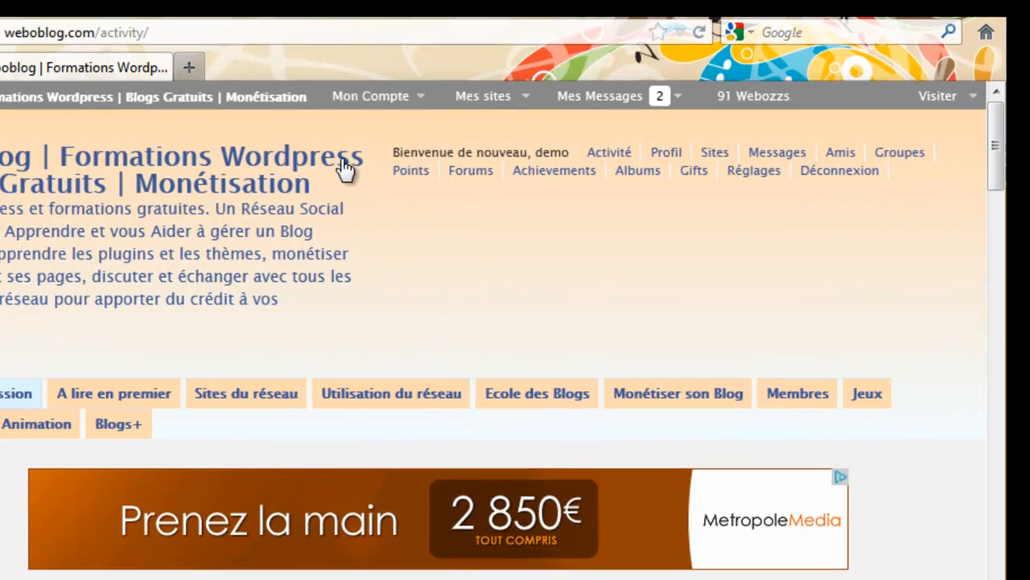
Step: Open the form for creating a new blog on the network and enter meteo as the blog's domain
mouse_move(472, 108)
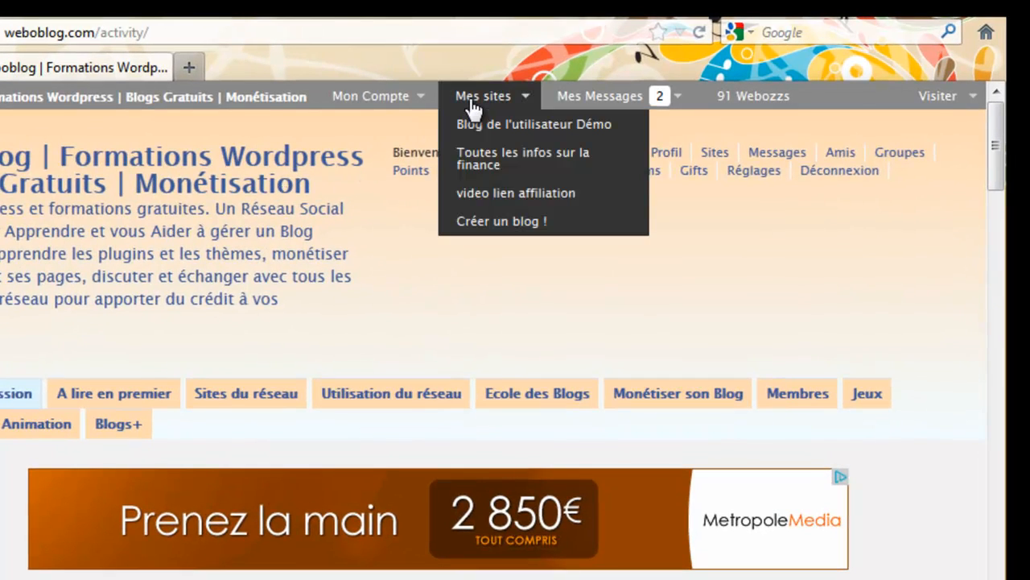
click(477, 232)
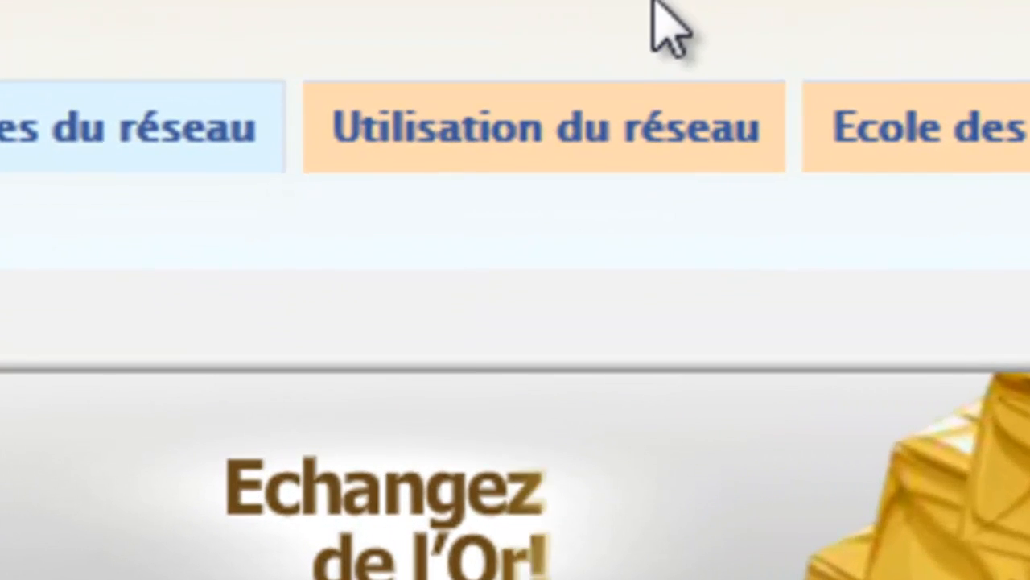
mouse_move(390, 388)
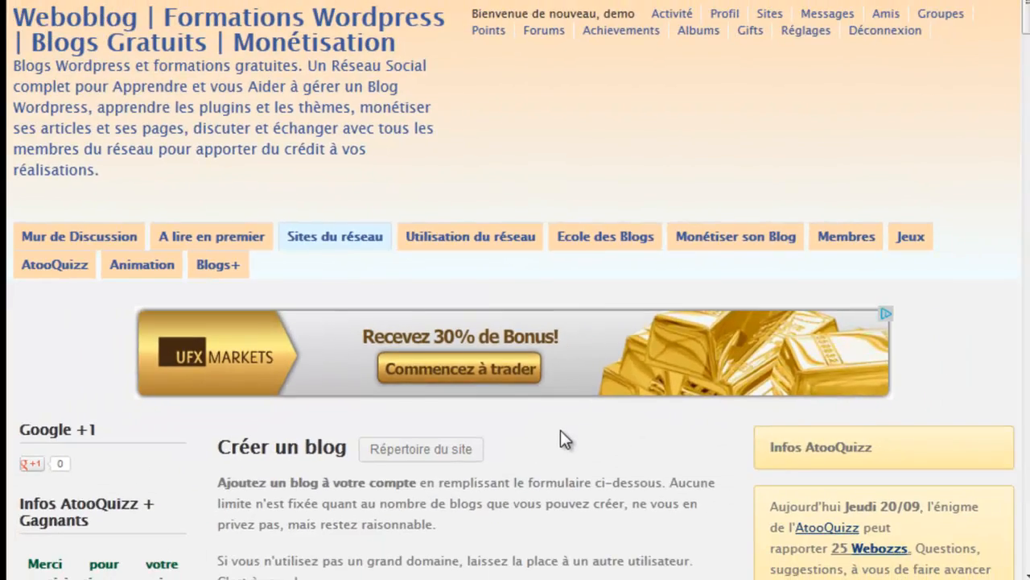
scroll(560, 439, down, 5)
click(410, 283)
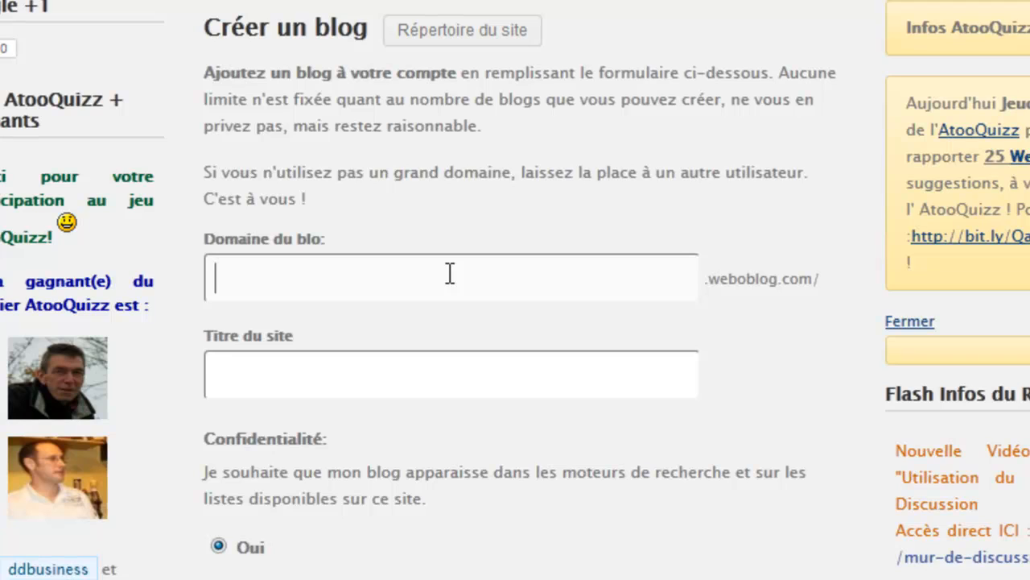
text(meteo)
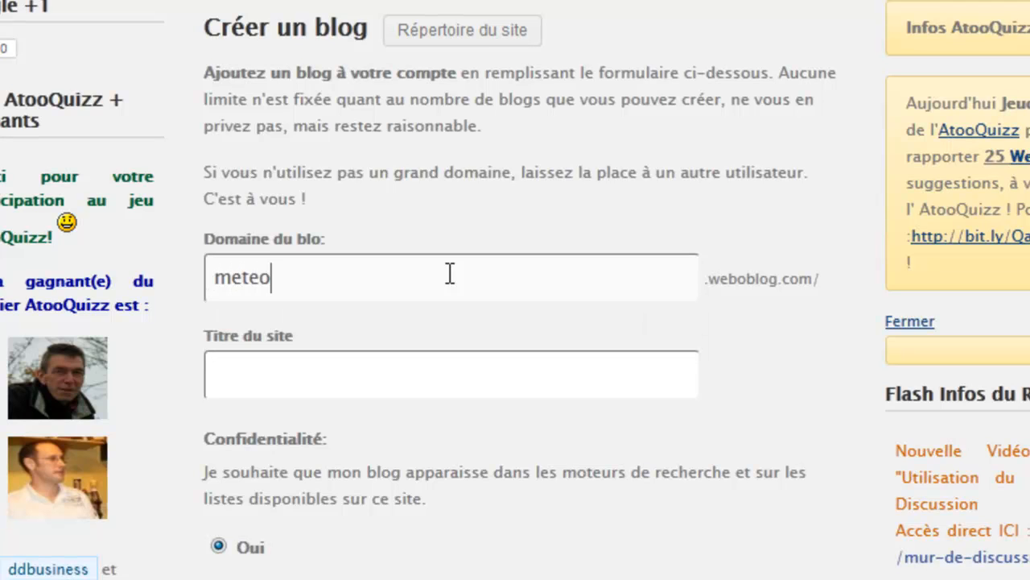
Step: Title the new site "blog de la meteo" and submit the form to create the blog
click(411, 374)
text(blog d)
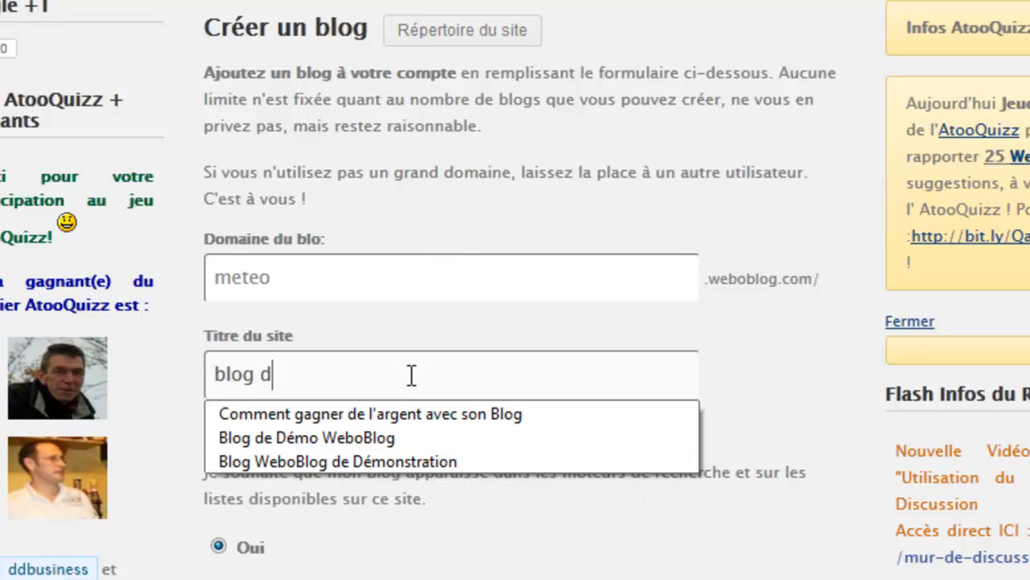
text(e la mte)
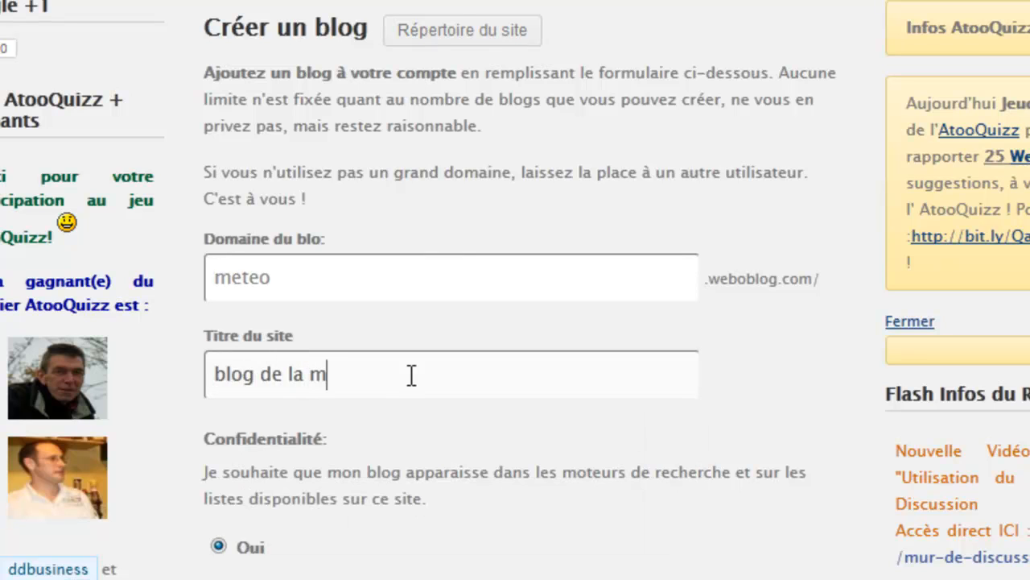
text(o)
click(326, 375)
text(eteo)
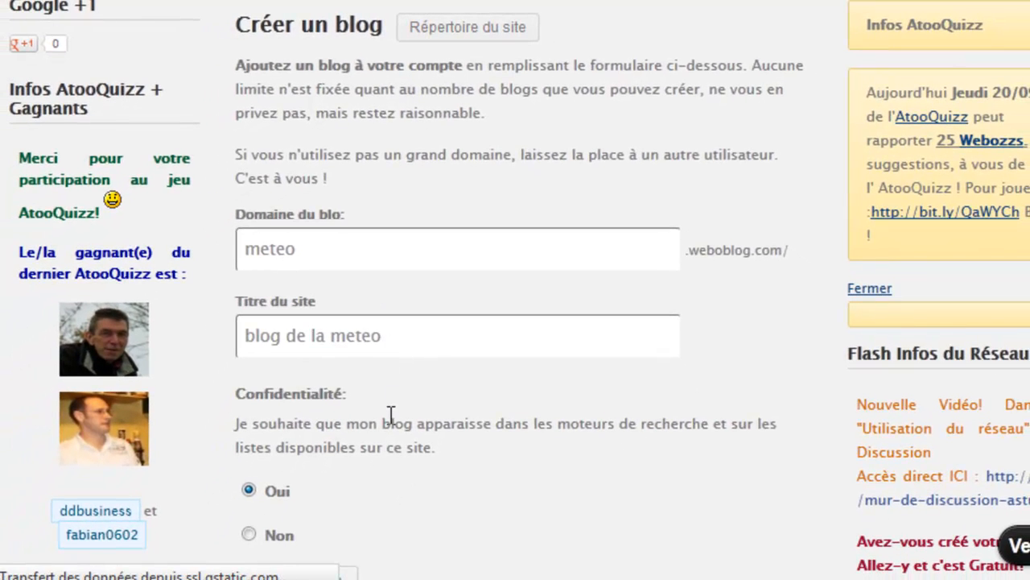
scroll(391, 415, down, 3)
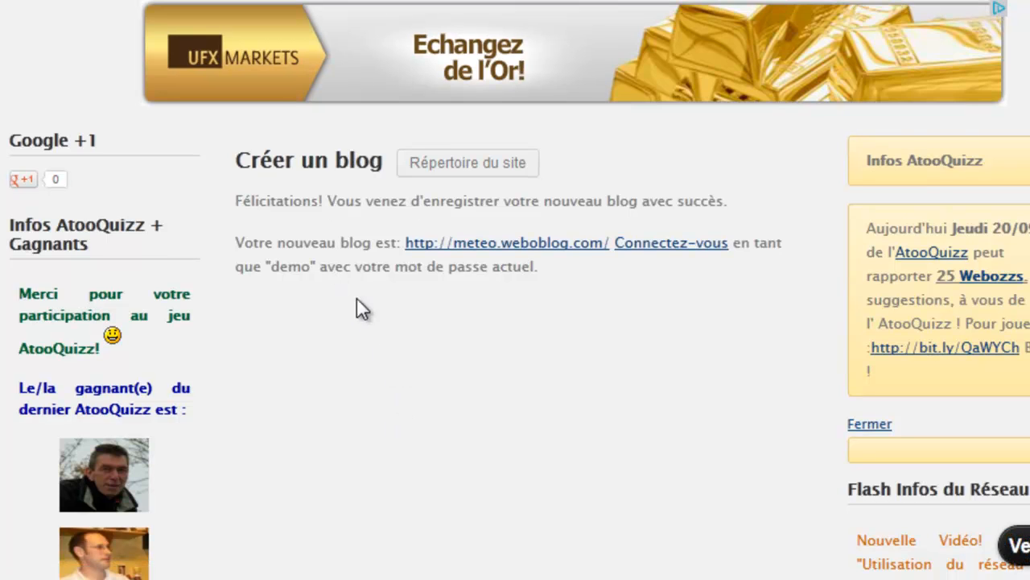
Step: Open the new blog meteo.weboblog.com in a new browser tab and switch to it
click(542, 248)
right_click(544, 251)
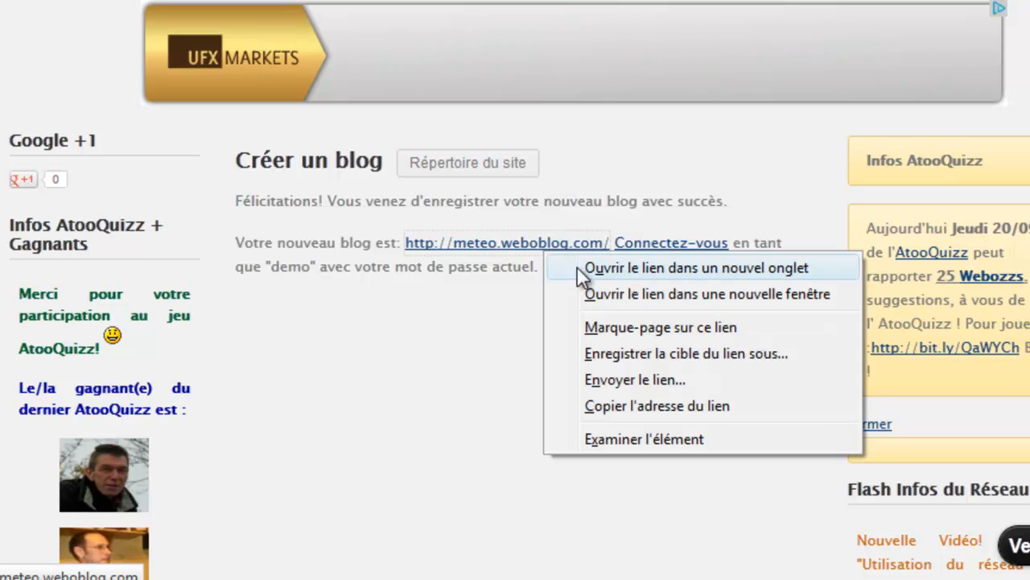
click(586, 271)
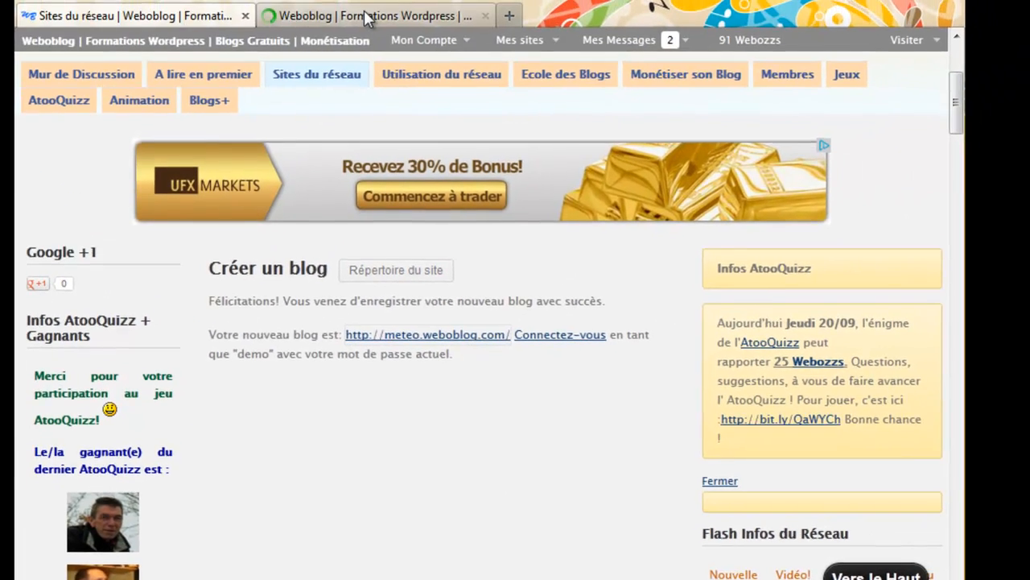
click(367, 16)
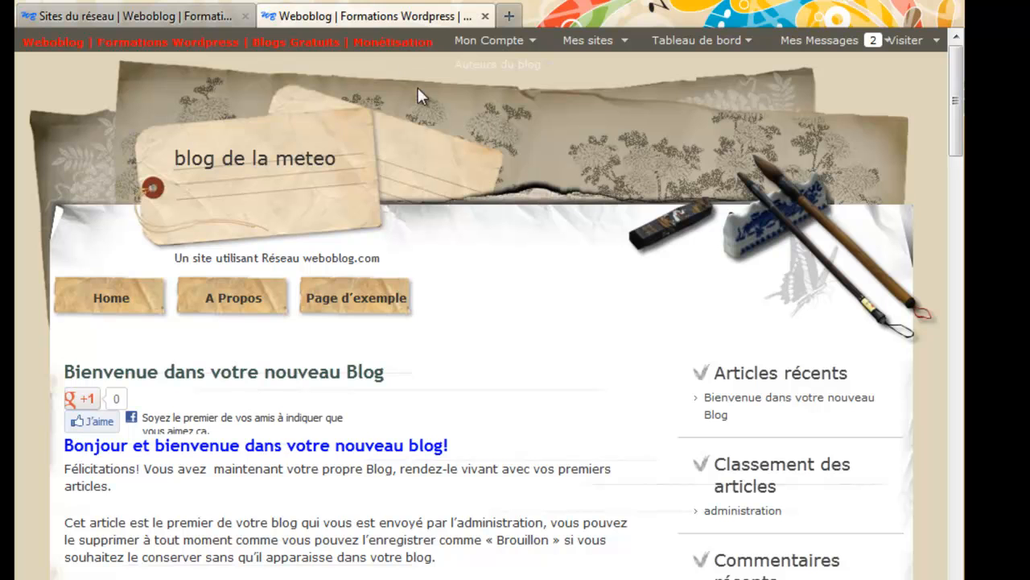
Step: Look through the welcome article on the blog's home page, including its tutorial videos
scroll(451, 304, down, 3)
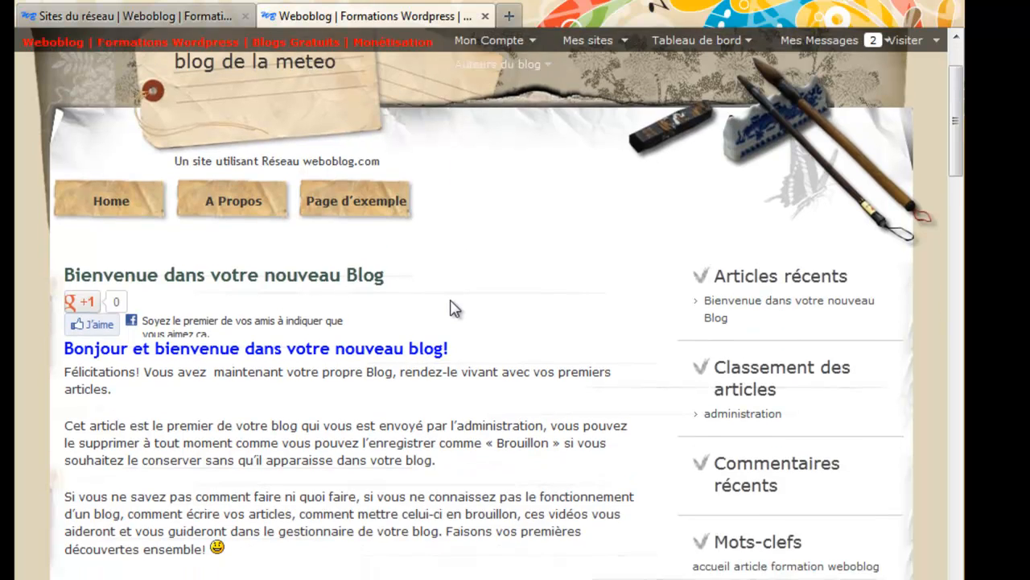
scroll(451, 299, down, 4)
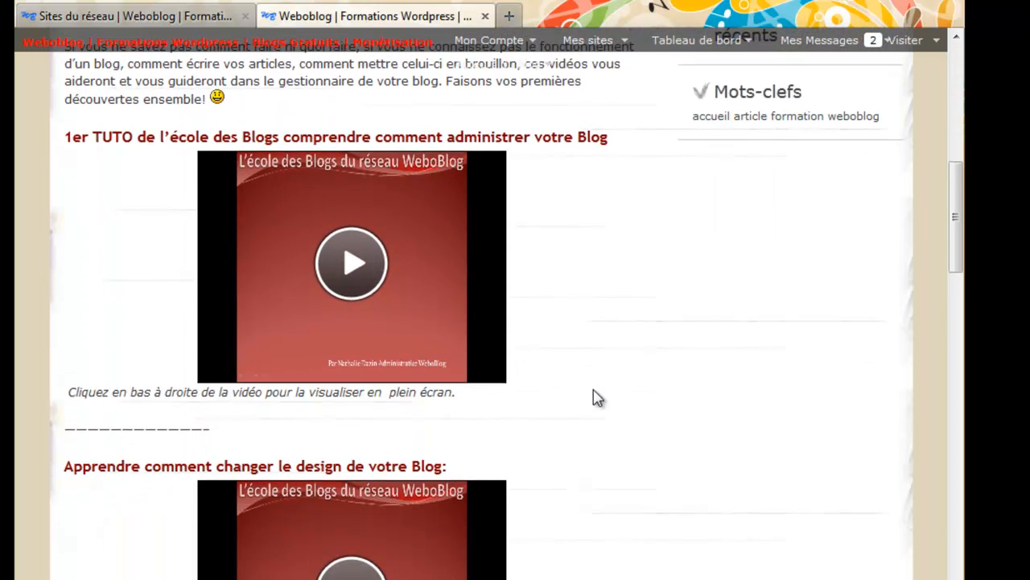
scroll(588, 422, down, 7)
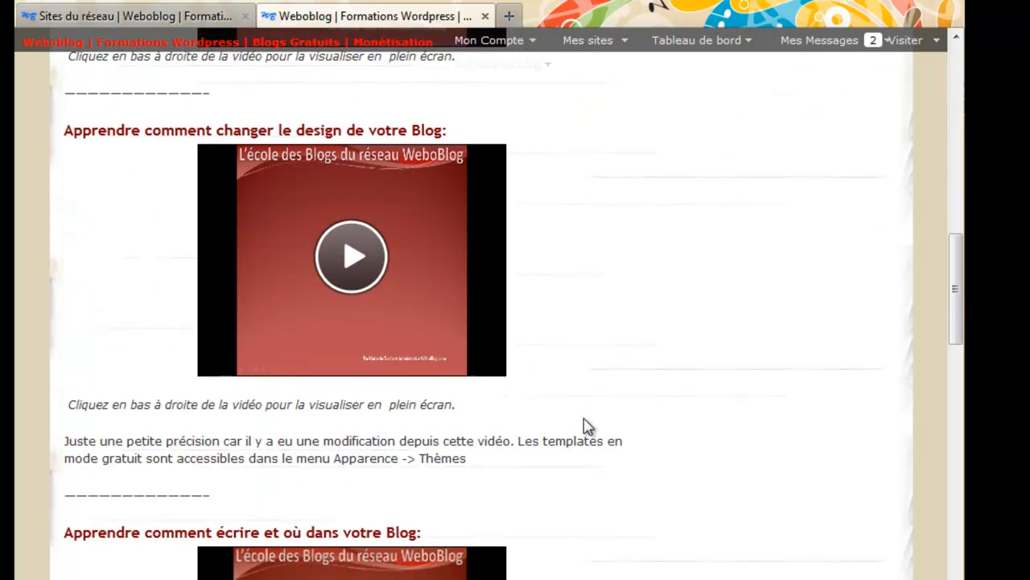
scroll(588, 426, down, 1)
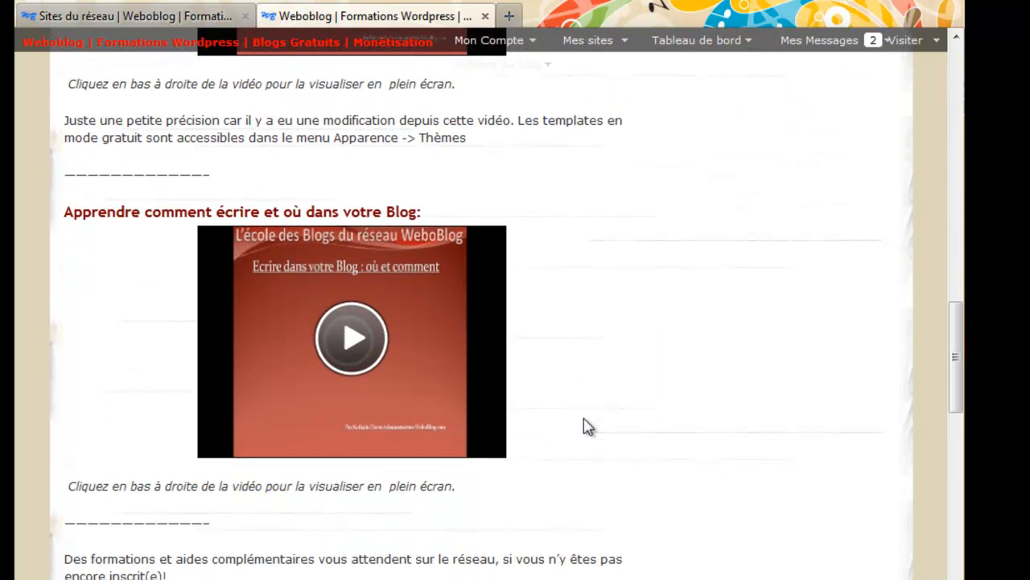
scroll(589, 427, up, 7)
scroll(589, 427, up, 4)
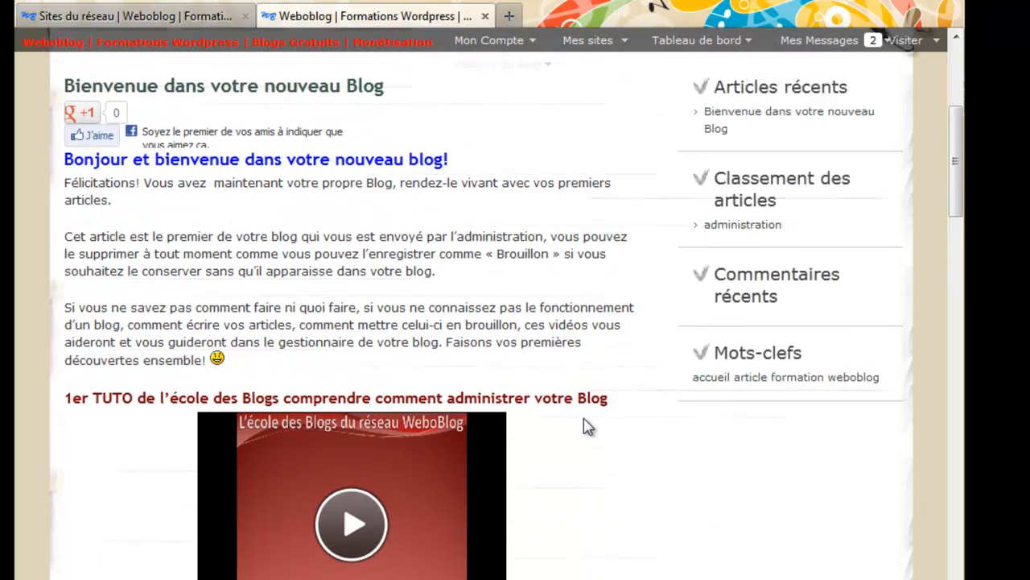
scroll(564, 418, up, 3)
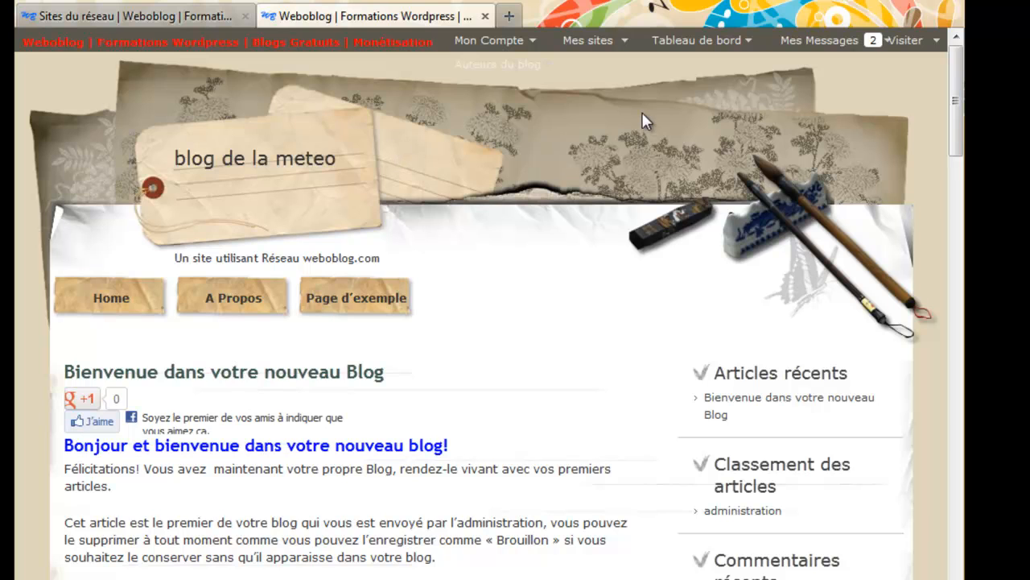
Step: Open the general settings in the blog's dashboard and review the site title, slogan, e-mail address, date, time and language options
click(679, 50)
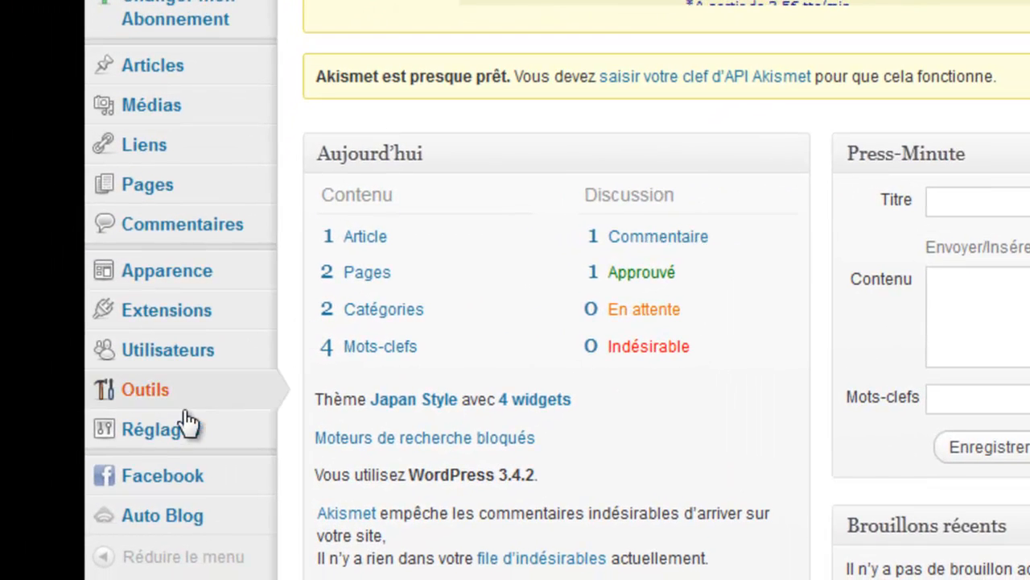
mouse_move(165, 442)
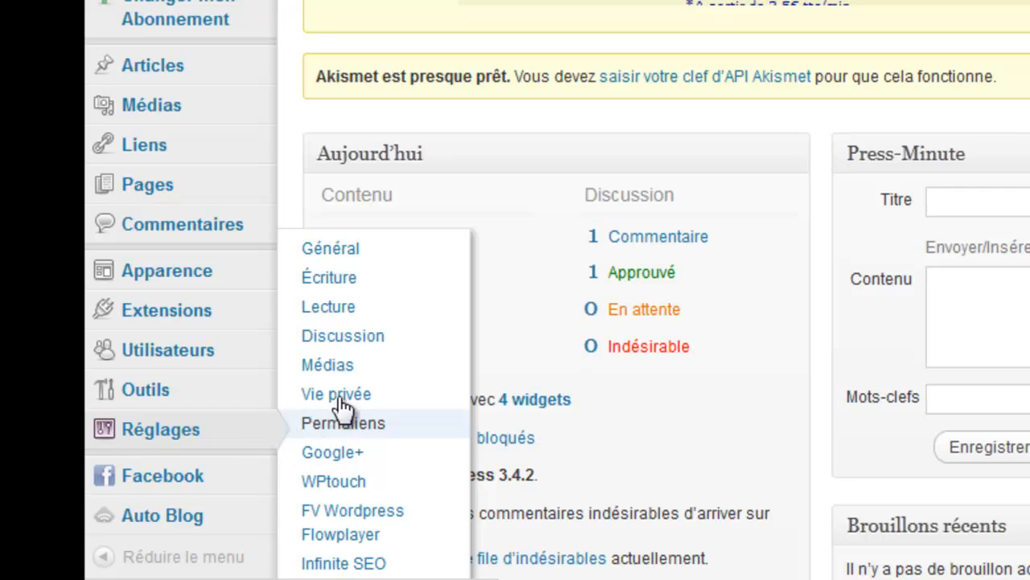
click(337, 251)
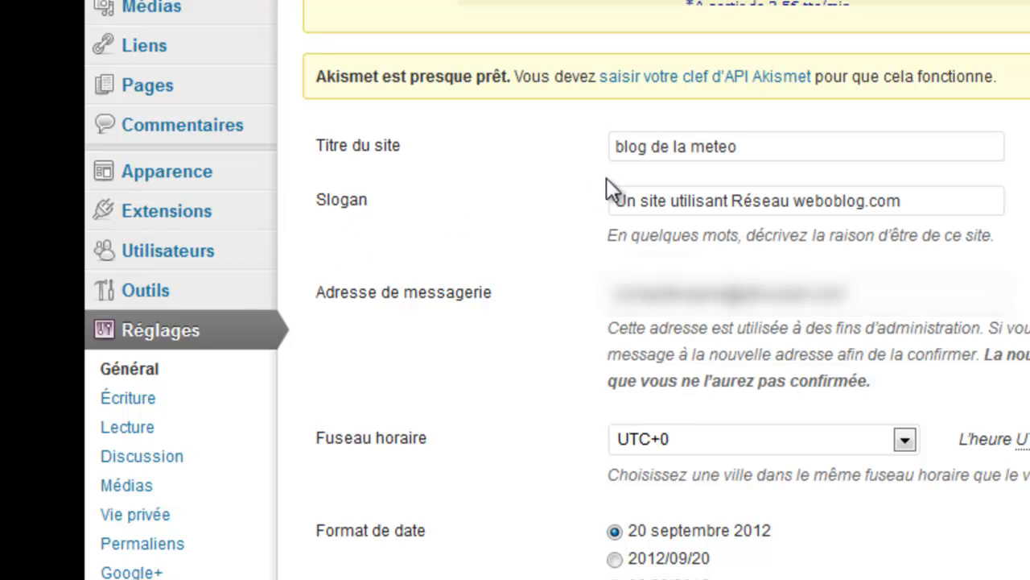
drag(741, 150, 609, 143)
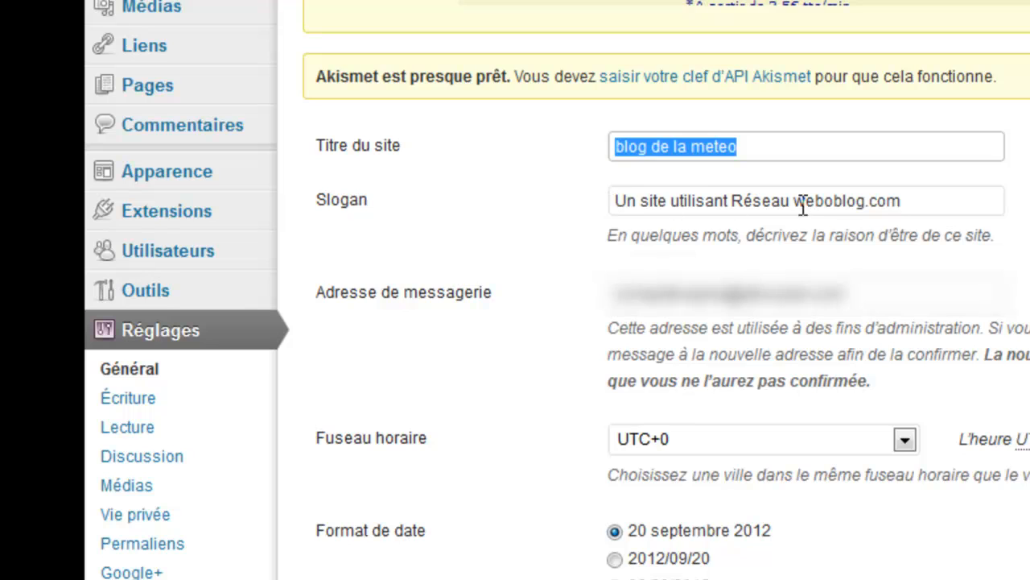
drag(903, 201, 615, 205)
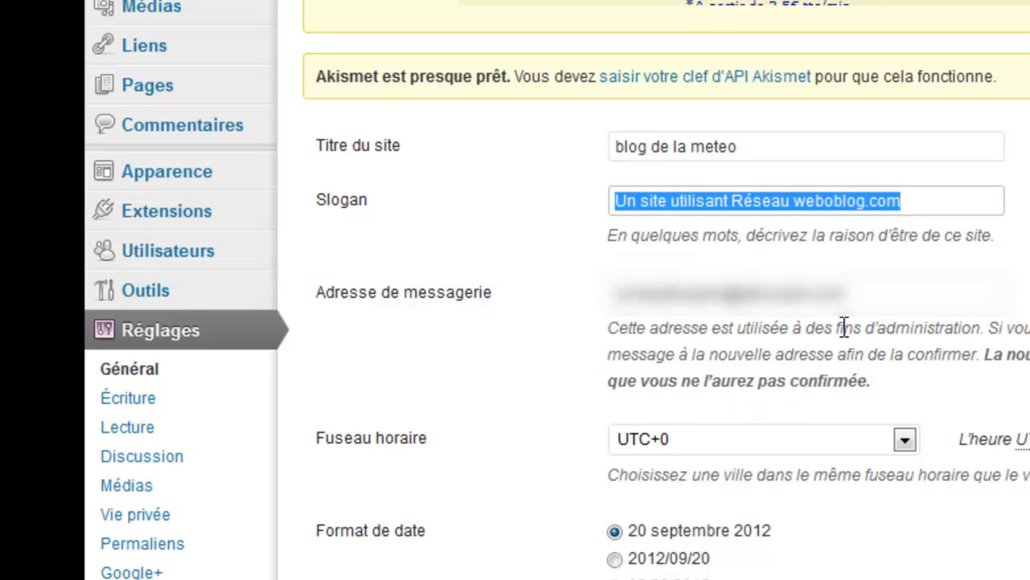
drag(845, 293, 613, 293)
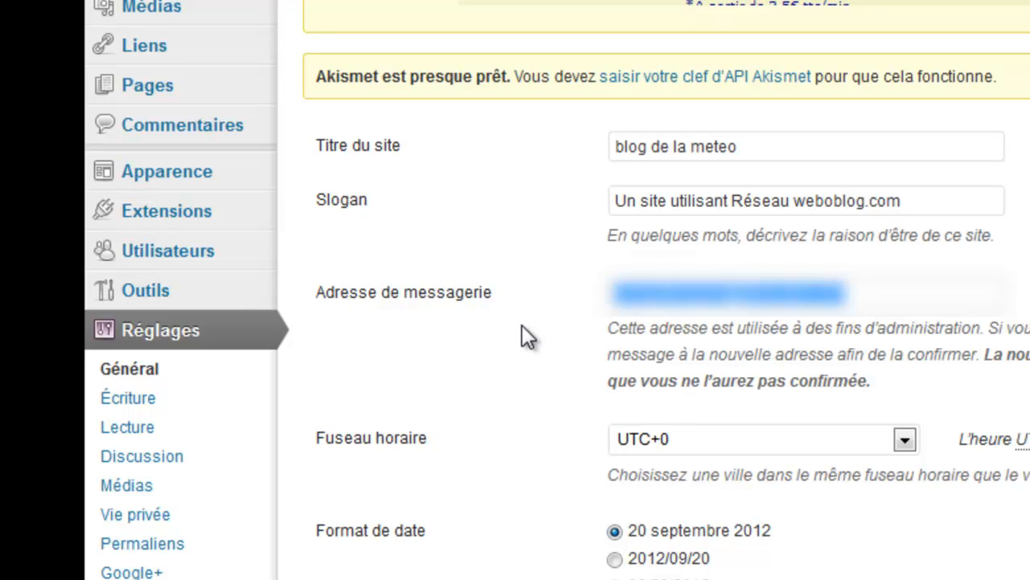
scroll(522, 336, down, 5)
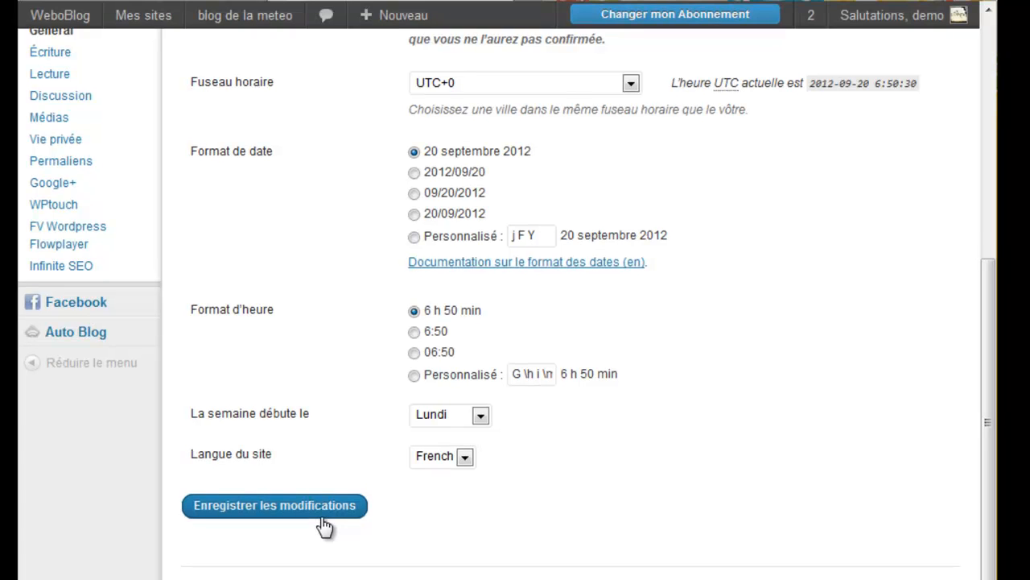
Step: In the privacy settings, set the site's visibility to ask search engines to index it, and save the changes
scroll(325, 527, up, 3)
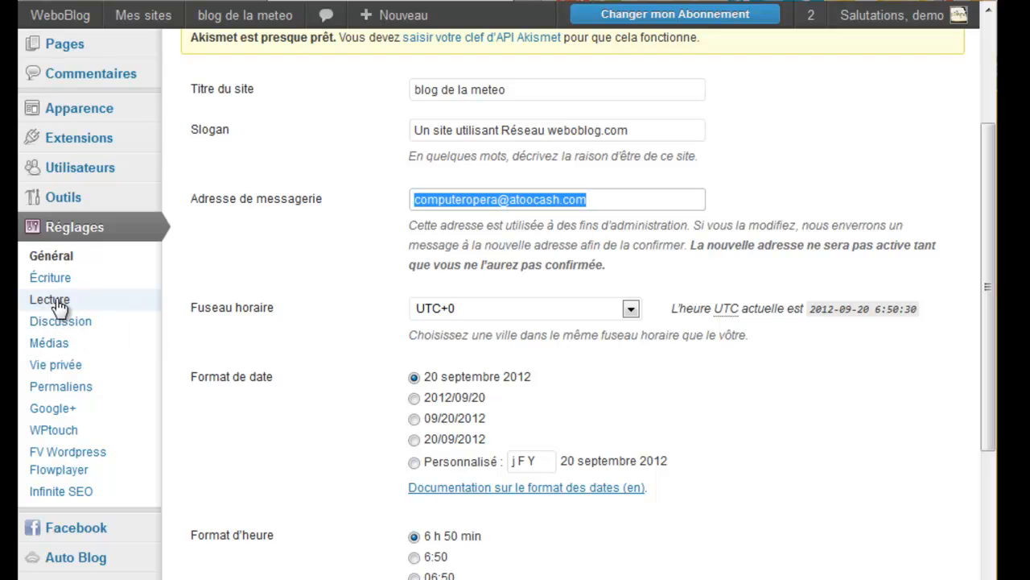
click(69, 372)
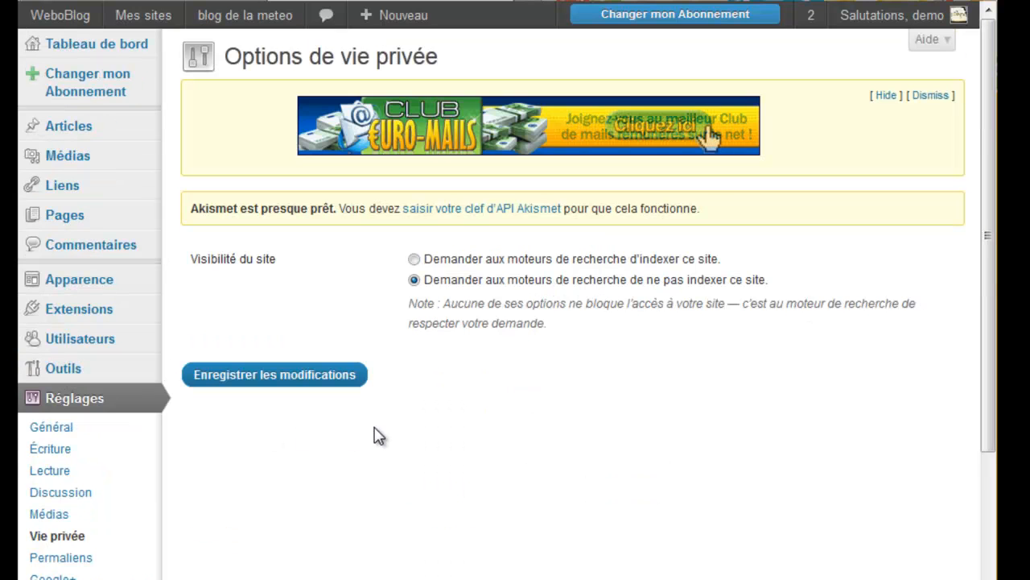
click(415, 259)
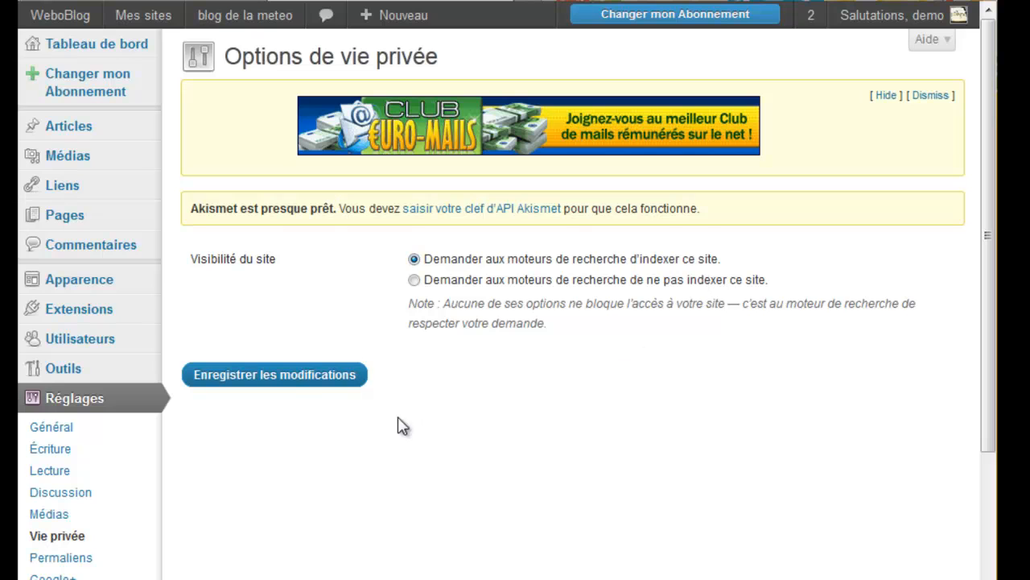
click(294, 379)
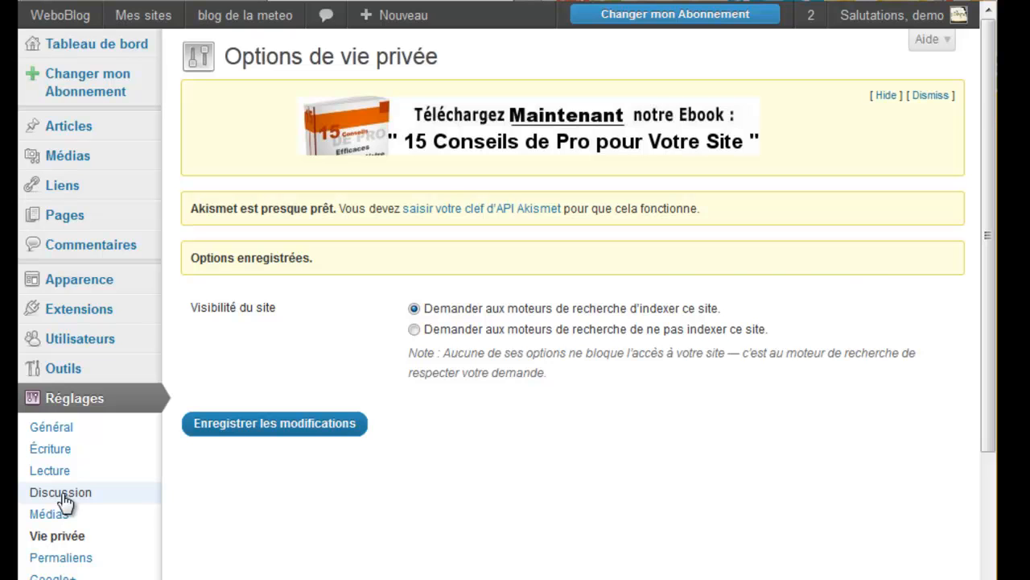
Step: Review the discussion settings and the reading settings, including the maximum number of articles shown per page
click(61, 492)
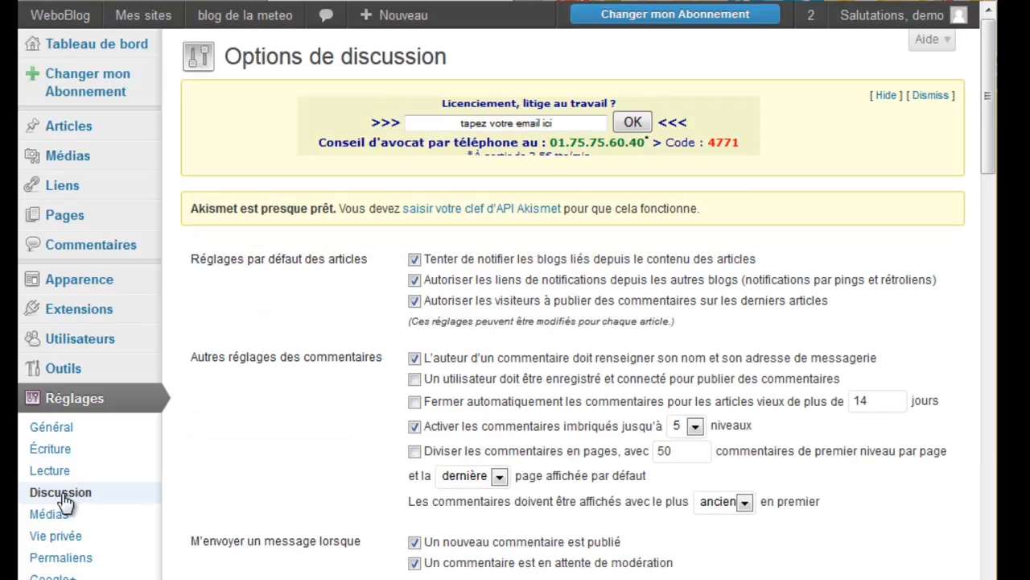
scroll(217, 475, down, 3)
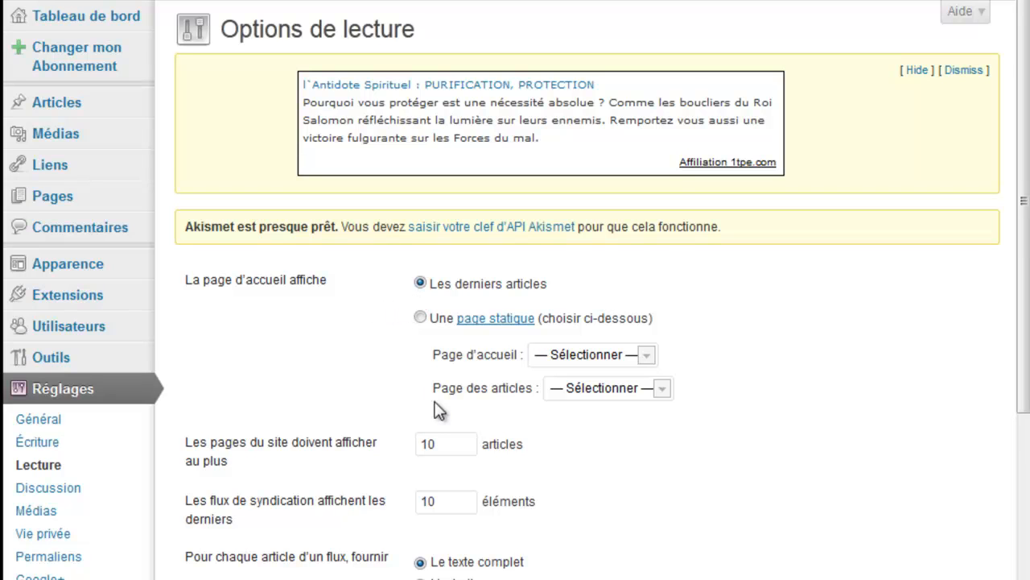
drag(443, 444, 424, 448)
scroll(304, 375, down, 3)
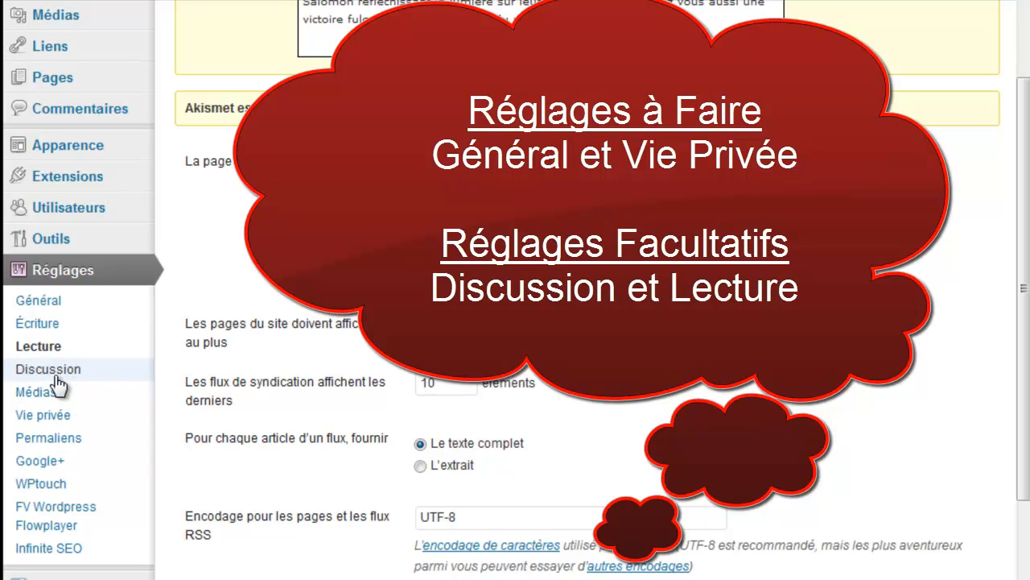
scroll(211, 470, up, 3)
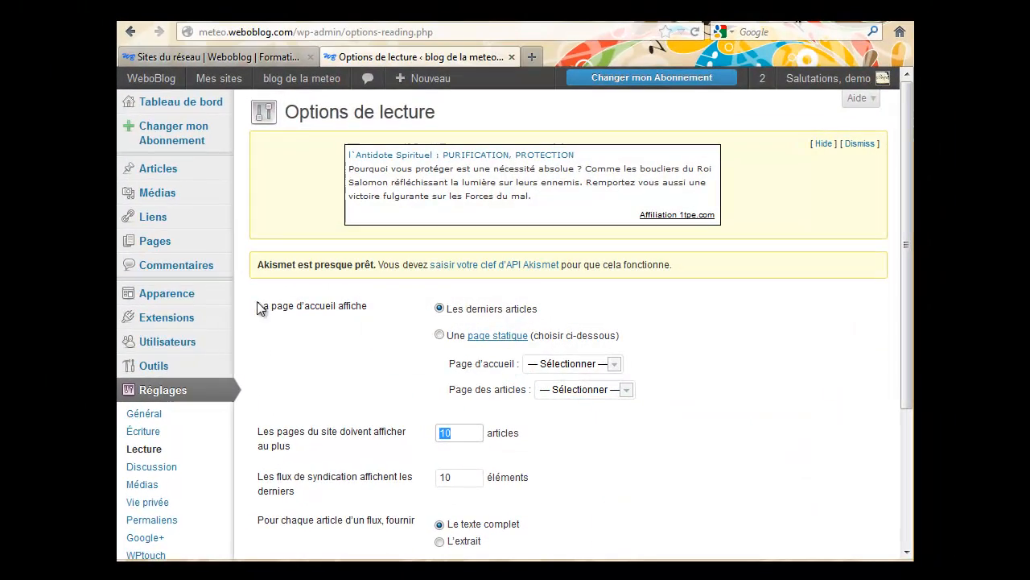
Step: Open the public site of "blog de la meteo" in a new browser tab and switch to it
mouse_move(299, 80)
right_click(308, 111)
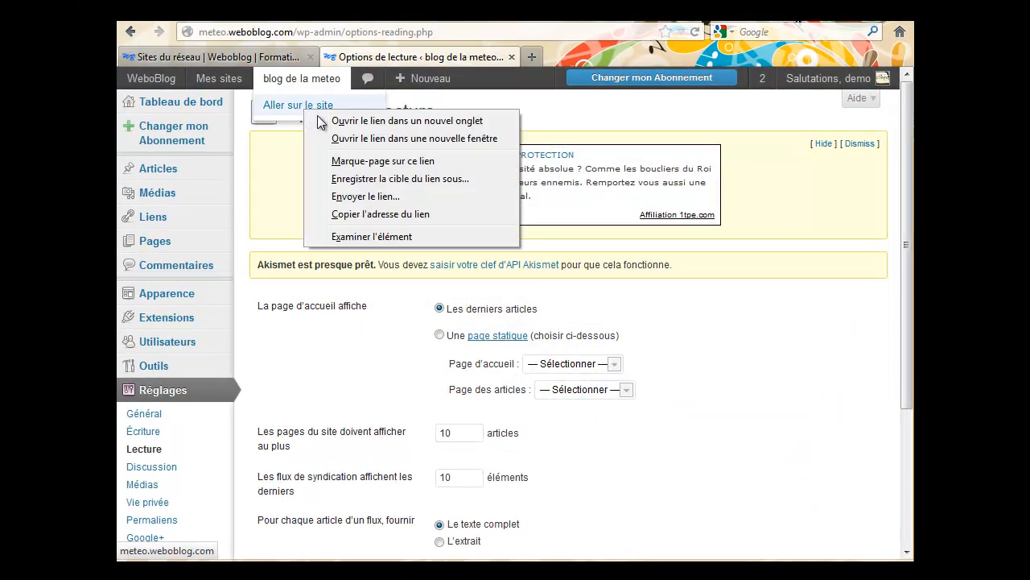
click(322, 120)
click(637, 54)
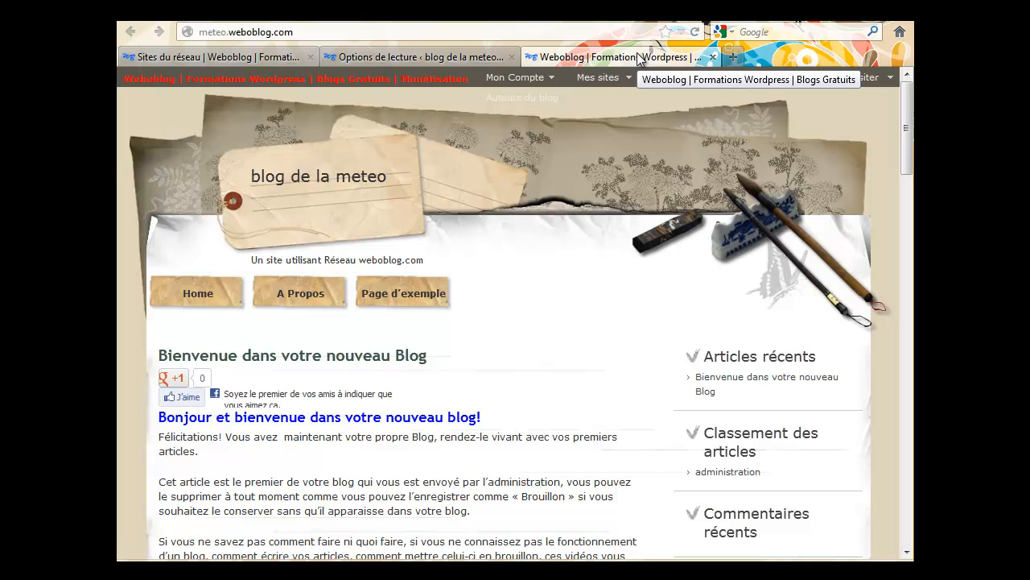
Step: Return to the blog's dashboard, browse the available themes, activate the Ocean Mist theme and dismiss the widget backup notice
click(429, 56)
mouse_move(169, 302)
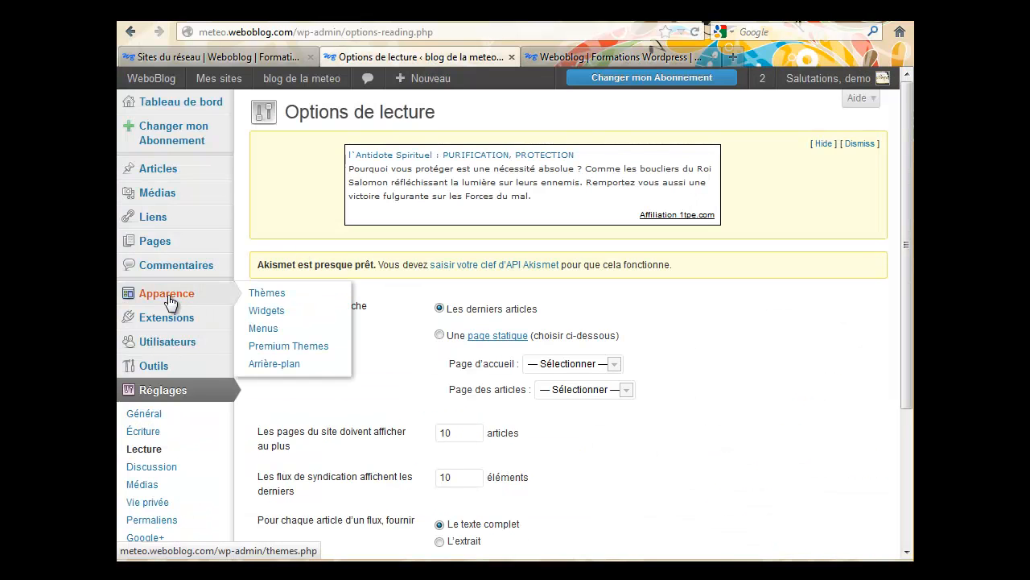
click(247, 296)
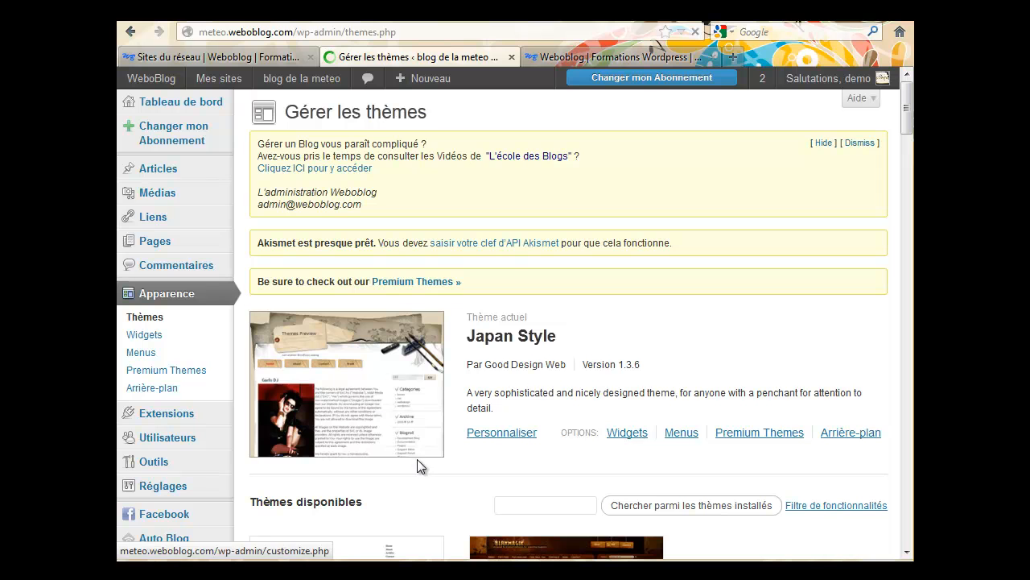
scroll(416, 462, down, 5)
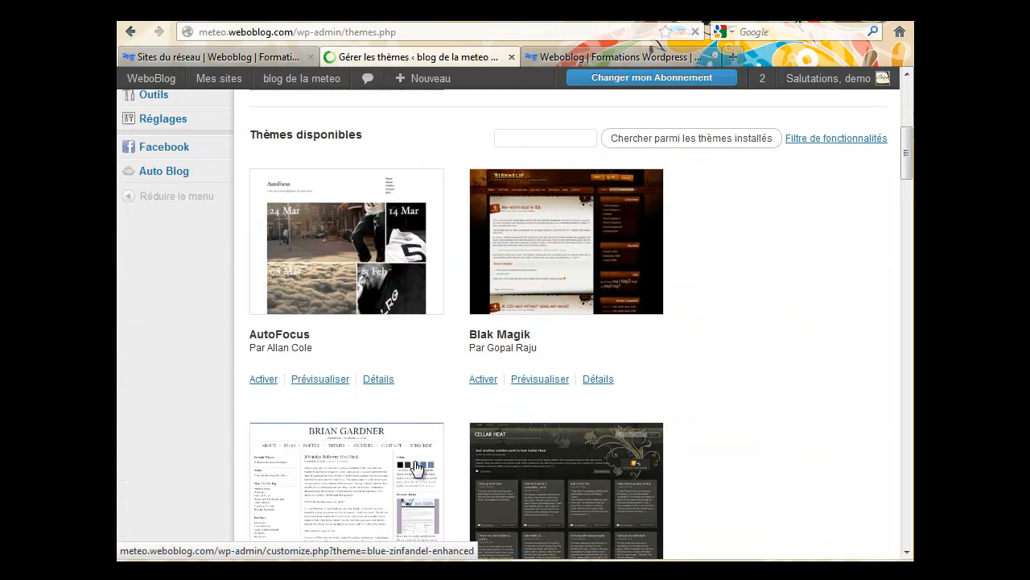
scroll(416, 467, down, 7)
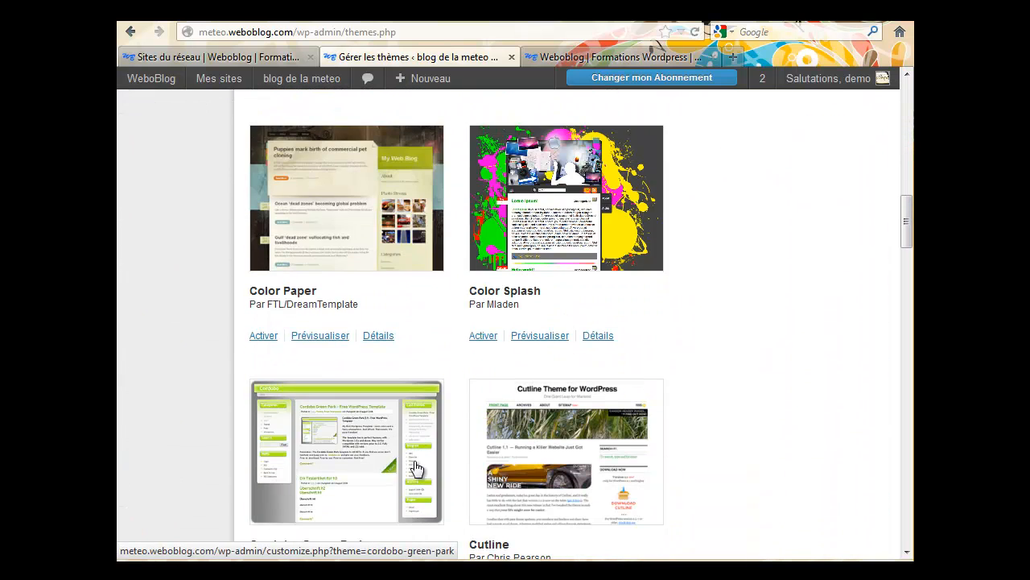
scroll(416, 467, down, 1)
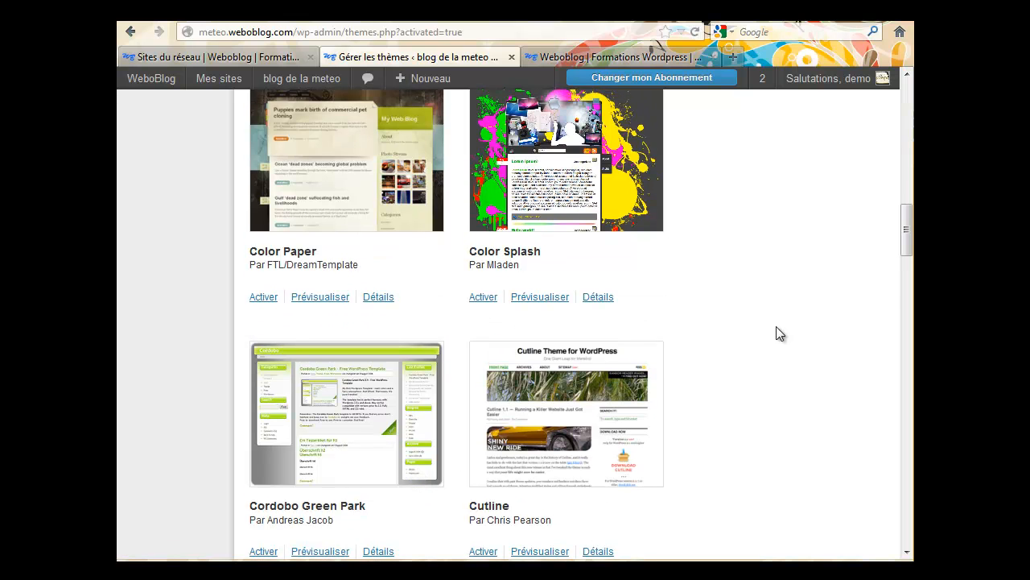
drag(907, 250, 894, 413)
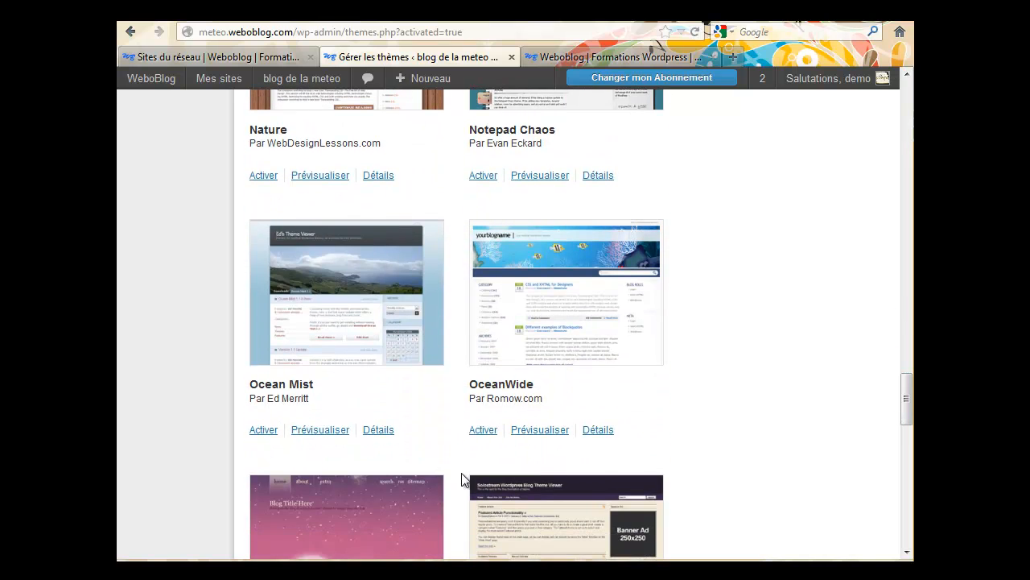
click(265, 432)
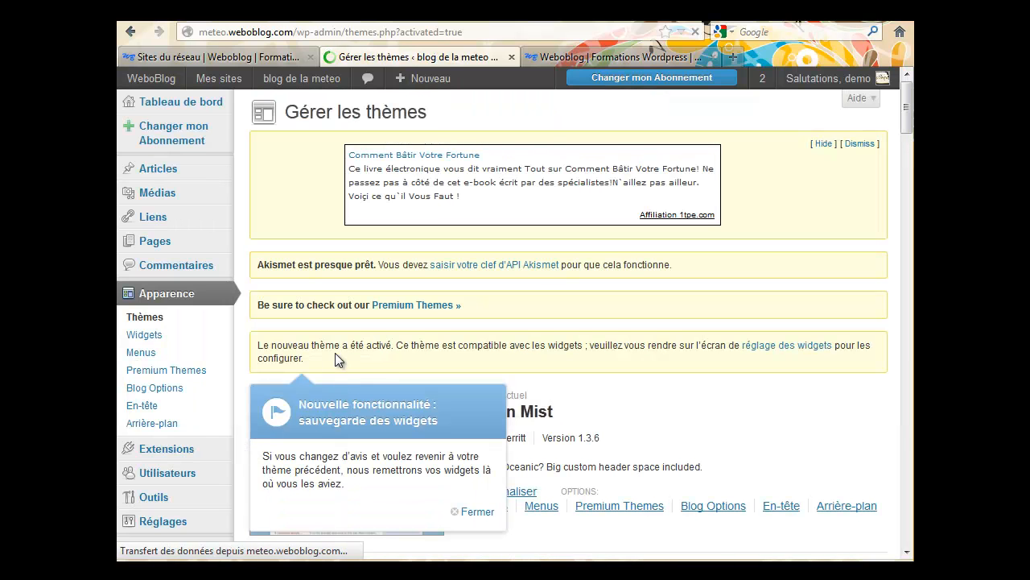
click(474, 512)
scroll(610, 429, down, 2)
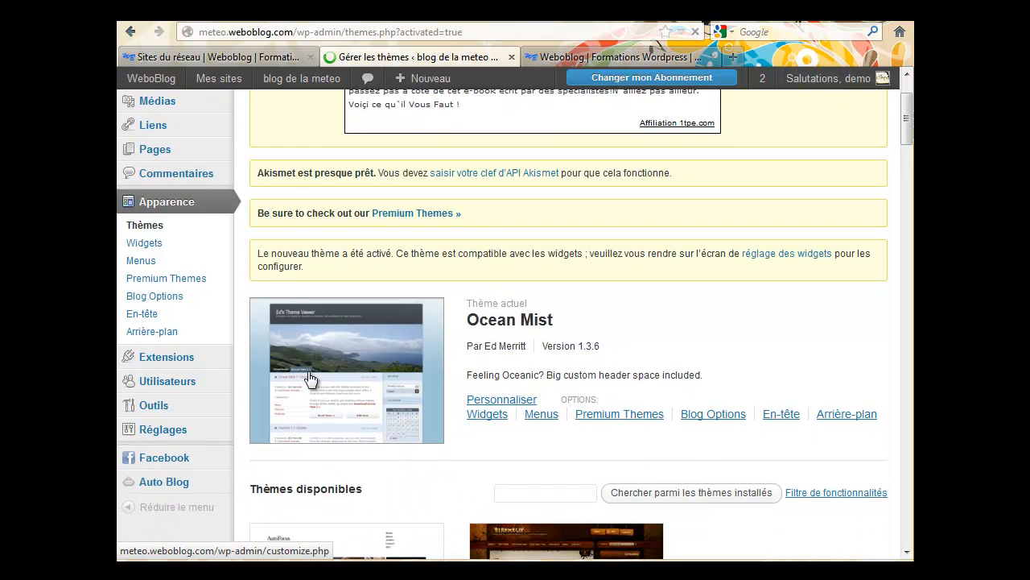
drag(467, 303, 527, 303)
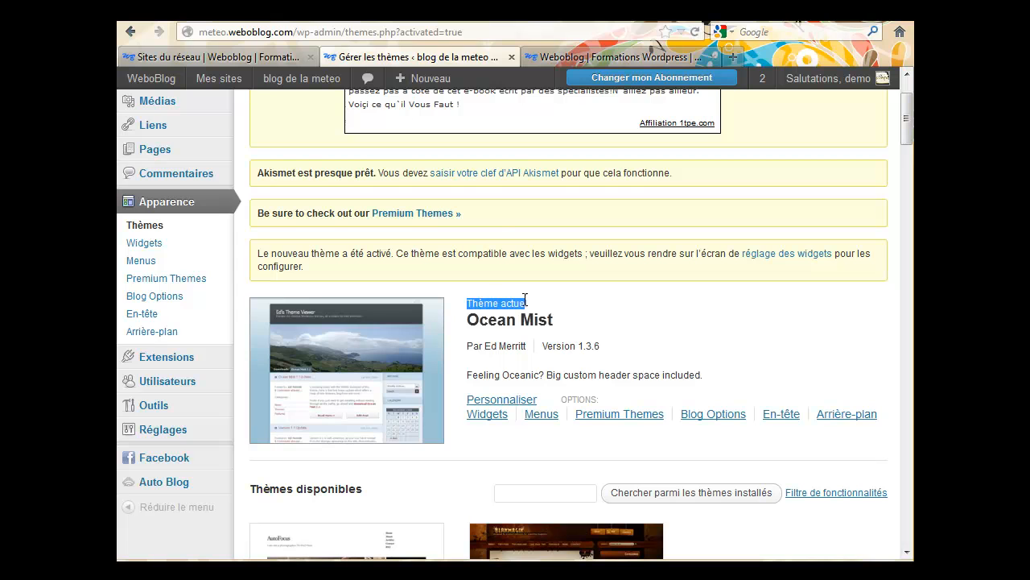
Step: Examine the public site in the new theme, including the header image, the welcome article with its tutorial videos and the side column
click(644, 56)
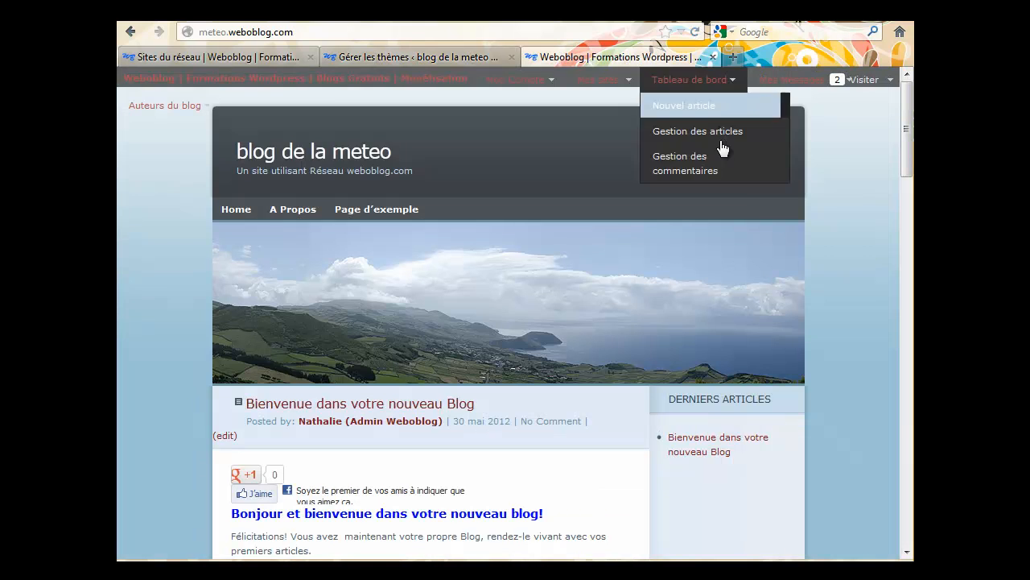
scroll(853, 372, down, 4)
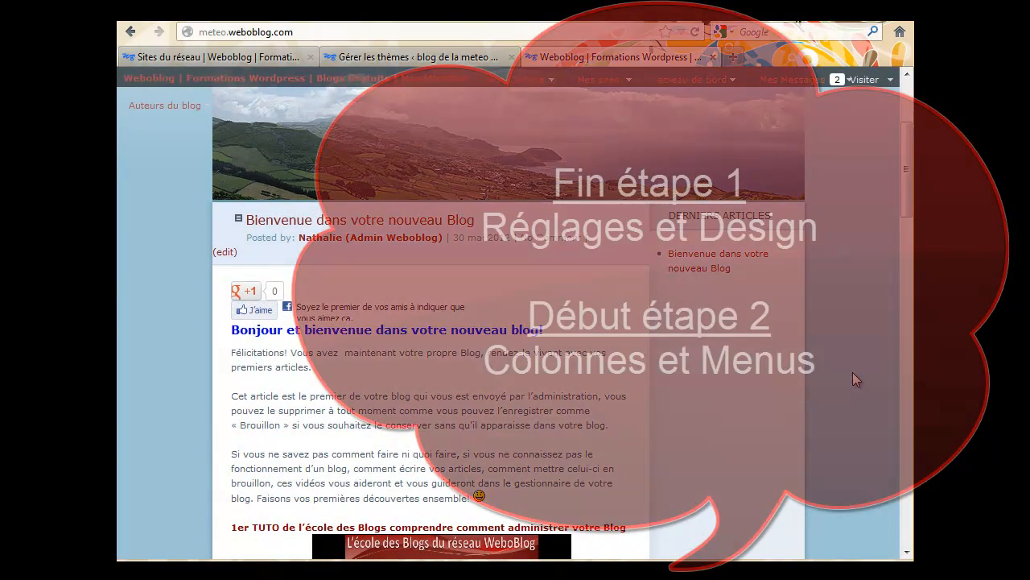
scroll(427, 322, up, 2)
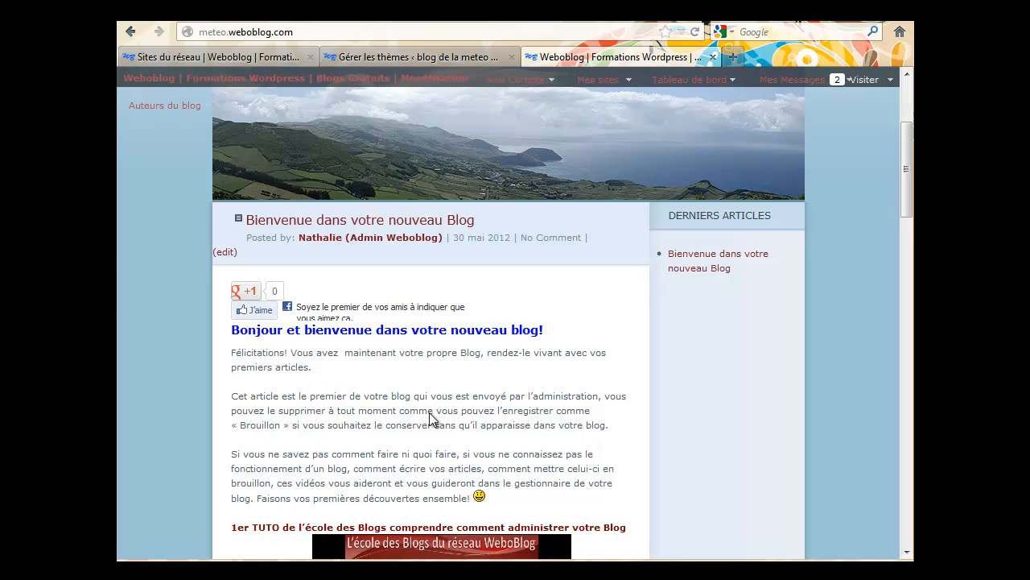
scroll(210, 469, down, 10)
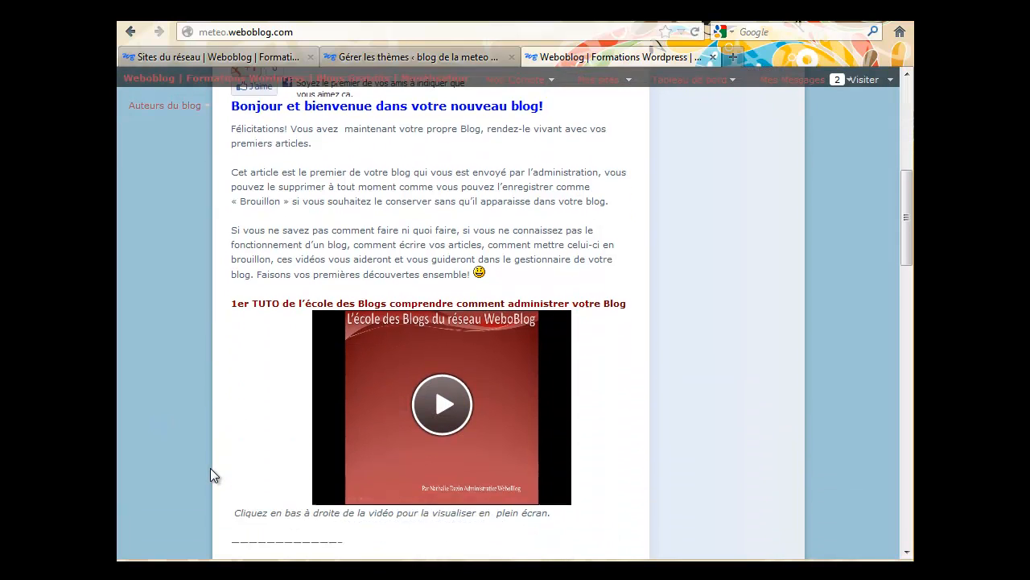
scroll(210, 467, down, 4)
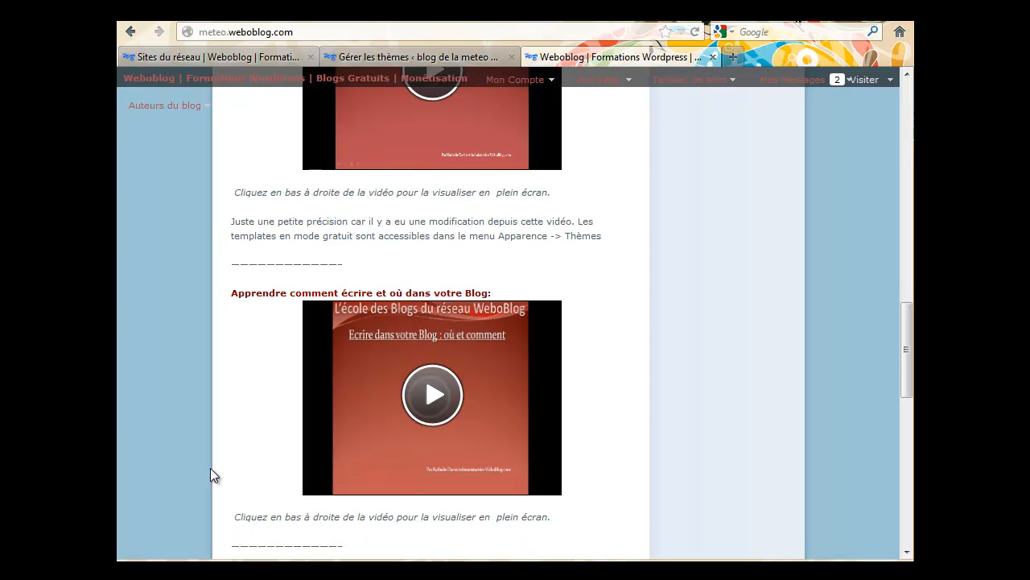
scroll(210, 468, up, 7)
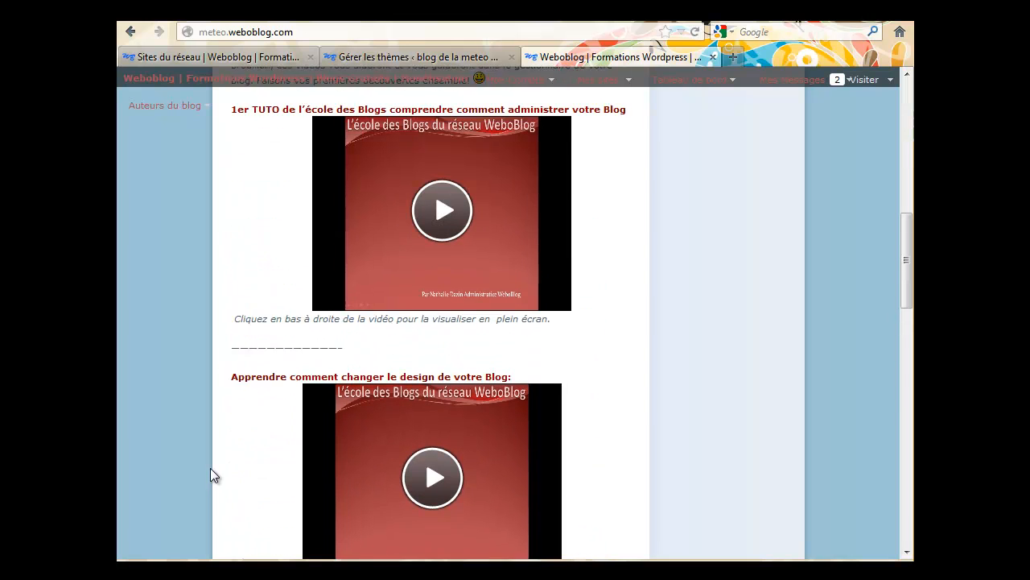
scroll(210, 467, up, 6)
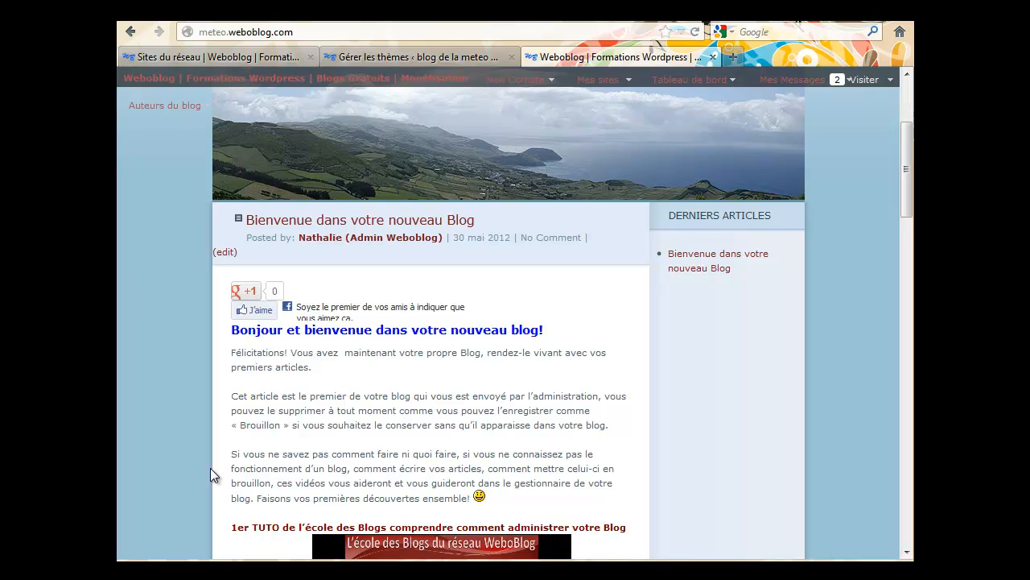
scroll(210, 467, down, 4)
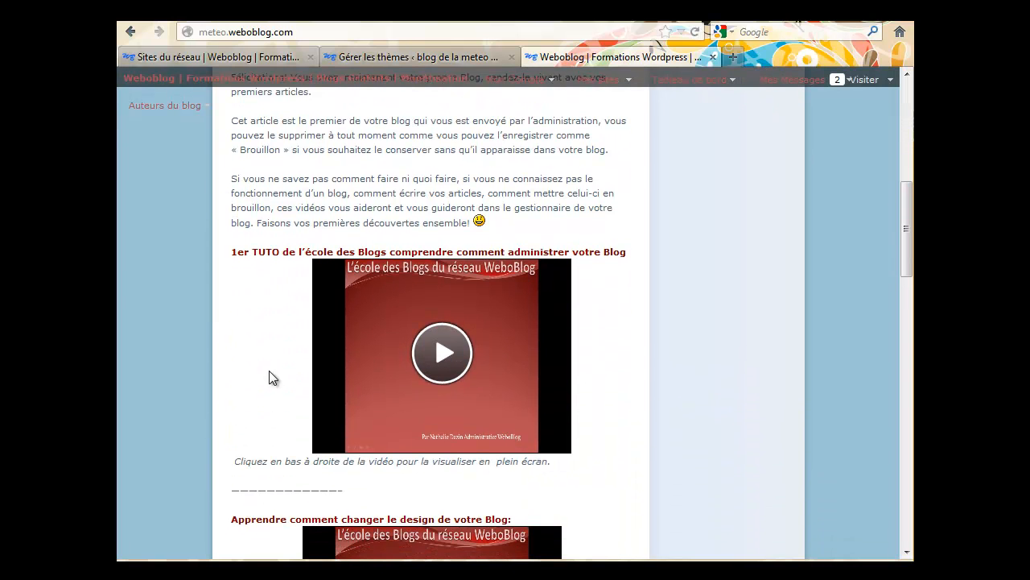
scroll(262, 391, down, 6)
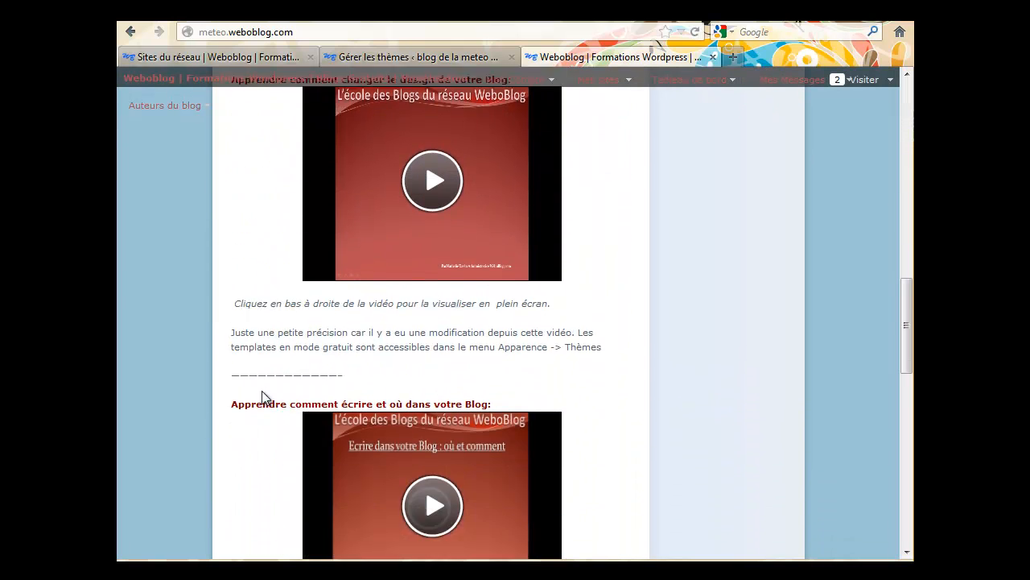
scroll(261, 391, up, 8)
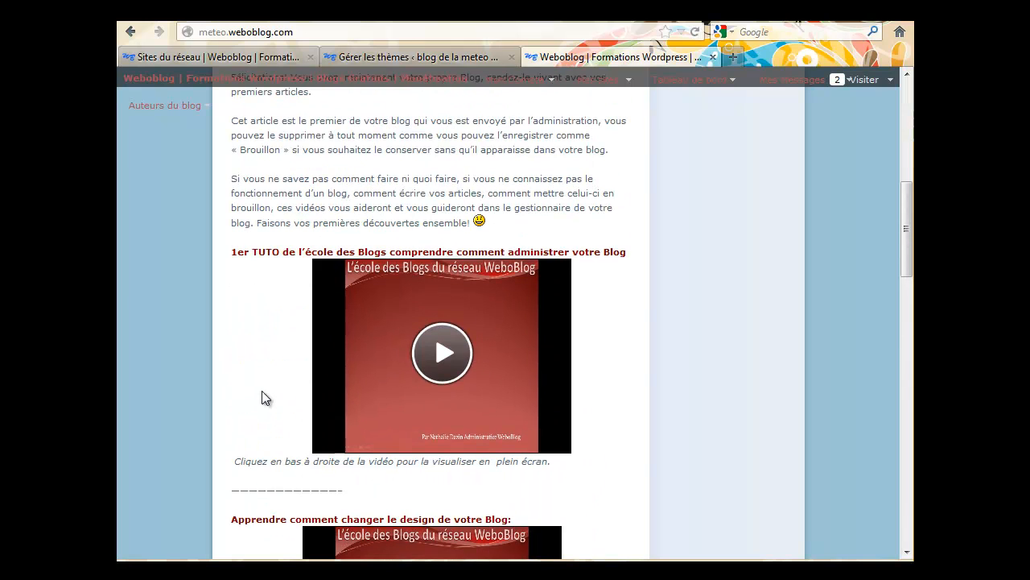
scroll(262, 393, up, 1)
scroll(262, 390, up, 1)
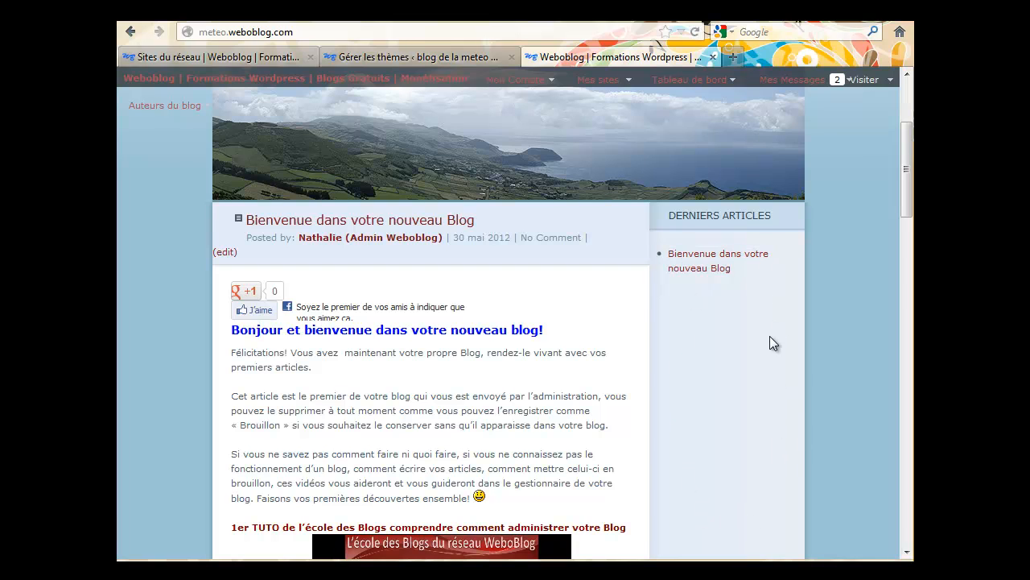
scroll(458, 300, up, 2)
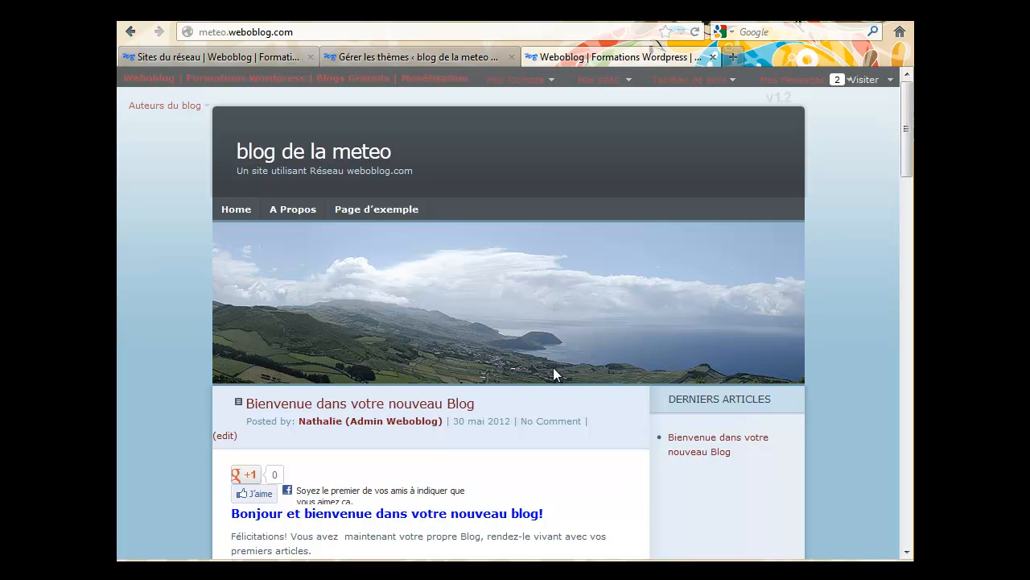
scroll(553, 367, down, 2)
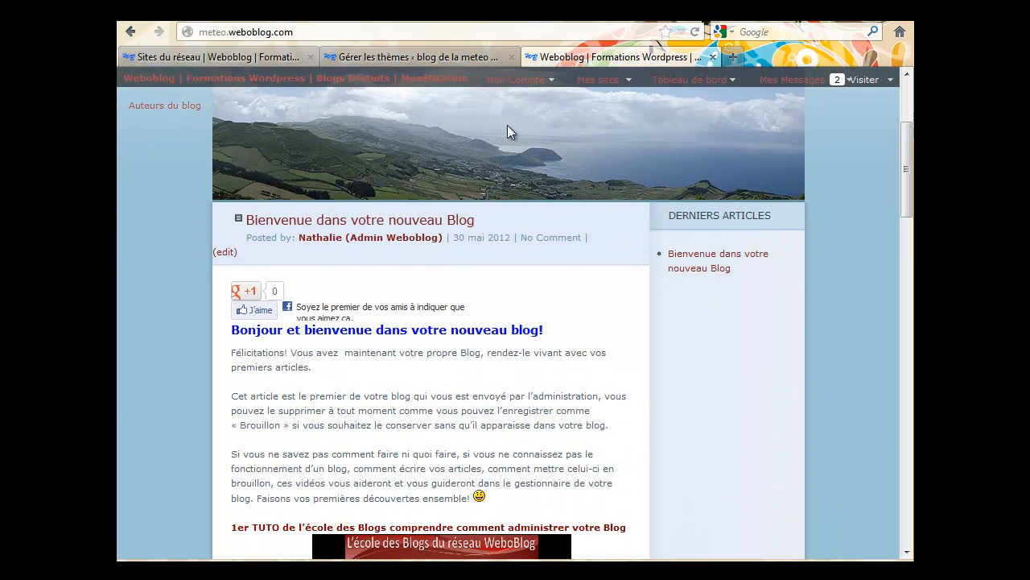
Step: Add the Catégories widget to Colonne latérale 1 below Articles récents, title it "Catégories", save it and check it on the public site
click(460, 54)
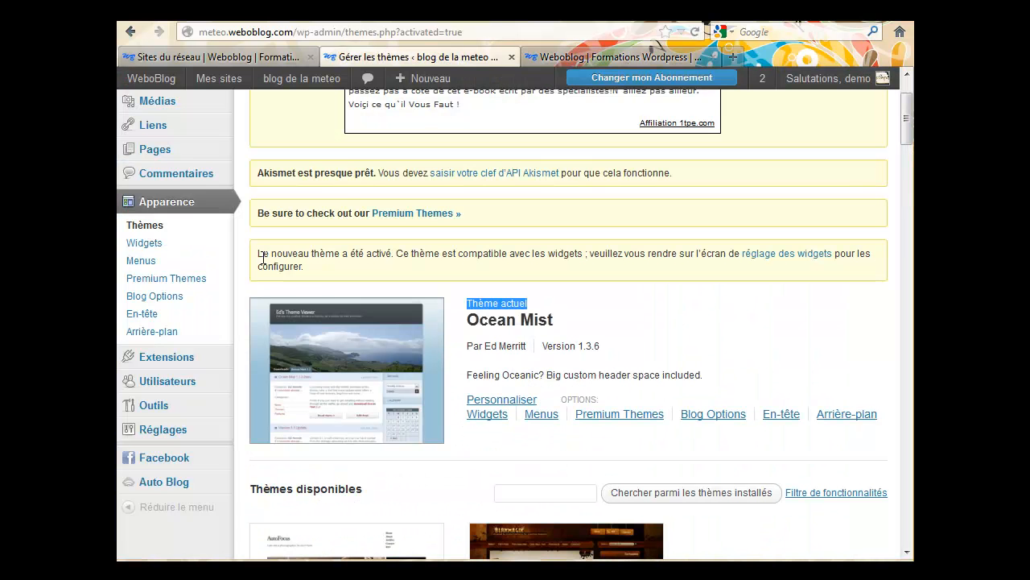
click(146, 244)
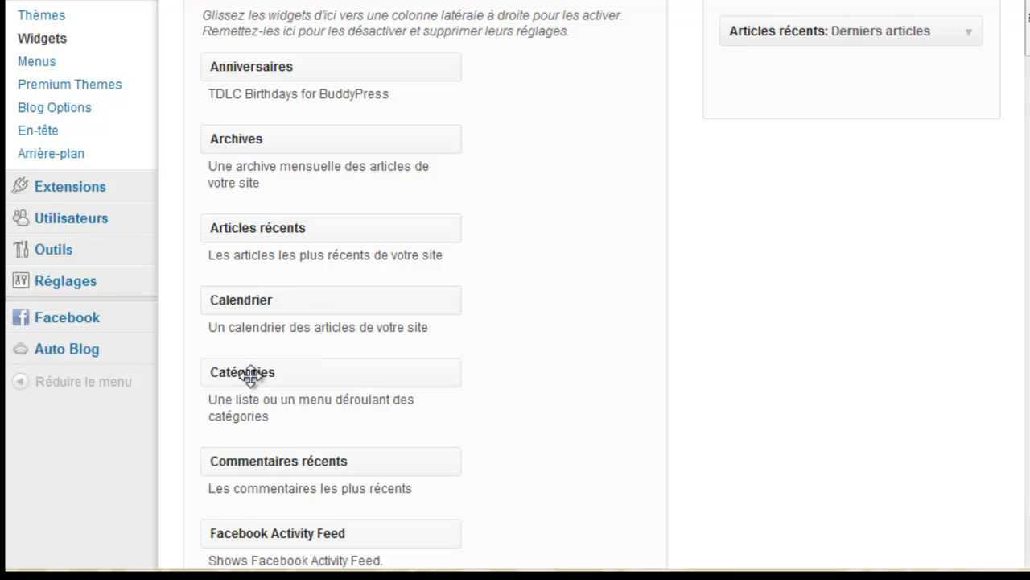
drag(247, 380, 781, 89)
click(776, 137)
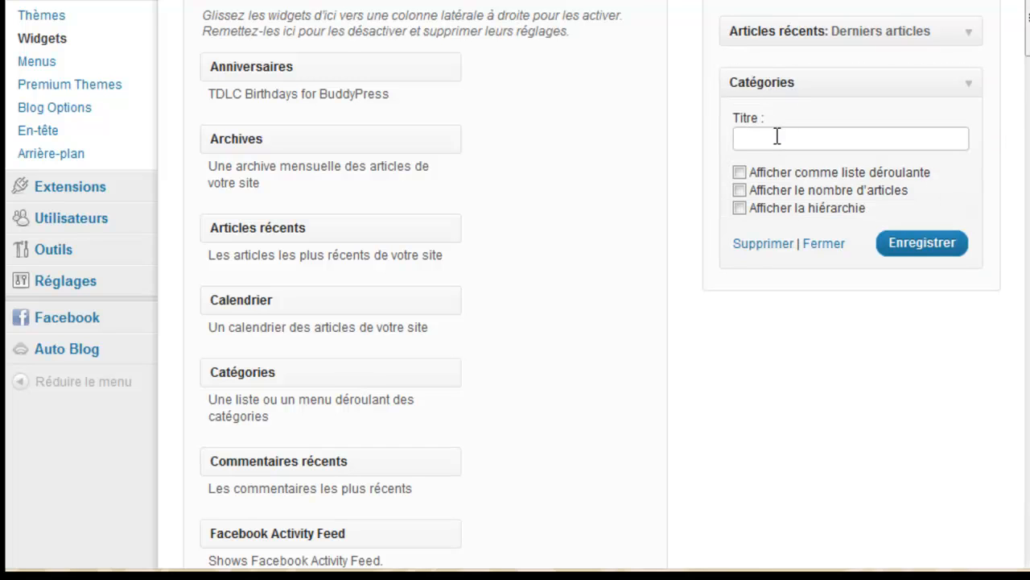
text(Catégories)
click(922, 251)
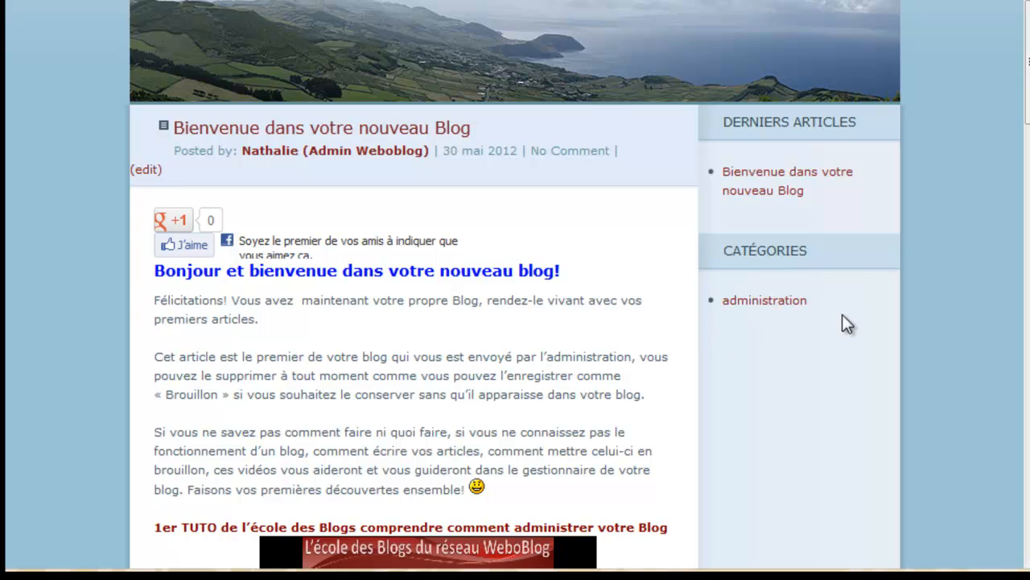
drag(812, 301, 721, 308)
click(729, 303)
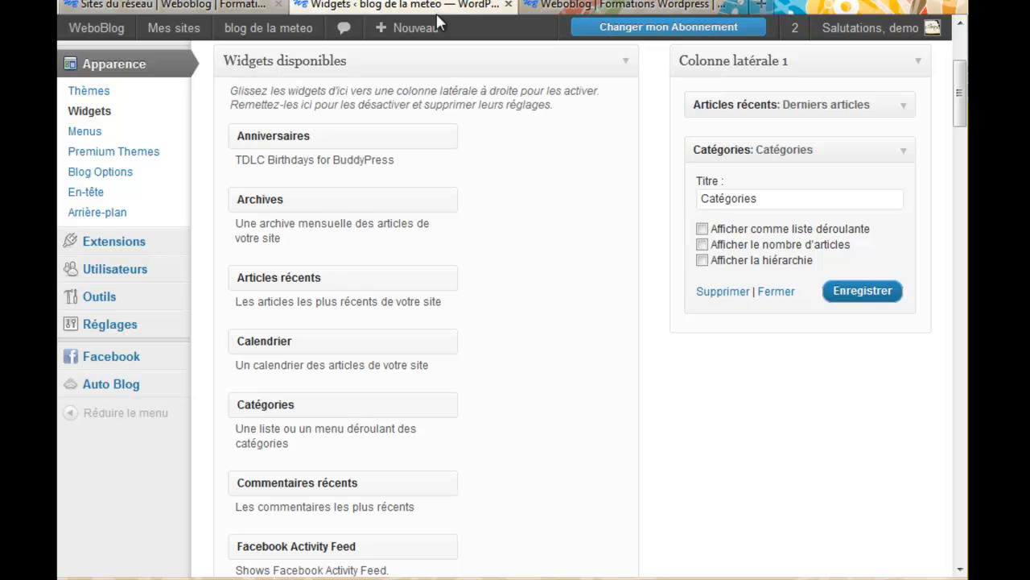
Step: Open the article categories in the dashboard and add a new category named "Le Temps" without a parent
scroll(533, 326, up, 5)
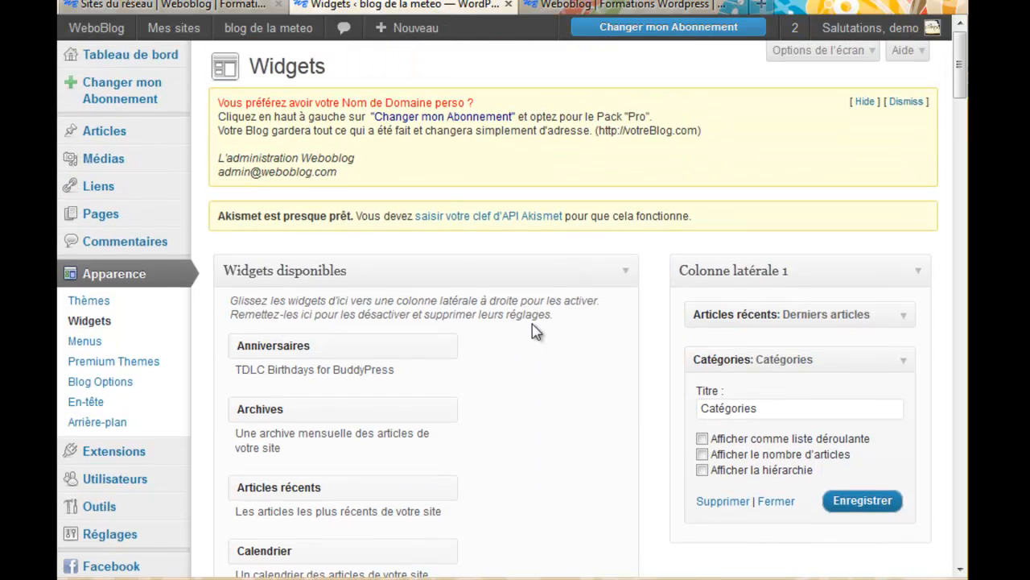
scroll(536, 330, down, 5)
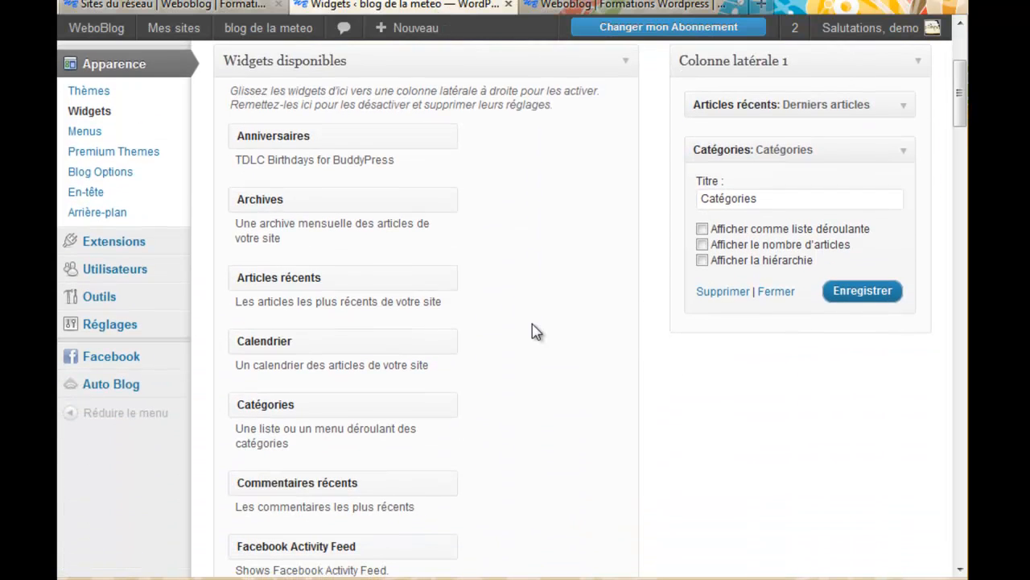
scroll(532, 323, up, 3)
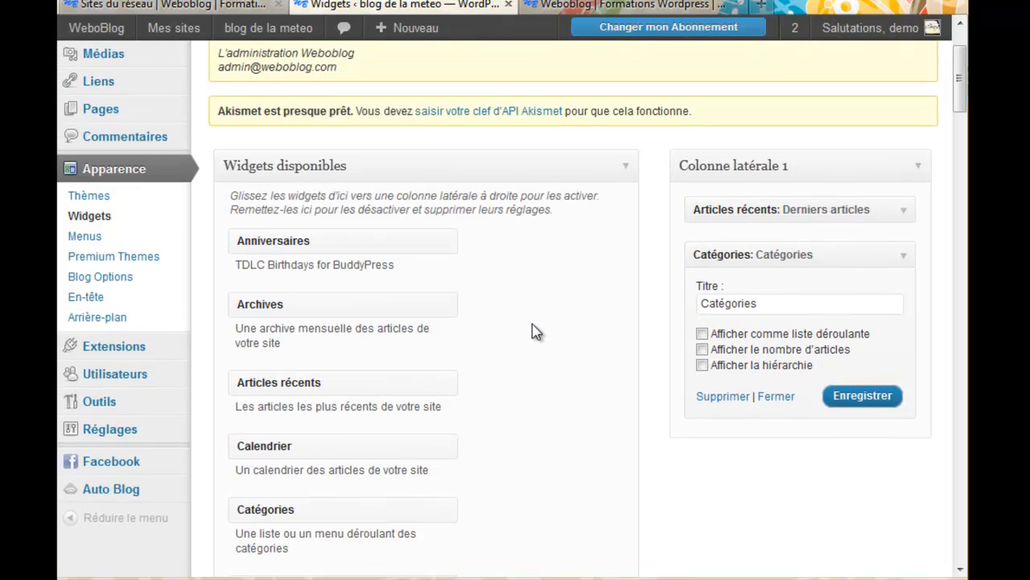
scroll(532, 323, up, 2)
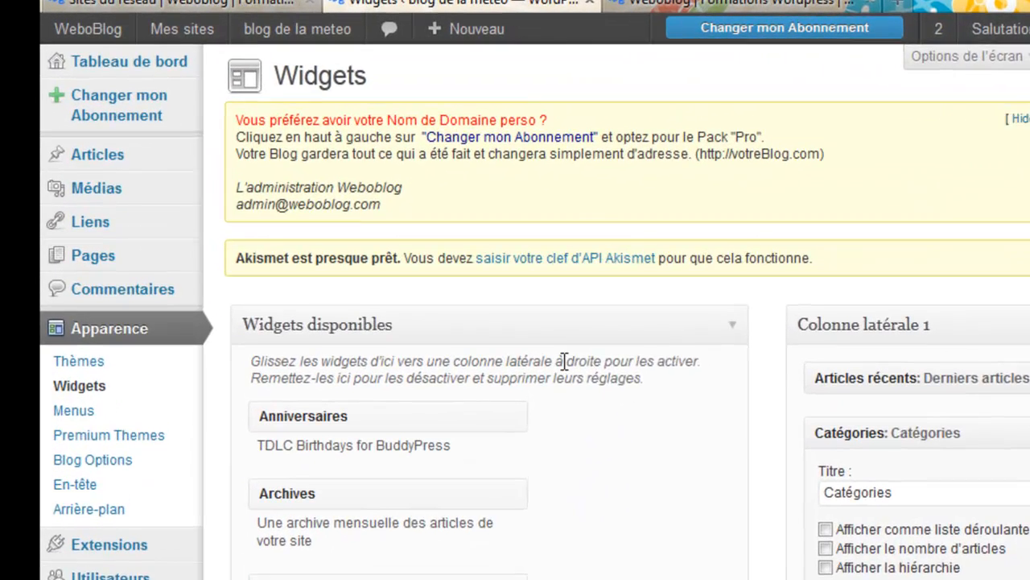
mouse_move(96, 167)
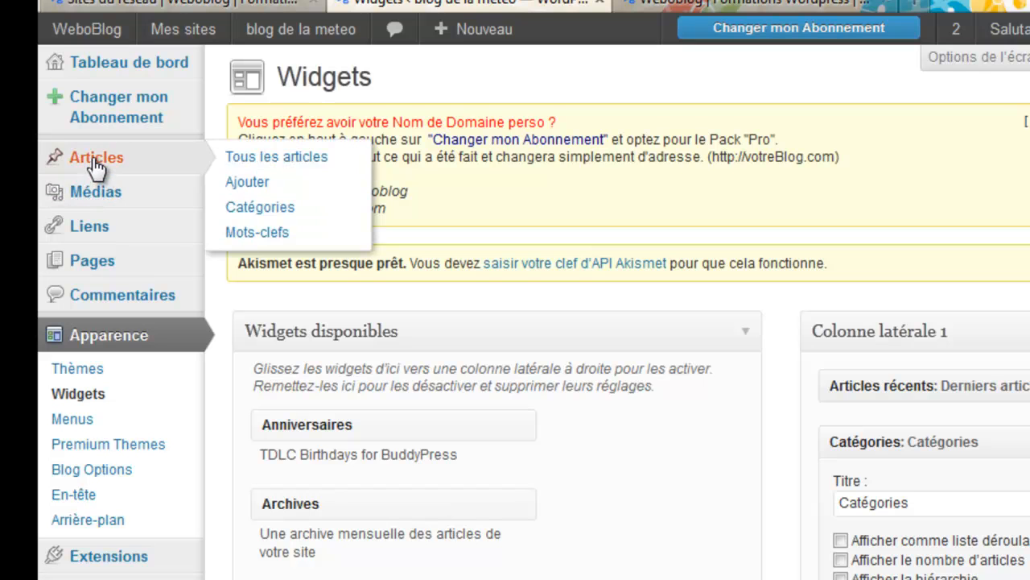
click(248, 211)
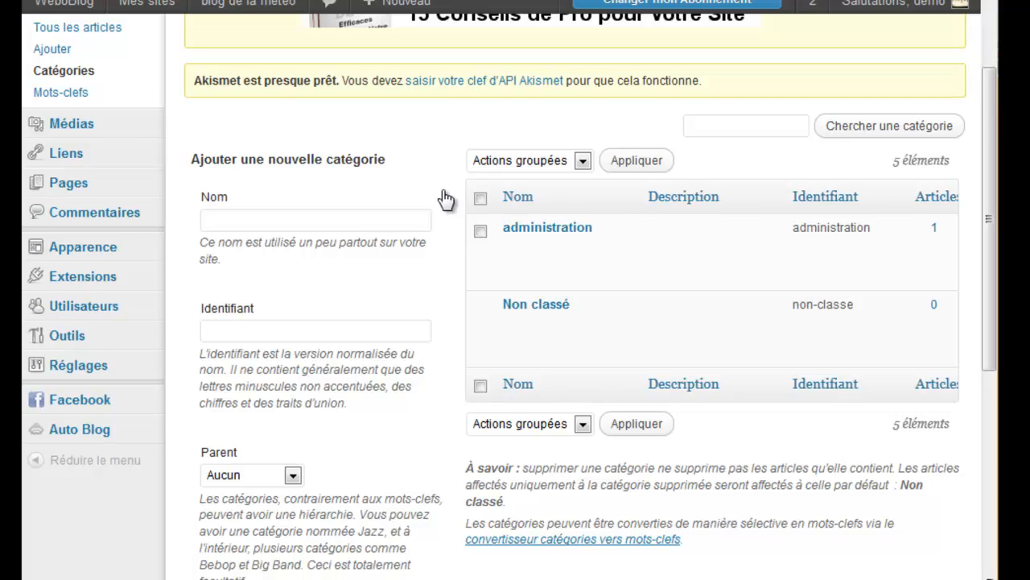
click(421, 222)
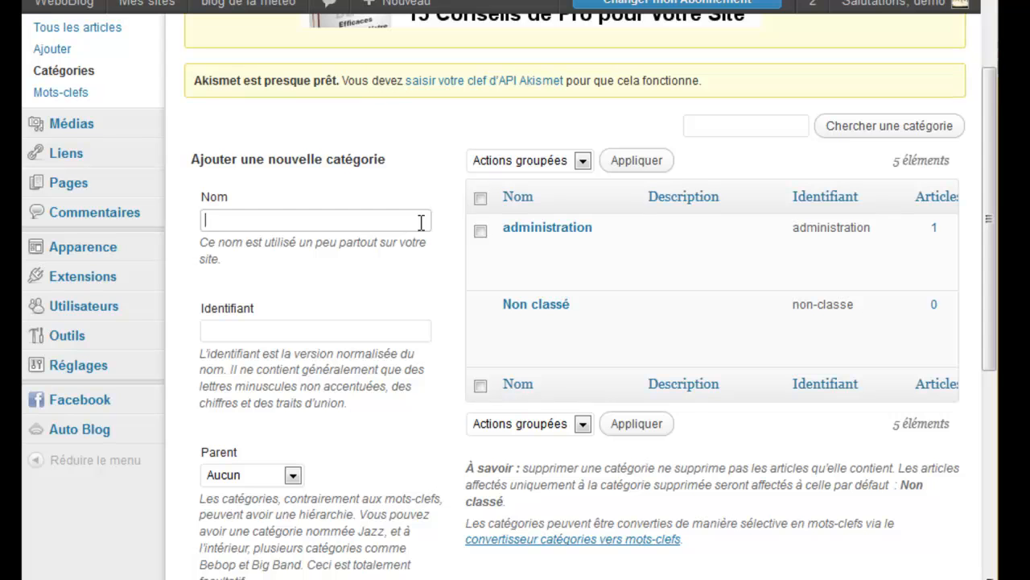
text(Le Temps)
scroll(385, 296, down, 1)
scroll(382, 297, down, 5)
click(329, 497)
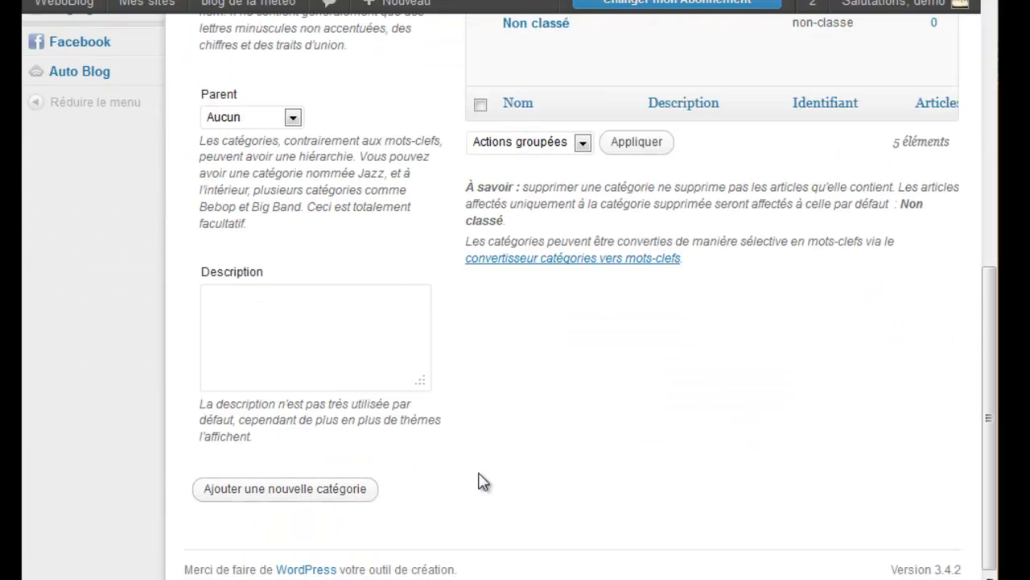
Step: Add a new article category named "Catastrophes Naturelles" without a parent
scroll(478, 477, up, 4)
scroll(429, 359, up, 2)
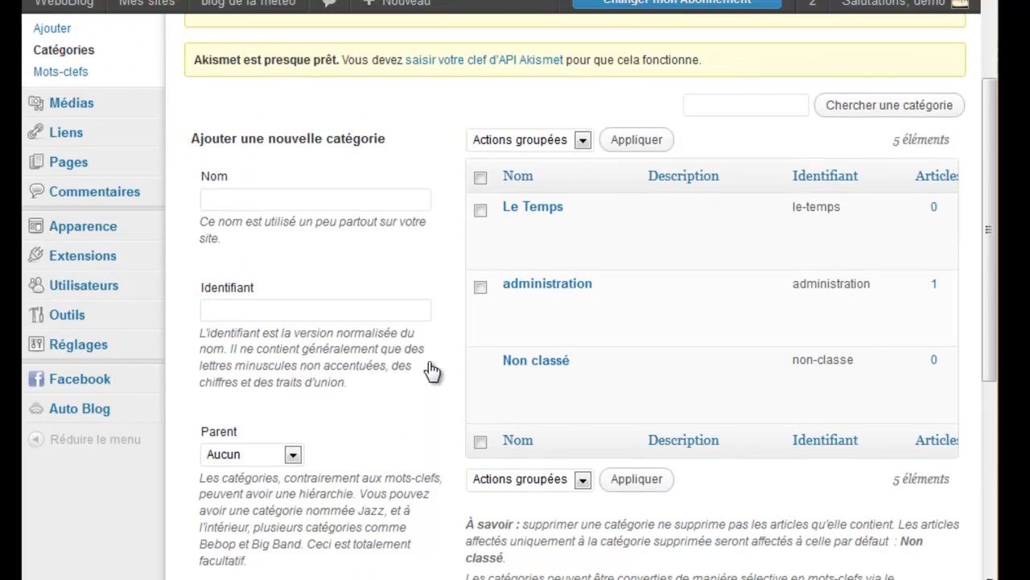
click(342, 199)
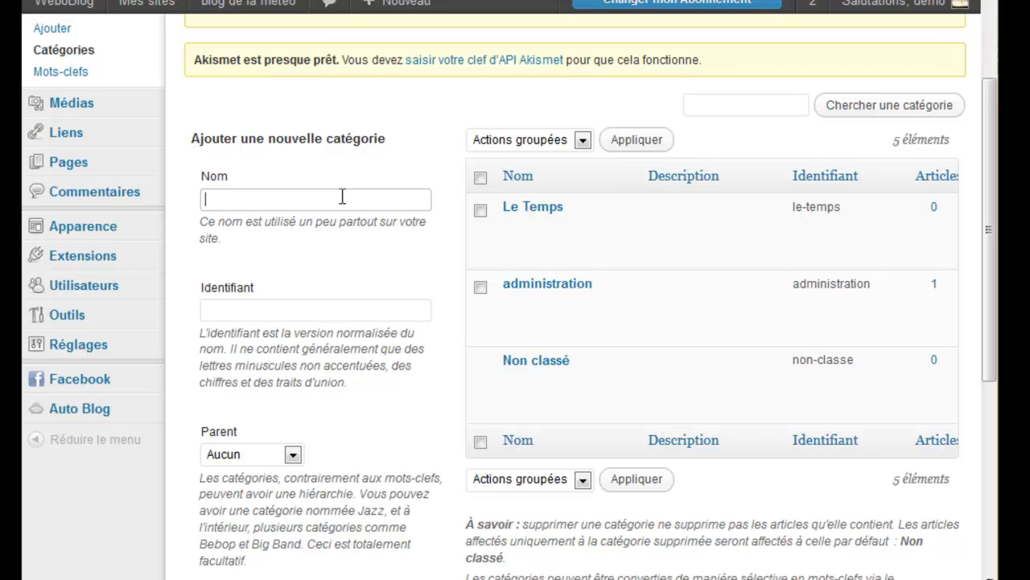
text(Catastrophes Naturelles)
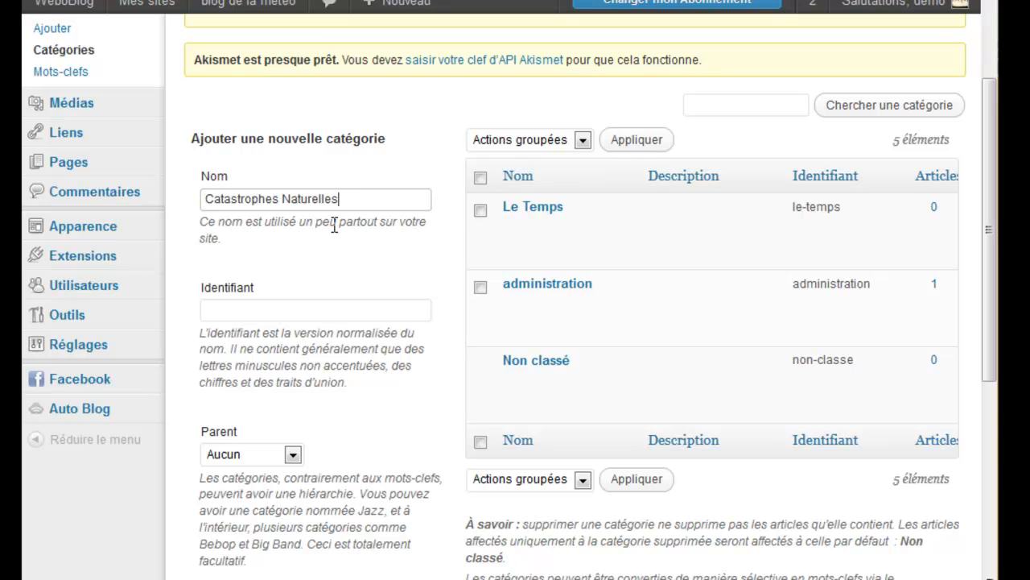
scroll(334, 225, down, 6)
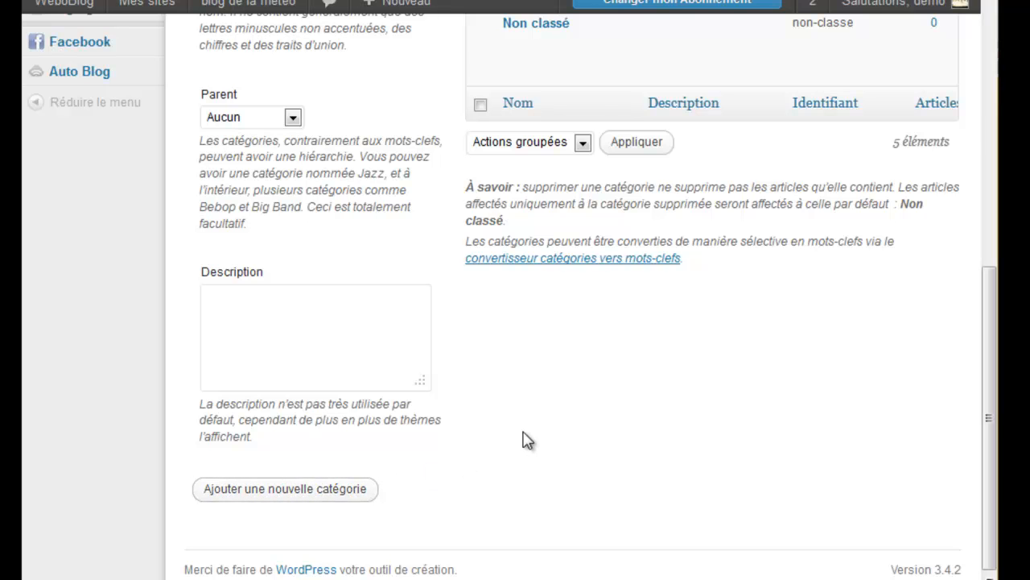
Step: Add a new article category named "Nuages" without a parent and review the updated category list
scroll(453, 410, up, 4)
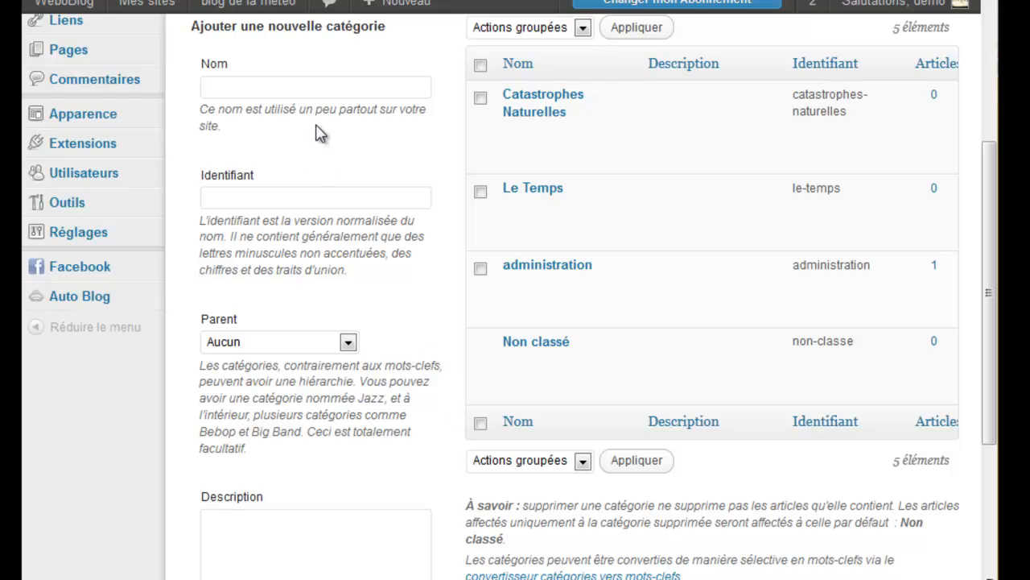
click(316, 88)
text(Nuages)
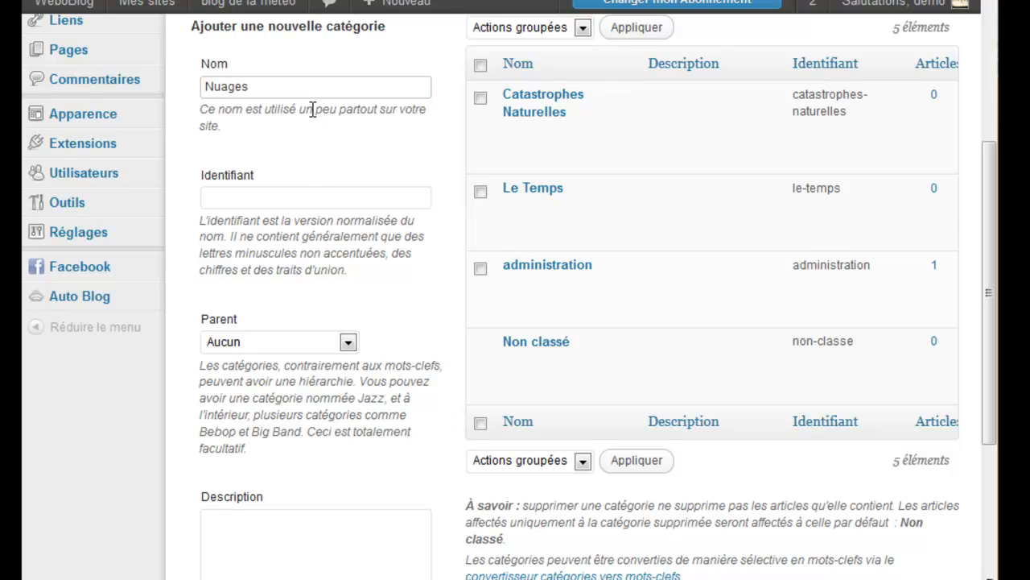
scroll(316, 129, down, 4)
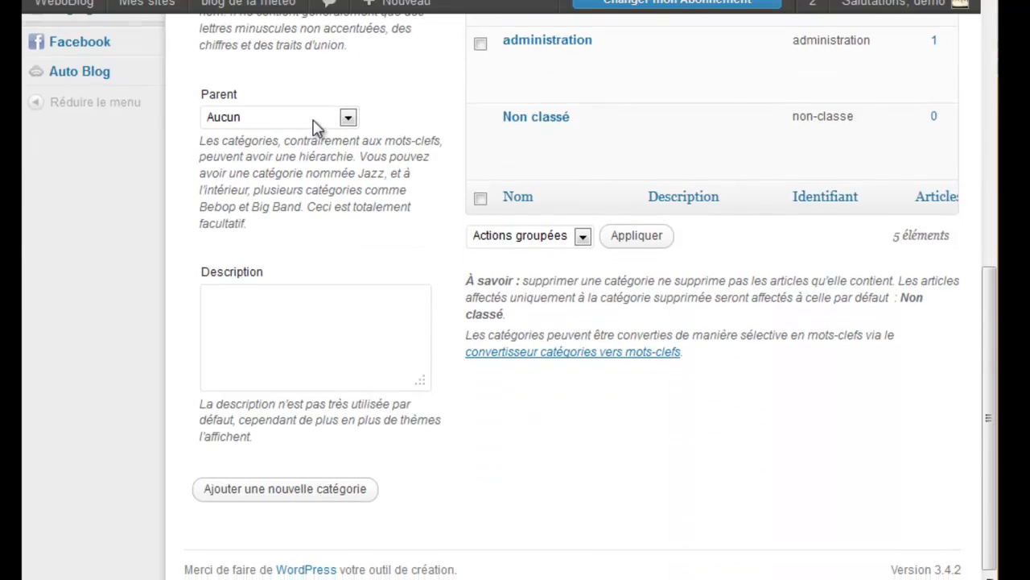
click(371, 497)
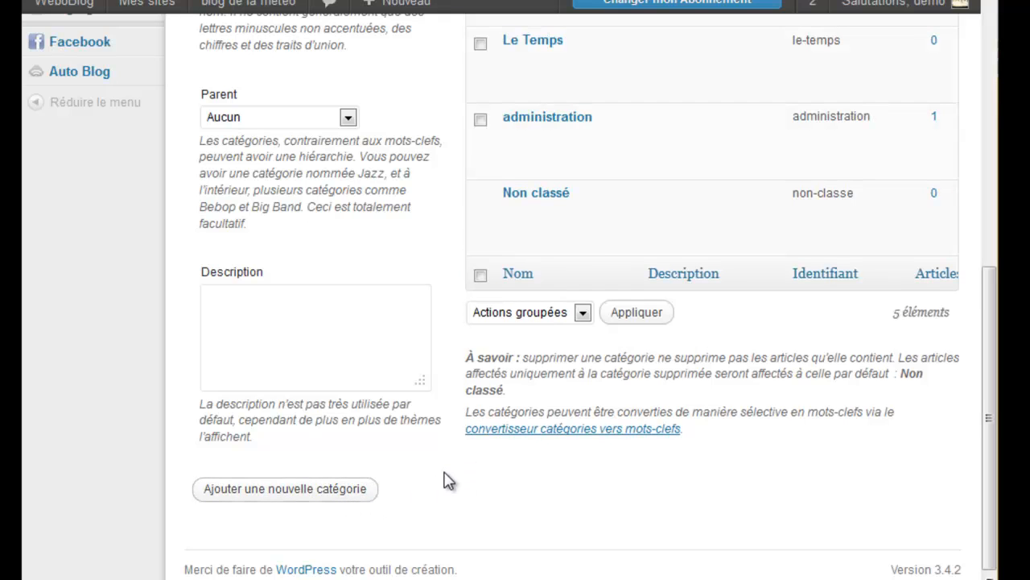
scroll(448, 481, up, 2)
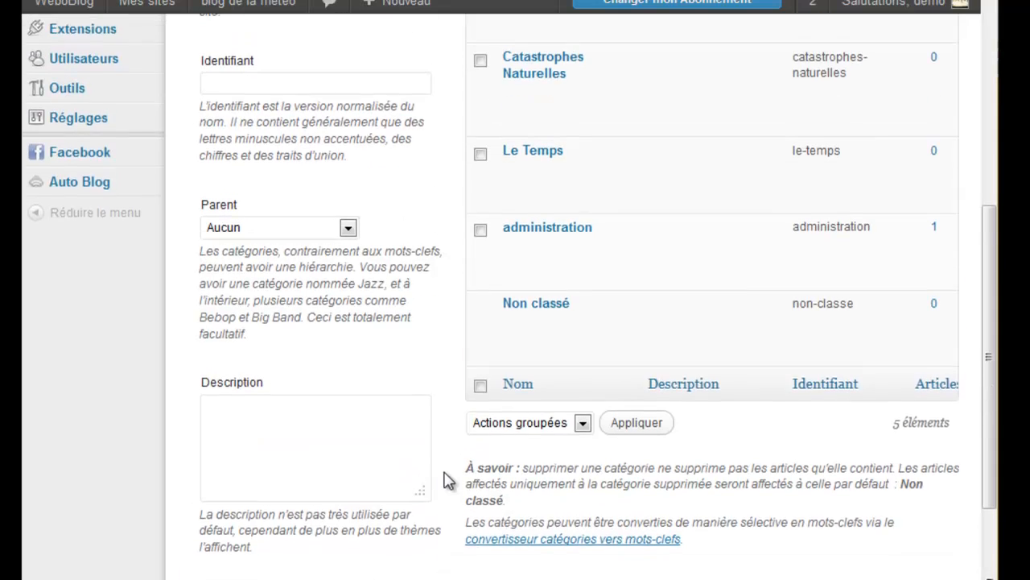
scroll(448, 481, up, 2)
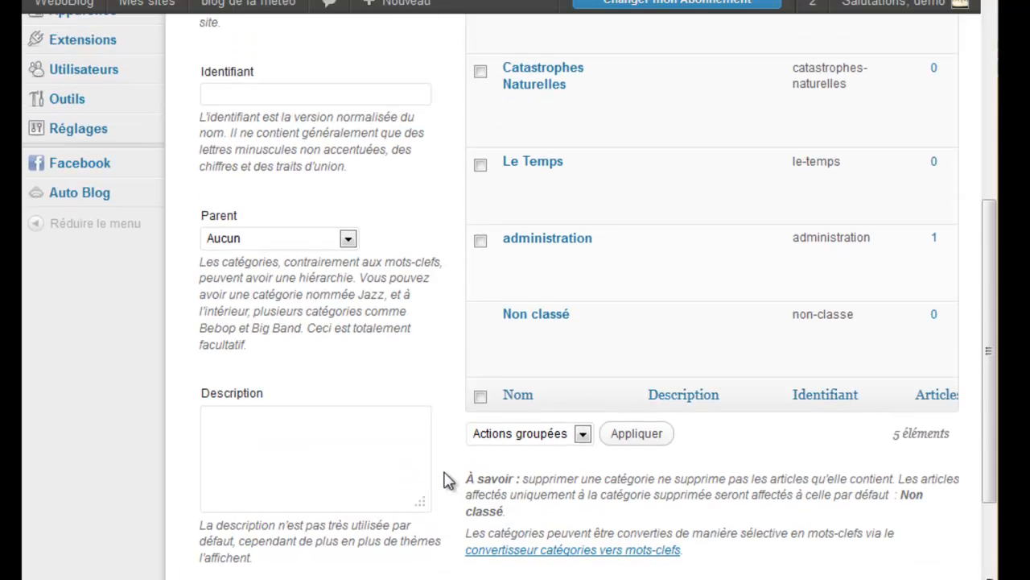
scroll(448, 481, up, 2)
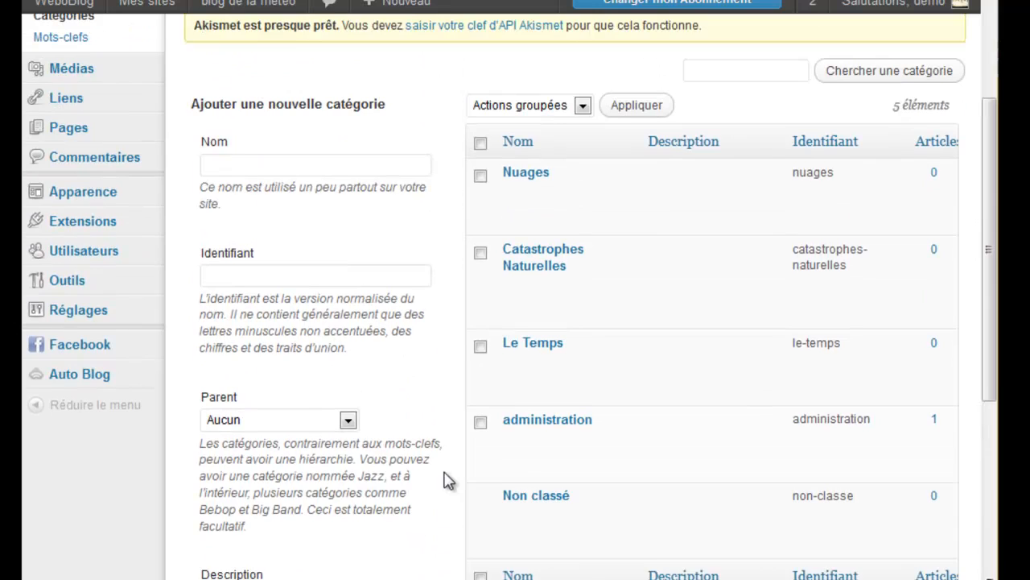
mouse_move(511, 425)
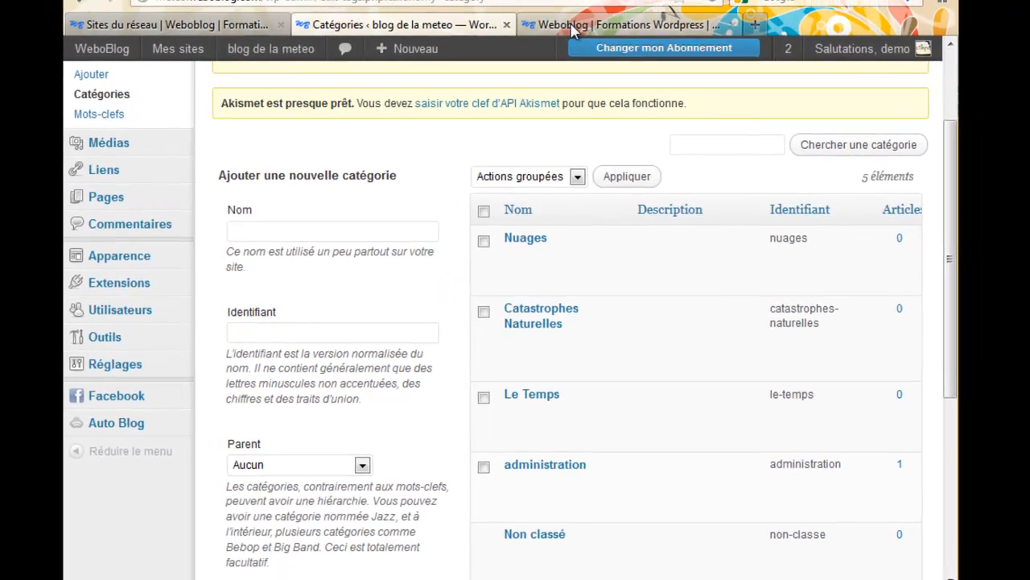
Step: Reload the public site and check the categories shown in its side column
click(636, 27)
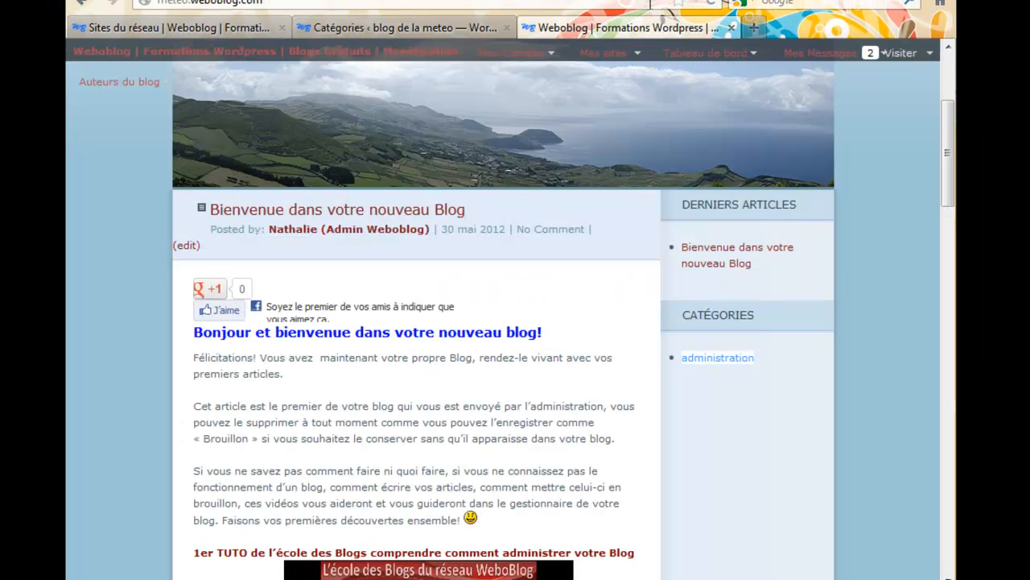
click(712, 4)
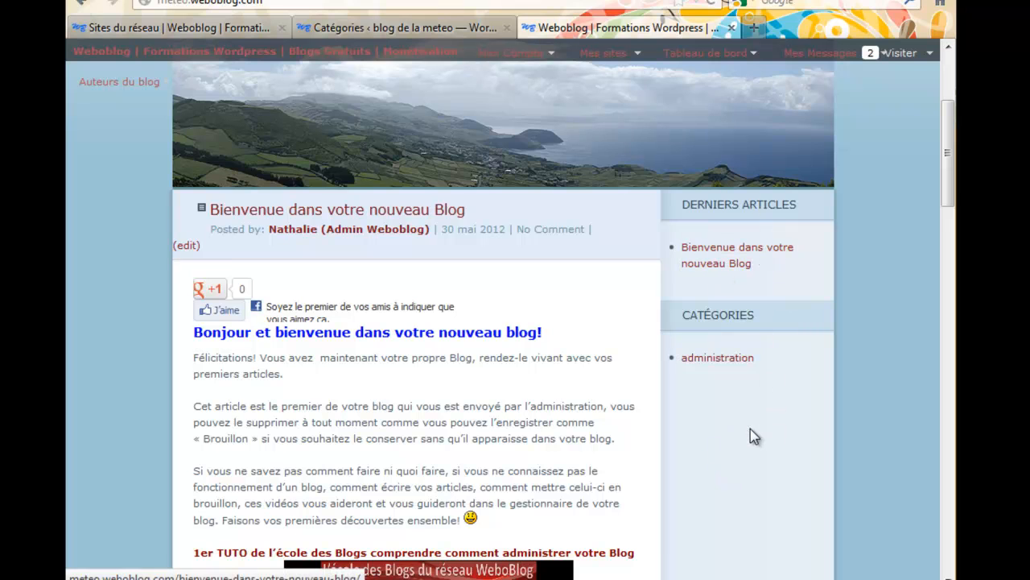
scroll(751, 428, down, 5)
scroll(750, 428, up, 6)
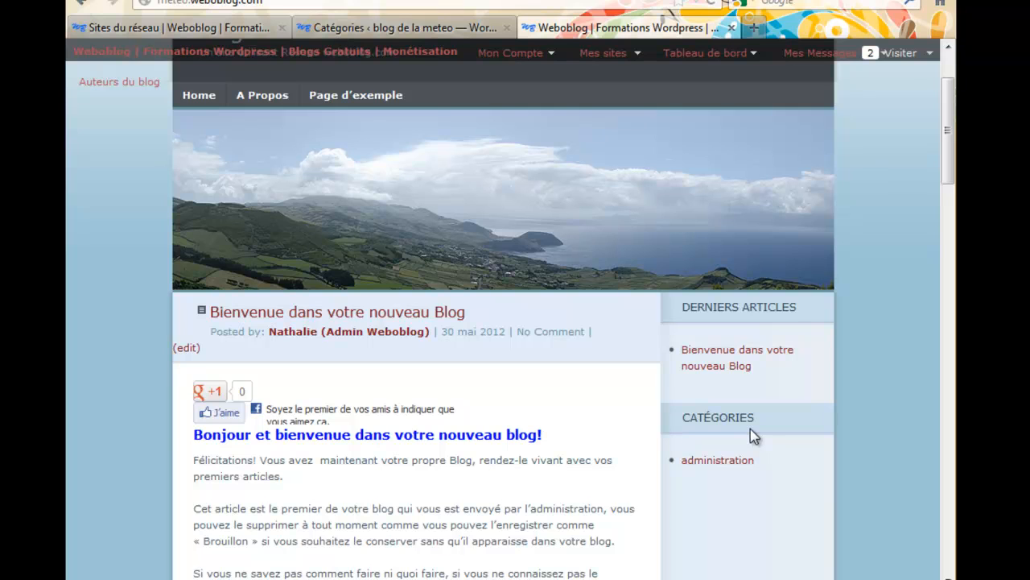
scroll(751, 428, up, 2)
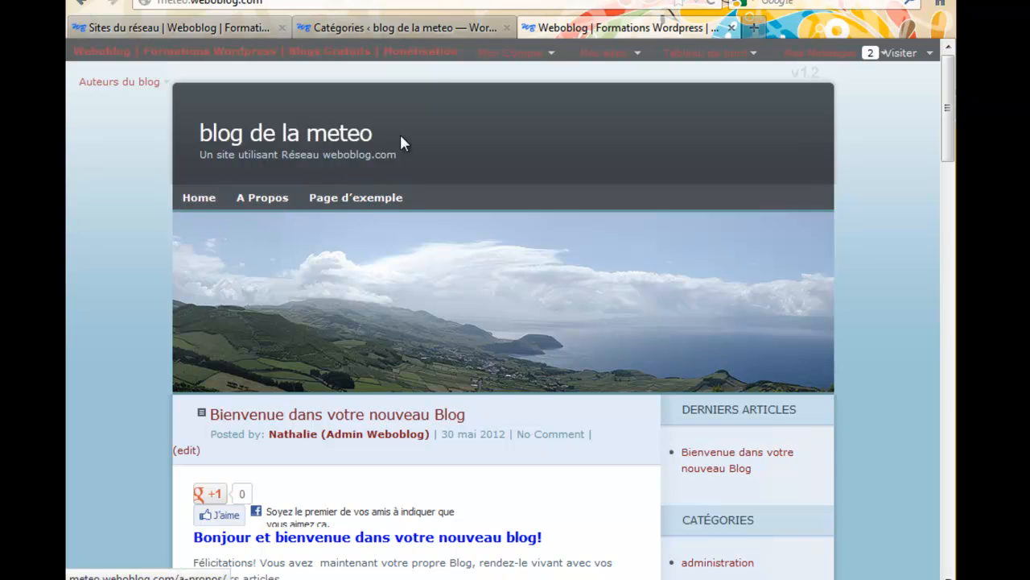
Step: Open the blog's menu management page in the dashboard and view the menu choices for the Main Navigation theme location
click(421, 28)
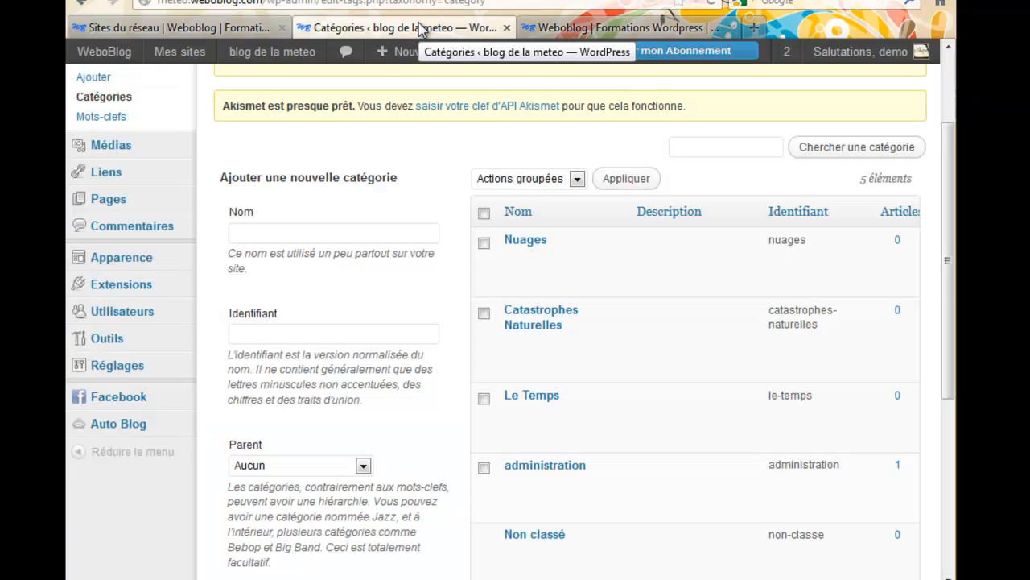
mouse_move(129, 262)
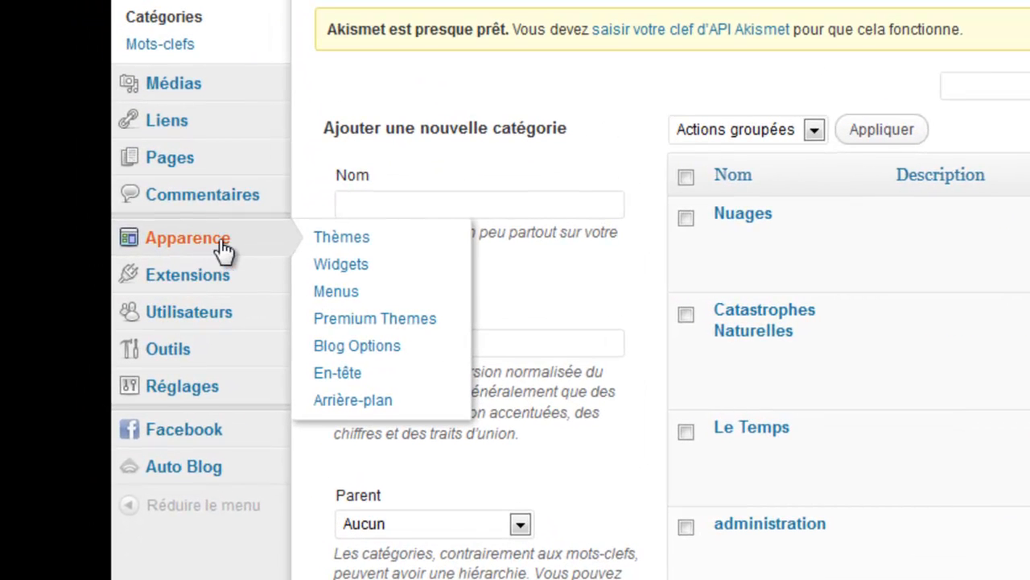
click(337, 292)
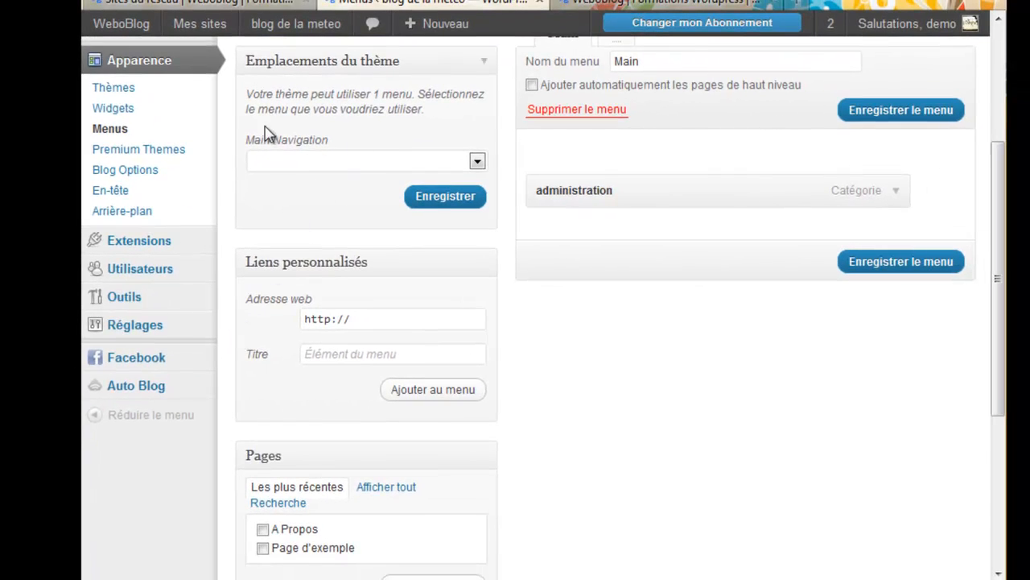
scroll(374, 155, up, 3)
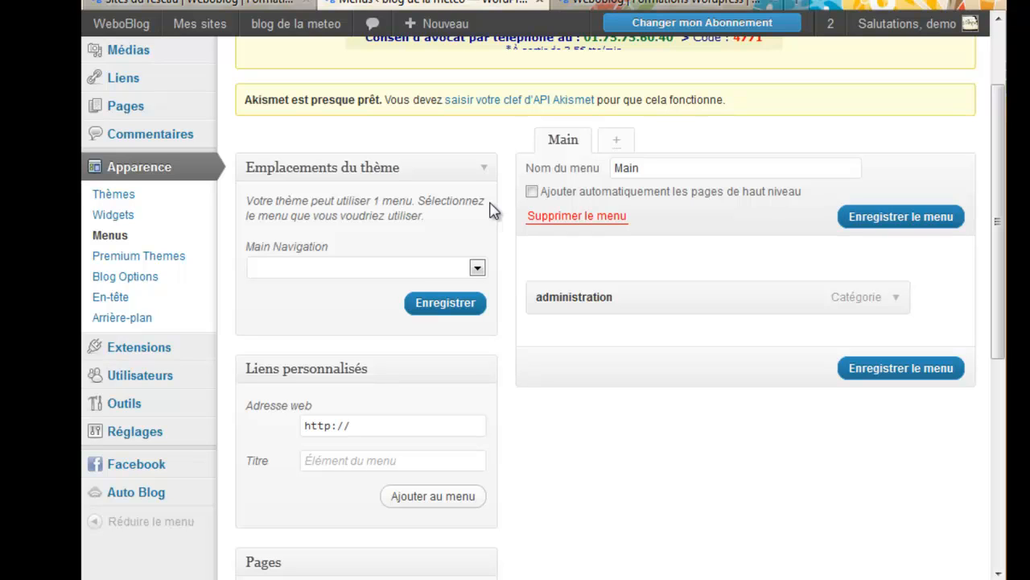
click(477, 268)
click(478, 270)
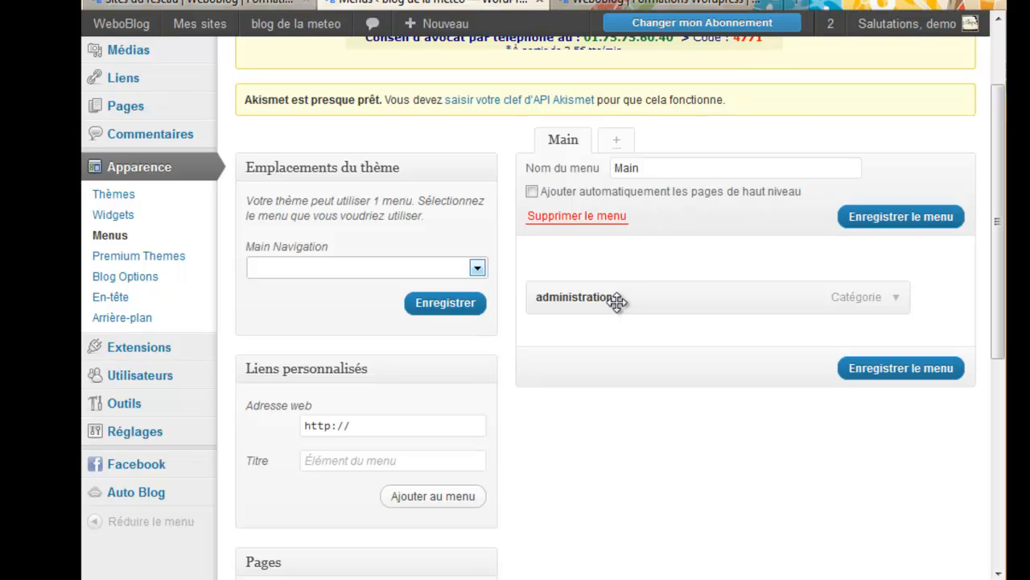
Step: Examine the navigation bar on the public site and read through the A Propos page
click(605, 4)
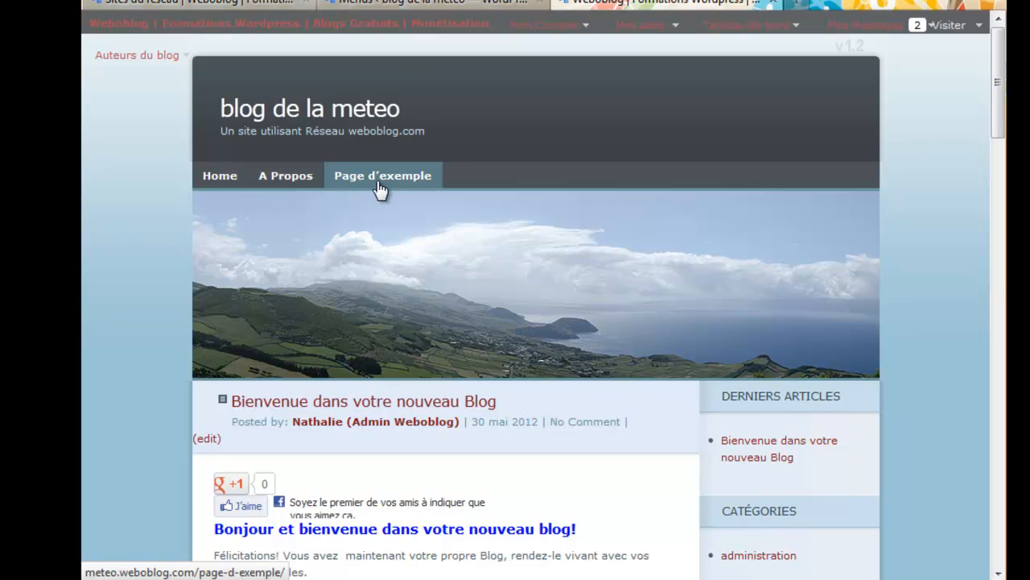
click(287, 185)
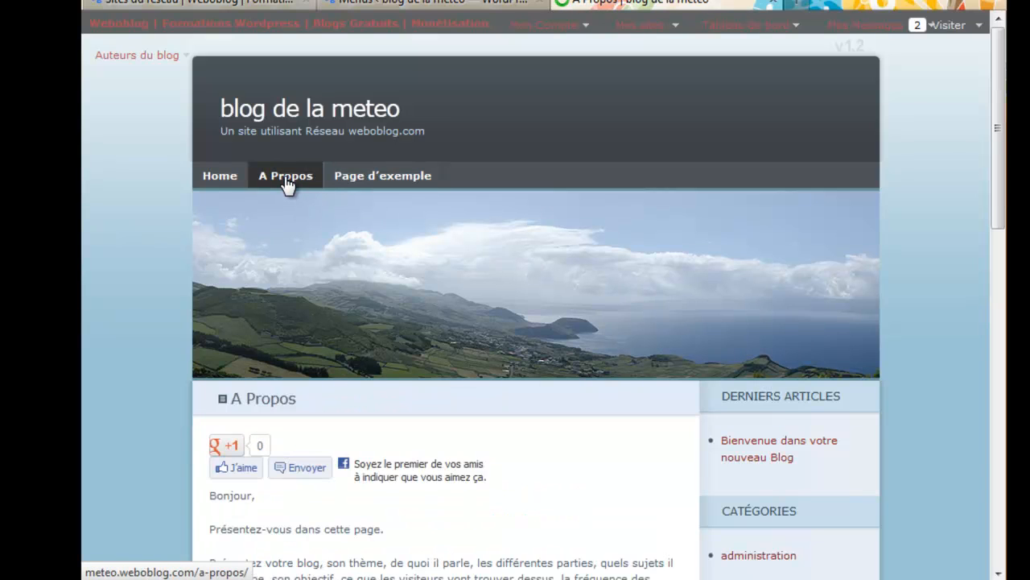
scroll(287, 185, down, 5)
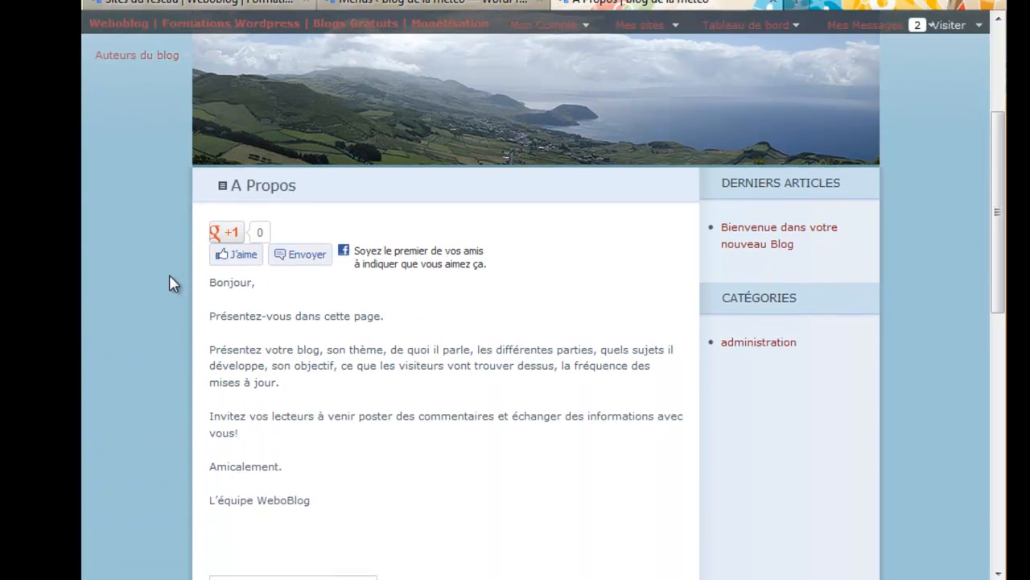
scroll(169, 275, down, 4)
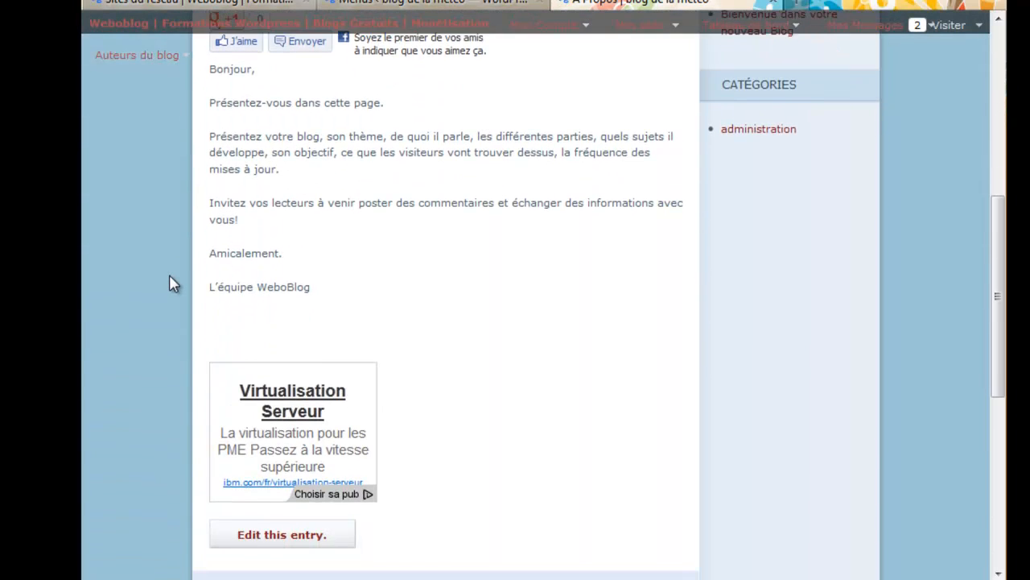
scroll(170, 276, up, 7)
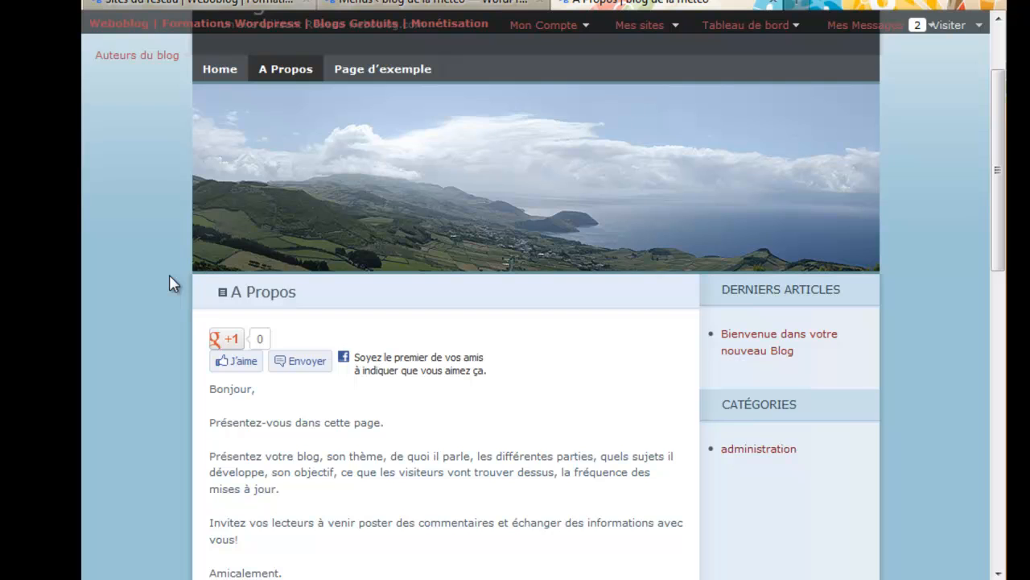
scroll(169, 282, up, 3)
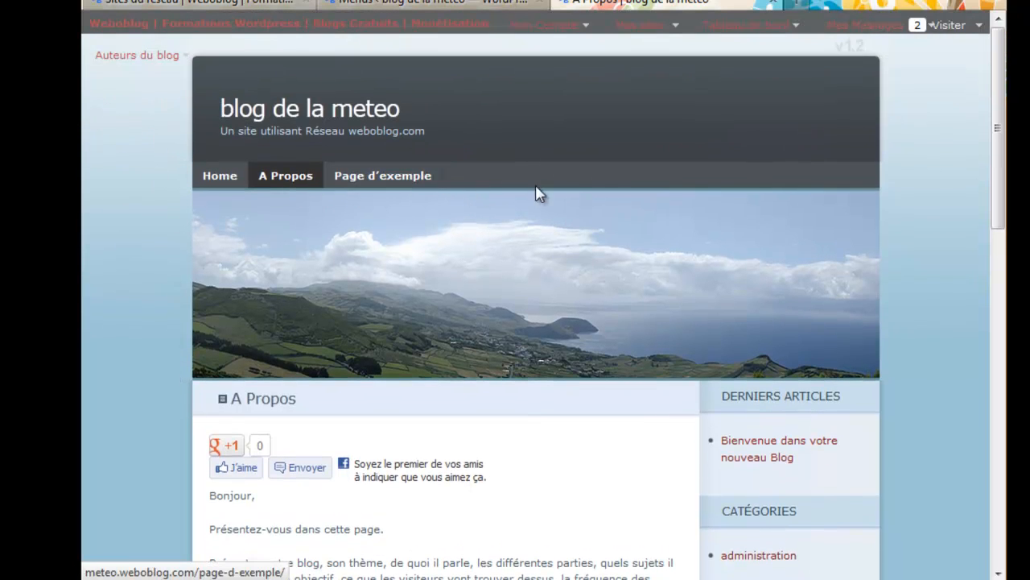
Step: Return to the menu management page and examine the pages and categories that can be added and the administration item's settings
click(441, 6)
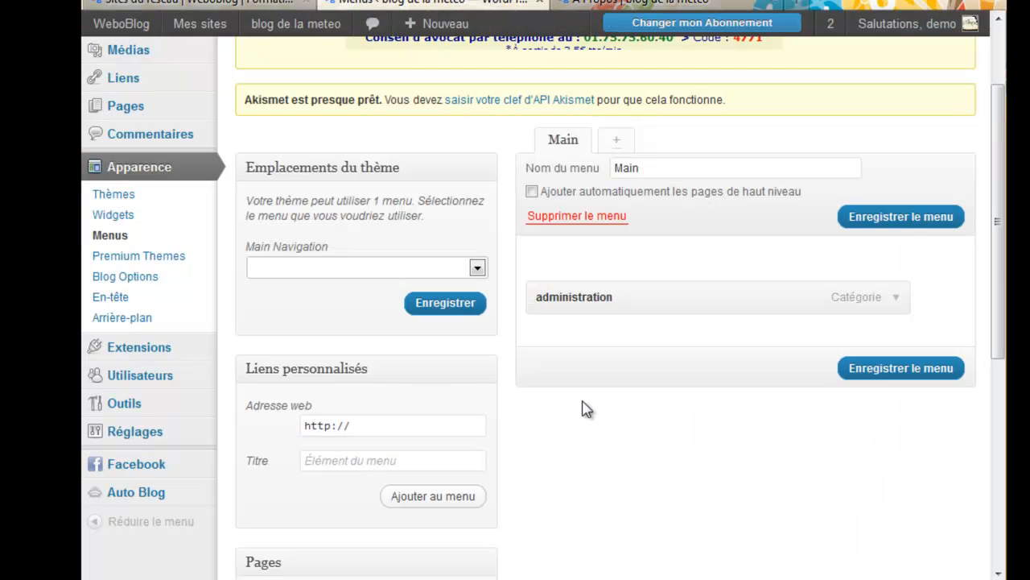
scroll(585, 409, down, 3)
scroll(585, 409, down, 3)
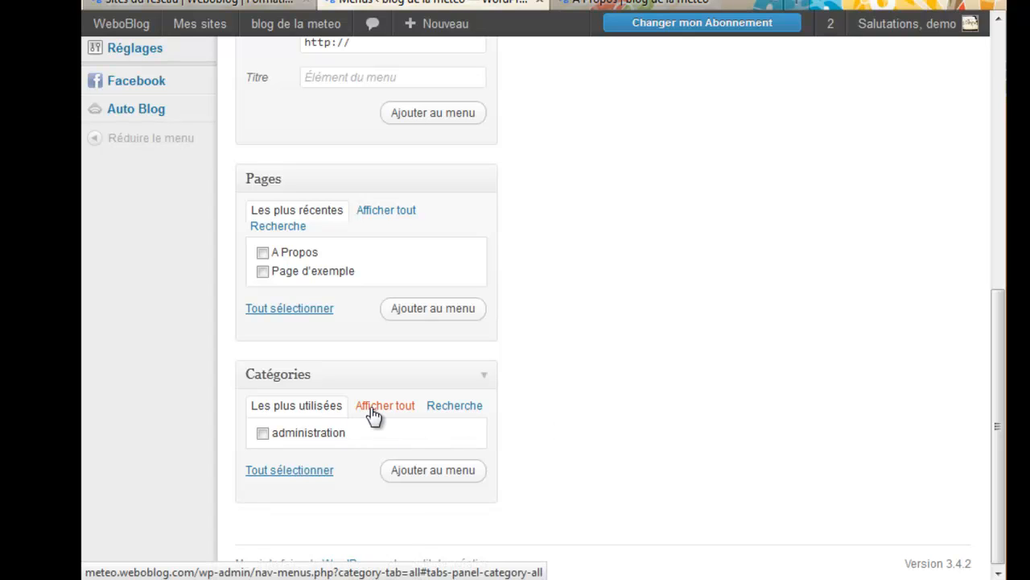
scroll(633, 448, up, 2)
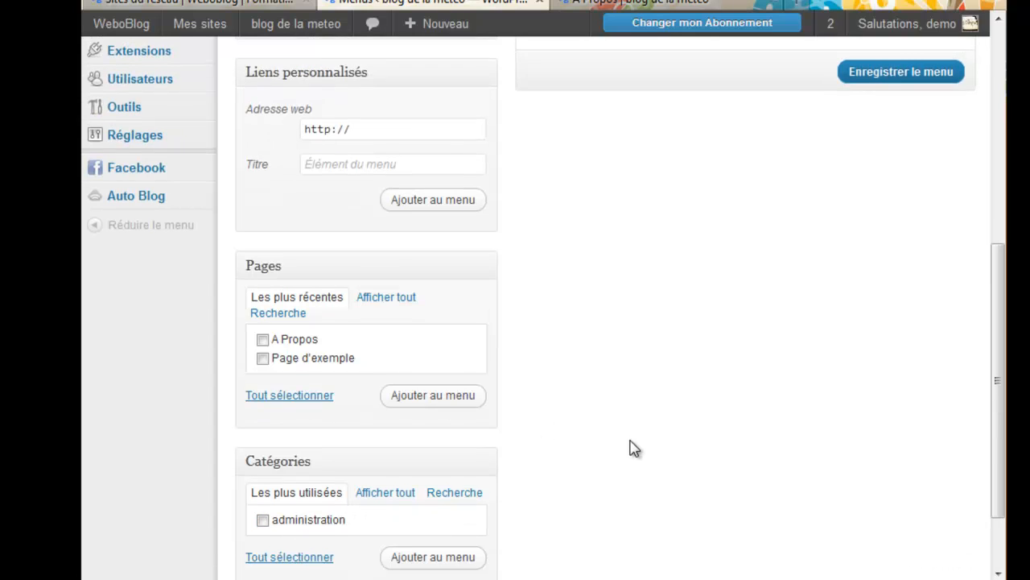
scroll(633, 448, down, 2)
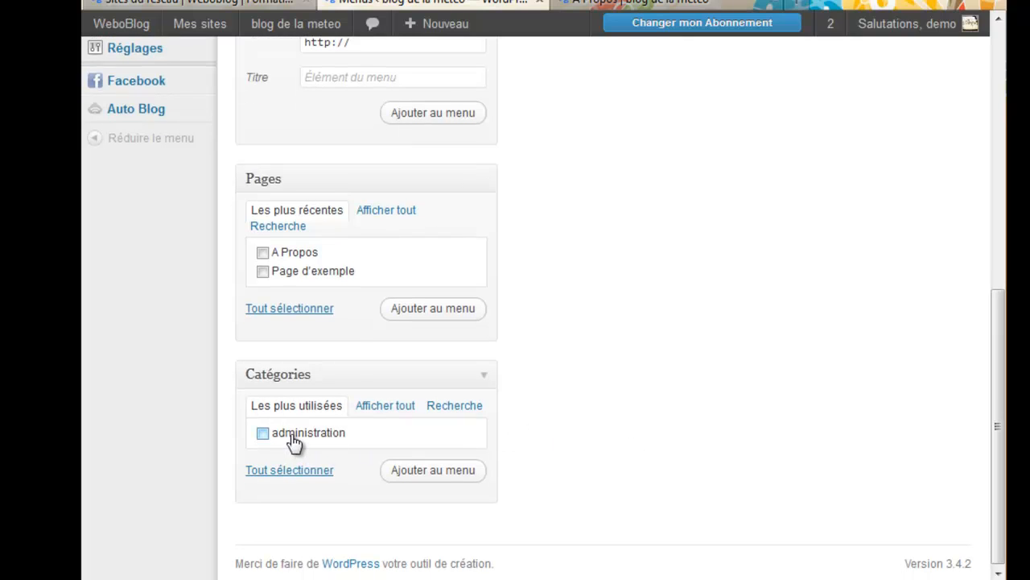
scroll(697, 424, up, 4)
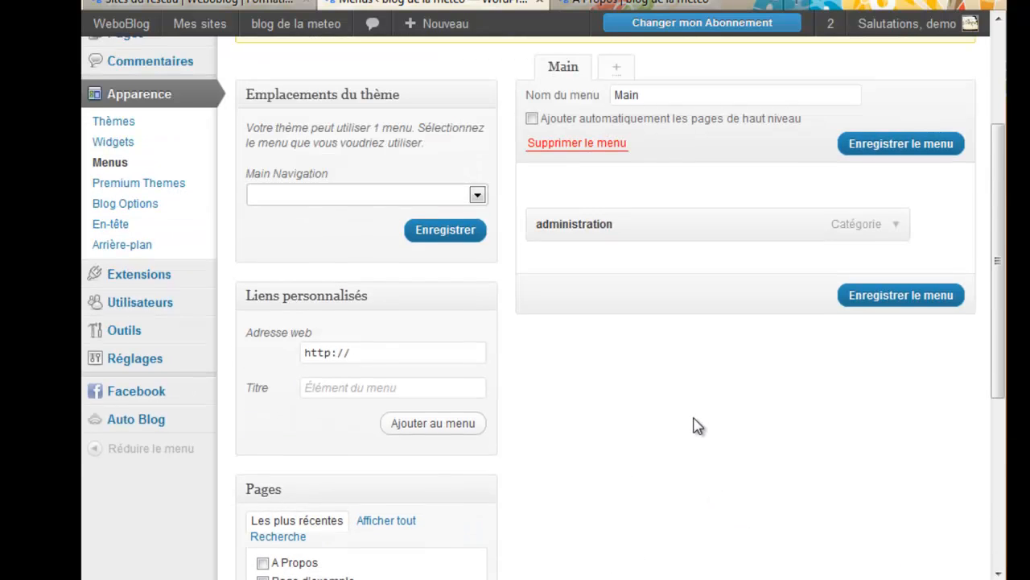
click(896, 235)
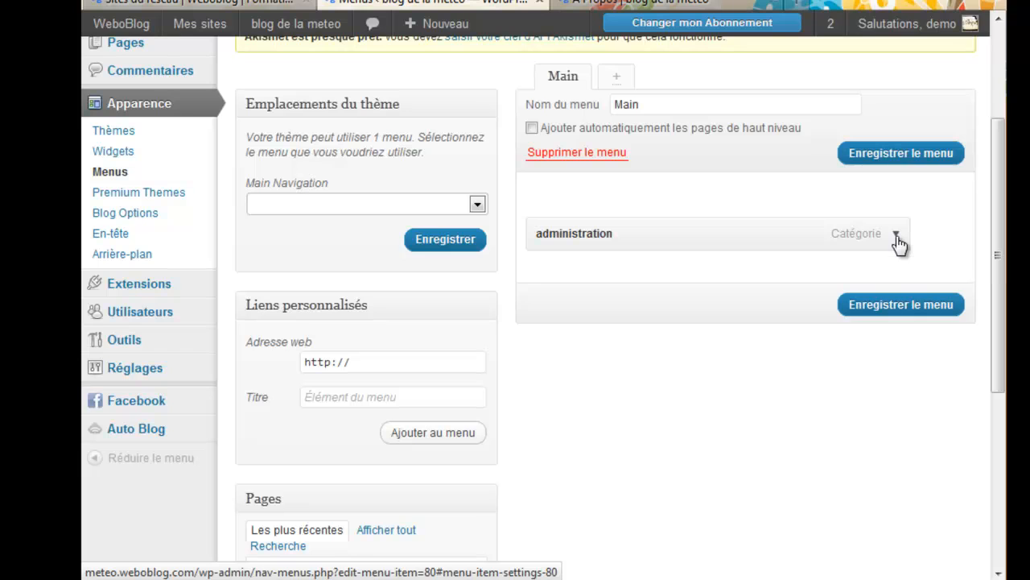
click(896, 236)
Step: Switch back to the public A Propos page and check the Catégories section in the side column
click(666, 4)
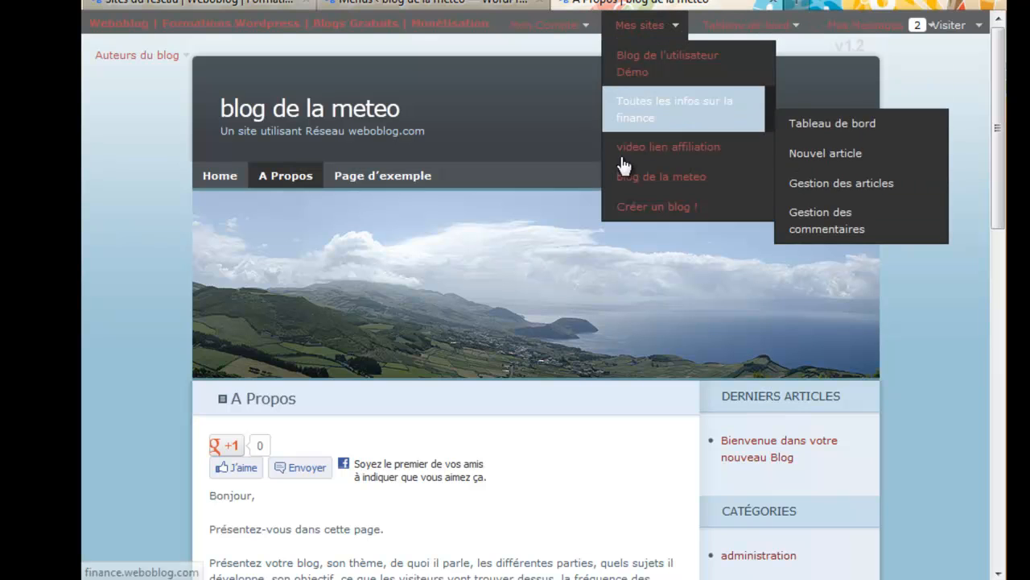
scroll(545, 290, down, 3)
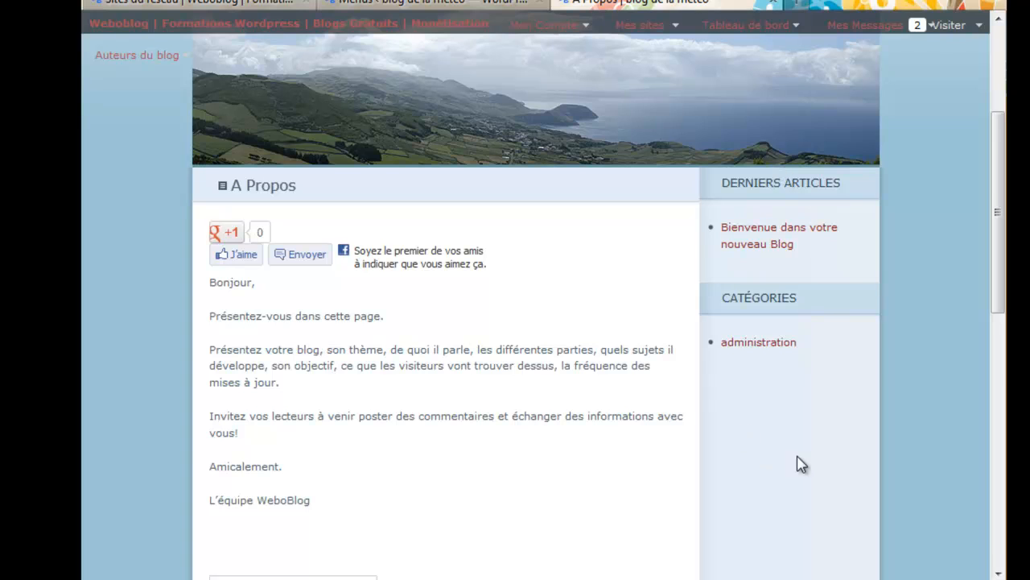
Step: Open the A Propos page from the public blog's navigation bar and read through its presentation text
scroll(581, 368, up, 1)
scroll(582, 368, up, 3)
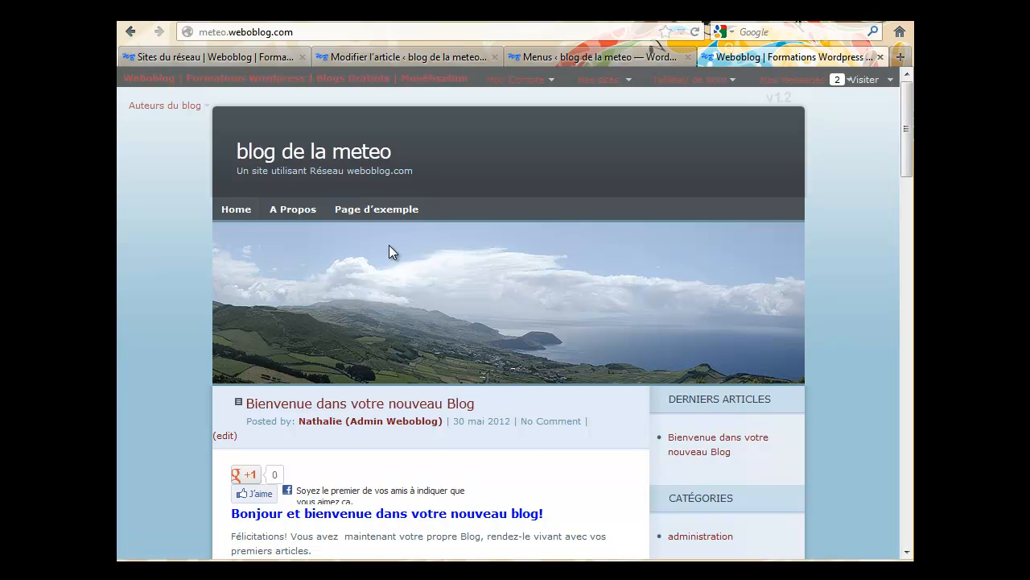
click(292, 216)
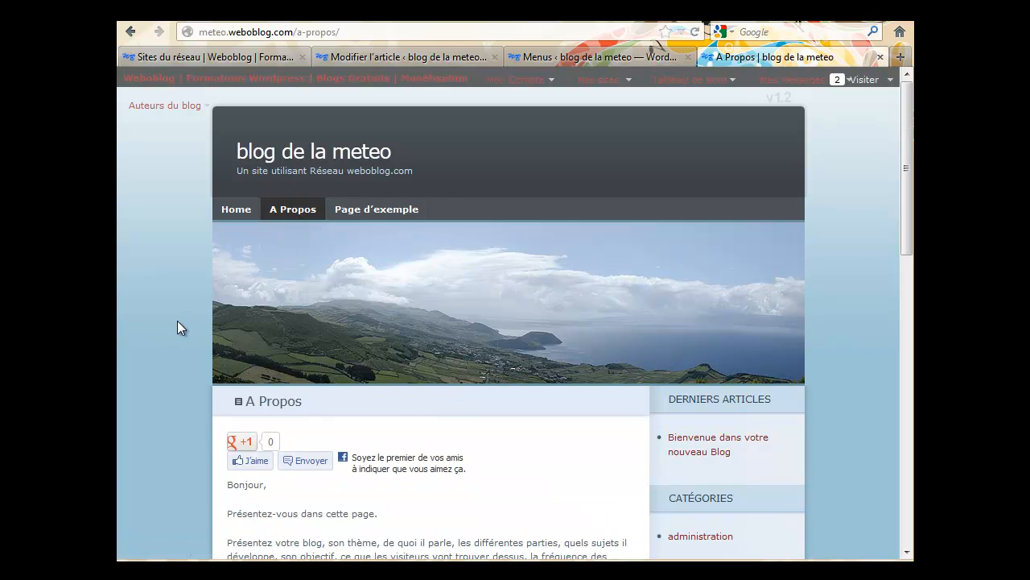
scroll(192, 318, down, 2)
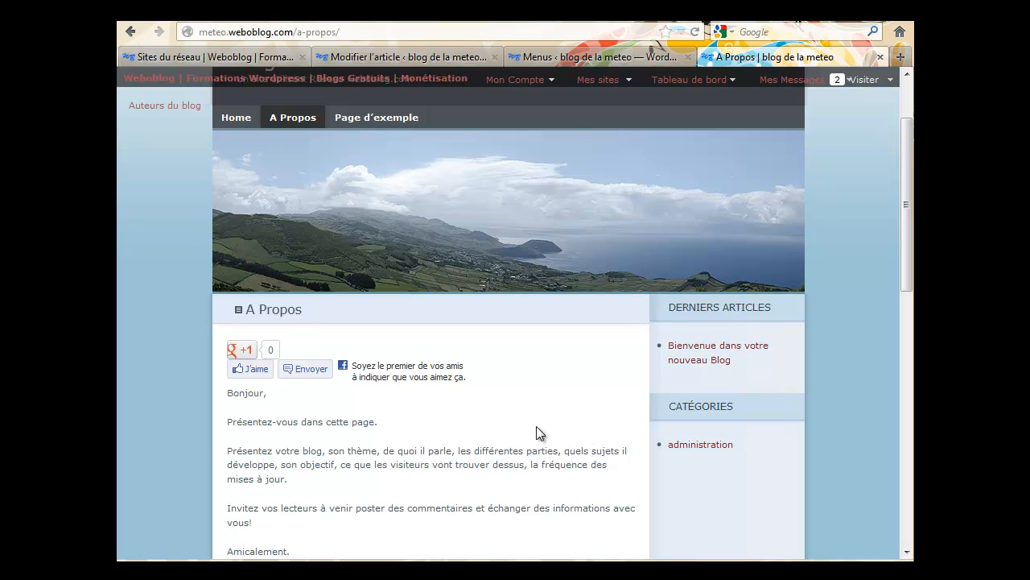
scroll(536, 426, down, 4)
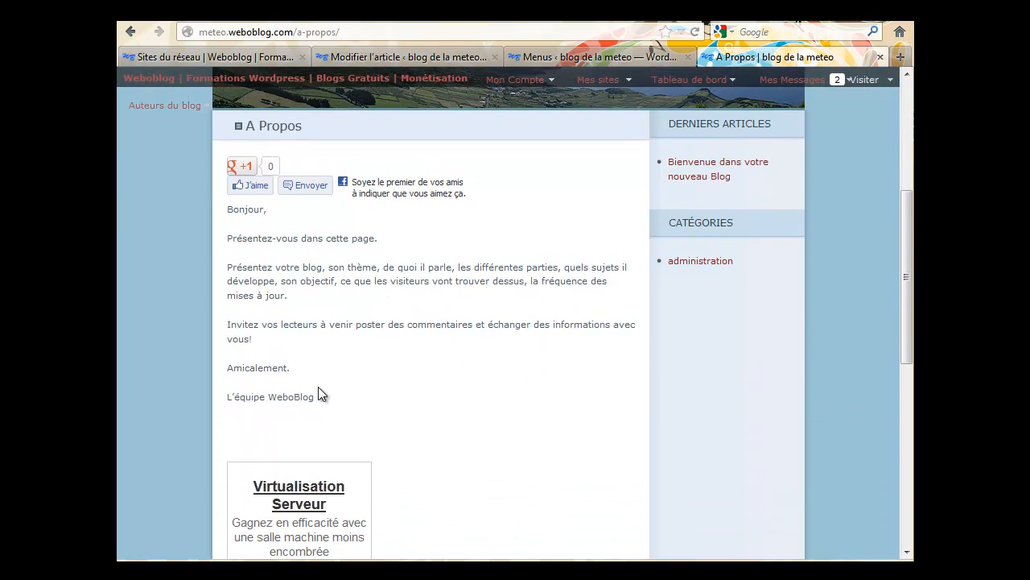
scroll(387, 400, up, 4)
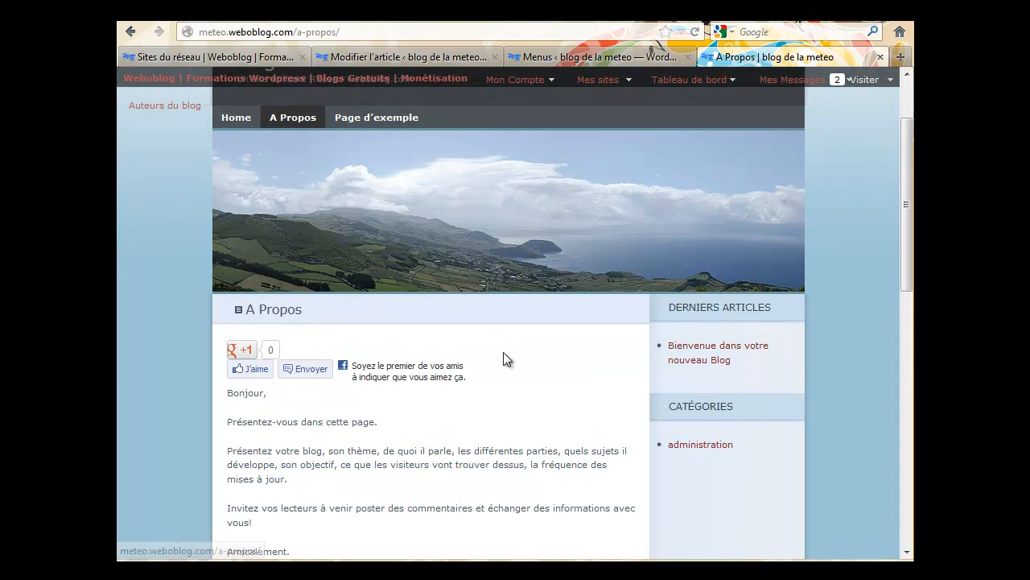
scroll(507, 393, down, 2)
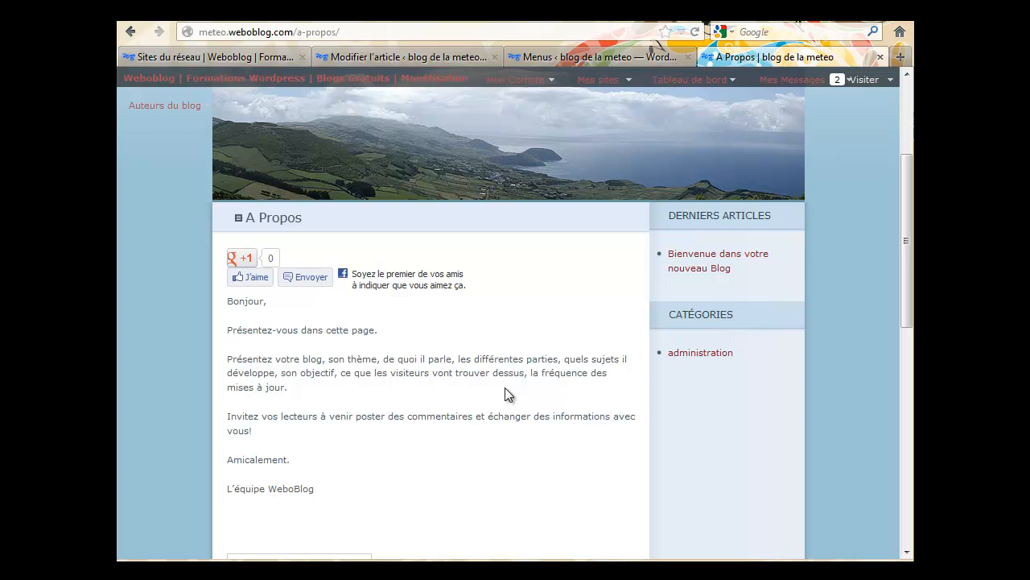
scroll(507, 394, up, 2)
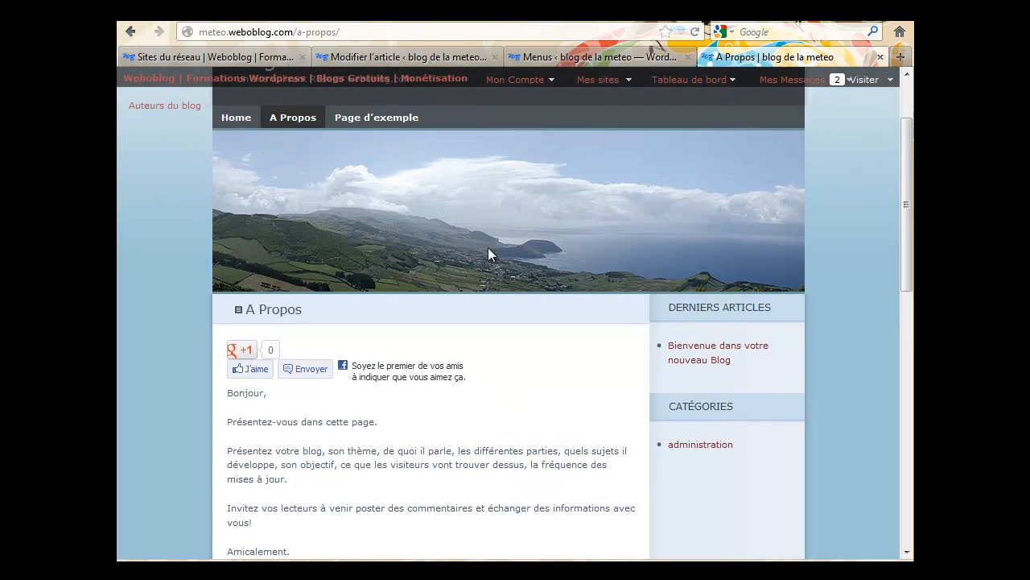
scroll(488, 252, up, 2)
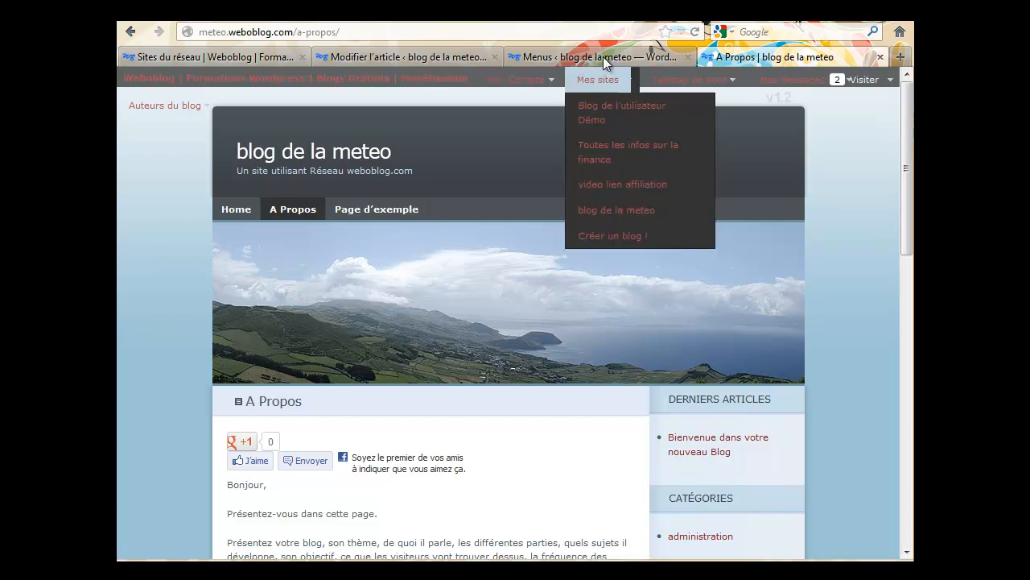
Step: Move Page d'exemple to the trash from the dashboard's list of all pages and reload the public site to check its navigation bar
click(603, 57)
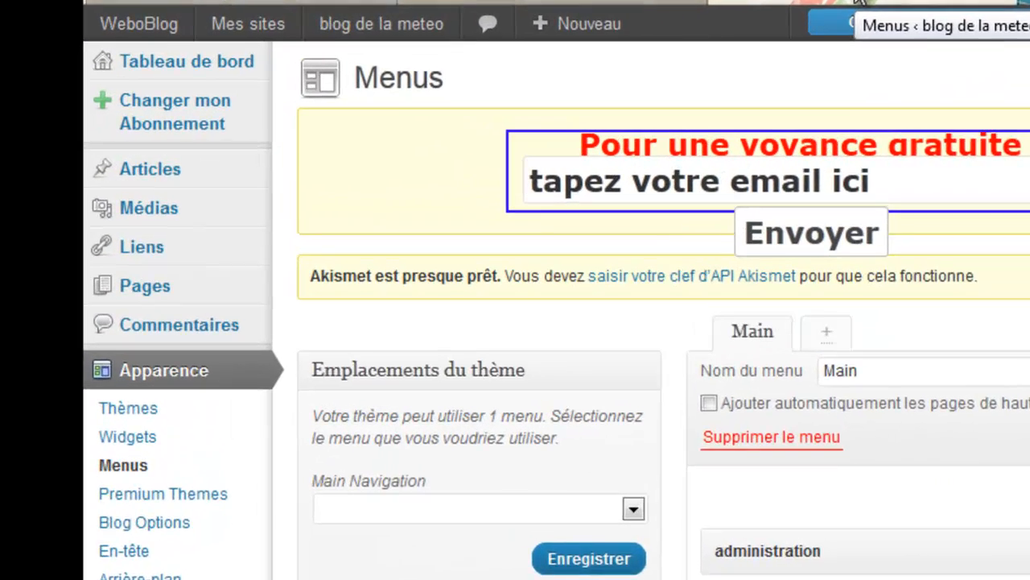
mouse_move(142, 296)
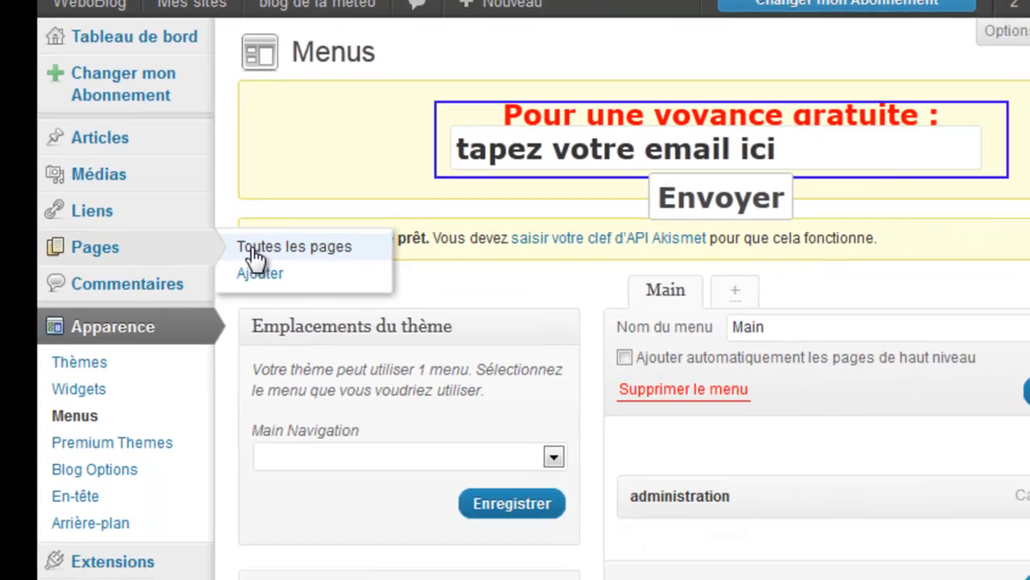
click(333, 304)
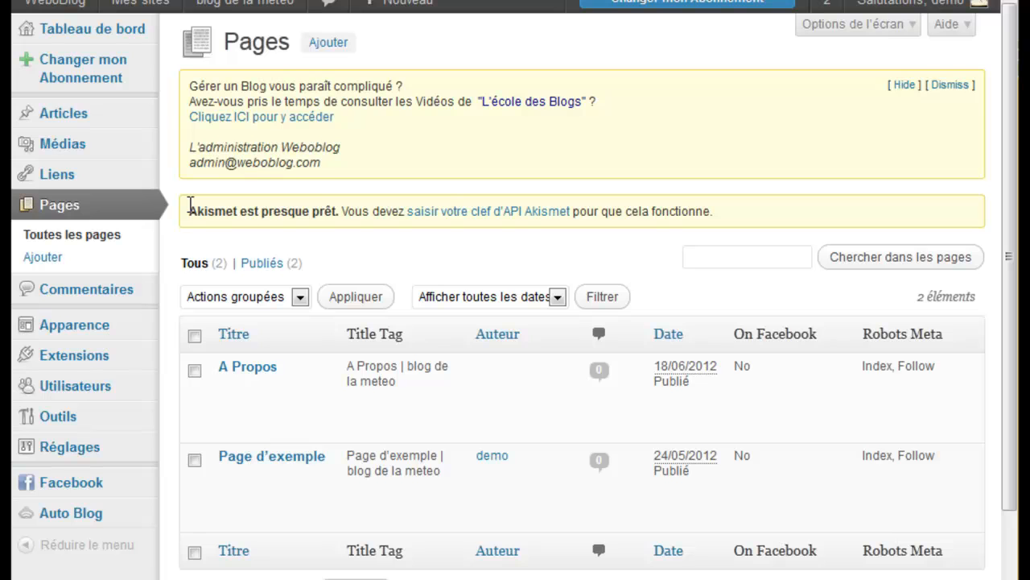
scroll(190, 205, down, 2)
mouse_move(252, 285)
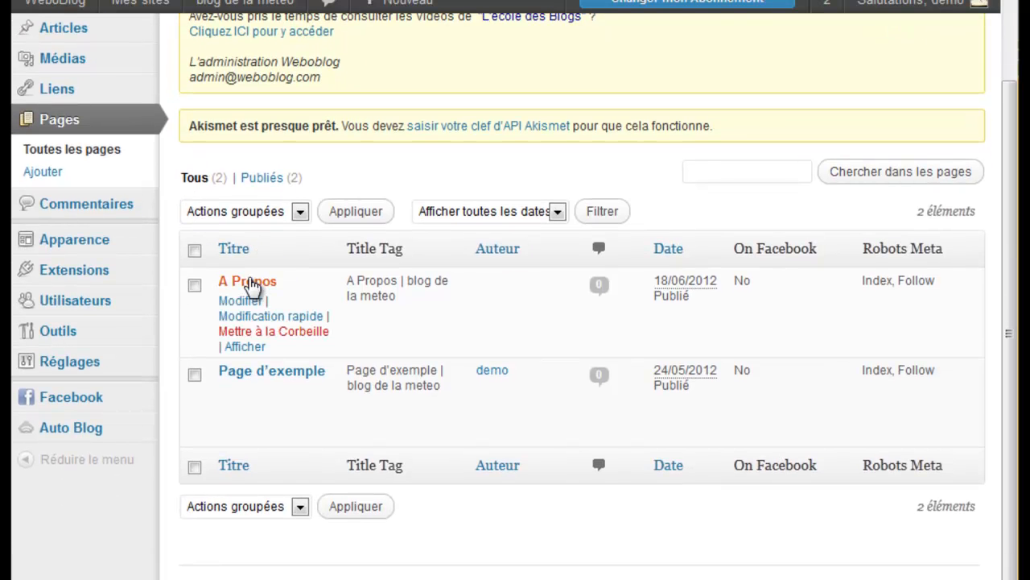
mouse_move(257, 384)
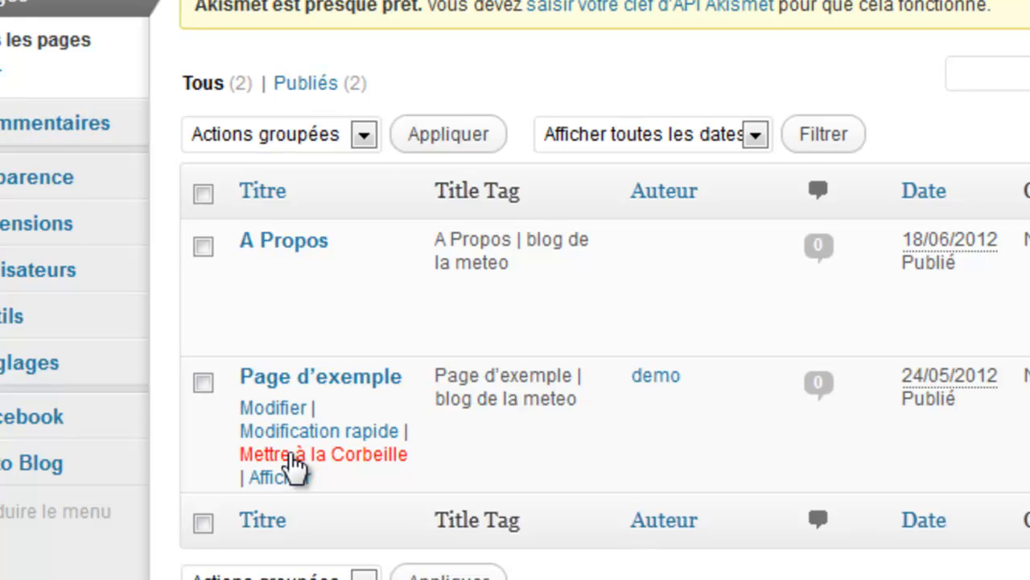
click(295, 455)
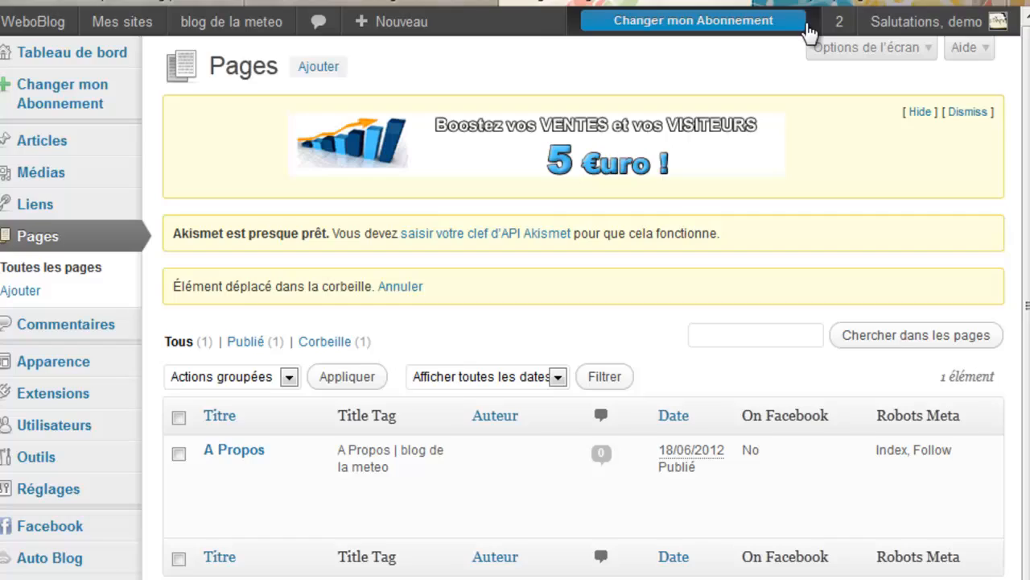
click(809, 3)
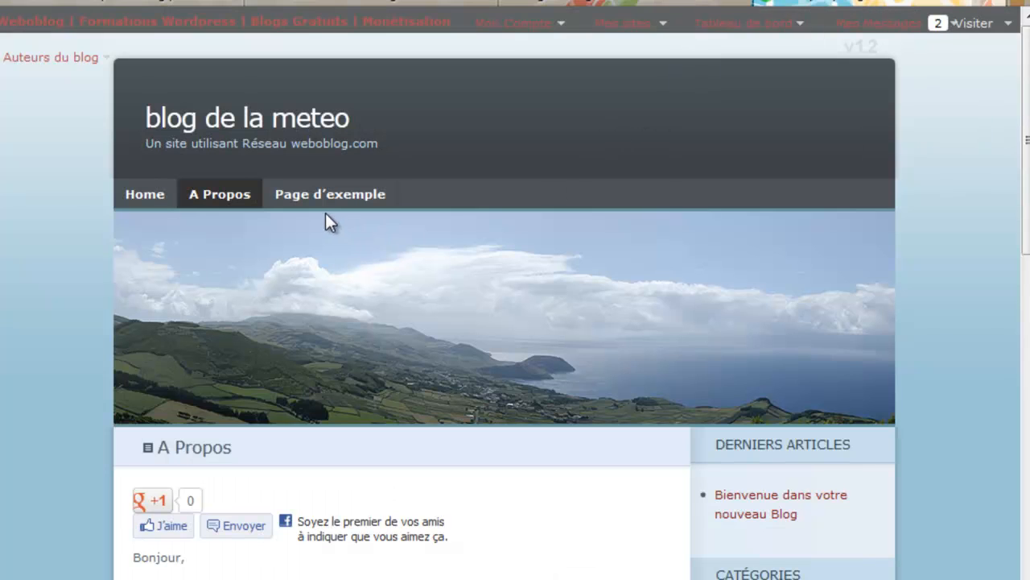
key(F5)
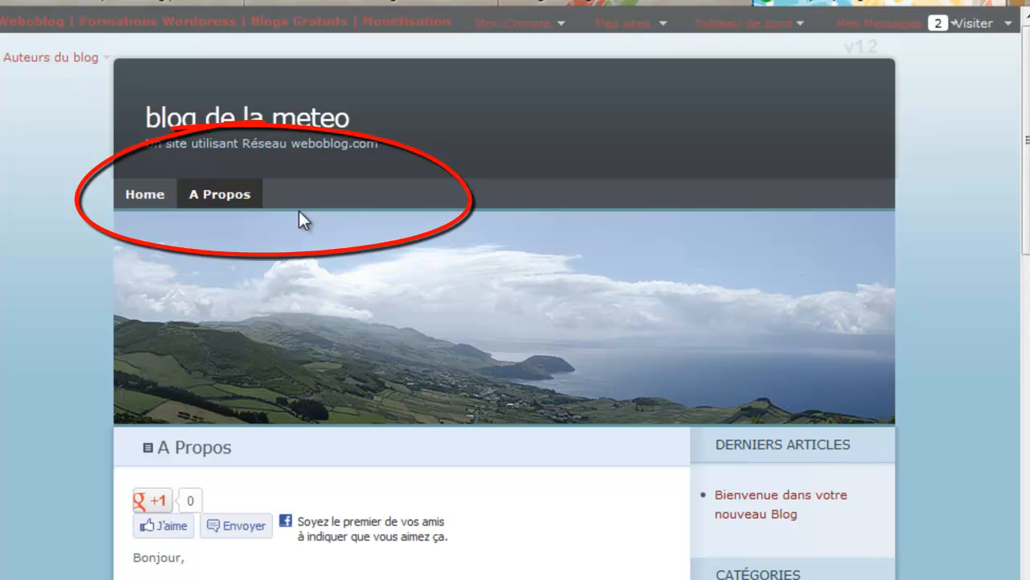
Step: Open the A Propos page for editing, review its title and text, and move the page to the trash
click(649, 4)
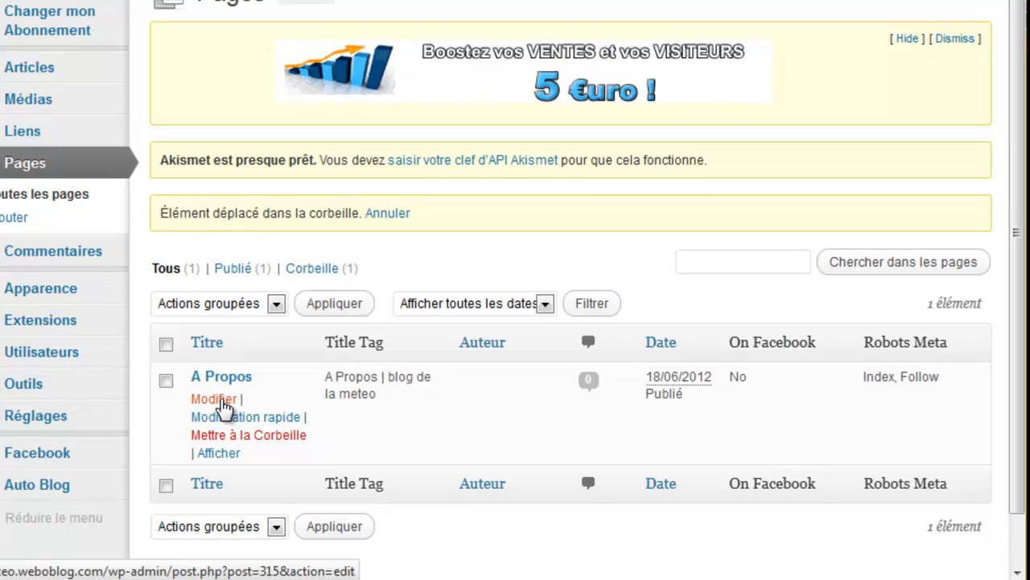
click(223, 404)
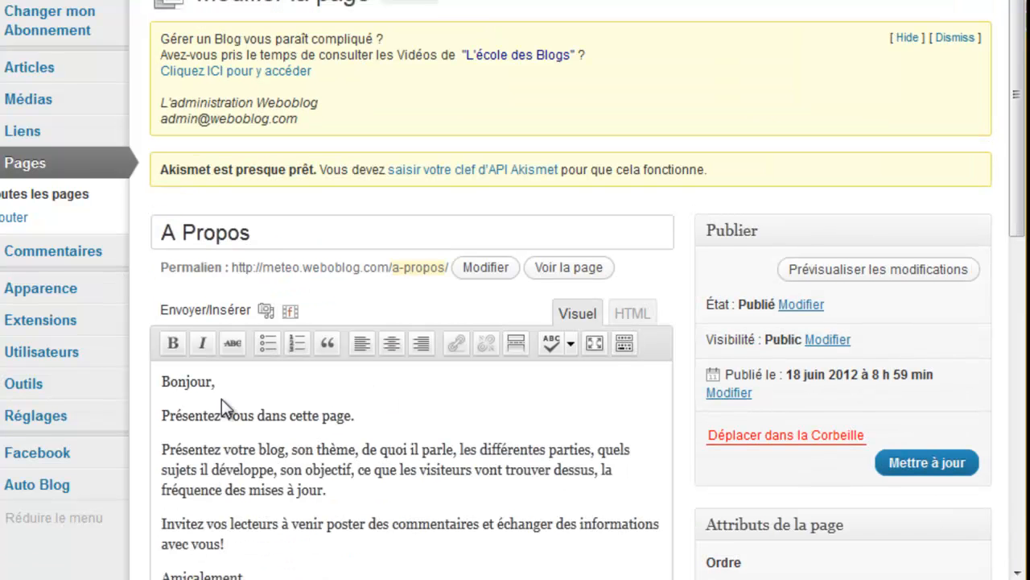
scroll(221, 398, down, 3)
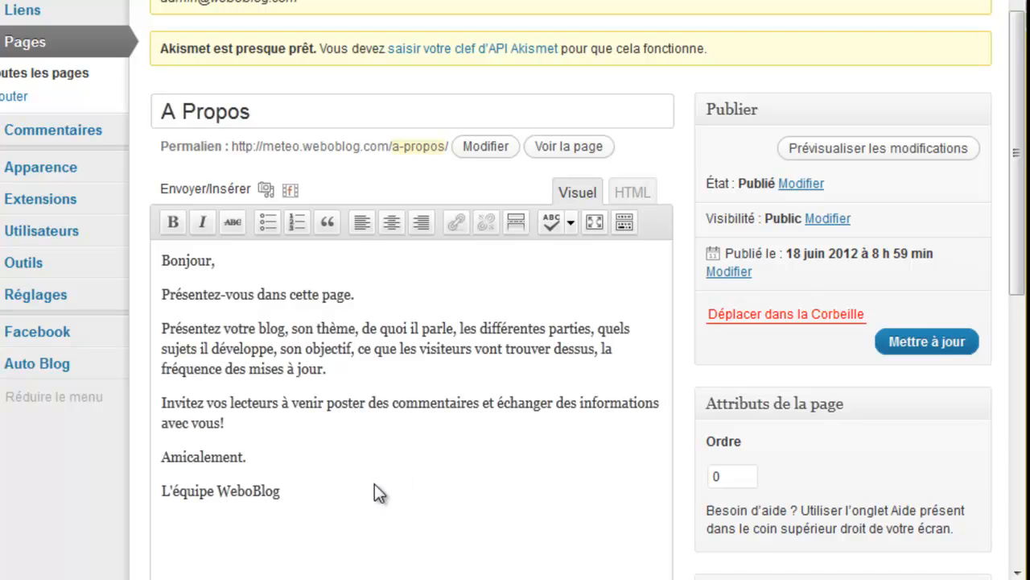
drag(264, 111, 158, 111)
drag(292, 499, 155, 265)
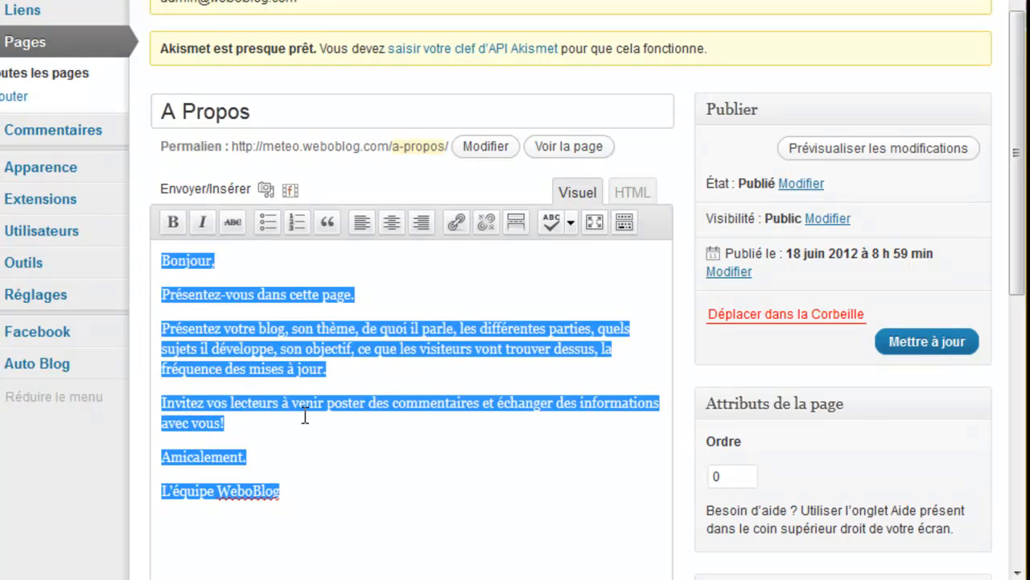
scroll(424, 431, down, 3)
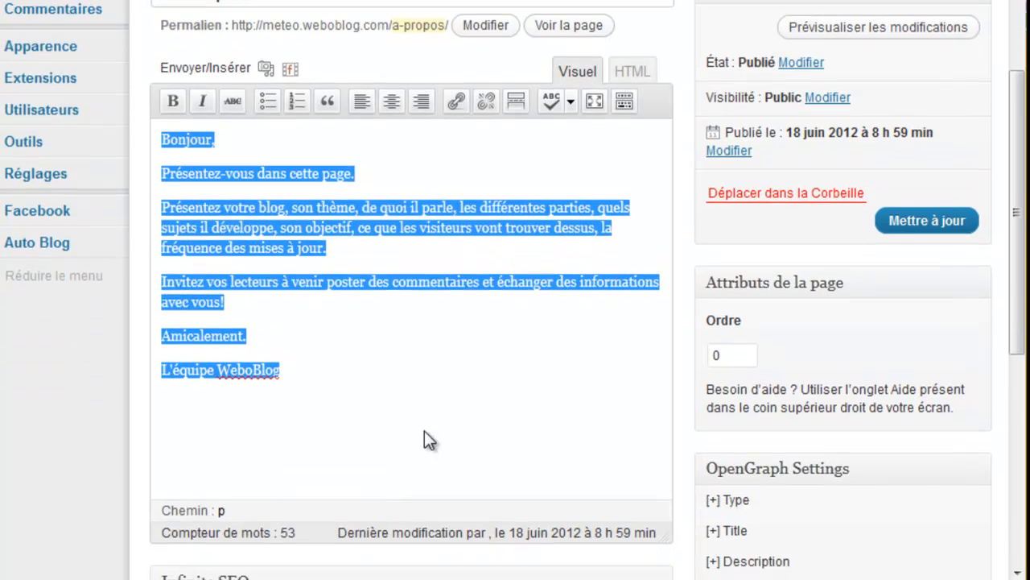
click(727, 205)
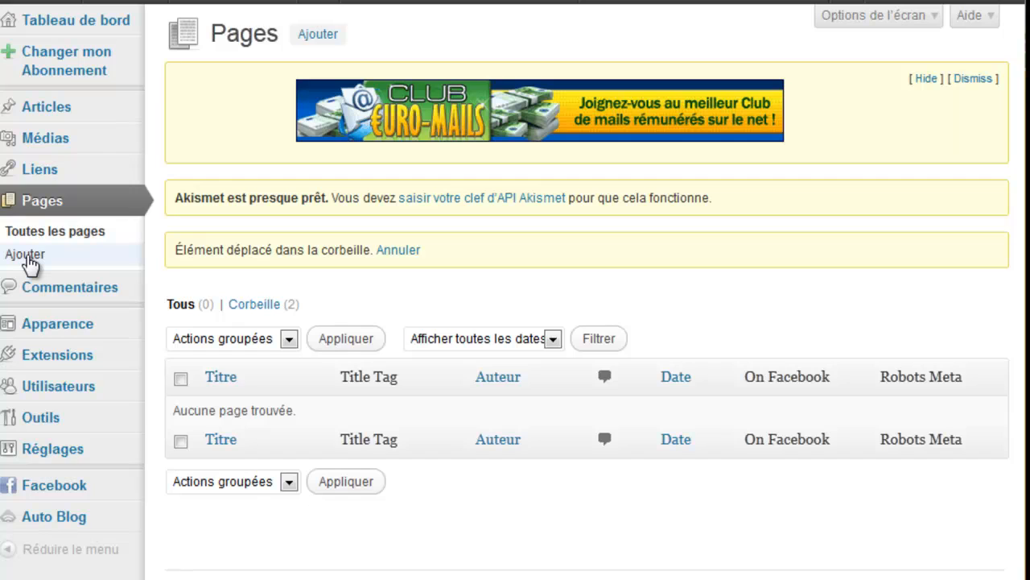
Step: Add a new page titled "Je me présente"
click(29, 259)
click(242, 244)
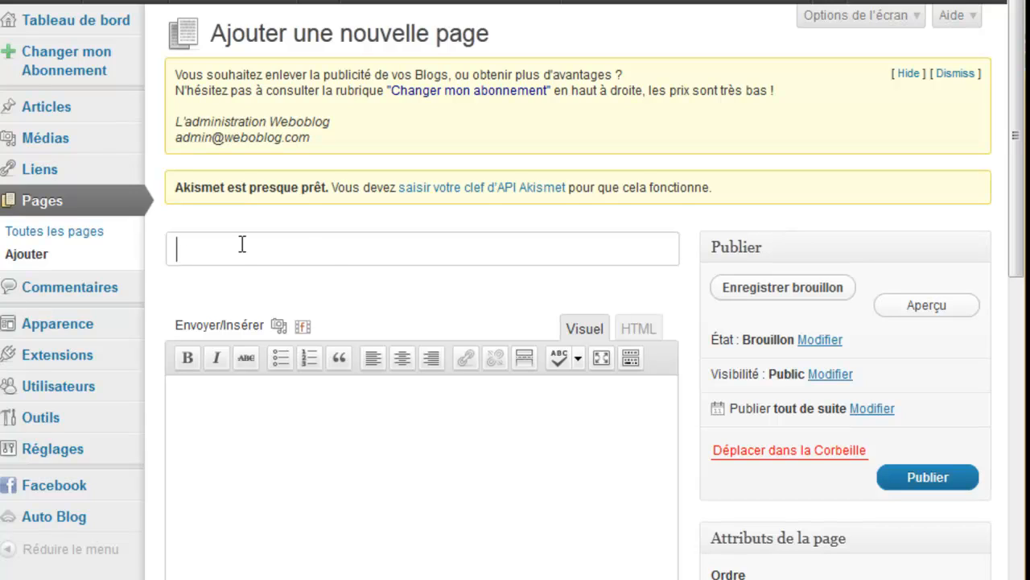
text(Je me présente)
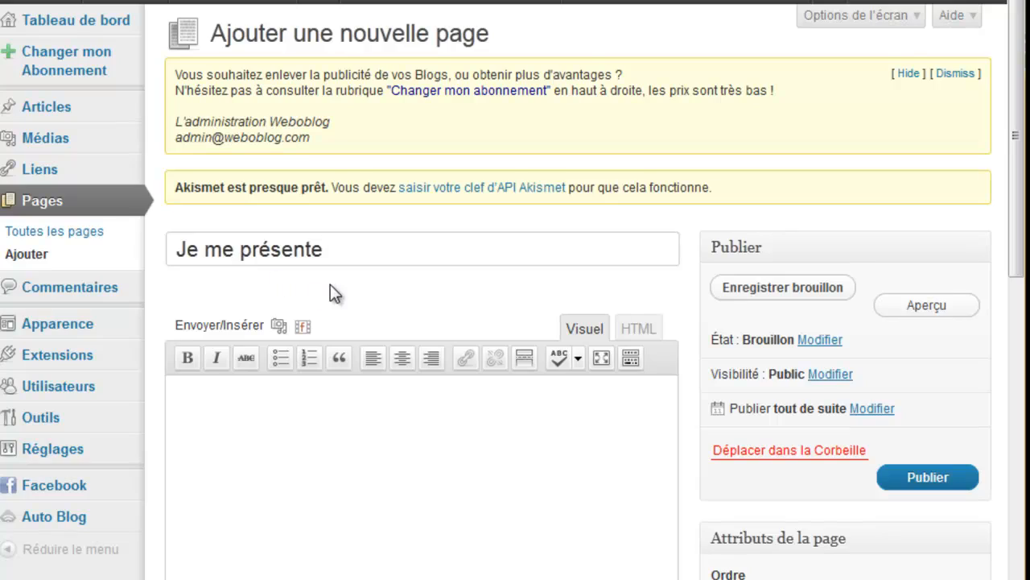
Step: Fill the page body with the filler lines "lkhlkh ,", "lkjlkjlk", "lkjlkj", "lmkjm j", "lkjlk j" and "Ma signature", and publish the page
scroll(336, 302, down, 2)
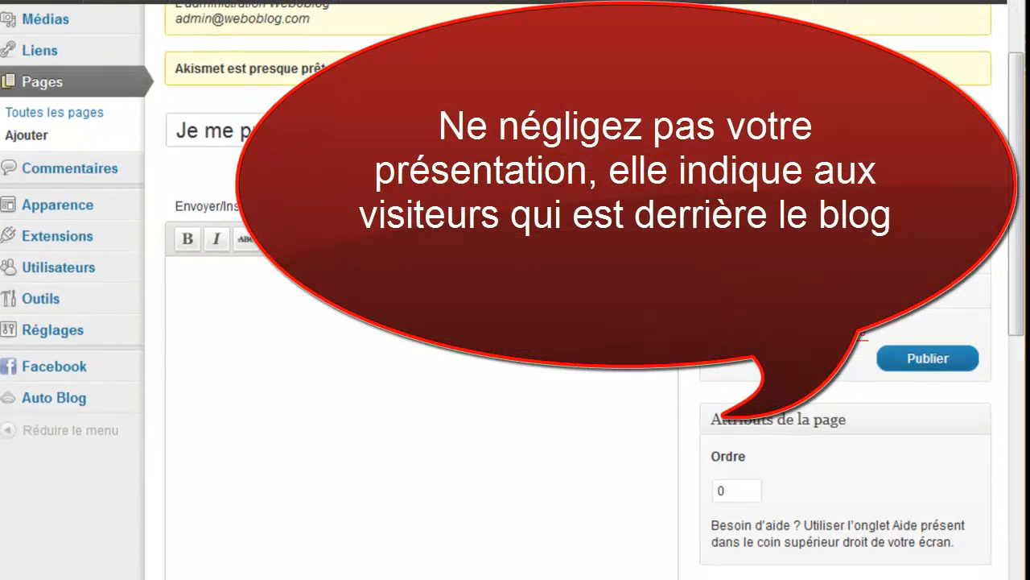
click(303, 293)
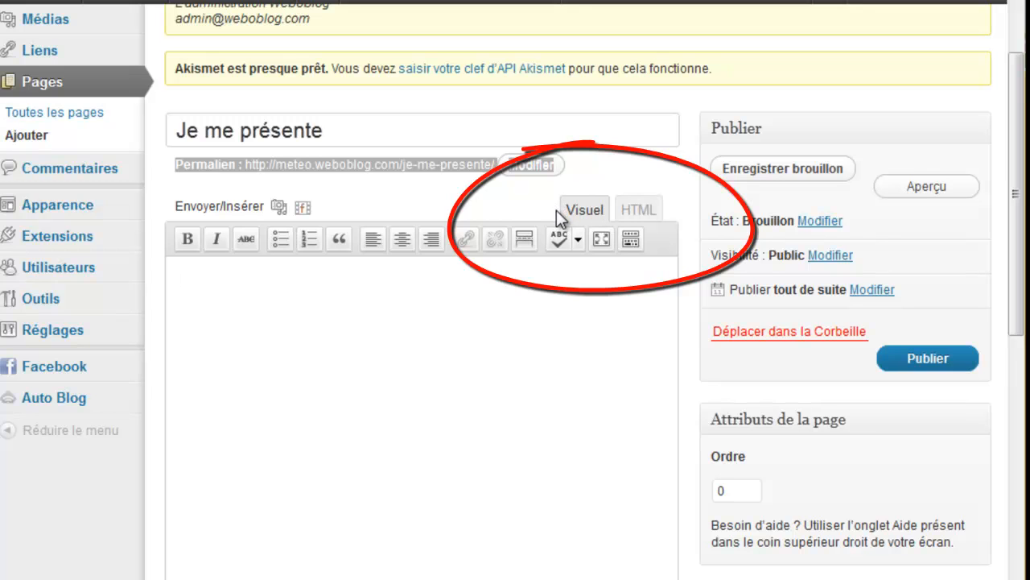
text(lk)
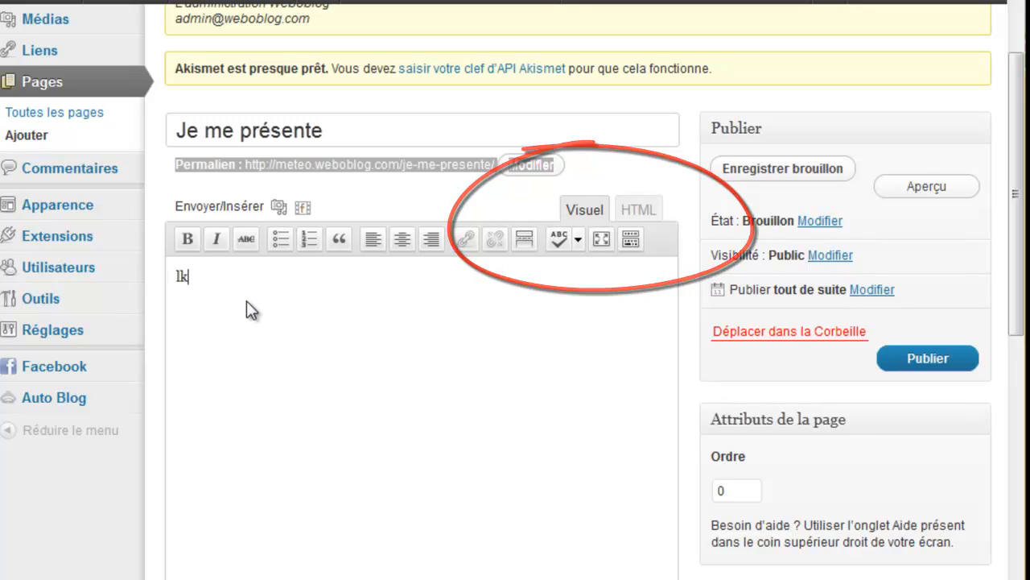
text(hlkh ,)
key(Return)
text(lkjlkjlk)
key(Return)
text(lkjlkj)
key(Return)
text(lmkjm j)
key(Return)
key(Return)
text(lkjlk j)
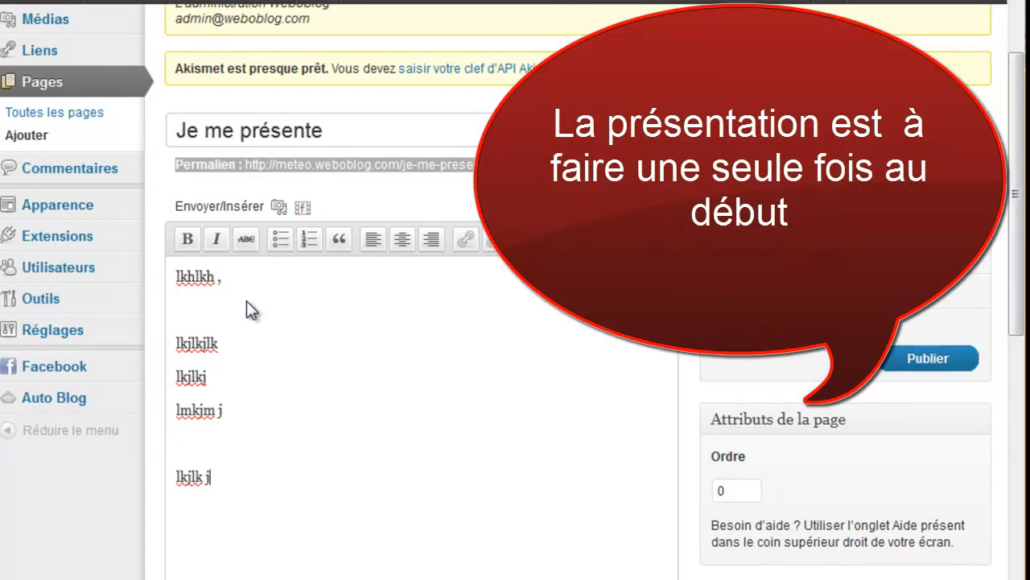
key(Return)
text(Ma signature)
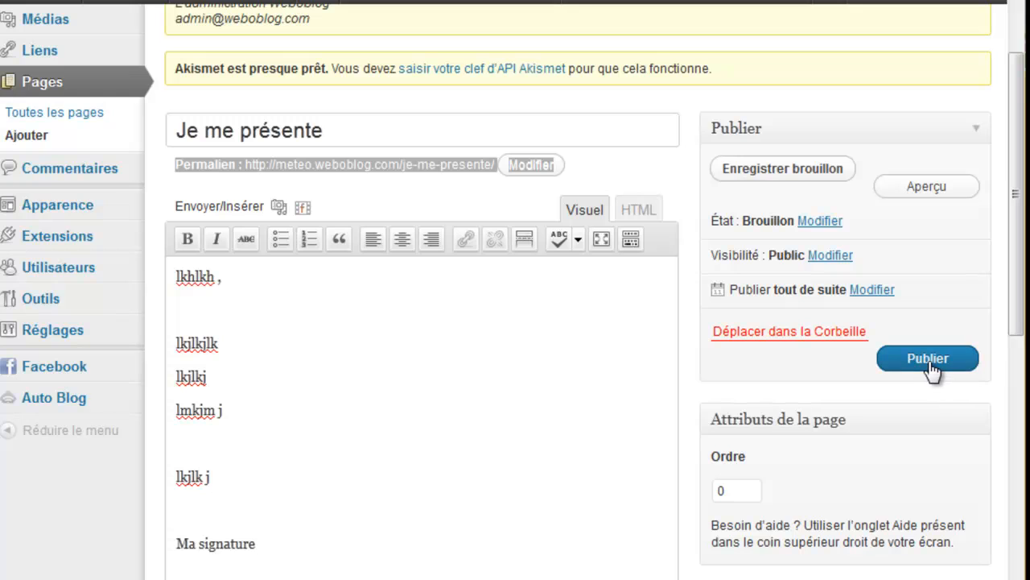
click(929, 364)
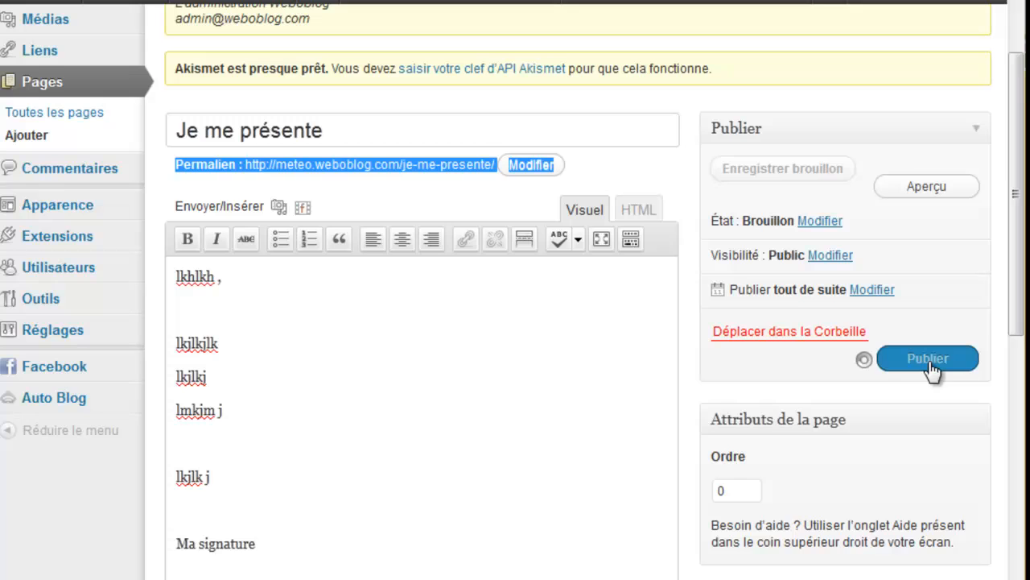
Step: Reload the public site, open the Je me présente page from its navigation bar and read through the content
click(781, 23)
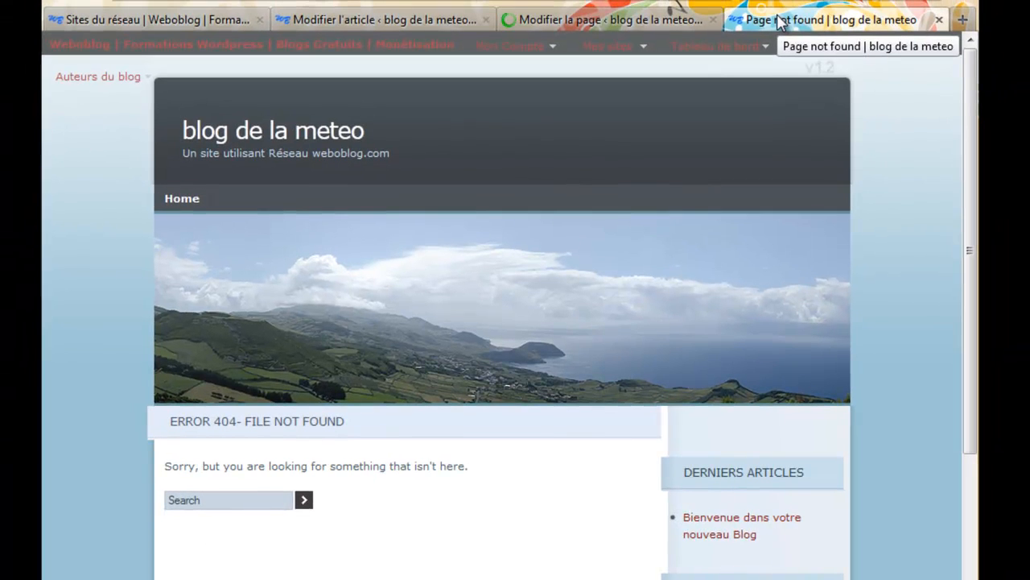
click(726, 1)
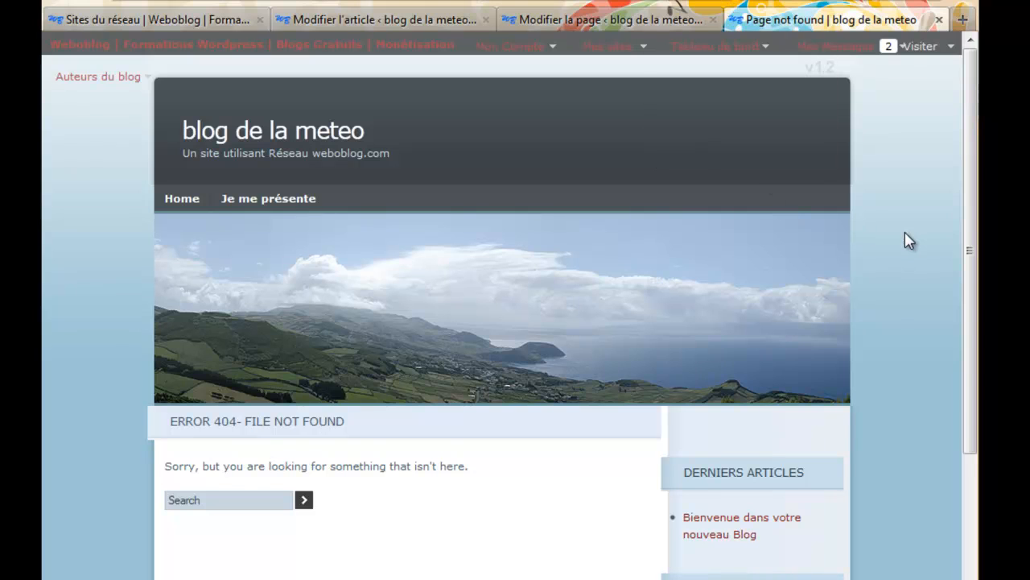
click(256, 207)
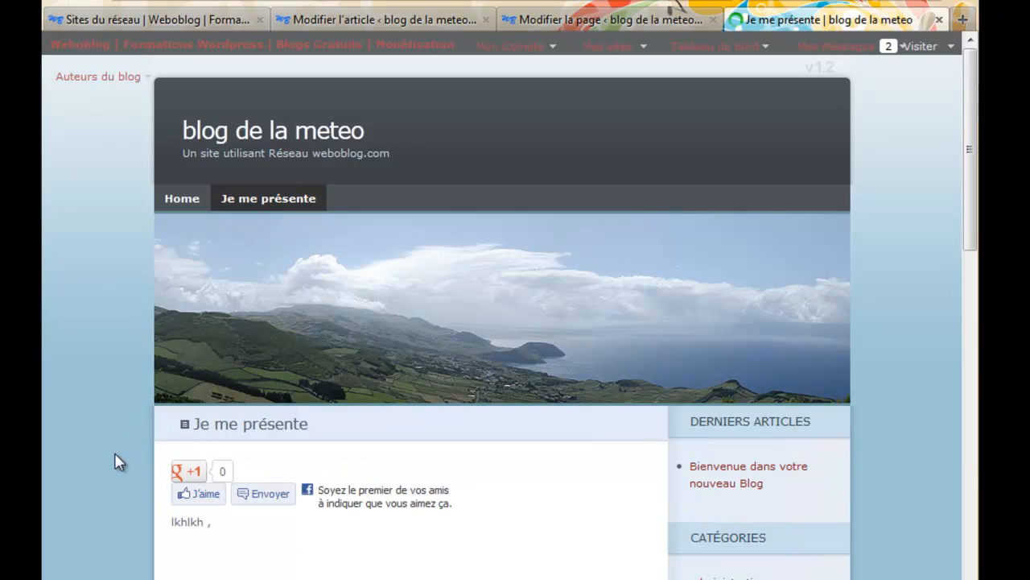
scroll(125, 453, down, 5)
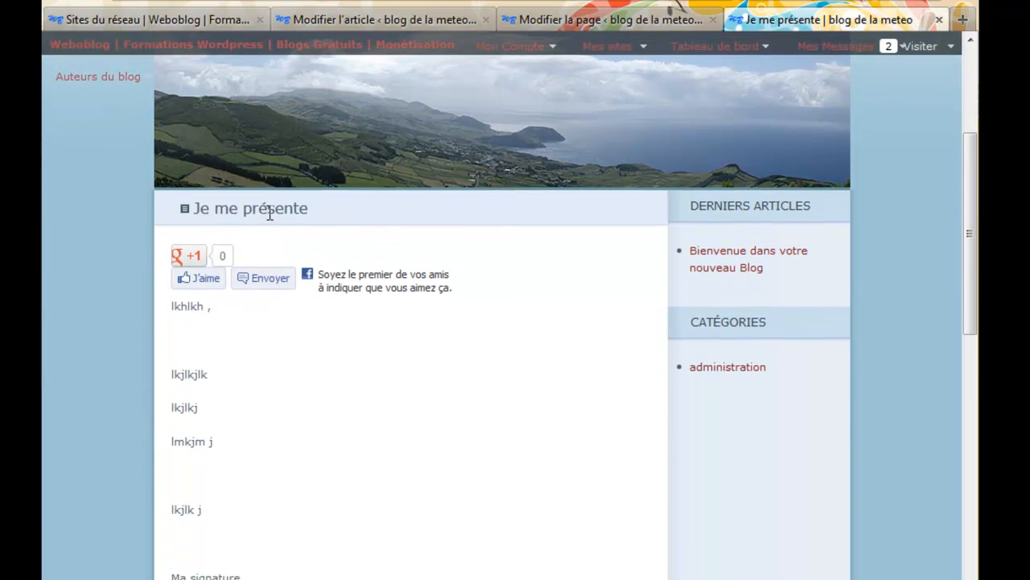
scroll(225, 573, down, 2)
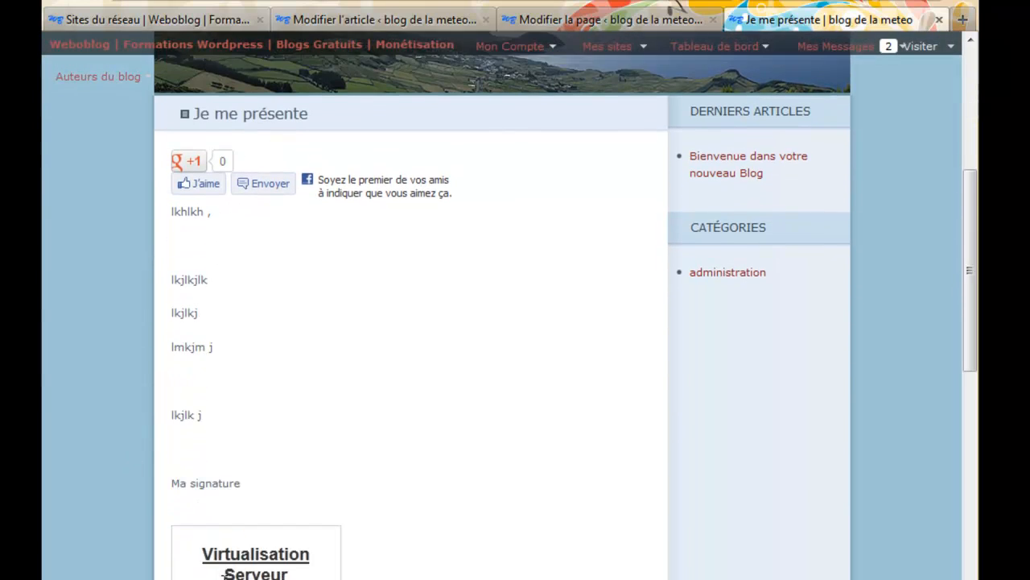
Step: Compare the blog's home page and its welcome article with the static Je me présente page
scroll(215, 452, up, 1)
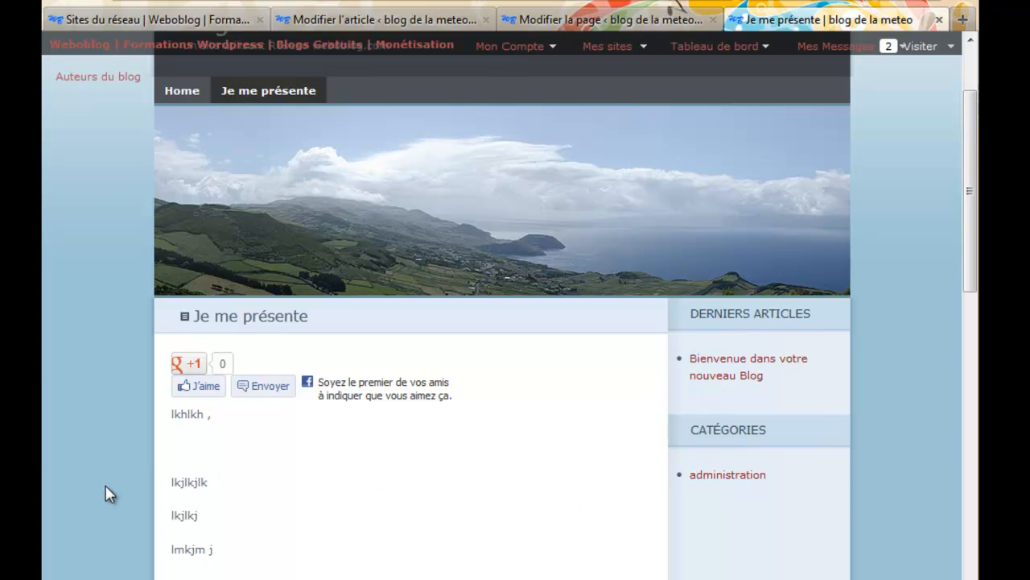
scroll(110, 494, up, 3)
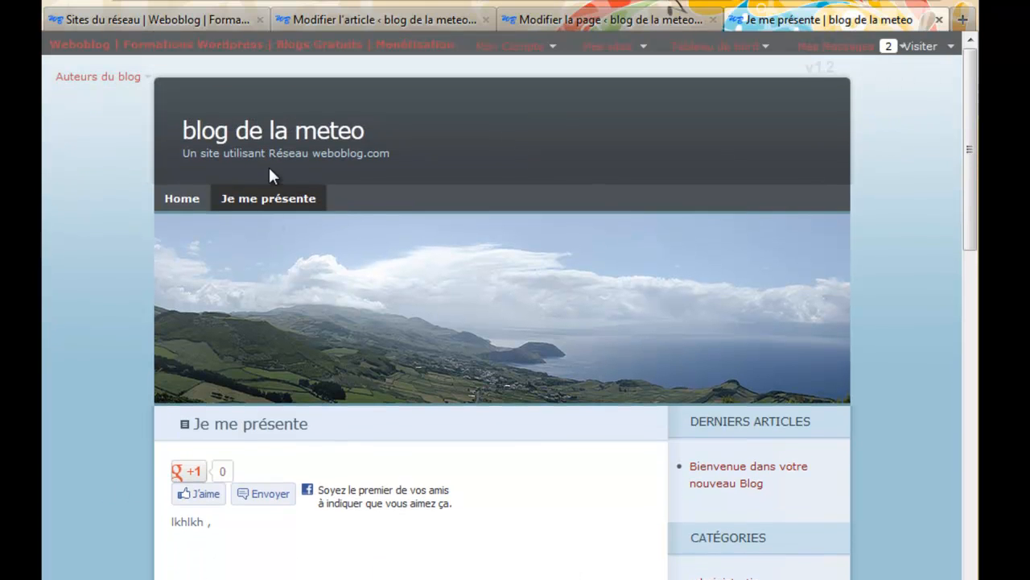
click(267, 139)
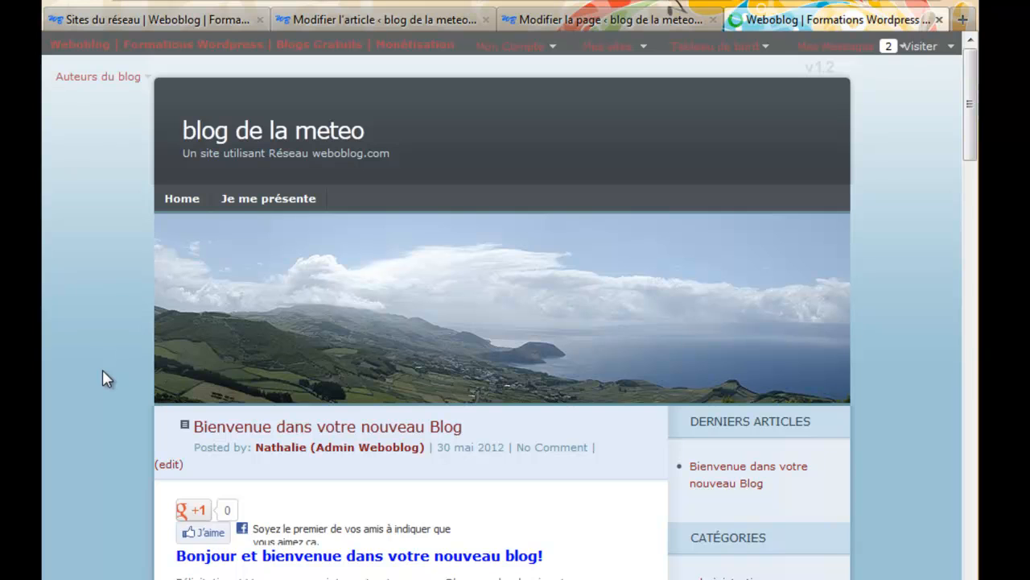
scroll(103, 370, down, 5)
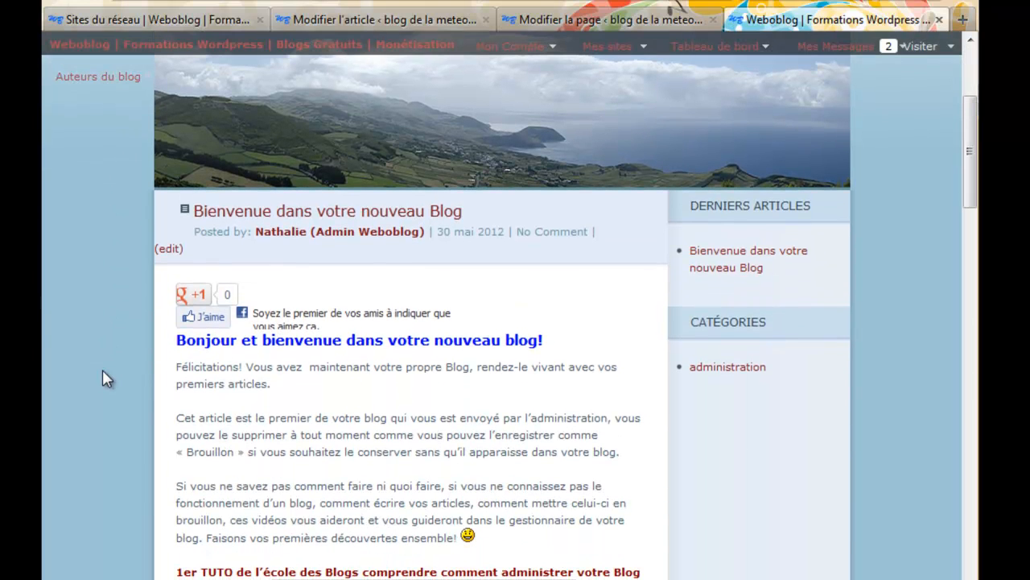
scroll(102, 370, down, 3)
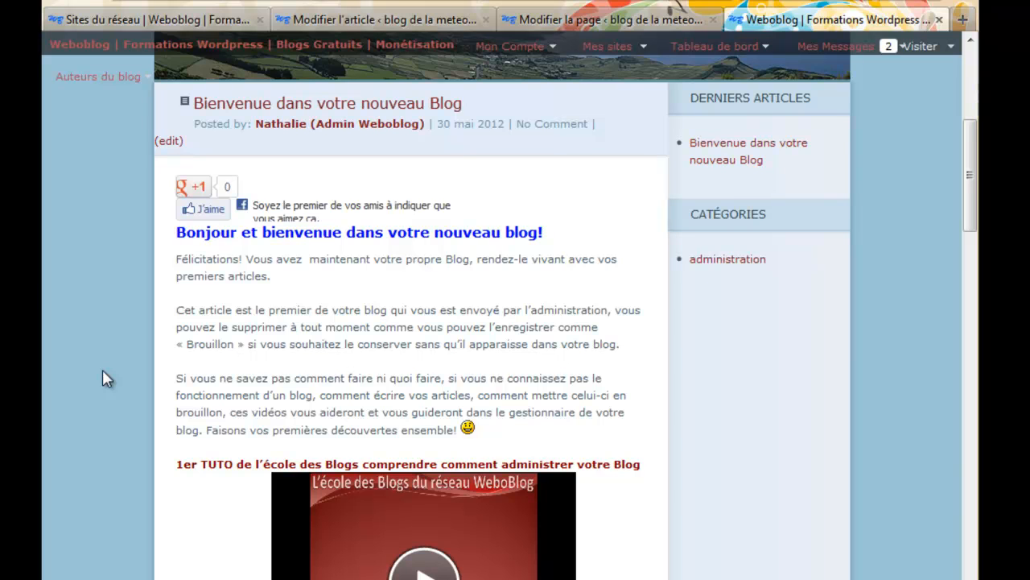
scroll(102, 369, up, 3)
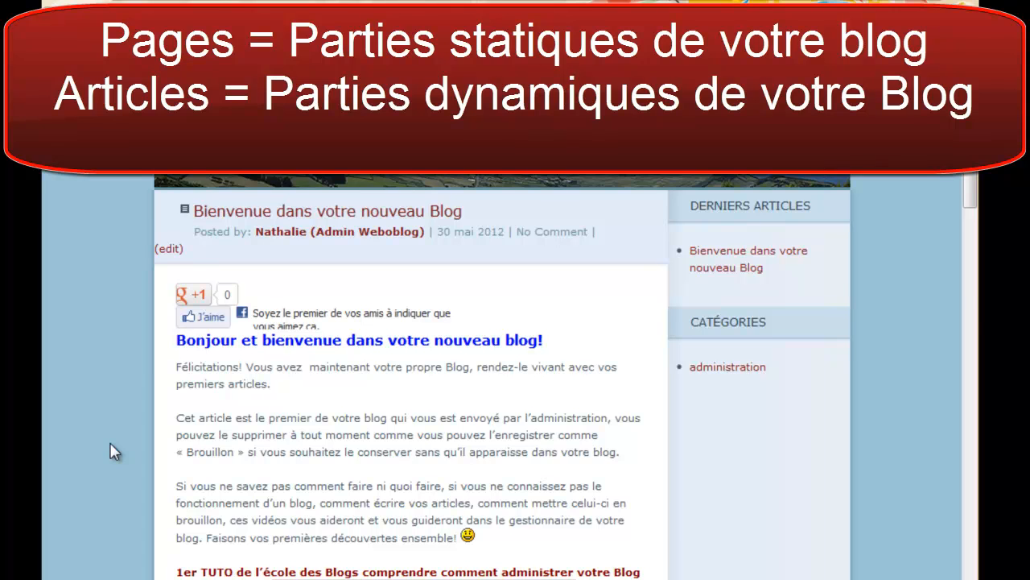
scroll(112, 451, up, 3)
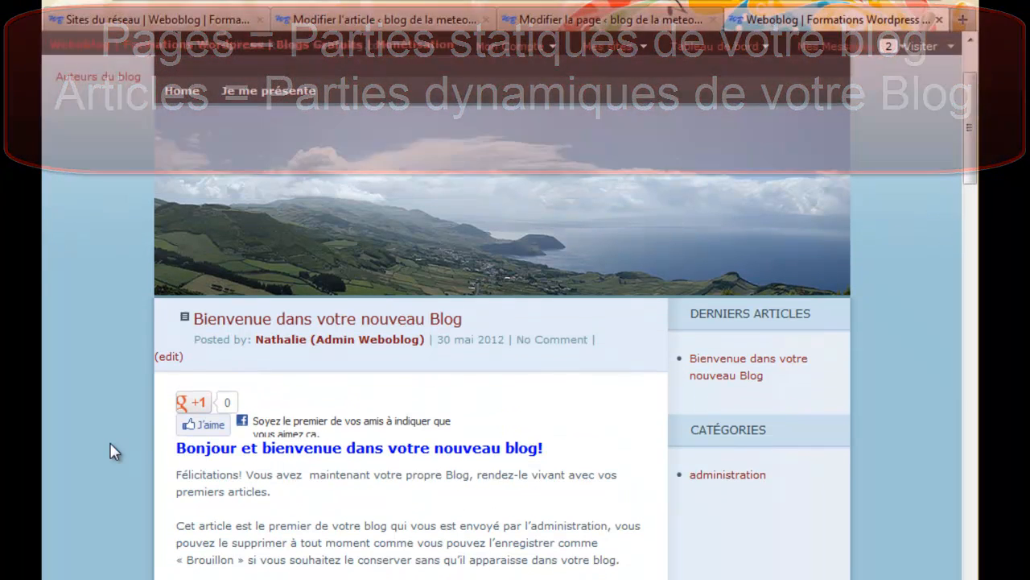
click(295, 98)
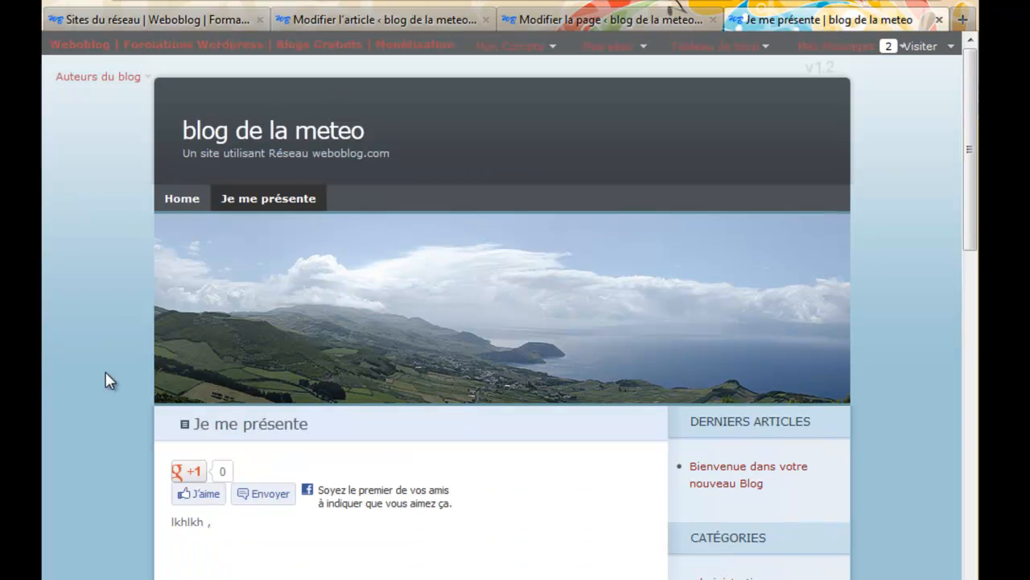
scroll(105, 380, down, 4)
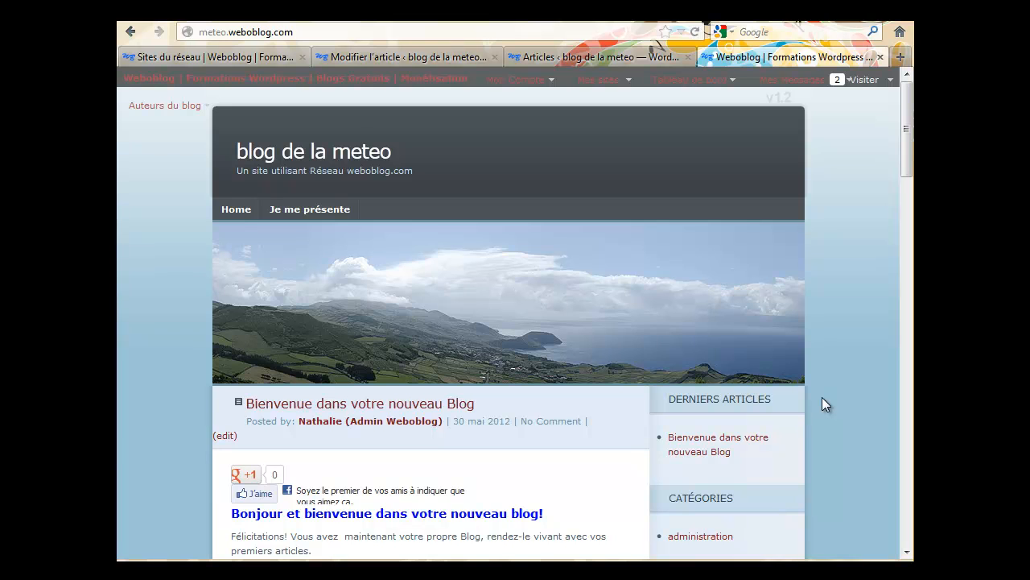
Step: Read through the welcome article on the public home page, including its section of tutorial videos
scroll(822, 396, down, 4)
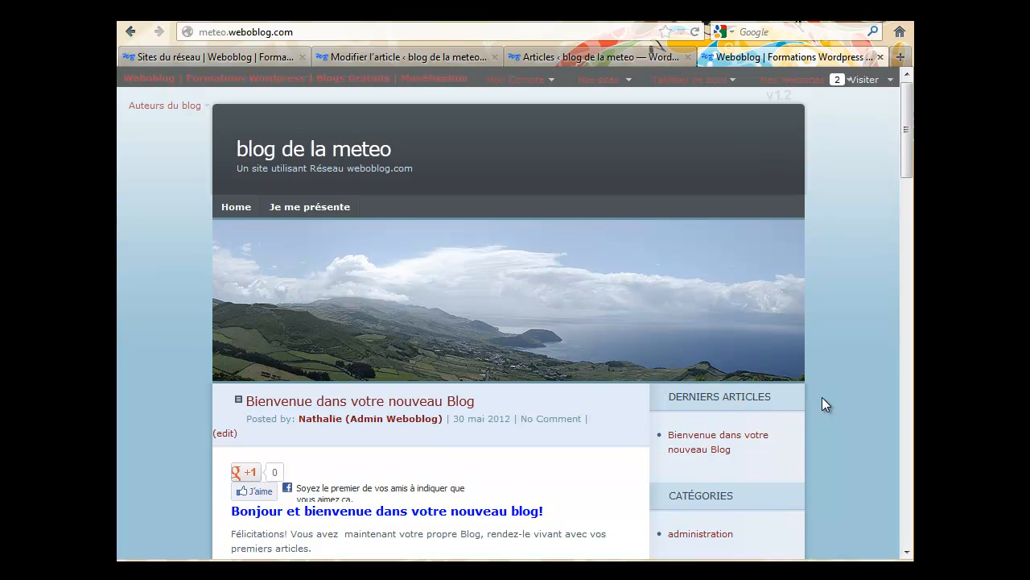
scroll(822, 397, down, 4)
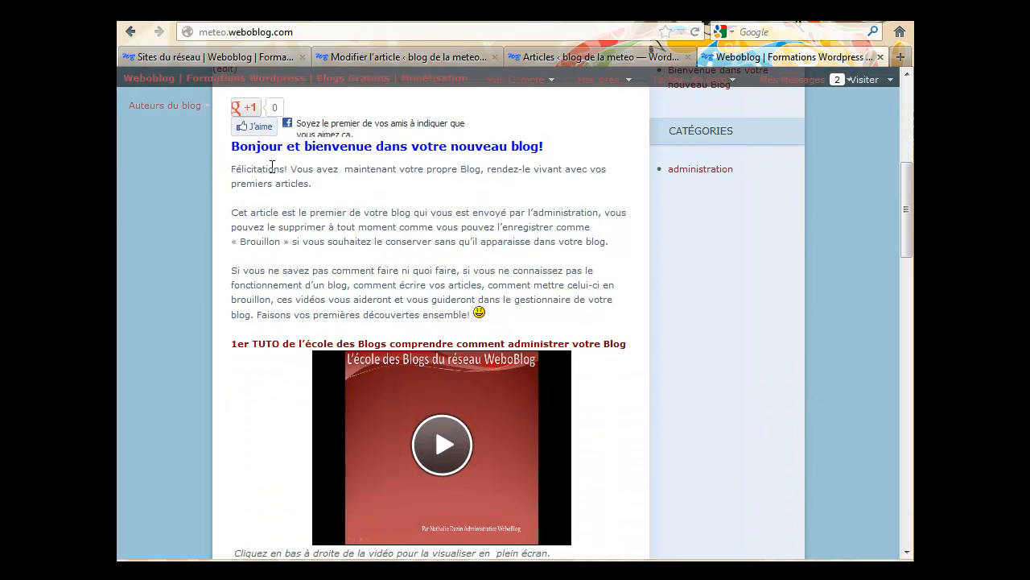
scroll(282, 404, down, 4)
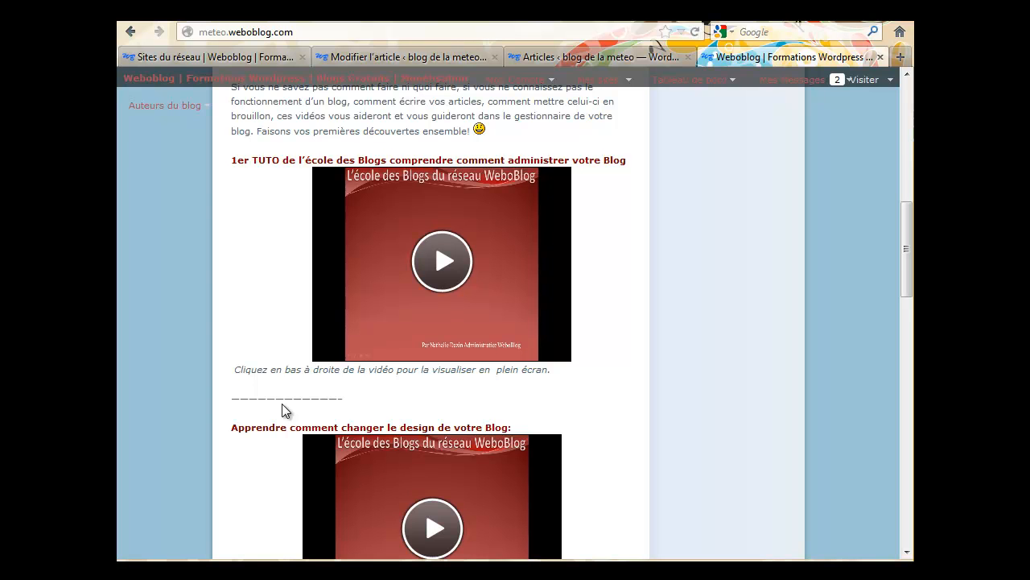
scroll(282, 403, up, 6)
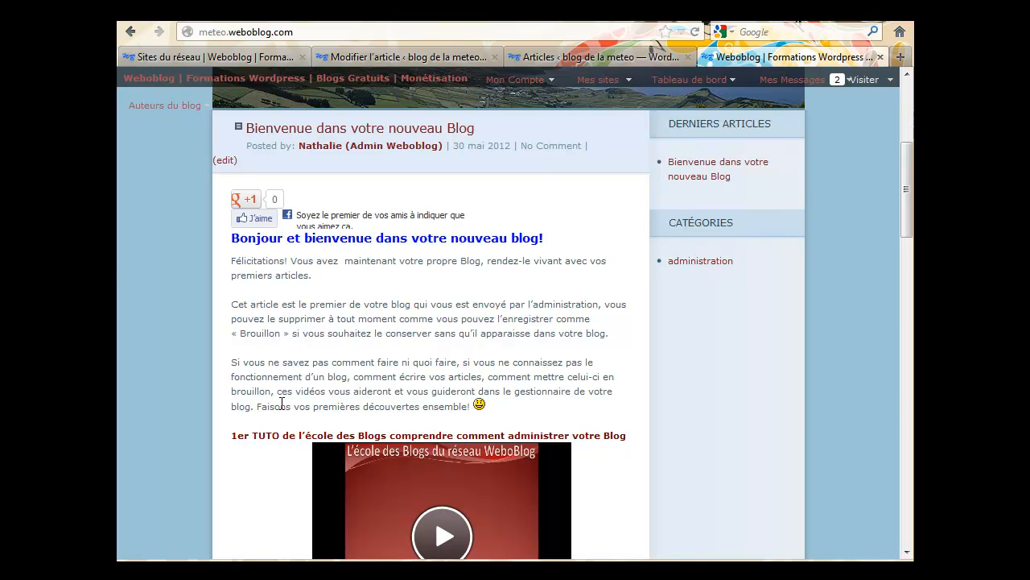
scroll(282, 403, down, 2)
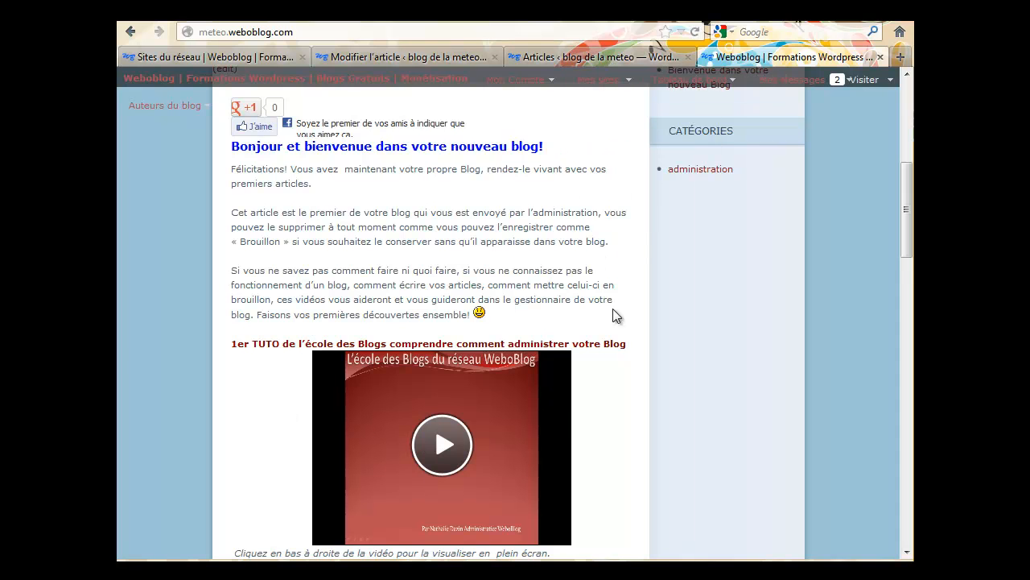
scroll(587, 409, down, 2)
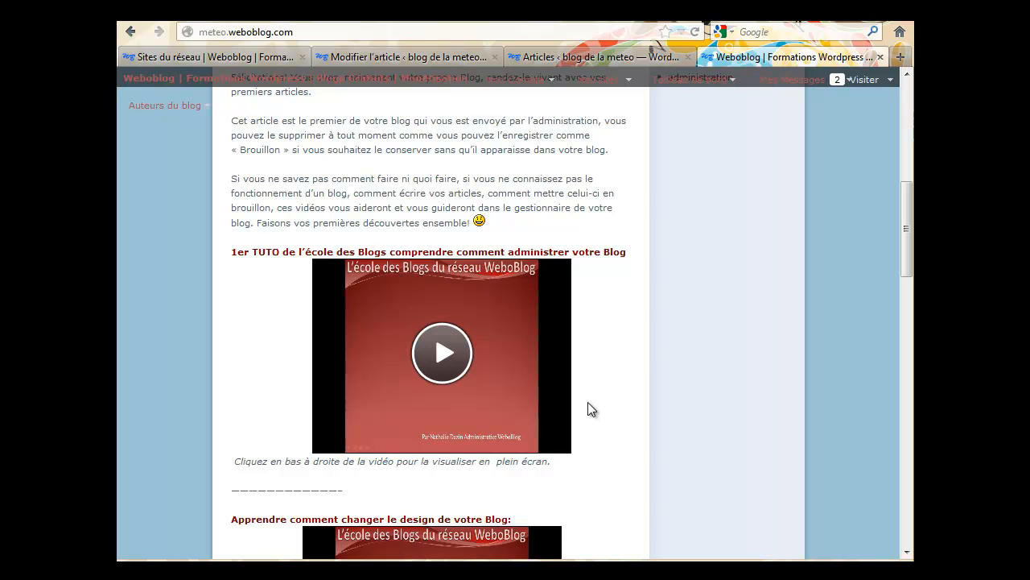
Step: Bring up the list of all articles in the blog's administration and open "Bienvenue dans votre nouveau Blog" for editing
click(596, 57)
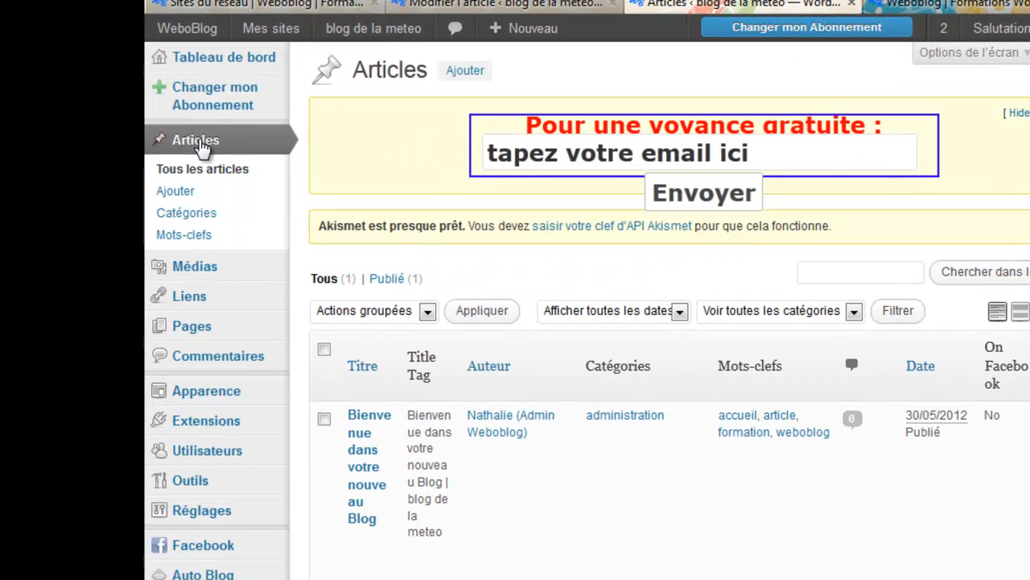
click(196, 171)
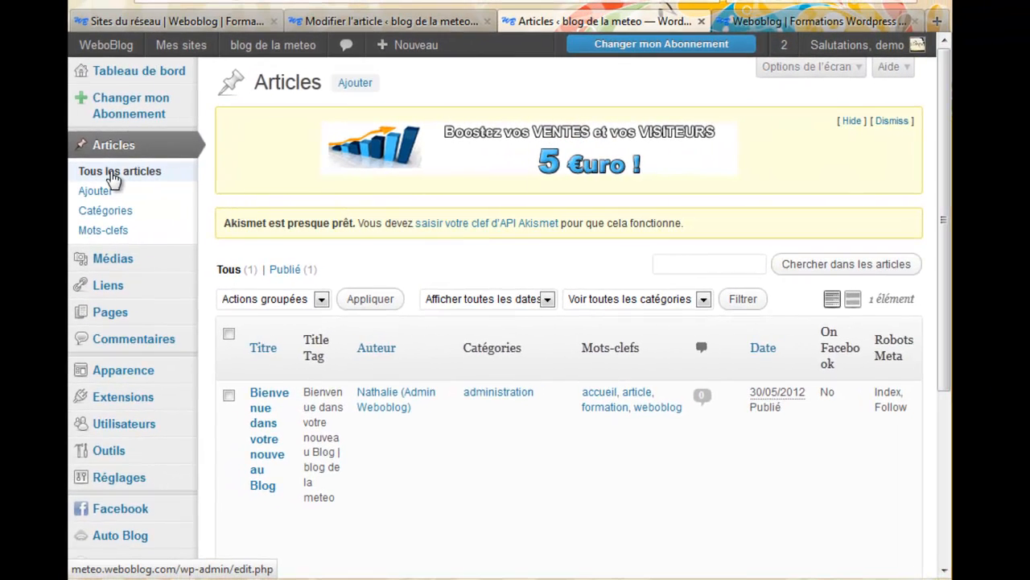
scroll(249, 314, down, 4)
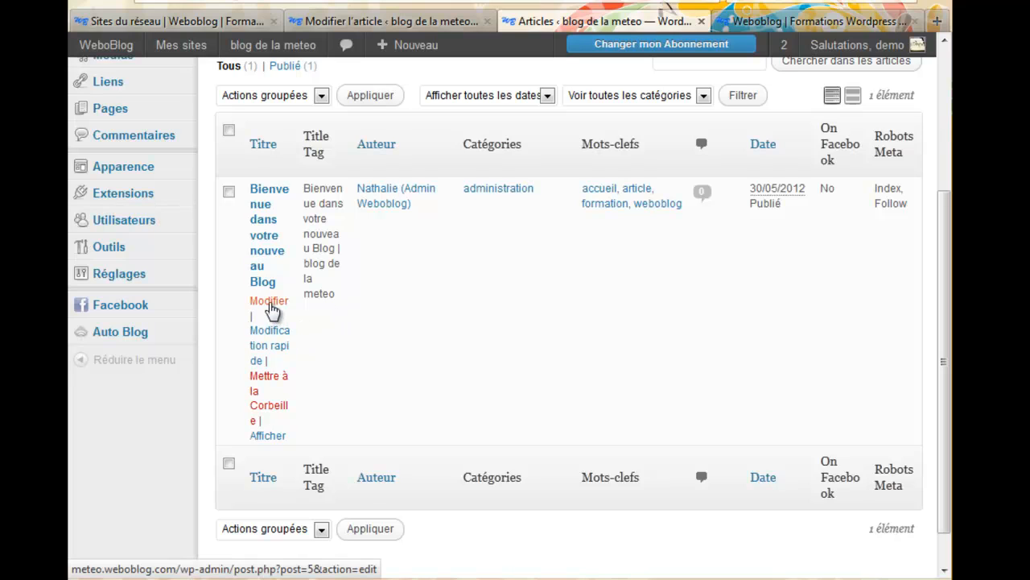
click(272, 305)
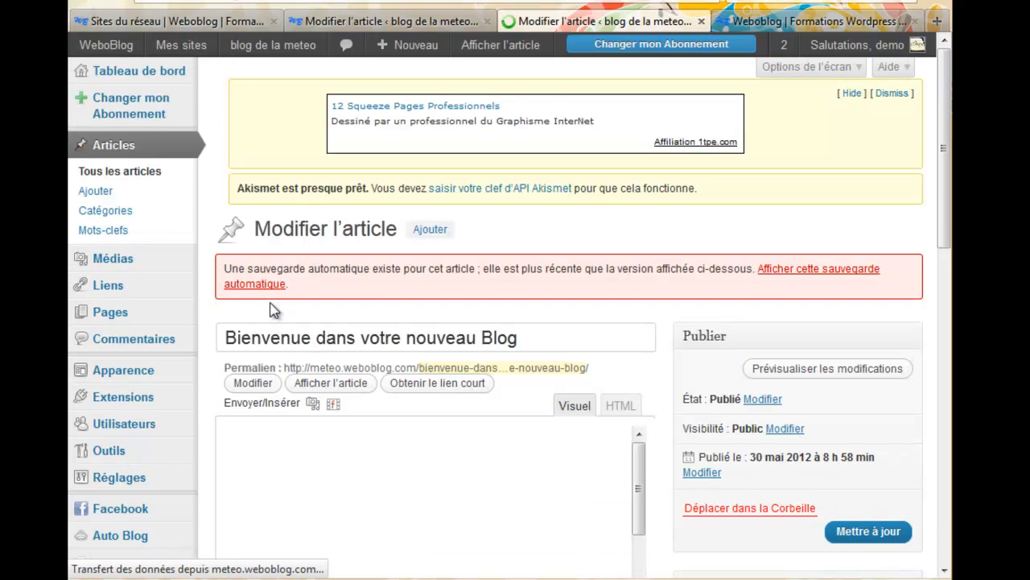
scroll(273, 309, down, 2)
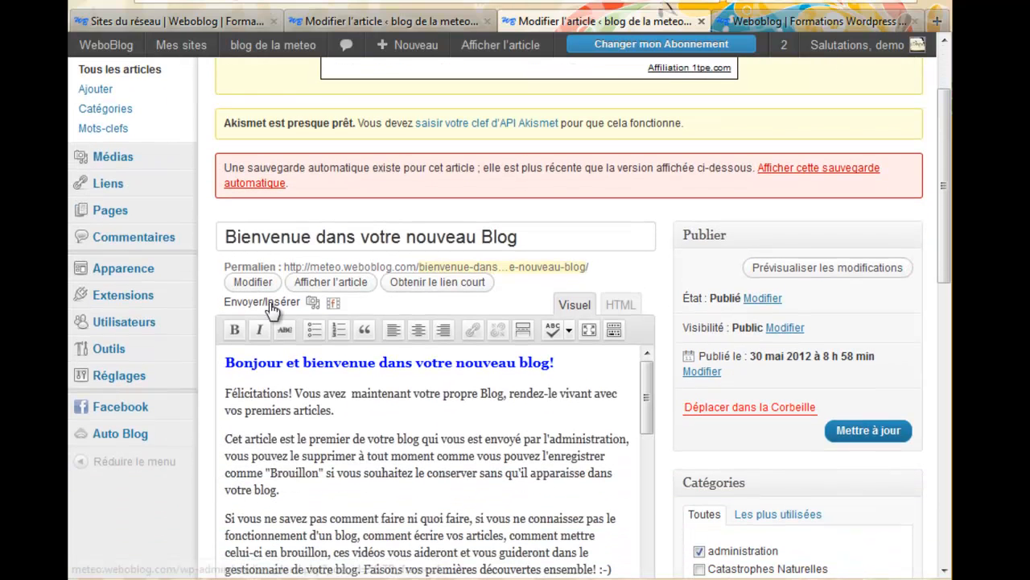
scroll(671, 363, down, 2)
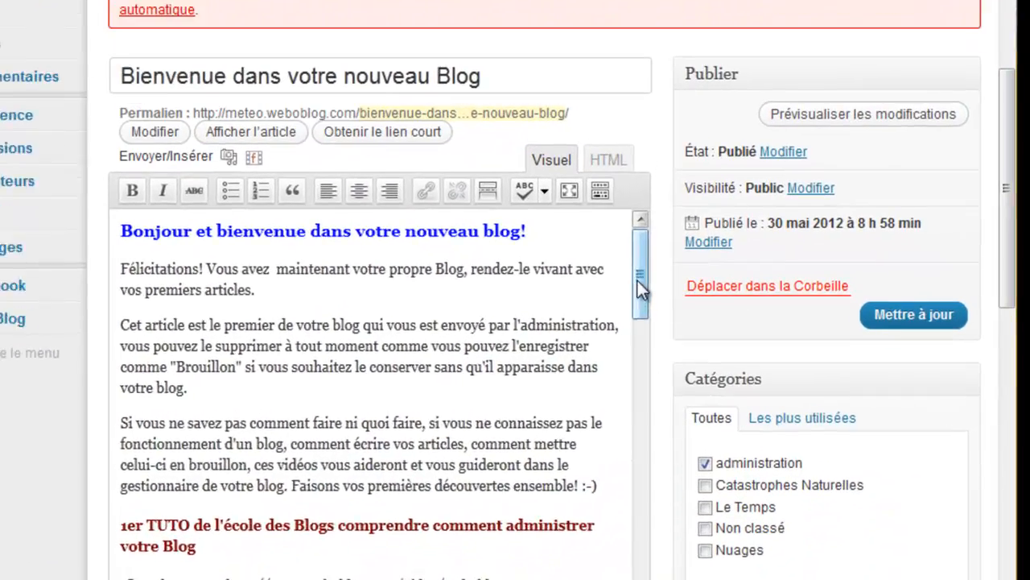
drag(646, 294, 640, 270)
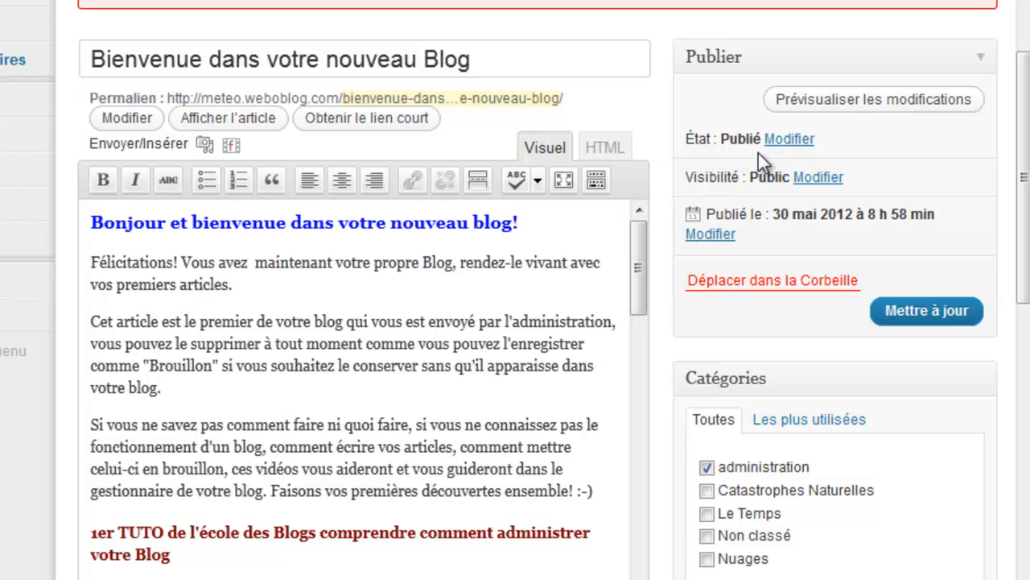
Step: Set the welcome article's status to Brouillon, update the article and check the public home page
click(788, 142)
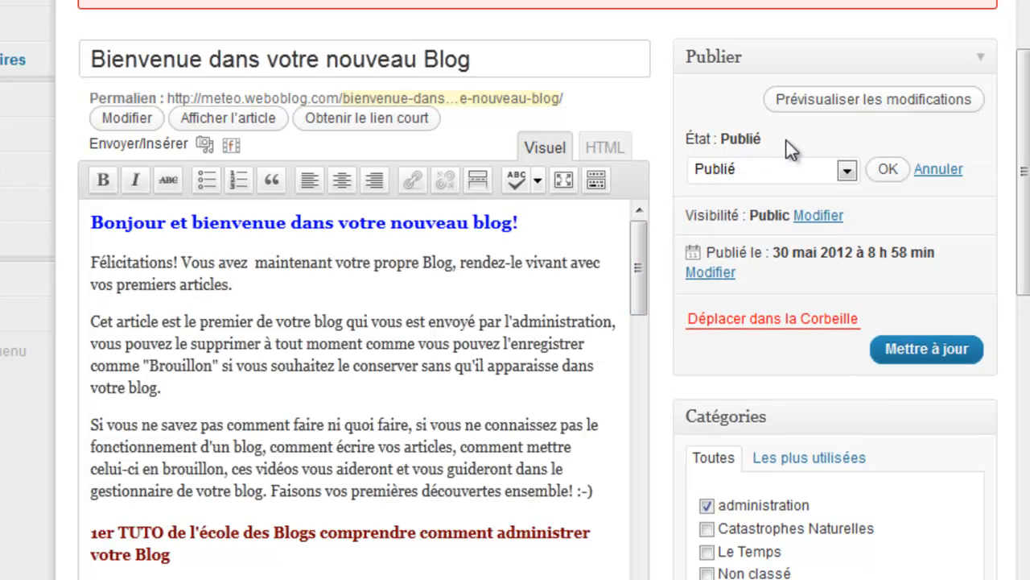
click(848, 170)
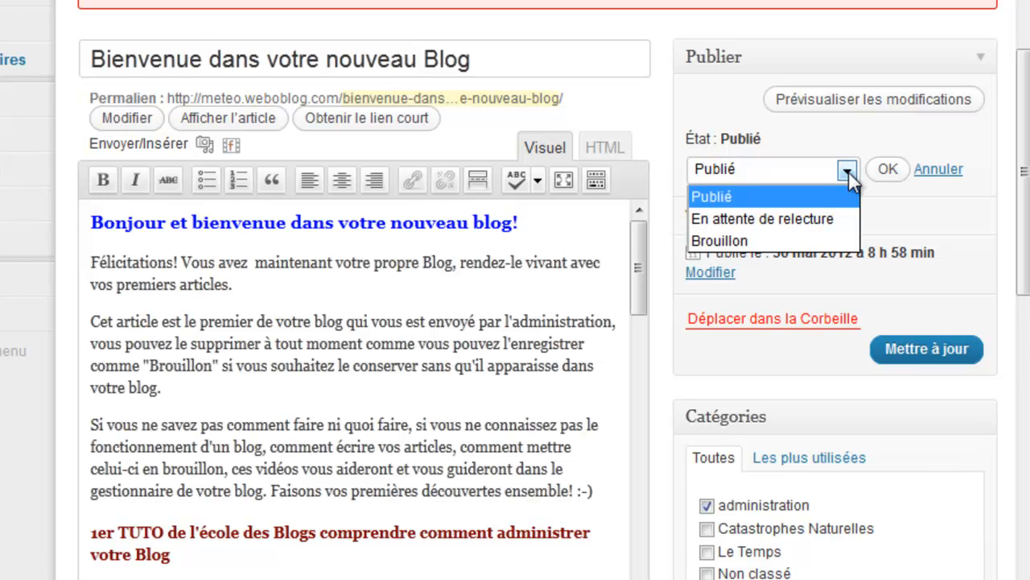
click(739, 242)
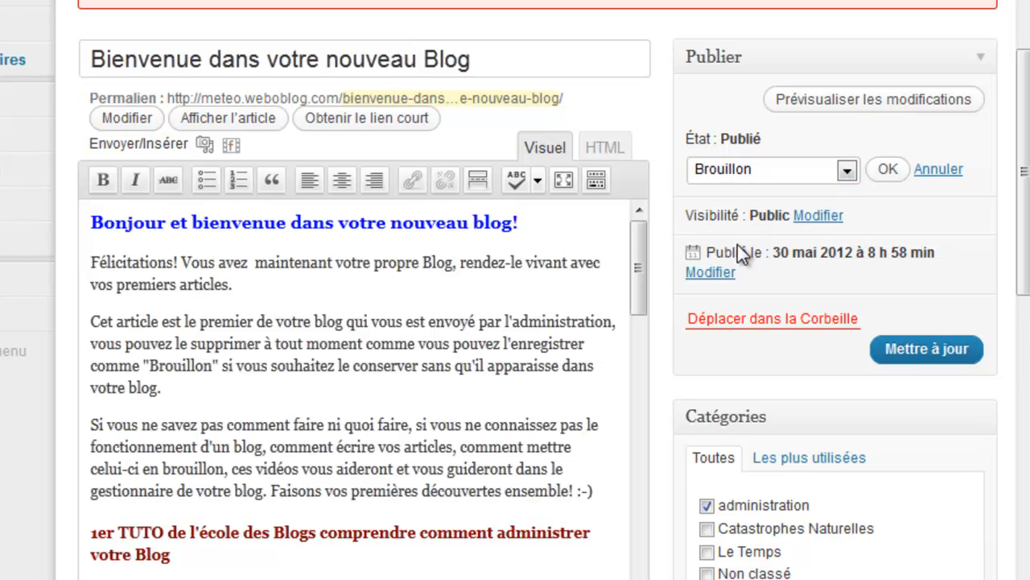
click(887, 169)
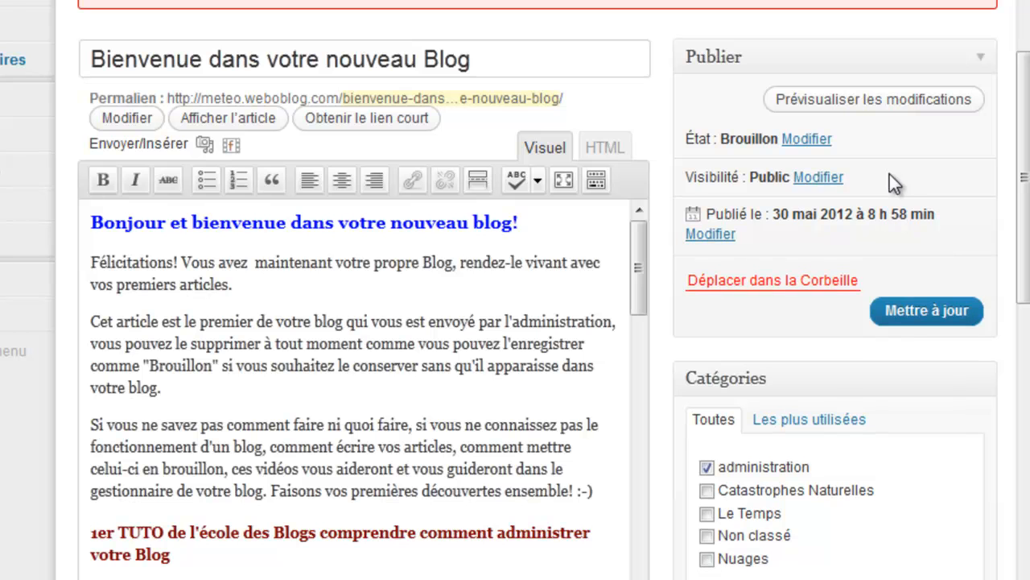
click(920, 322)
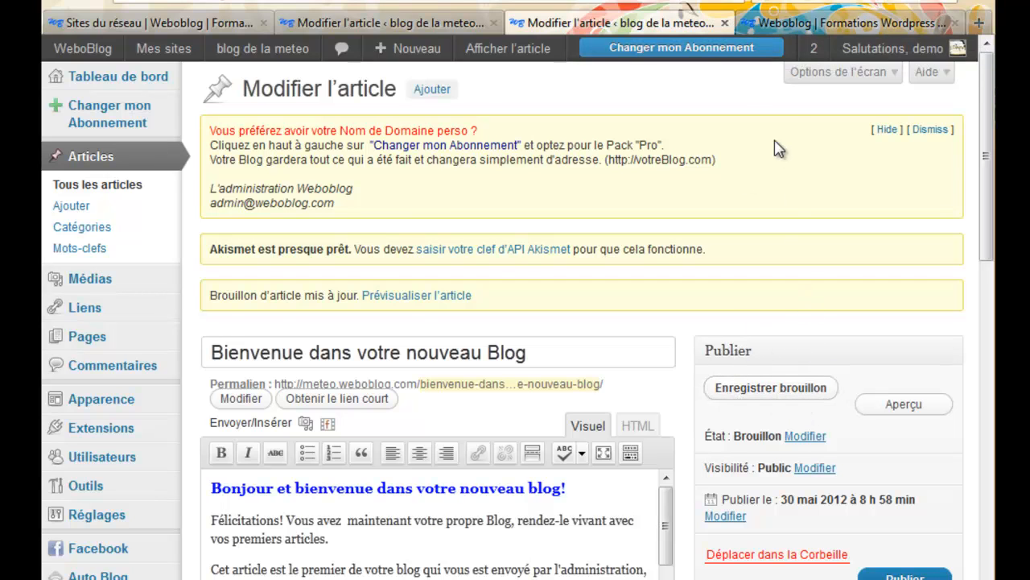
click(789, 24)
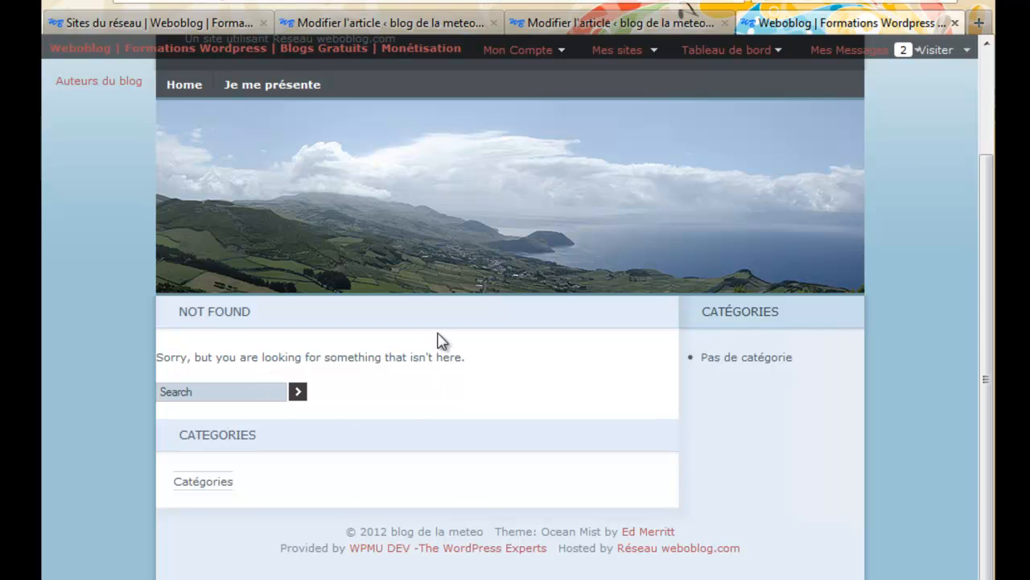
Step: Return to the list of all articles, preview the draft "Bienvenue dans votre nouveau Blog" and read through it
click(600, 26)
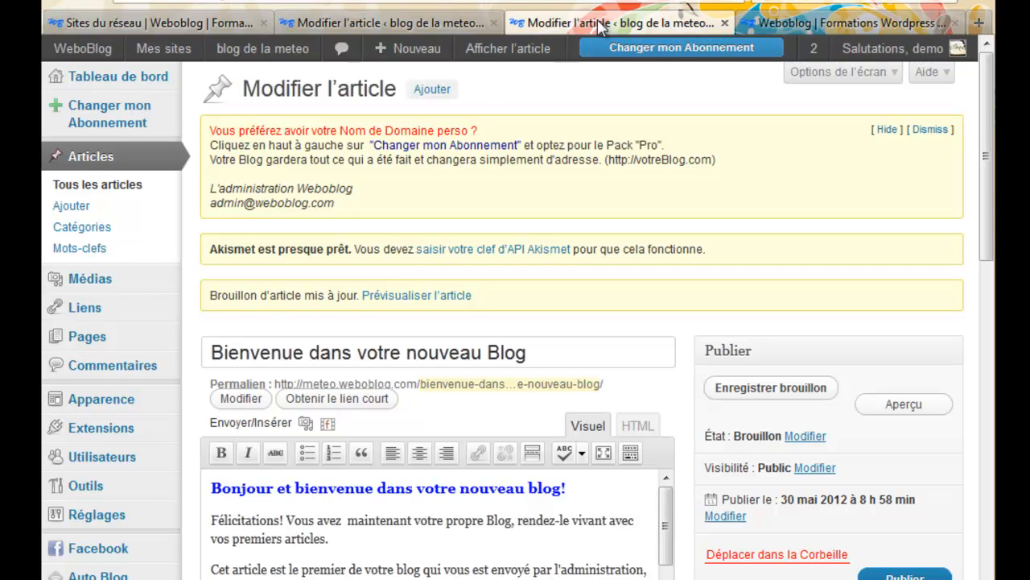
click(98, 195)
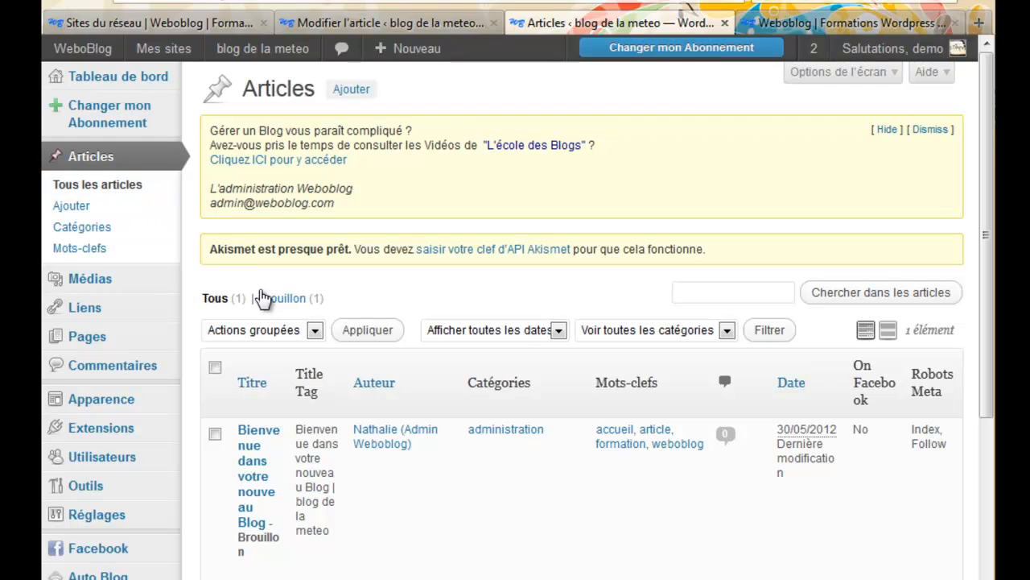
scroll(443, 491, down, 3)
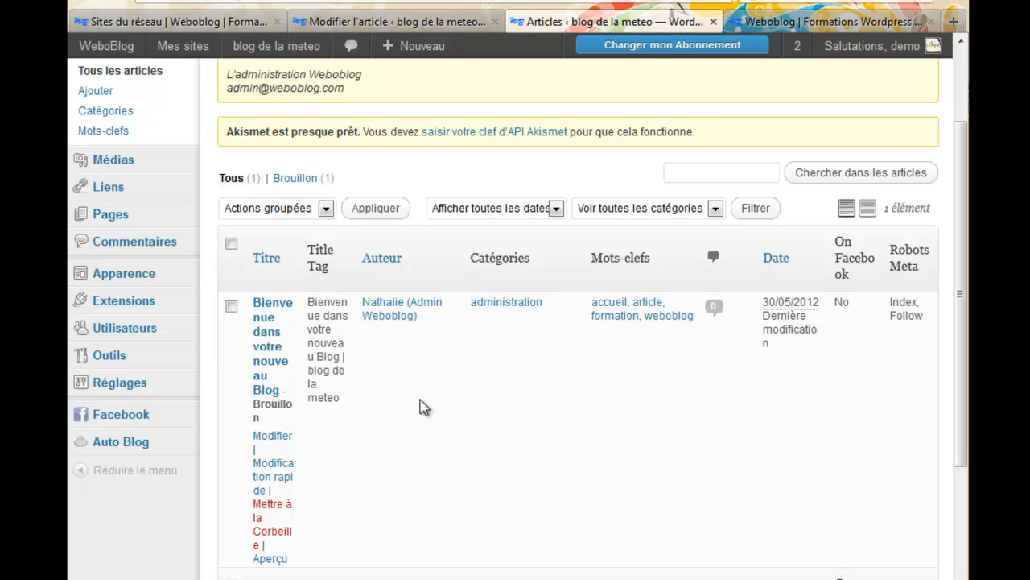
scroll(418, 407, down, 3)
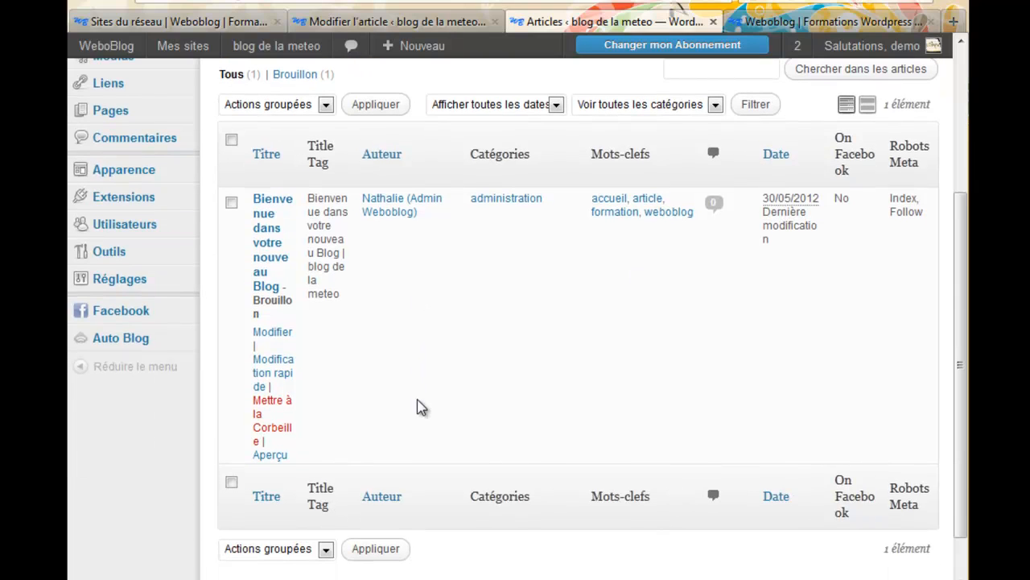
click(270, 456)
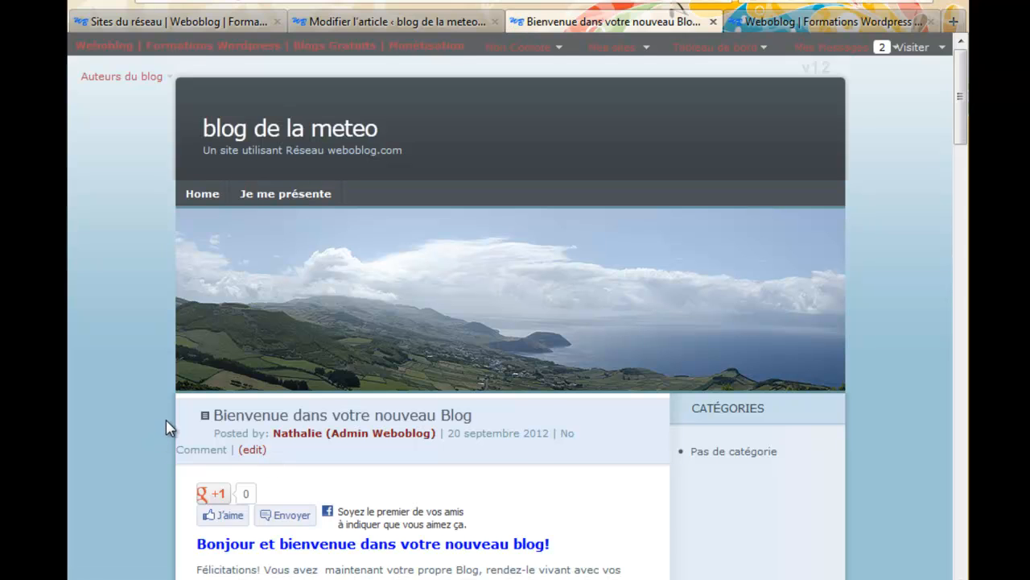
scroll(166, 426, down, 5)
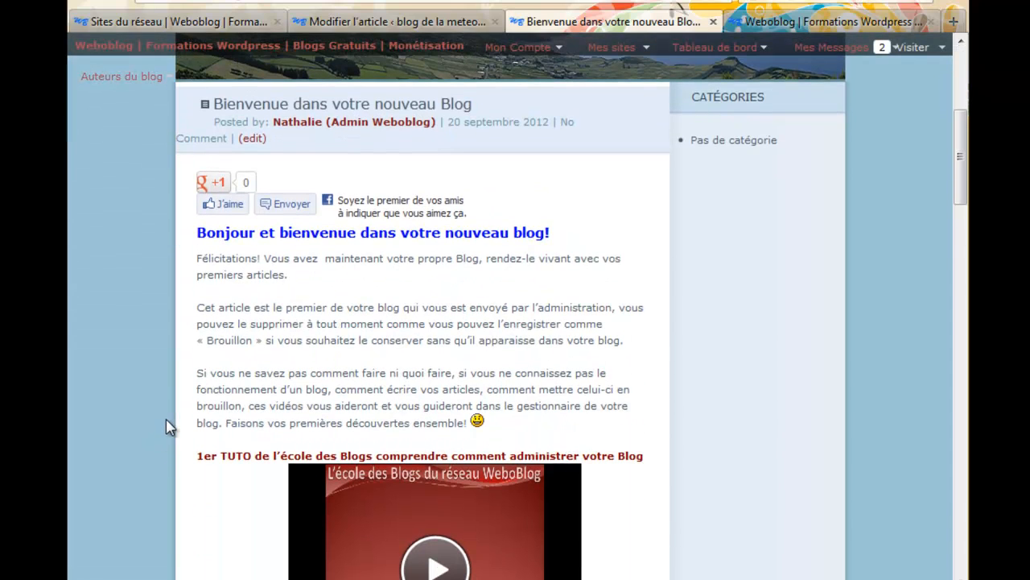
scroll(166, 426, down, 2)
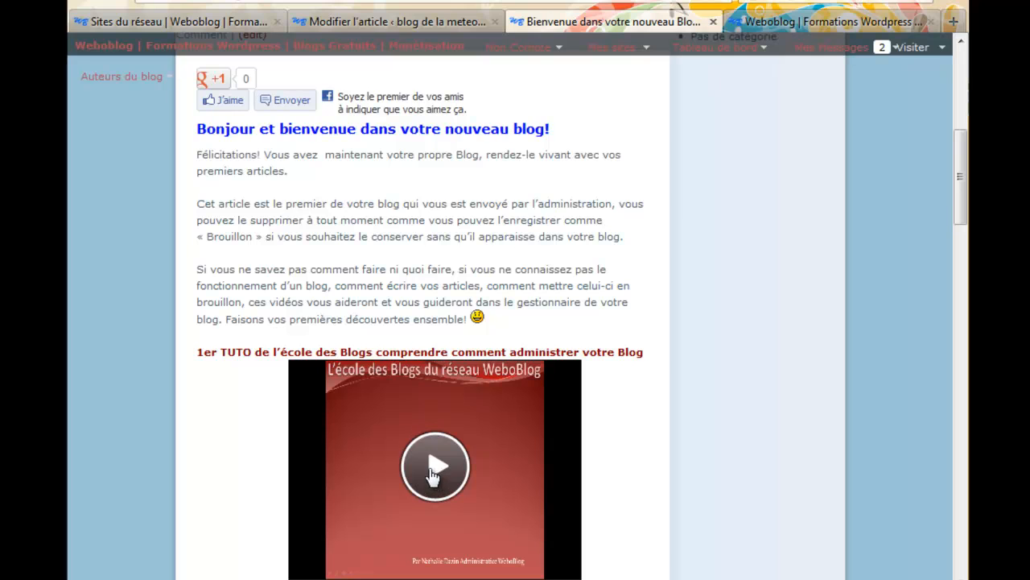
Step: Look over the tutorial videos and introduction in the previewed welcome article
scroll(264, 472, down, 5)
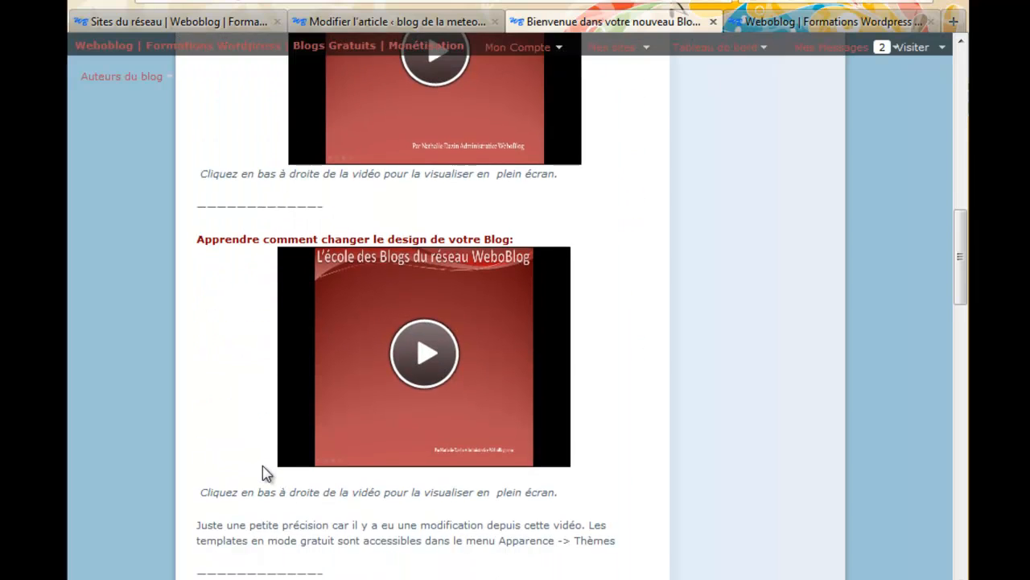
scroll(262, 466, down, 3)
scroll(263, 465, up, 10)
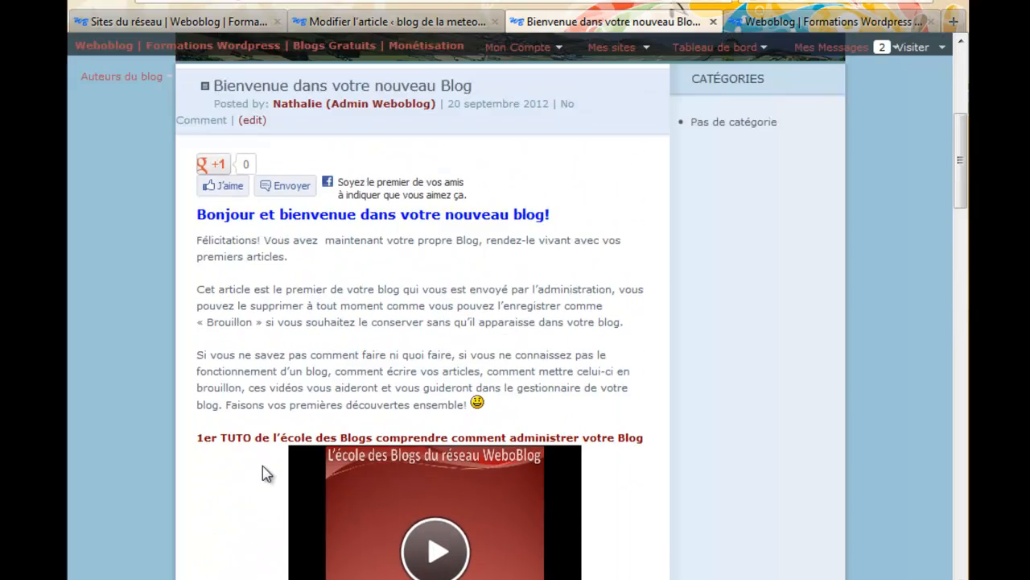
scroll(262, 465, up, 4)
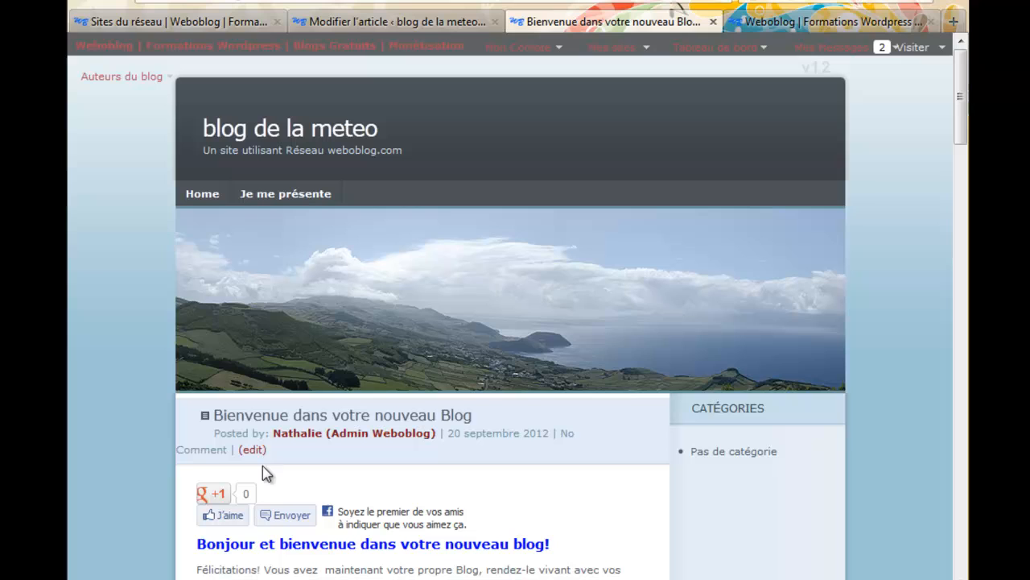
Step: Return to the article administration and start a new article titled "Tornades"
click(85, 4)
scroll(127, 274, up, 2)
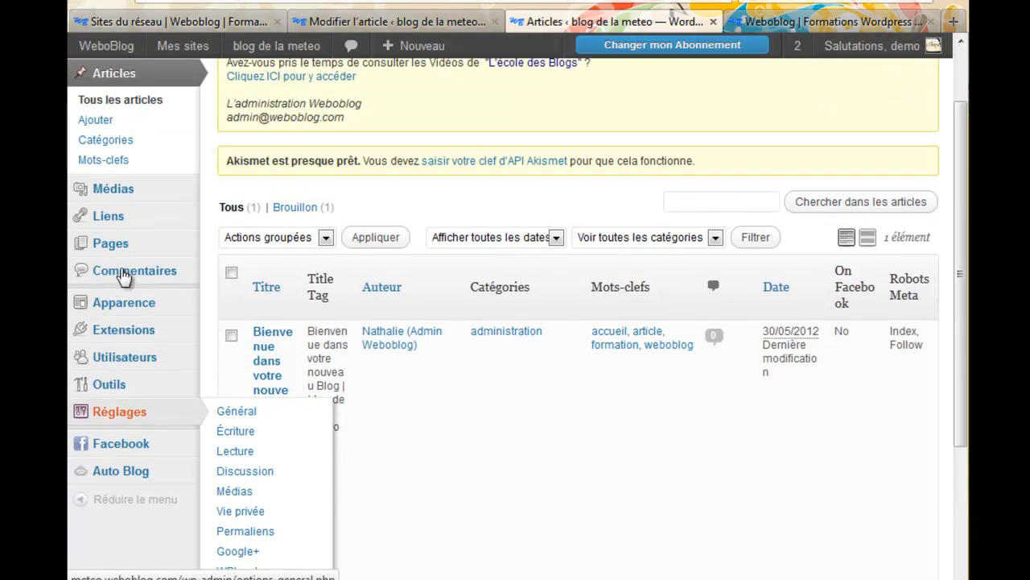
scroll(123, 276, up, 1)
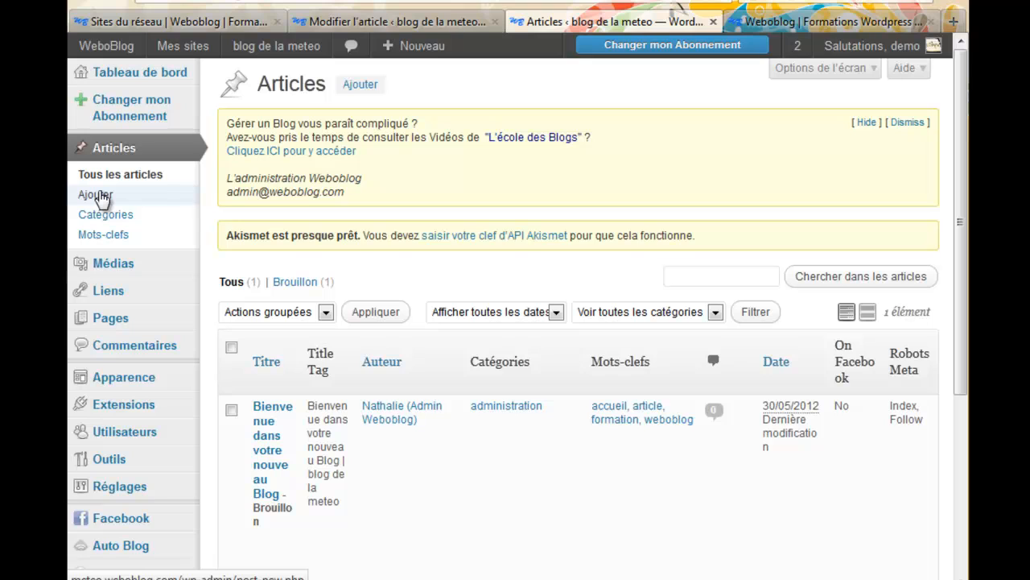
click(103, 199)
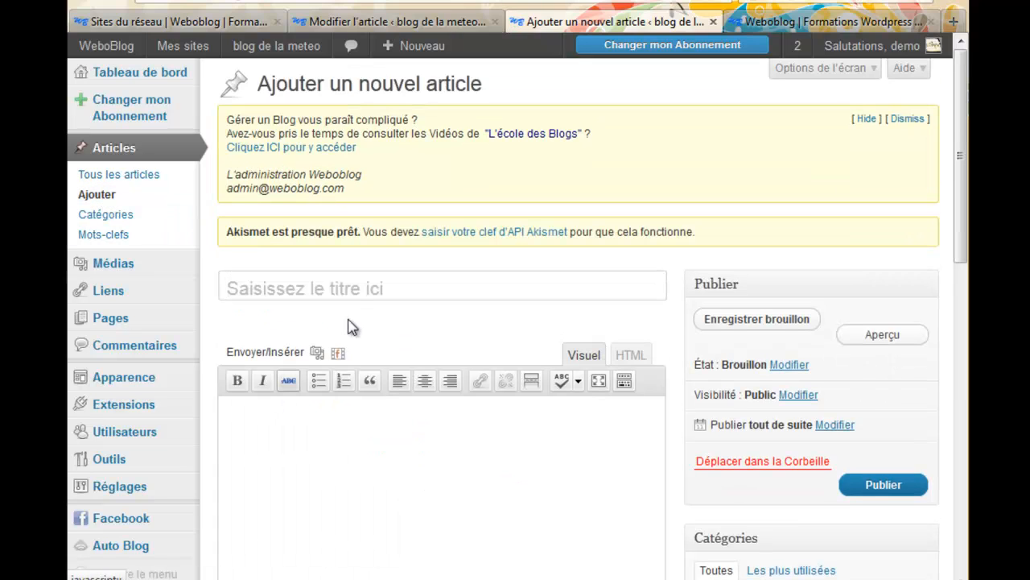
click(364, 287)
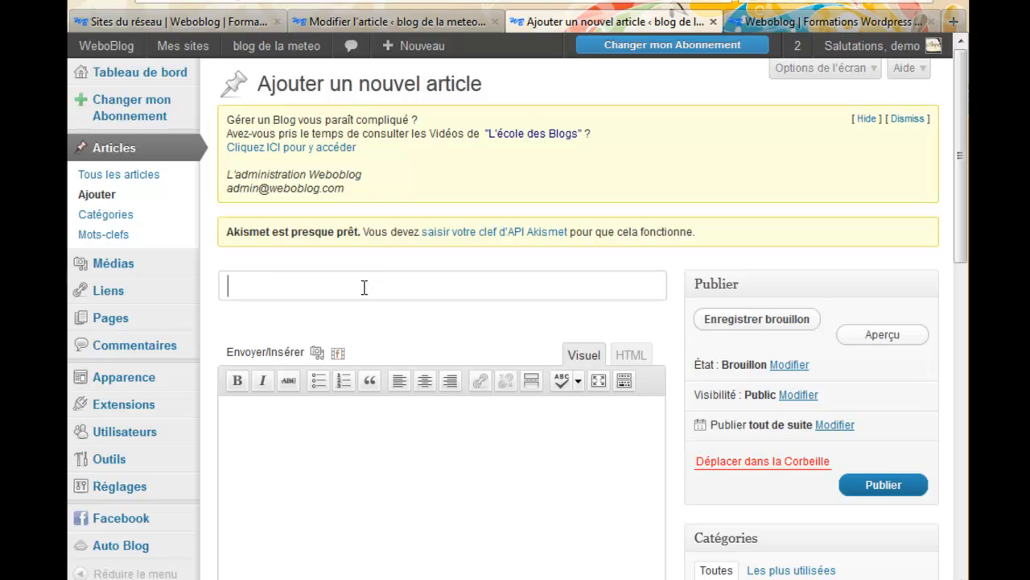
text(Tornades)
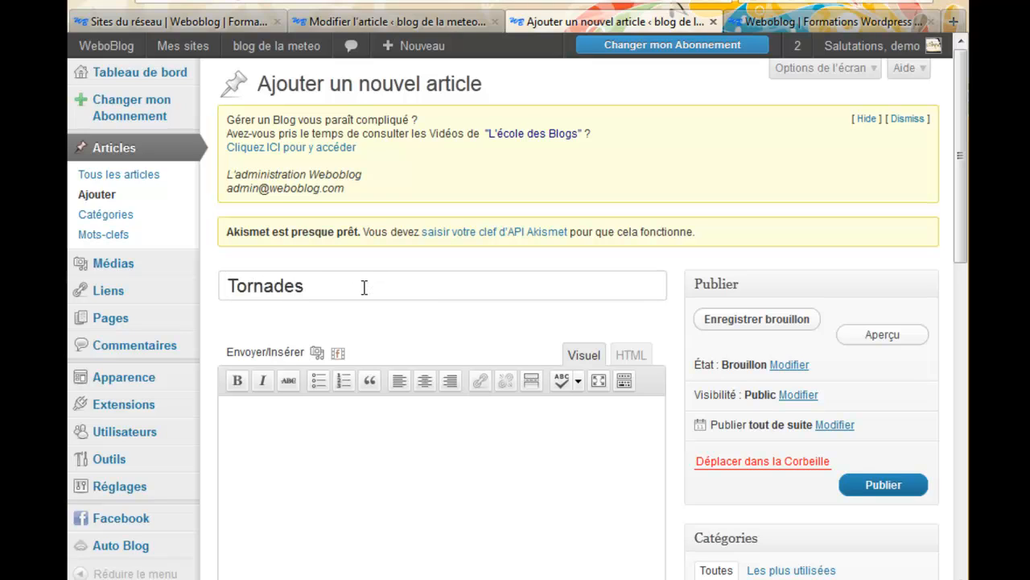
Step: Write "Un exemple de tornades" as the opening sentence of the article's body
scroll(366, 333, down, 2)
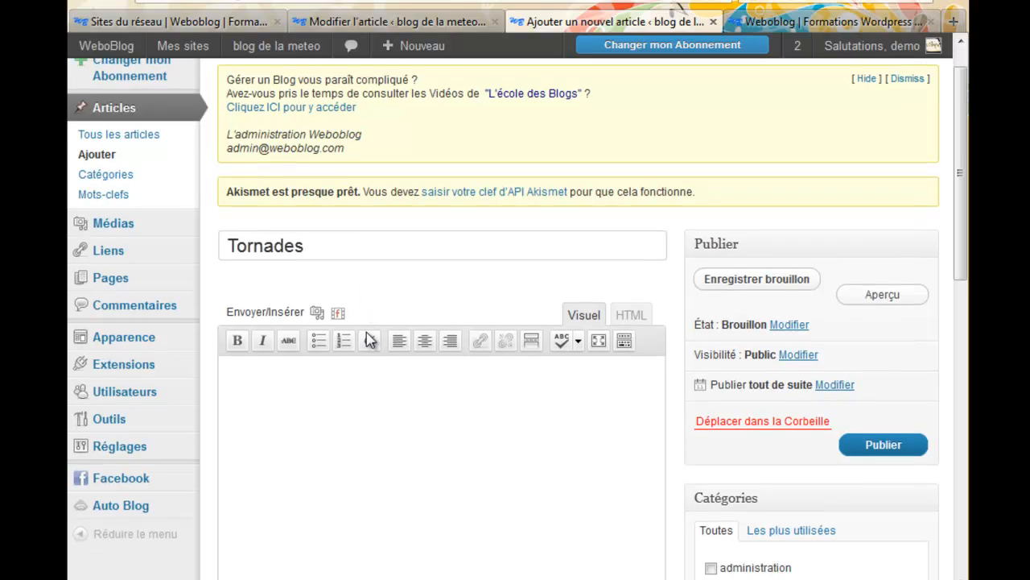
click(366, 333)
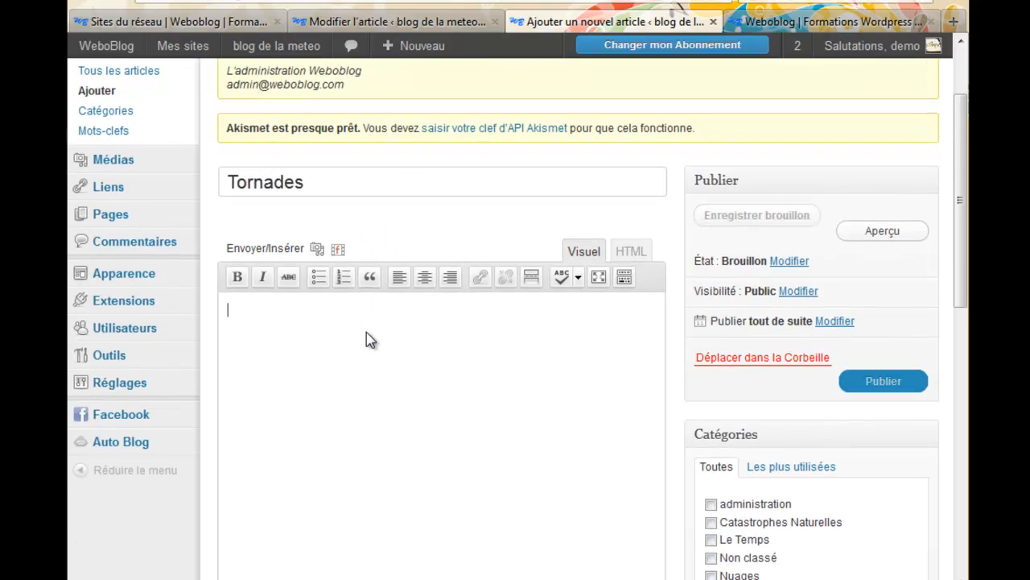
text(un ex)
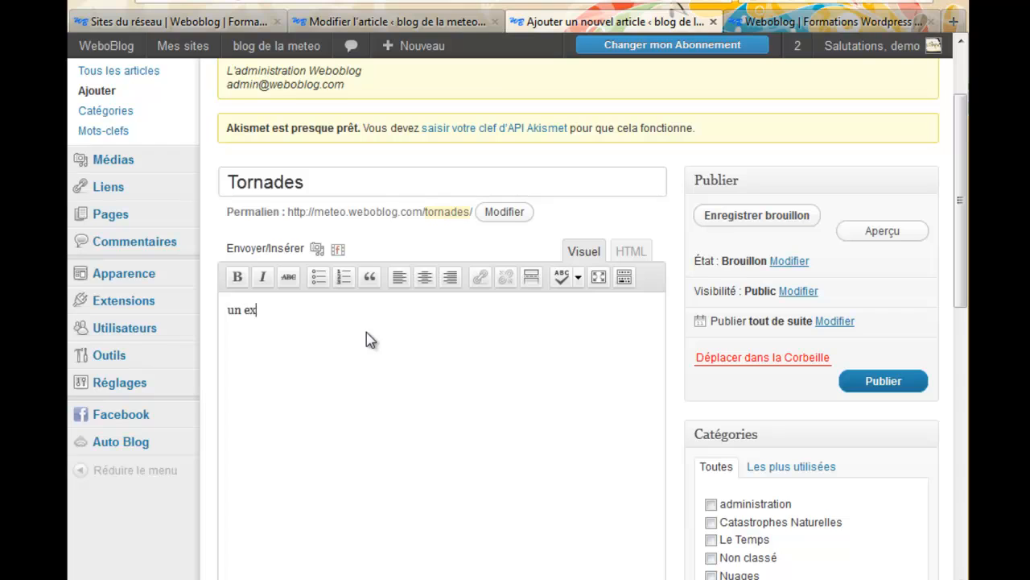
text(emple de torna)
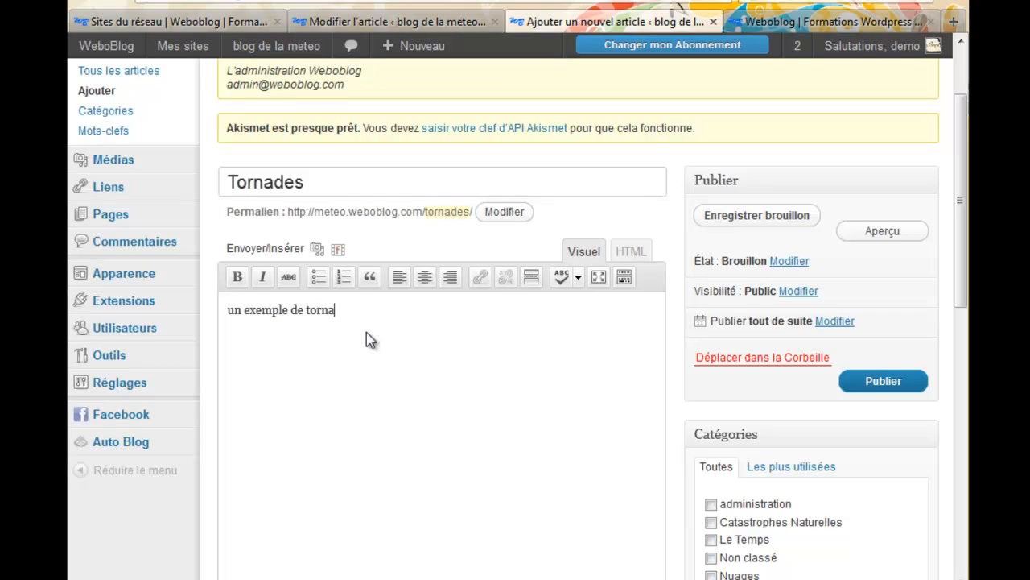
text(des)
text(U)
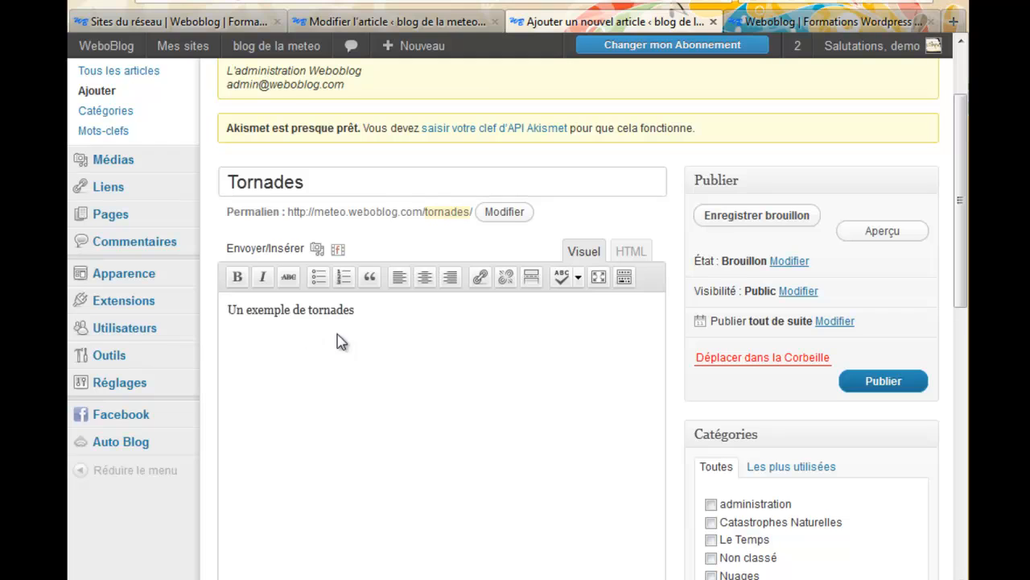
Step: Switch the article body to HTML editing, and copy the 480 × 360 embed code of "IMPRESSIVE TORNADO KANSAS" from YouTube
click(381, 319)
click(630, 252)
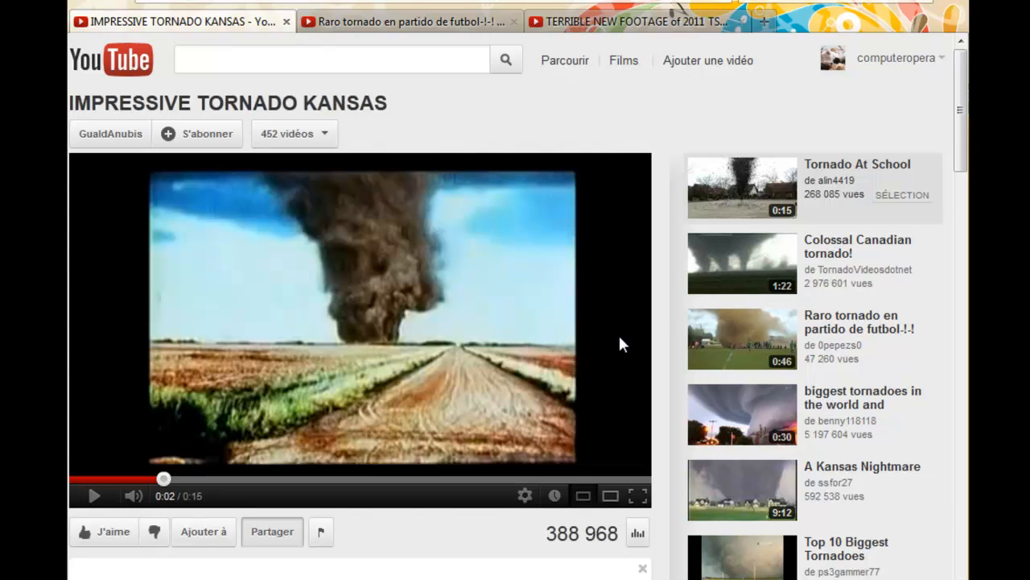
scroll(618, 333, down, 1)
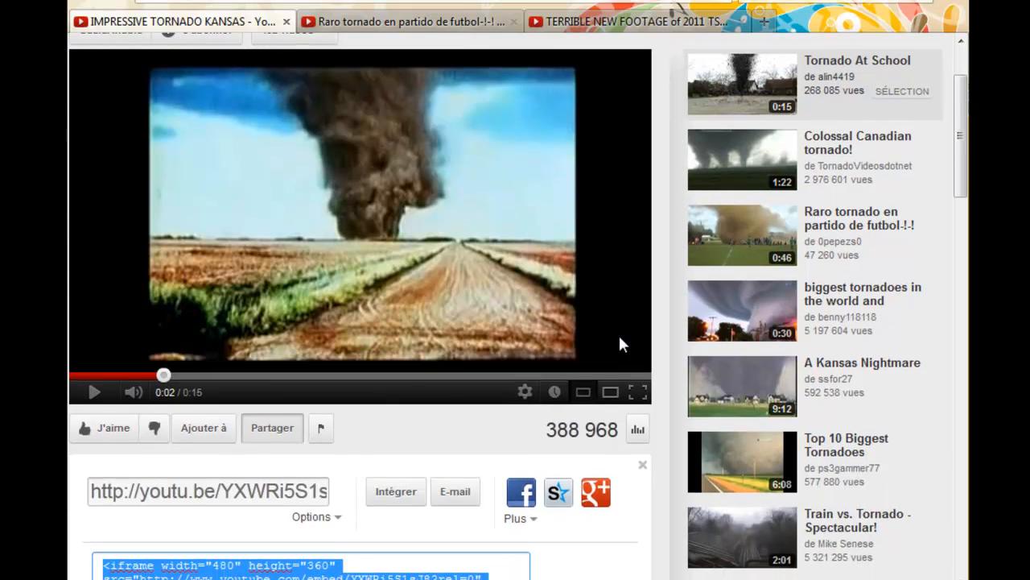
scroll(618, 332, down, 1)
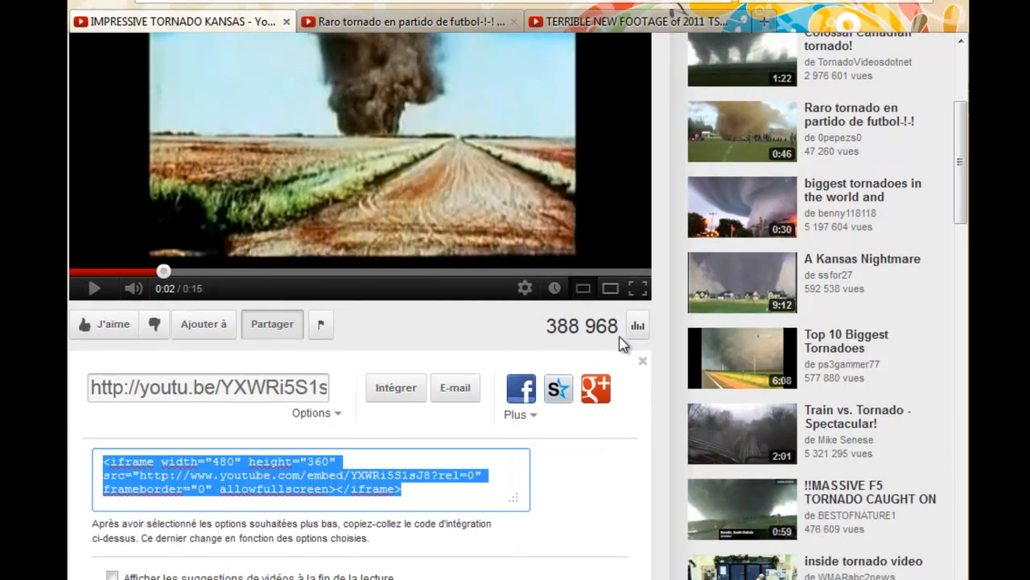
scroll(385, 399, down, 1)
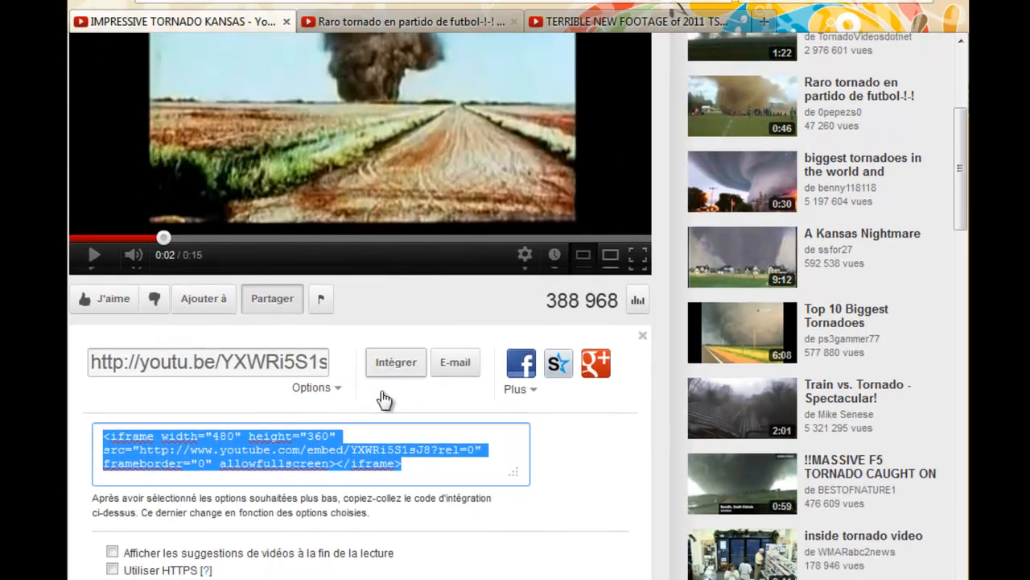
scroll(435, 435, down, 1)
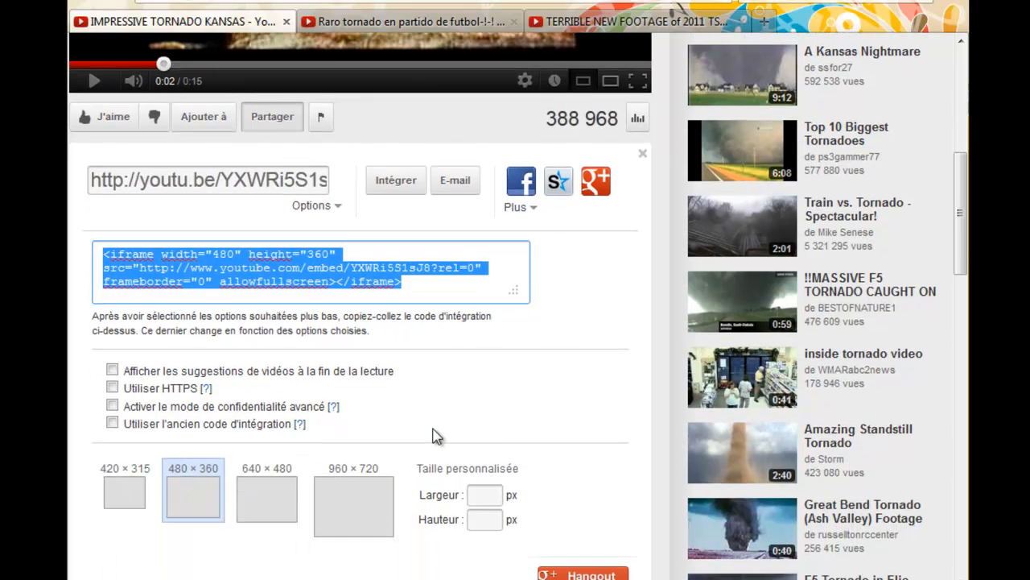
scroll(434, 435, up, 1)
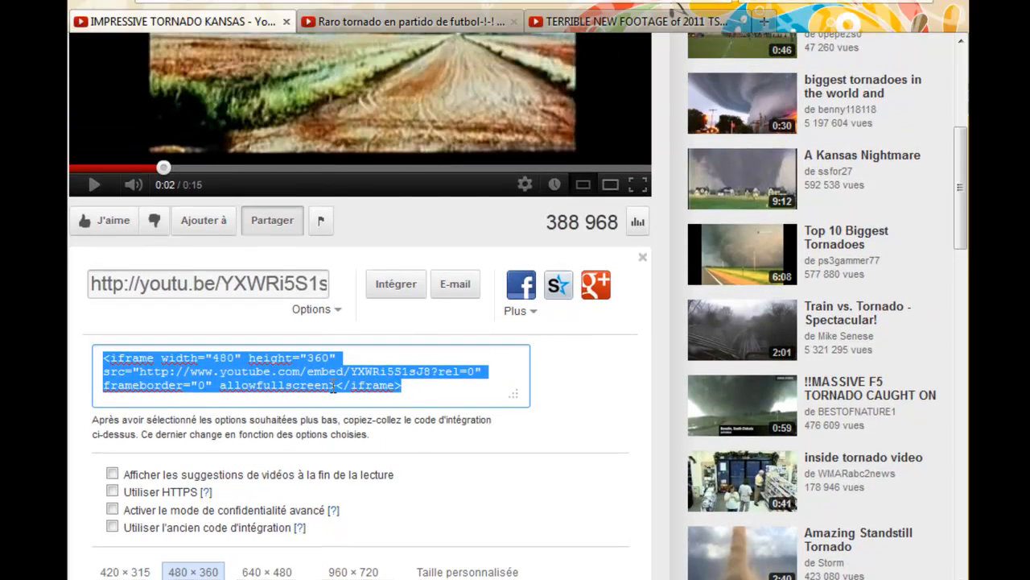
right_click(165, 359)
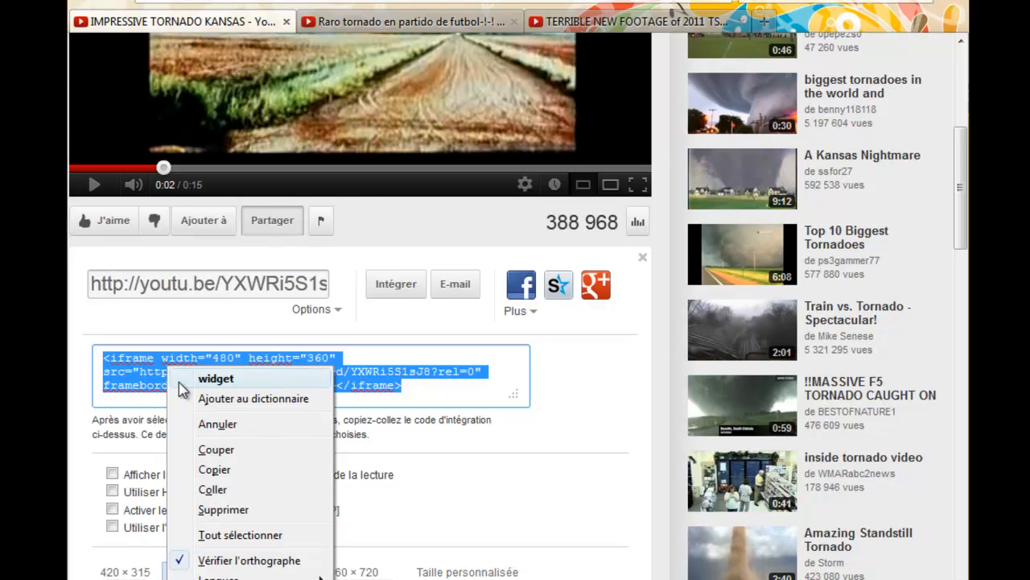
click(235, 471)
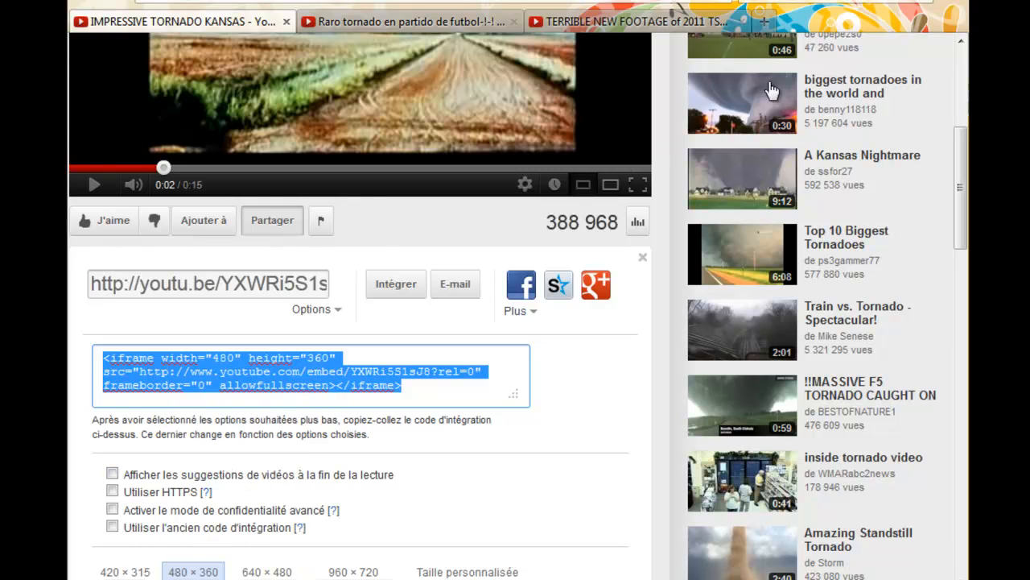
Step: Back in WordPress, paste the video's embed code below the sentence in the HTML source and return to visual editing
click(889, 2)
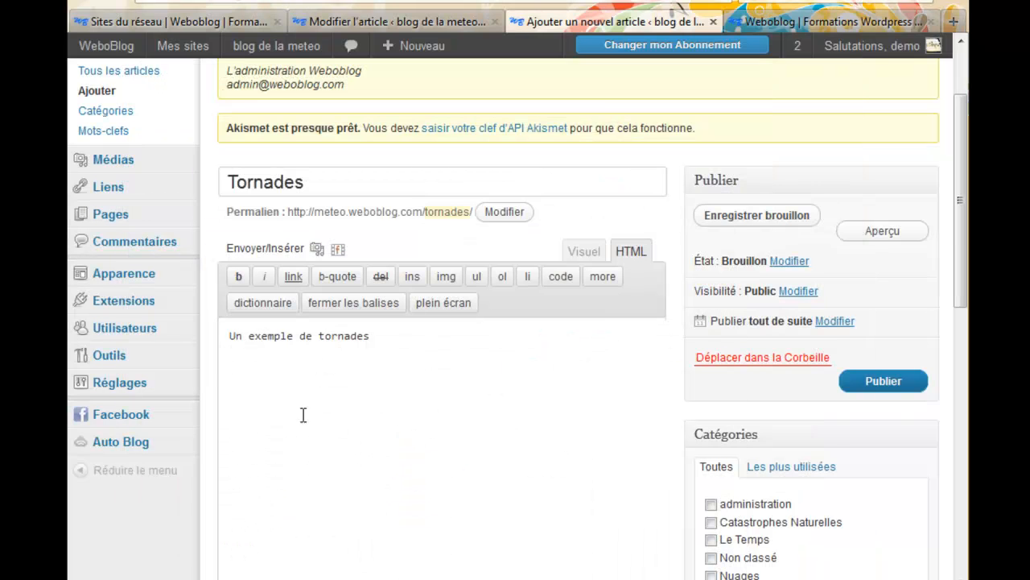
right_click(240, 376)
click(285, 454)
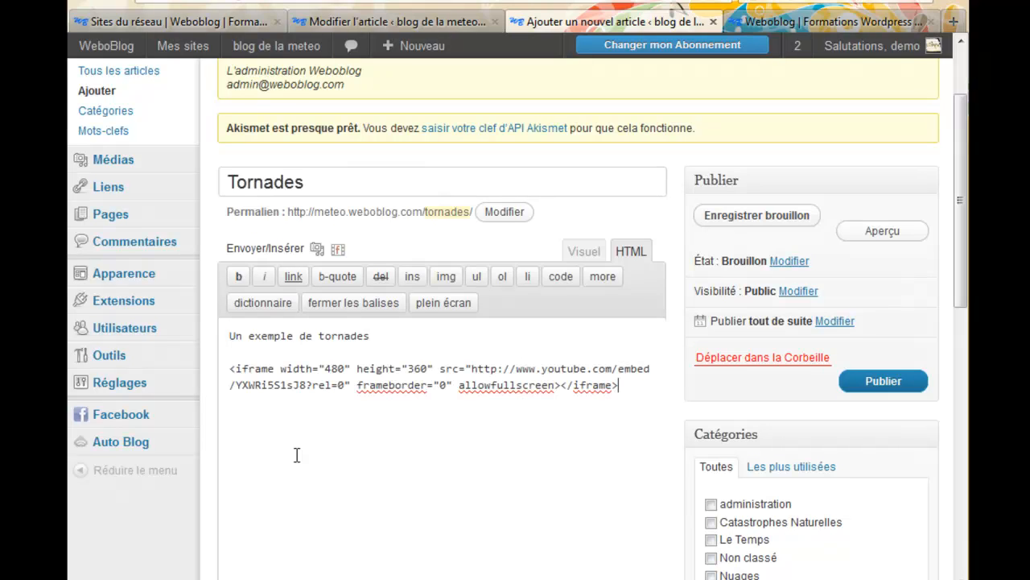
click(585, 253)
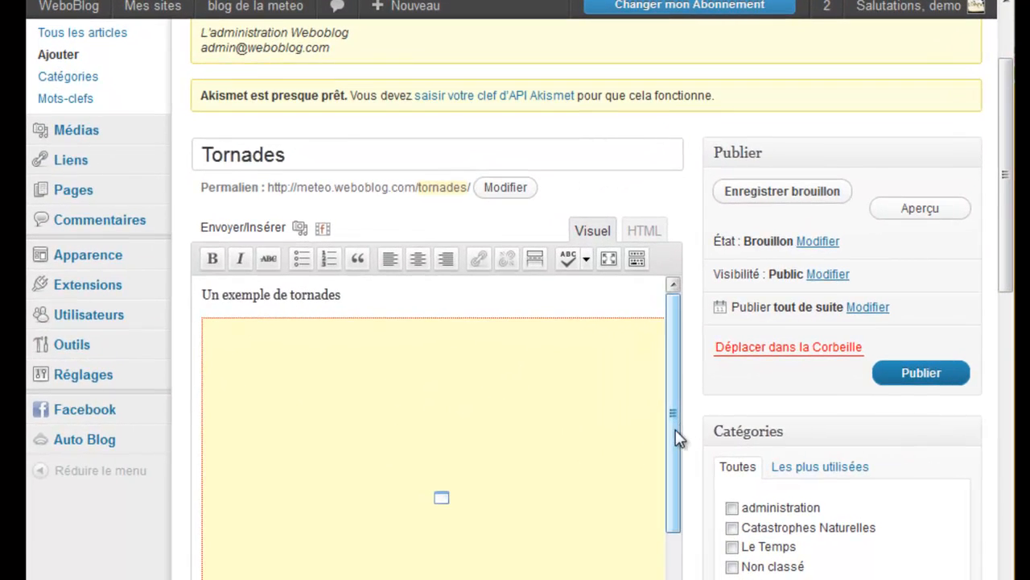
Step: Add the closing lines "Amicalement" and "Signature" below the embedded video
scroll(677, 437, down, 5)
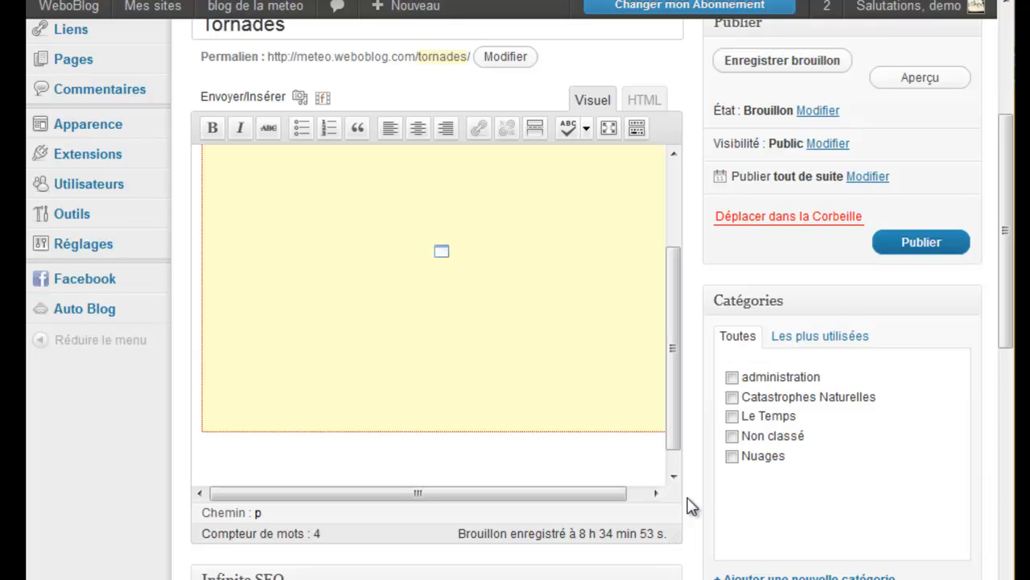
text(Amicale)
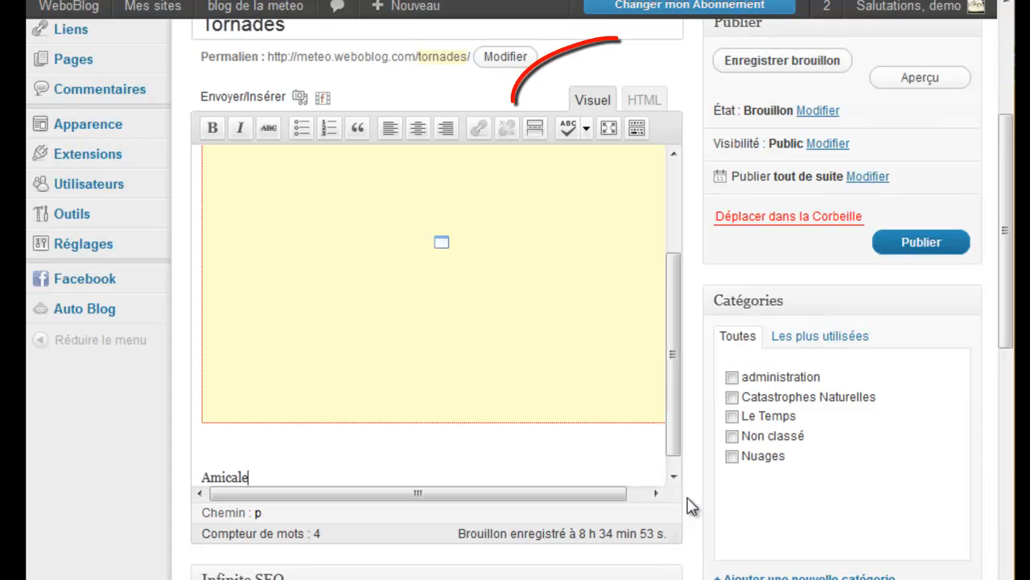
text(ment)
key(Return)
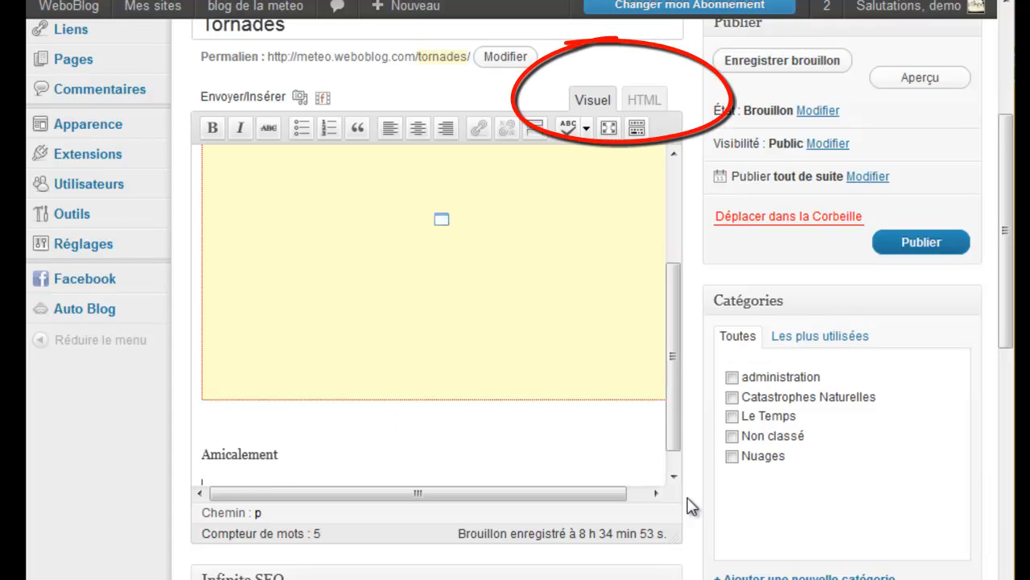
text(Signature)
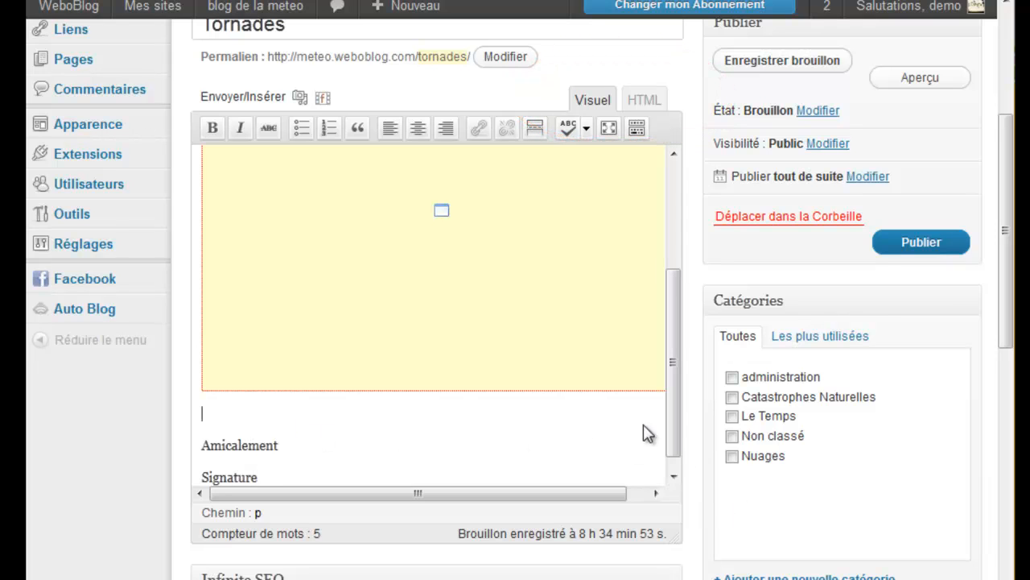
Step: Insert a blank line between the opening sentence and the video, and select the sentence "Un exemple de tornades"
drag(663, 446, 666, 244)
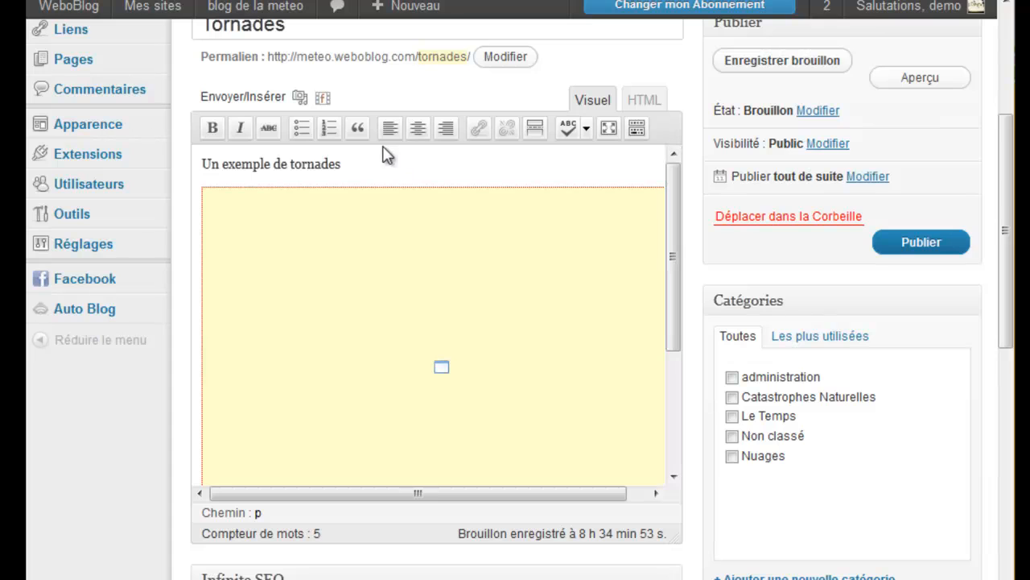
key(Return)
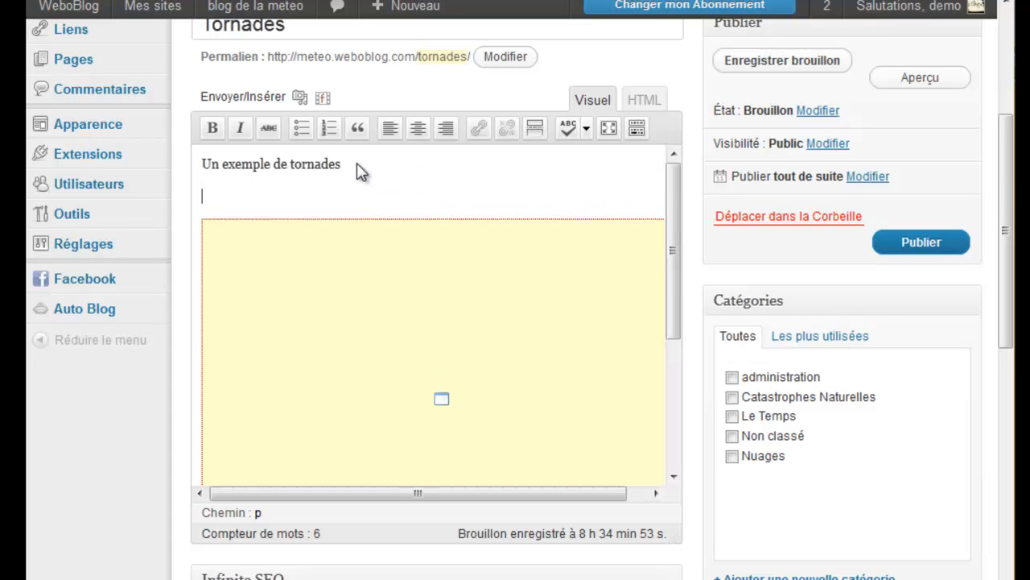
drag(356, 163, 202, 166)
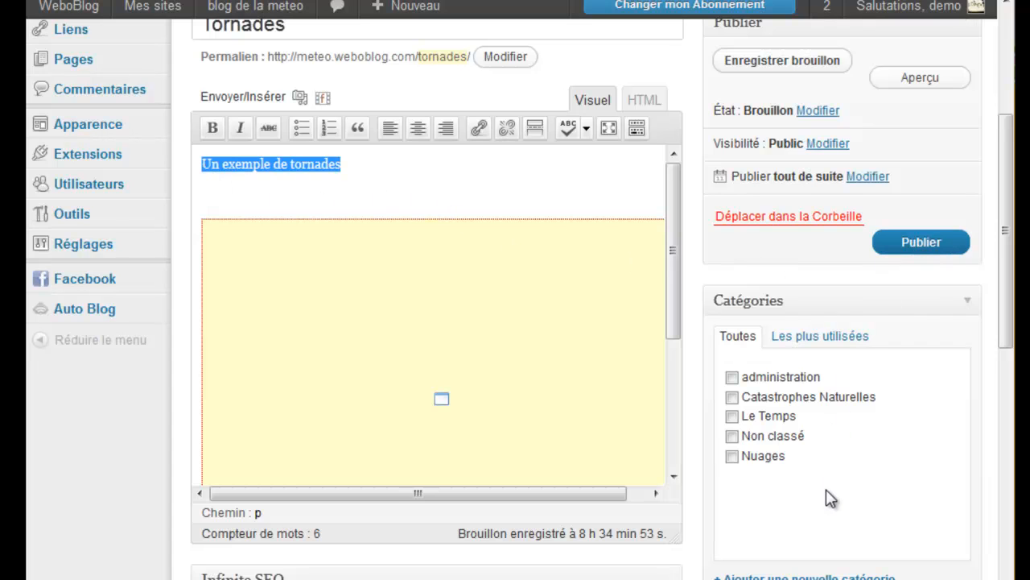
Step: Create a new category "Tornades" for the article with "Catastrophes Naturelles" as its parent category
scroll(826, 488, down, 3)
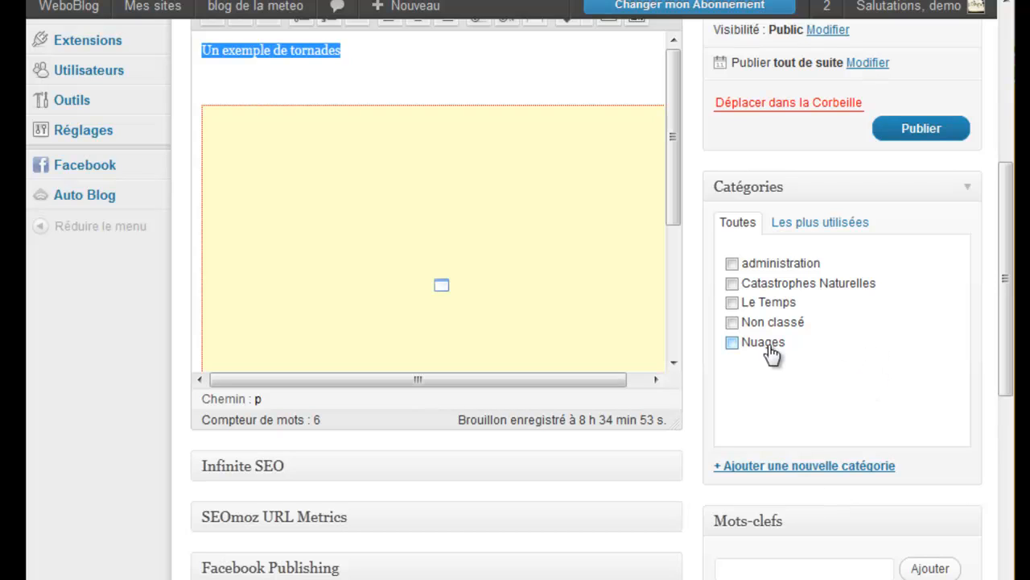
scroll(775, 427, down, 3)
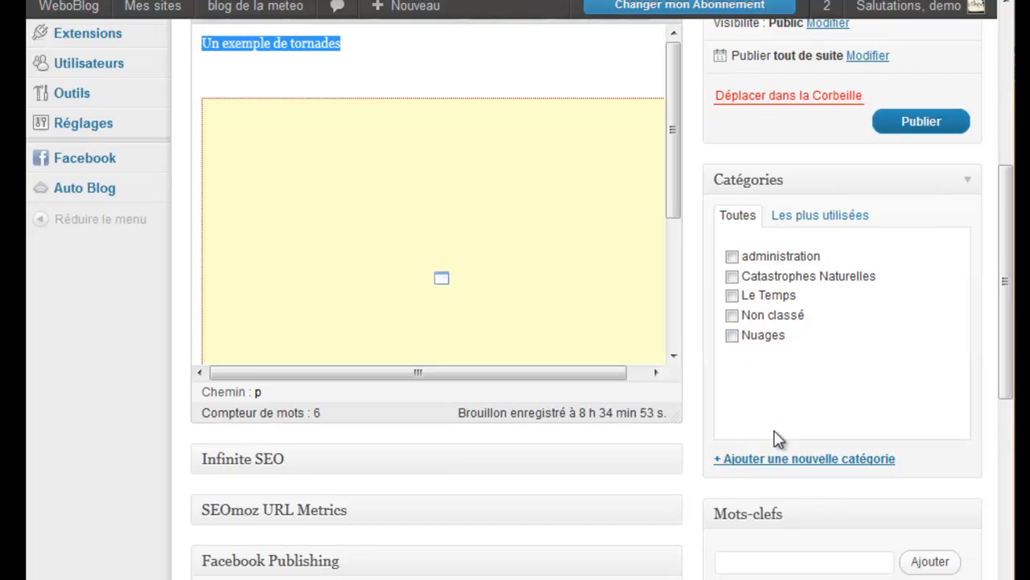
click(772, 354)
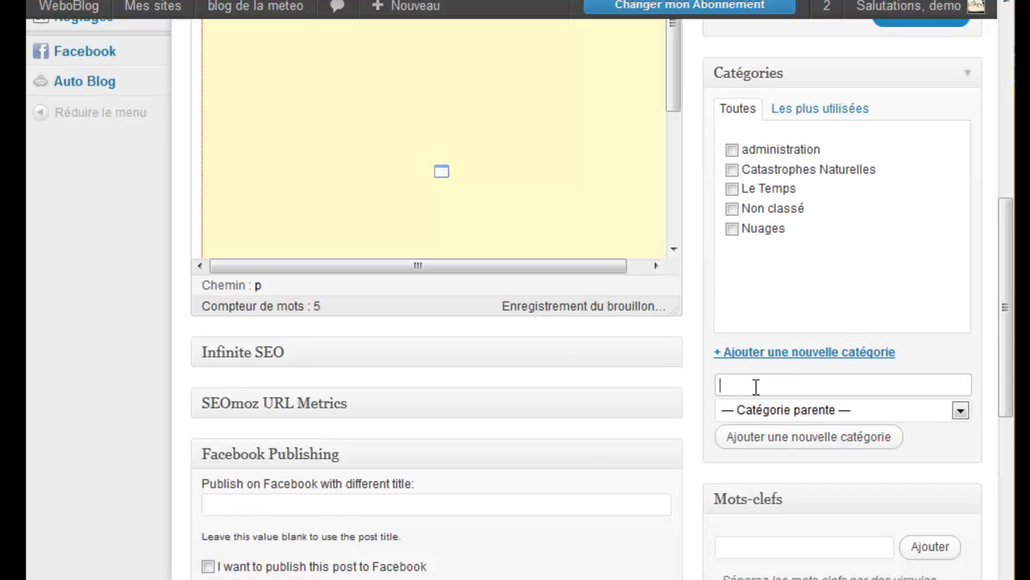
text(Tornades)
click(769, 409)
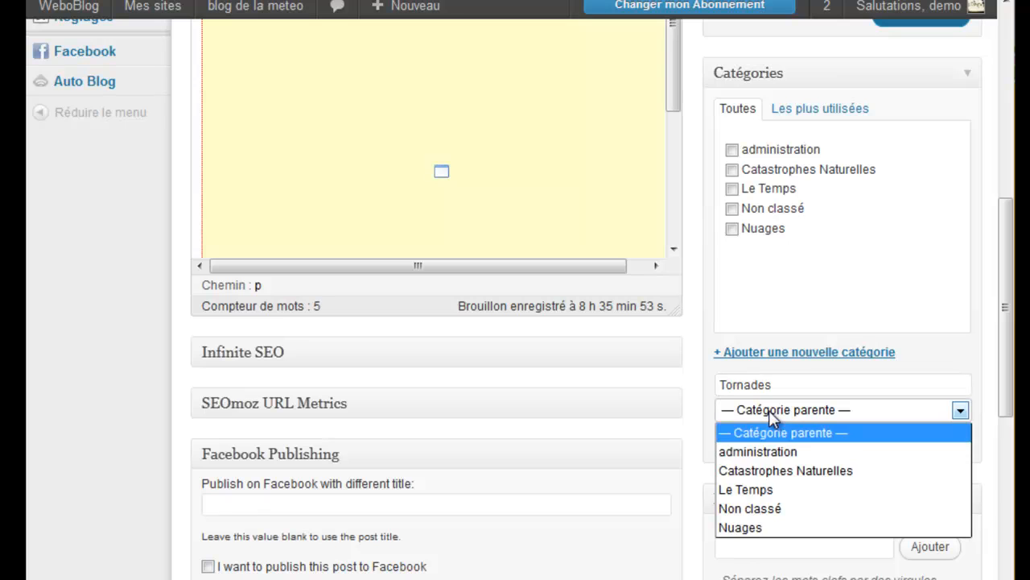
click(775, 471)
click(781, 444)
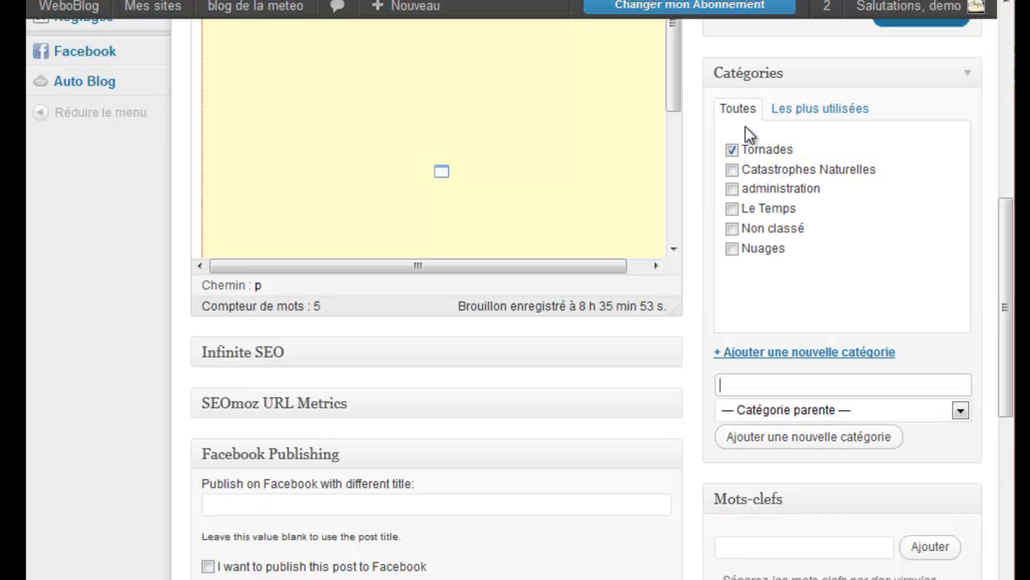
Step: Publish the "Tornades" article and reload the blog's public home page
scroll(802, 253, up, 3)
click(918, 132)
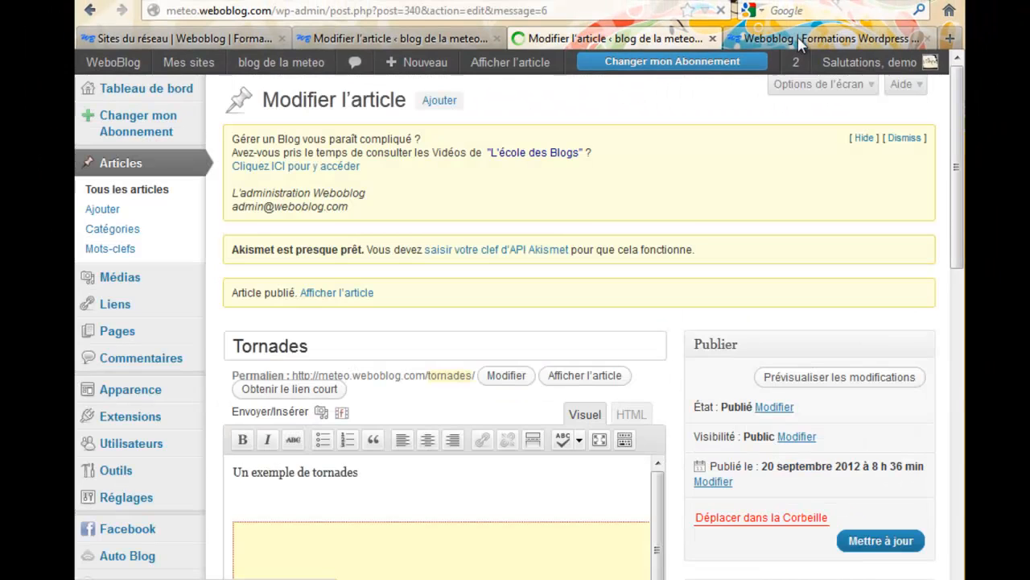
click(799, 40)
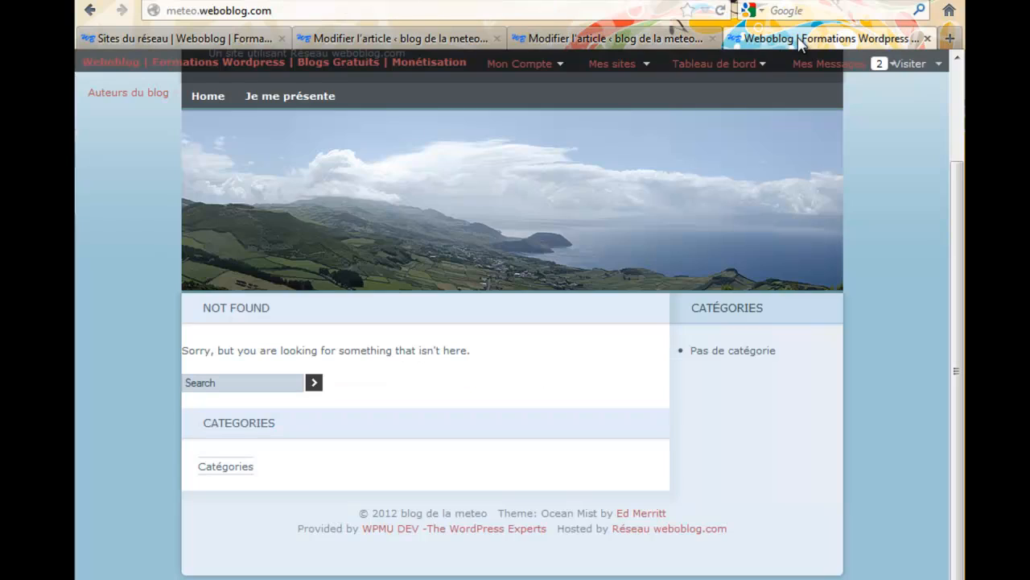
key(F5)
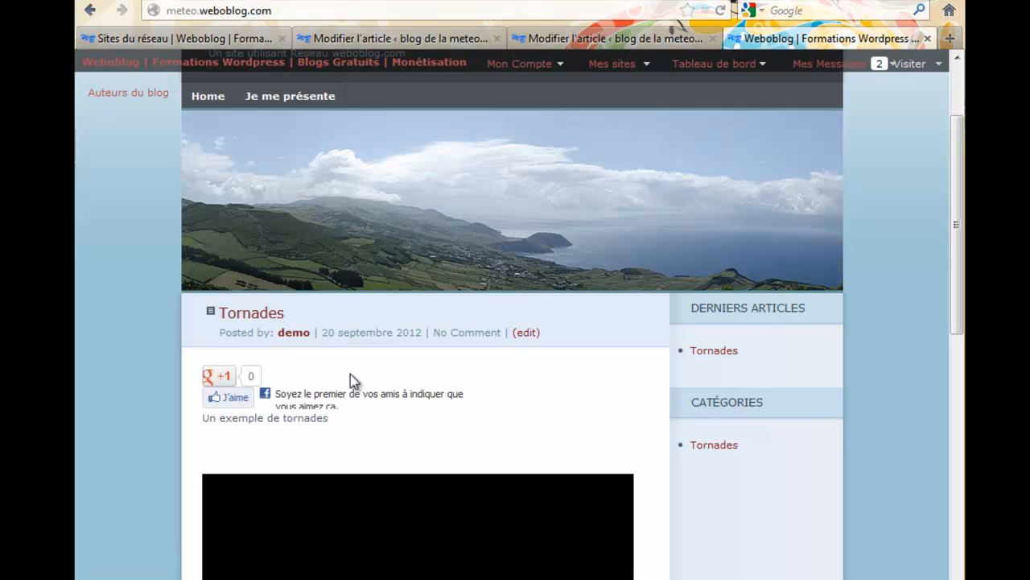
Step: Look through the "Tornades" article on the home page, and open its own page to examine the layout and comment form
scroll(160, 359, down, 5)
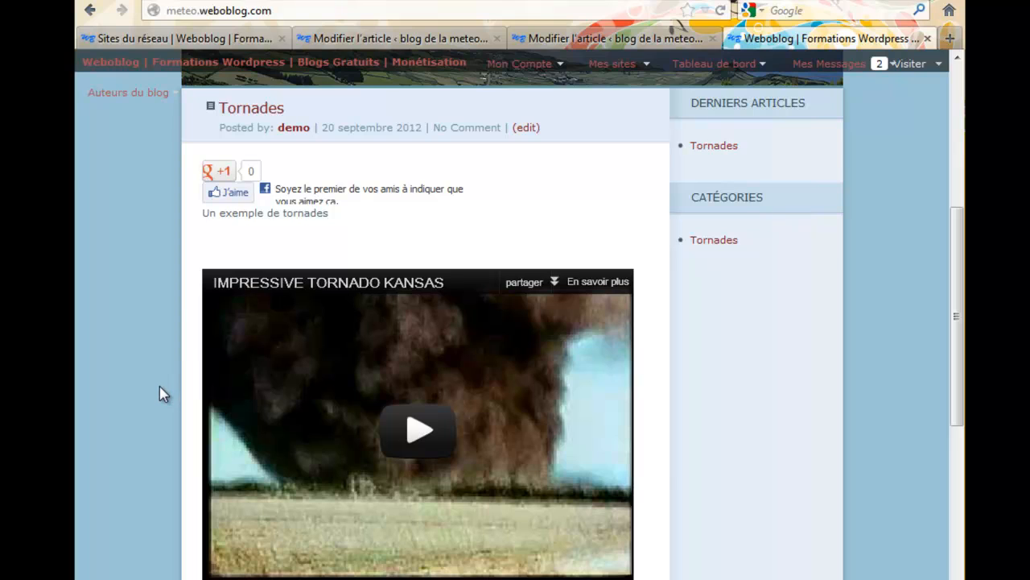
scroll(160, 393, down, 5)
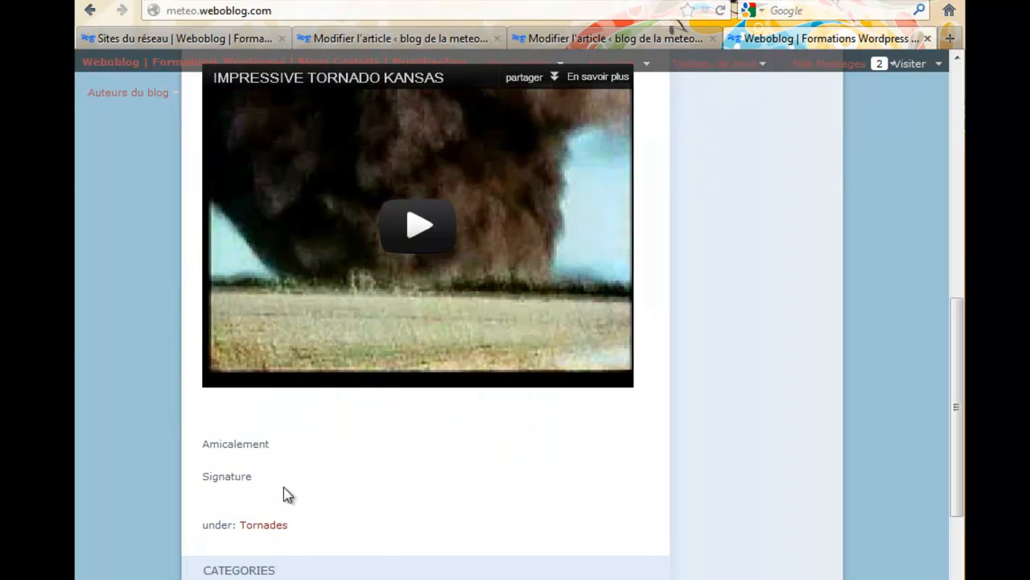
scroll(288, 492, down, 4)
scroll(287, 492, up, 10)
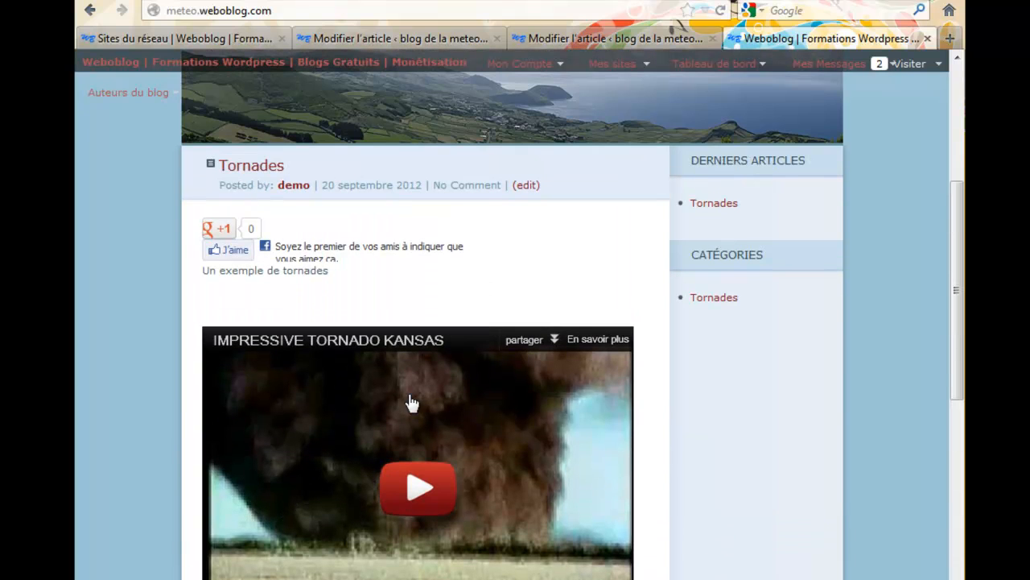
click(262, 169)
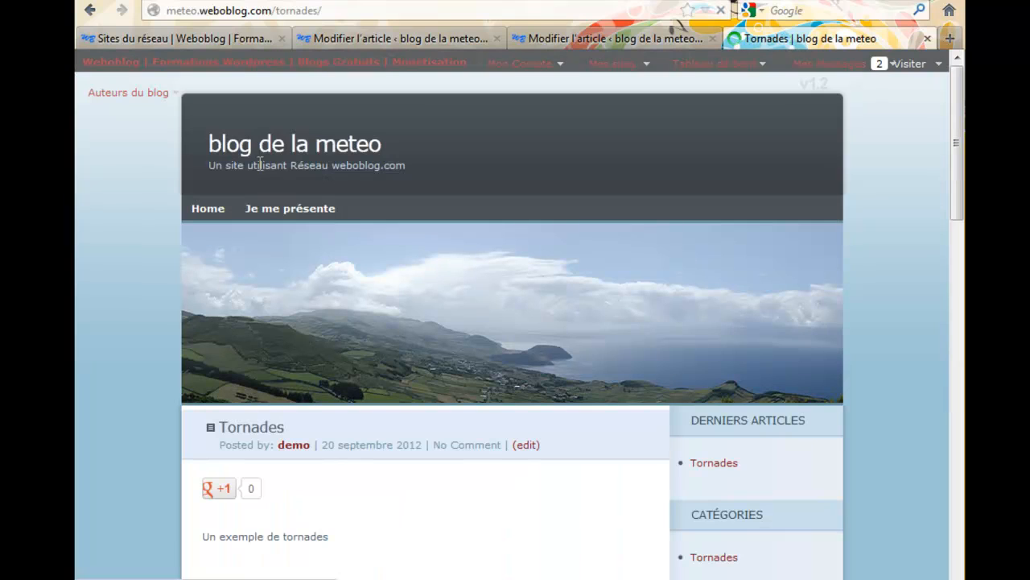
scroll(159, 441, down, 9)
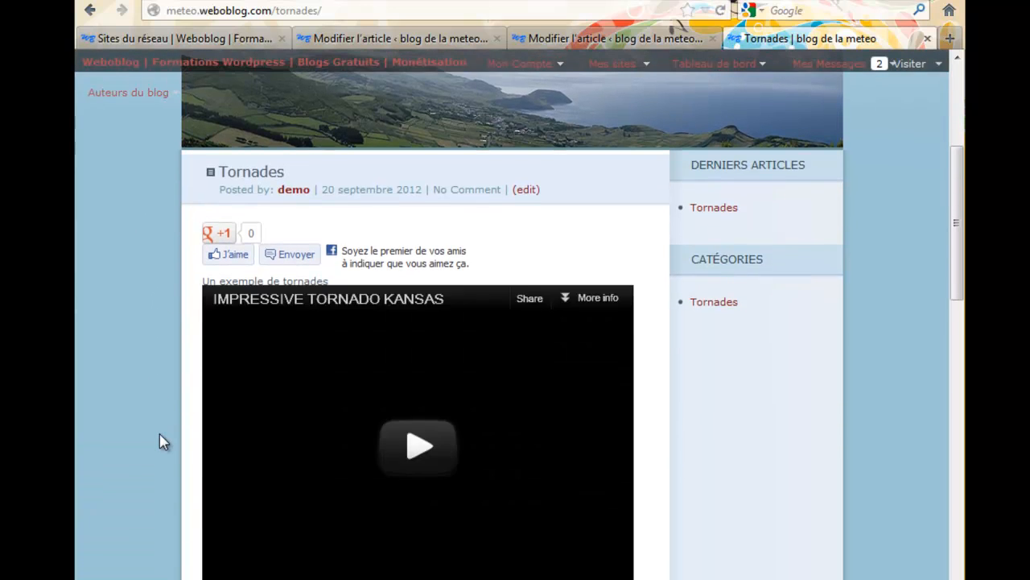
scroll(159, 441, down, 4)
click(269, 306)
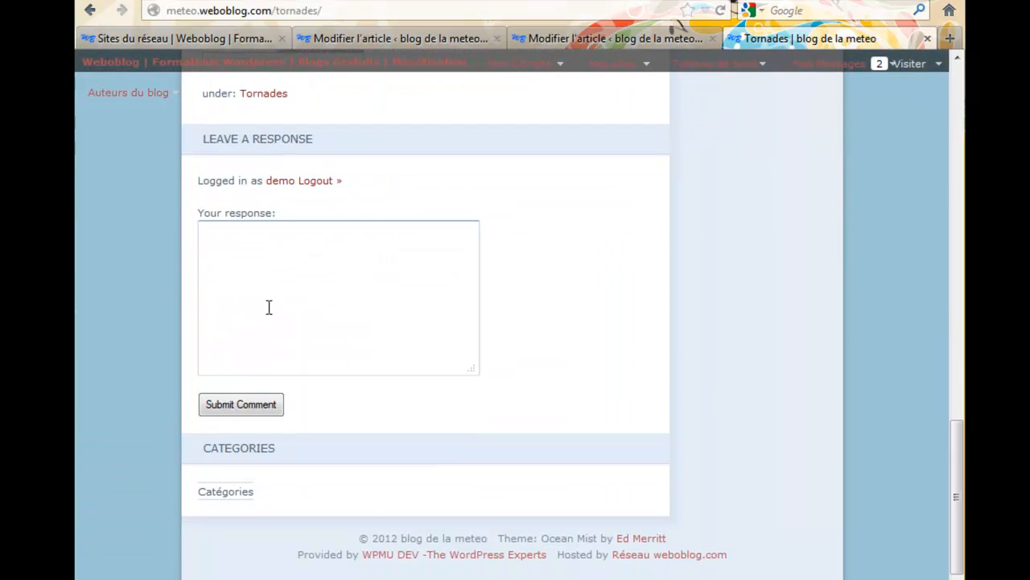
scroll(163, 430, up, 5)
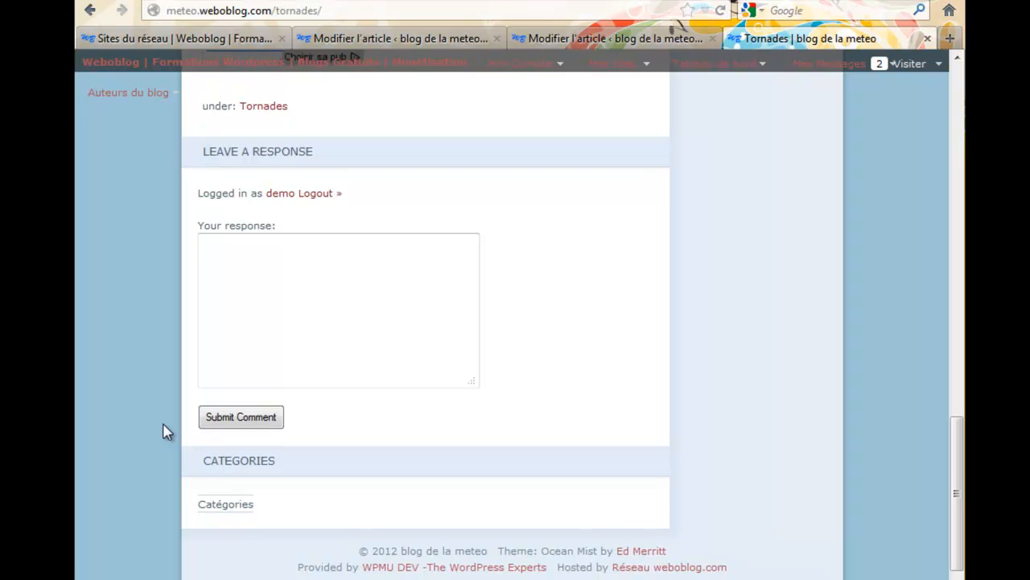
scroll(162, 430, up, 5)
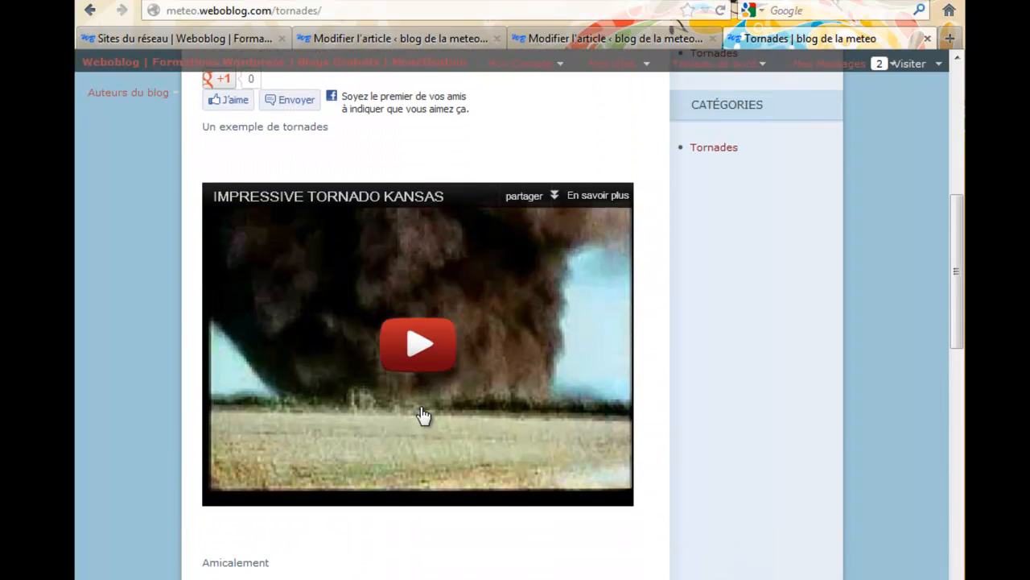
Step: Test the embedded "IMPRESSIVE TORNADO KANSAS" video by playing a few seconds and pausing it
click(415, 347)
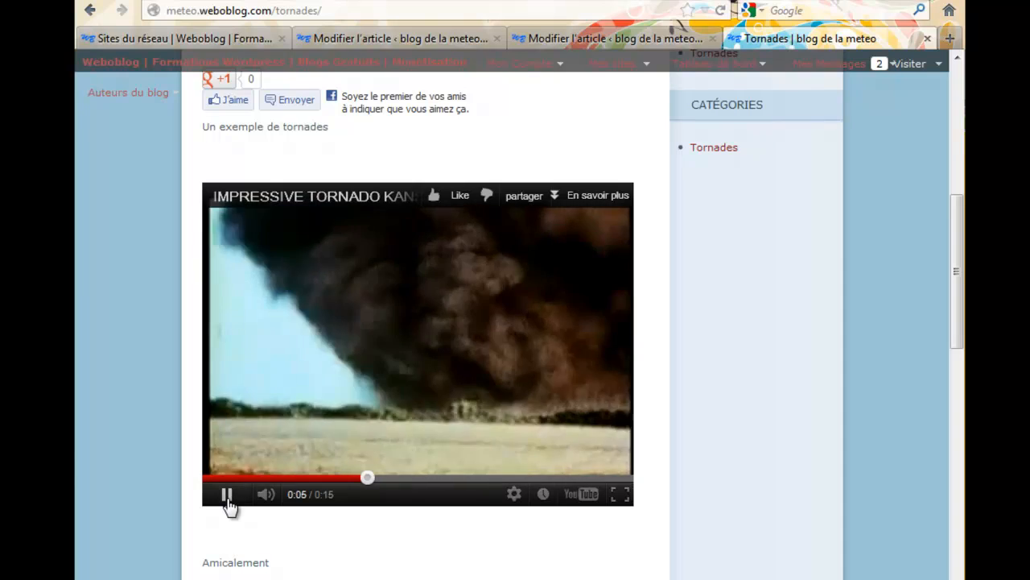
click(228, 497)
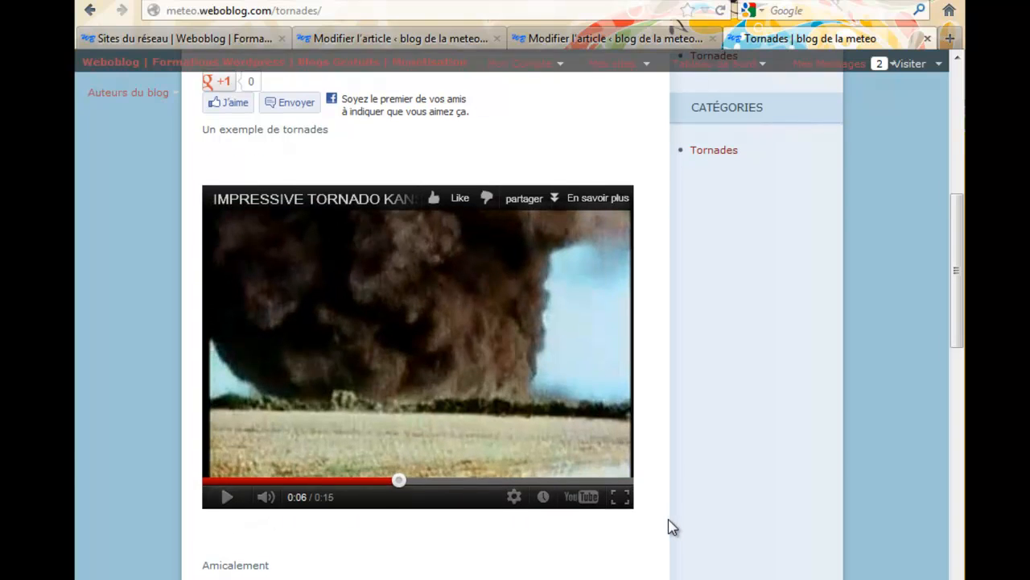
scroll(667, 525, up, 5)
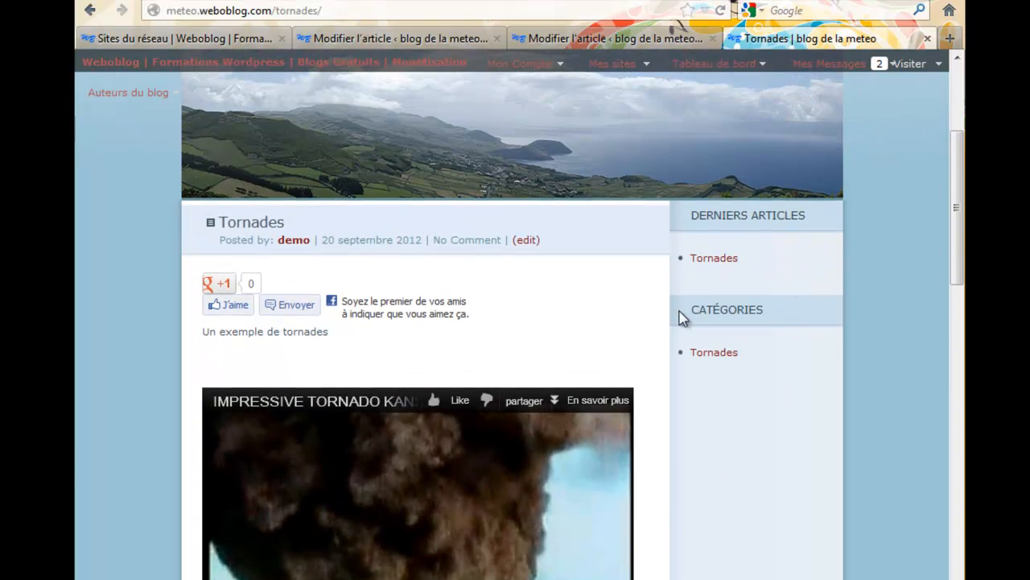
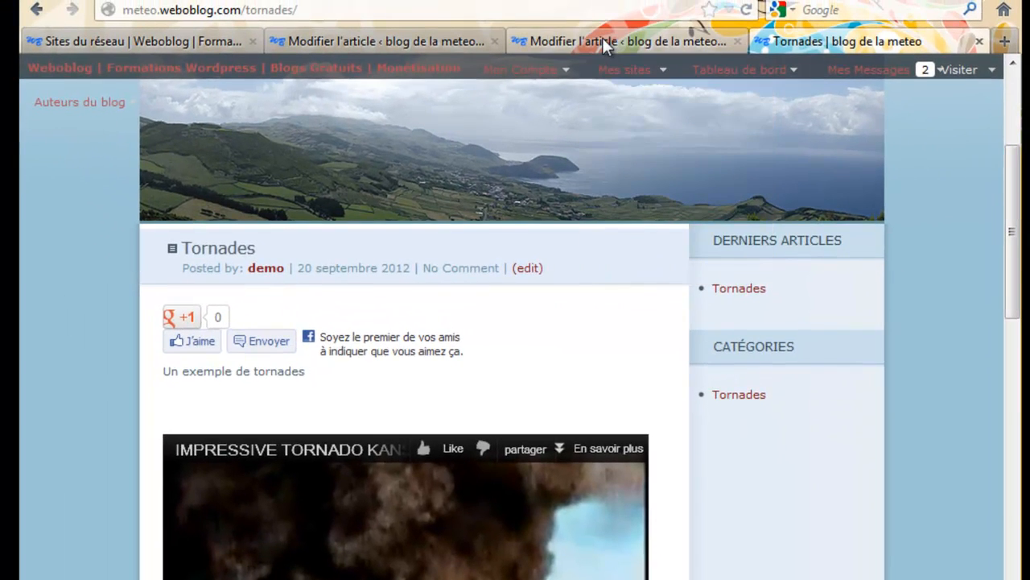
Step: In the blog administration's widget settings, make the Catégories widget show the category hierarchy and save it
click(602, 38)
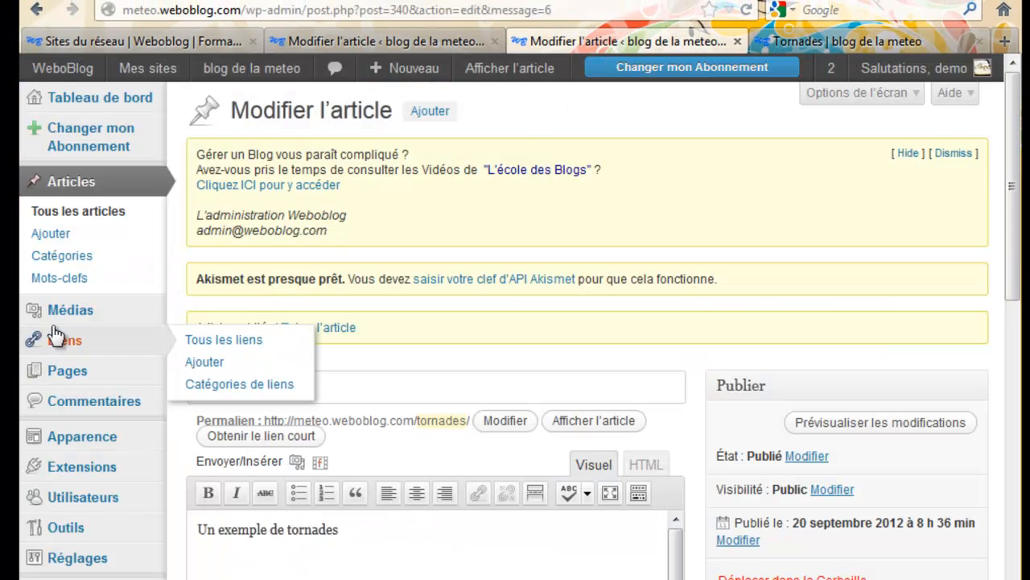
mouse_move(63, 445)
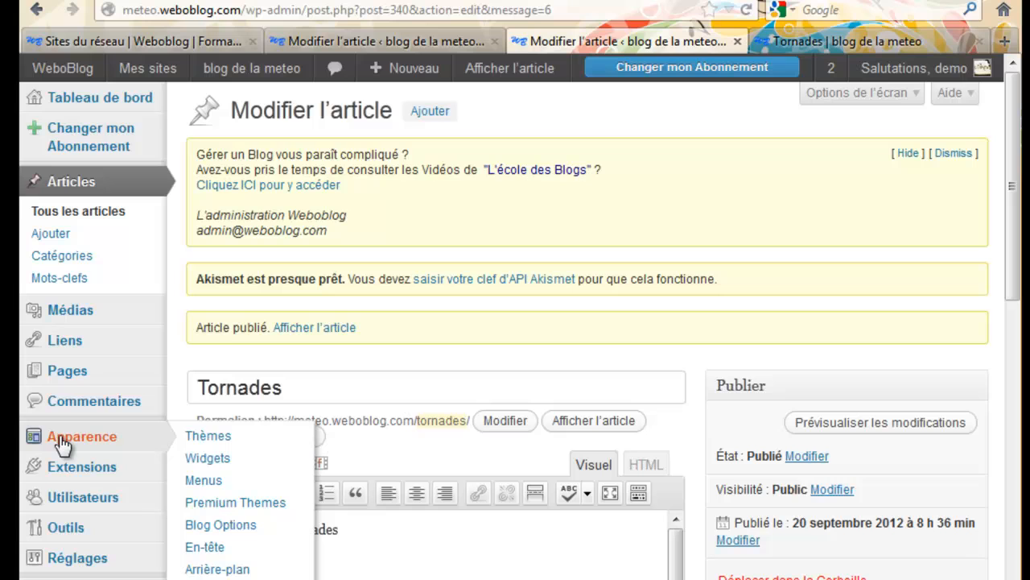
click(210, 459)
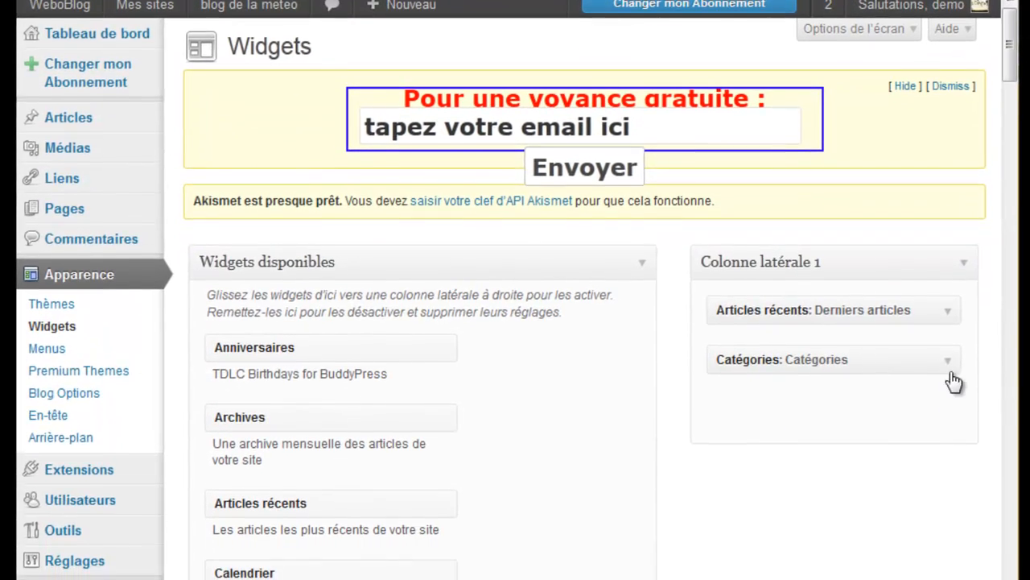
click(947, 363)
click(726, 476)
click(913, 520)
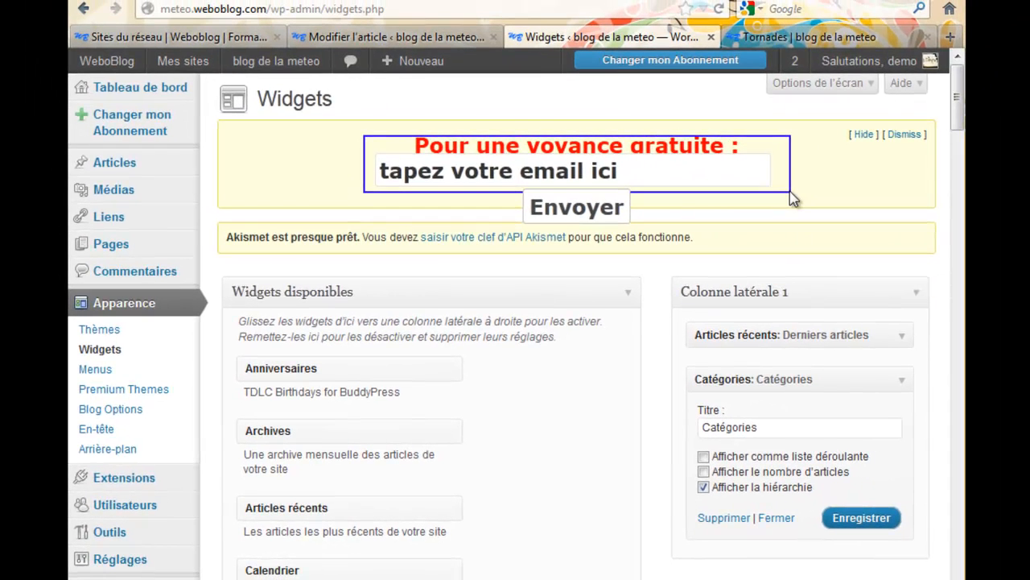
Step: Reload the public blog, and examine the archive pages of the "Catastrophes Naturelles" category and its "Tornades" subcategory
click(769, 37)
click(720, 10)
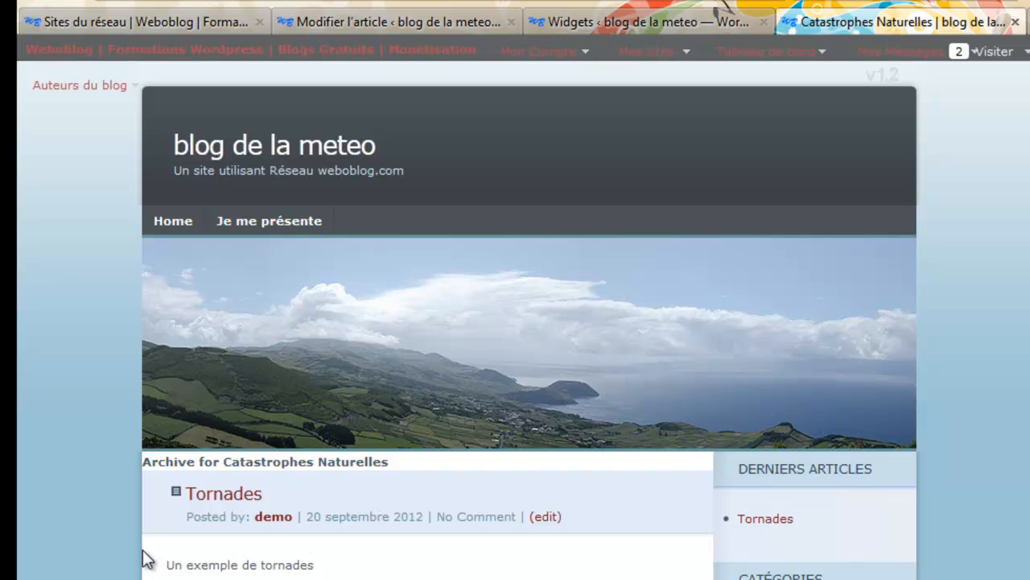
scroll(99, 511, down, 7)
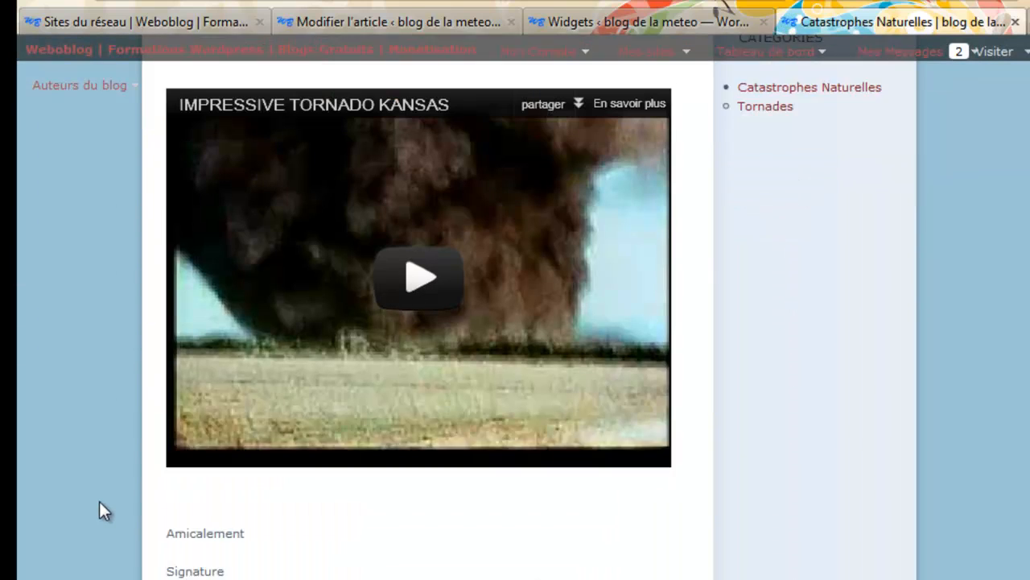
scroll(99, 502, down, 2)
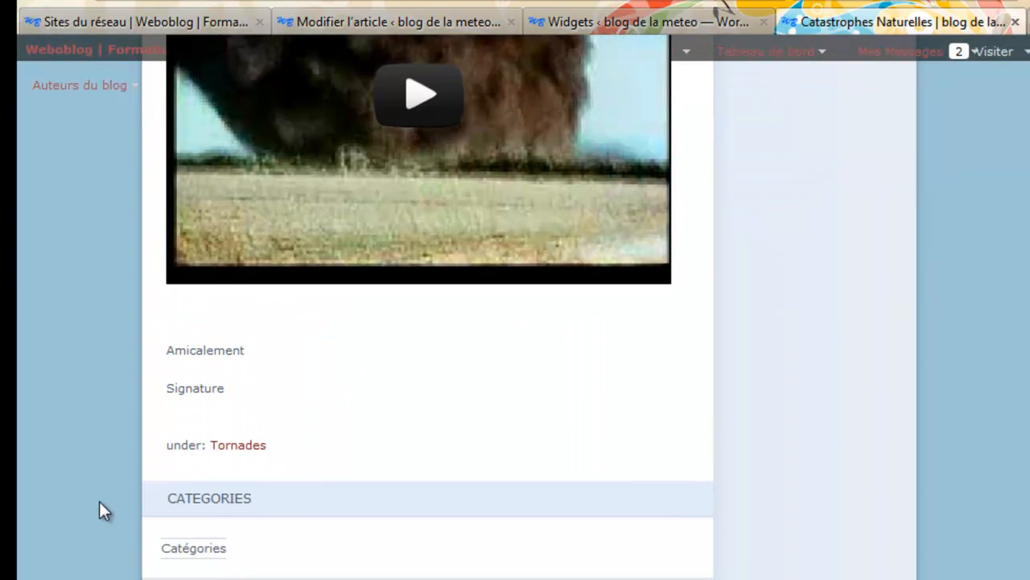
scroll(99, 511, up, 8)
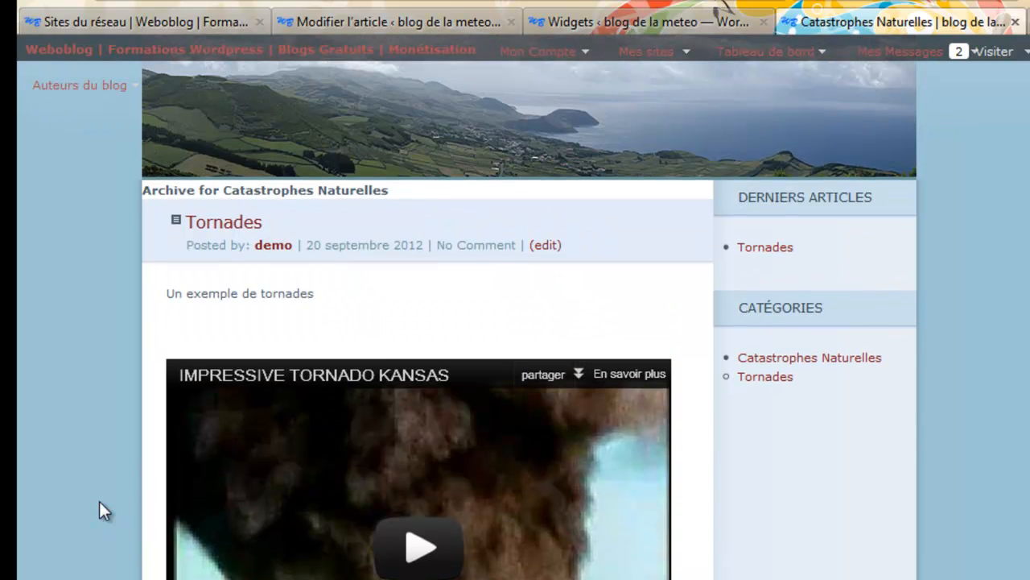
click(767, 377)
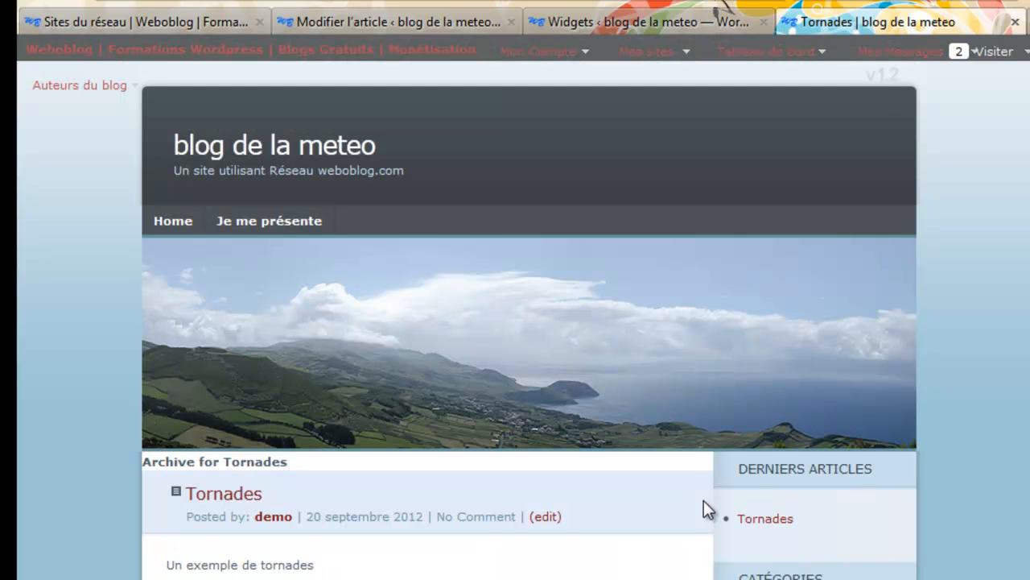
scroll(703, 500, down, 3)
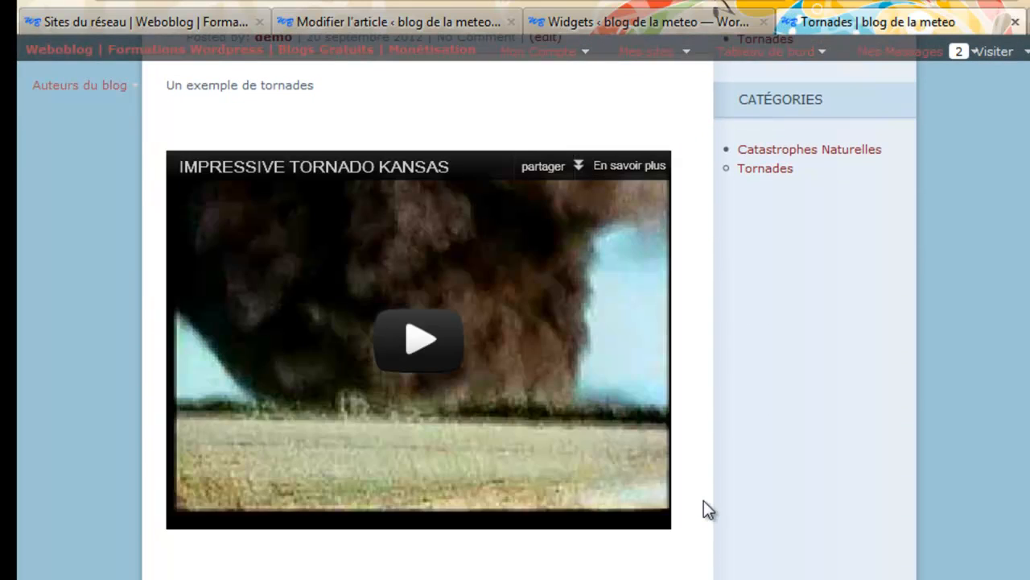
scroll(703, 500, up, 7)
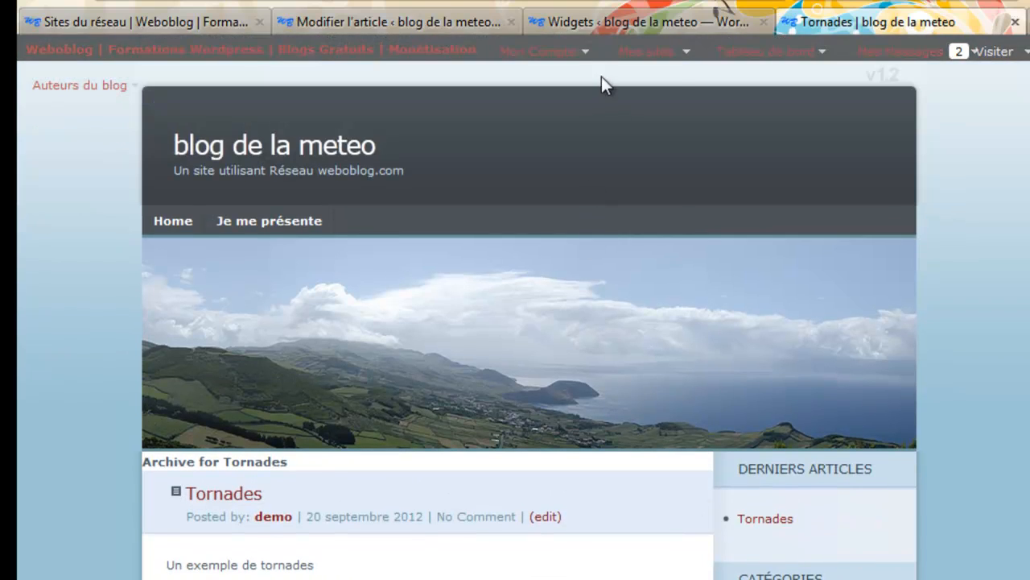
Step: In the blog administration, start a new article titled "Tsunami" with the text "Un exemple de tsunami" followed by blank lines
click(587, 22)
mouse_move(89, 166)
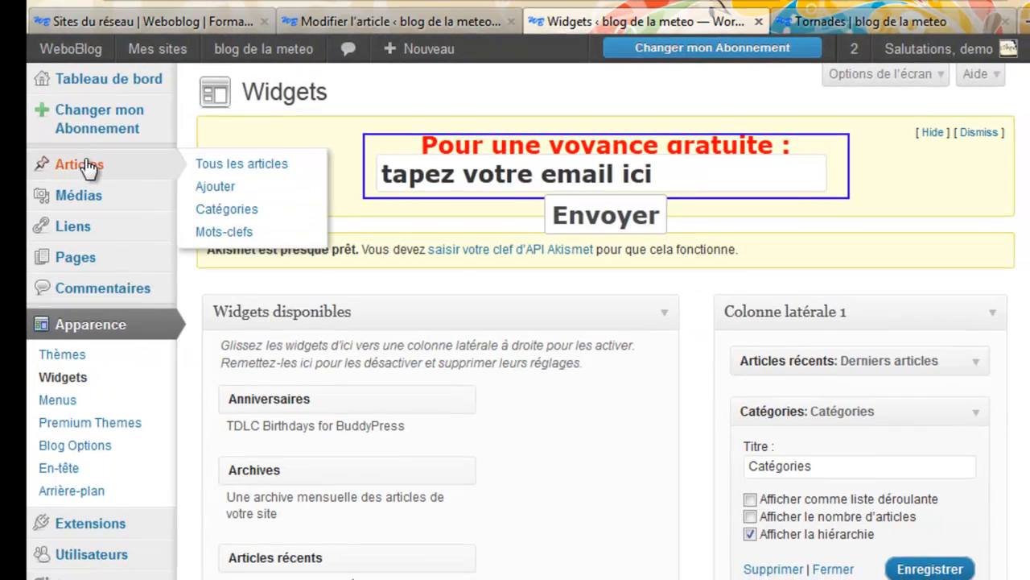
click(224, 189)
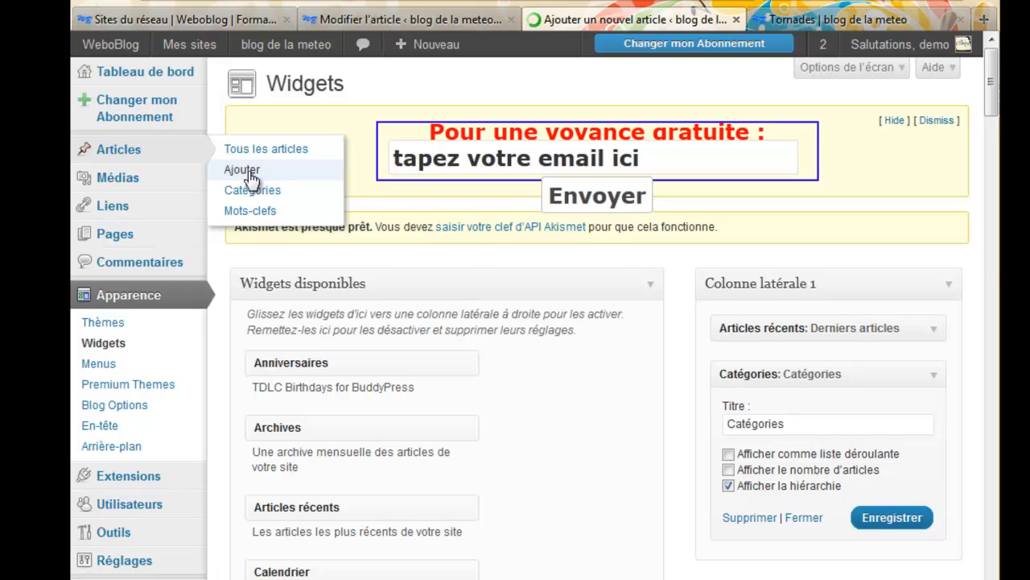
click(279, 293)
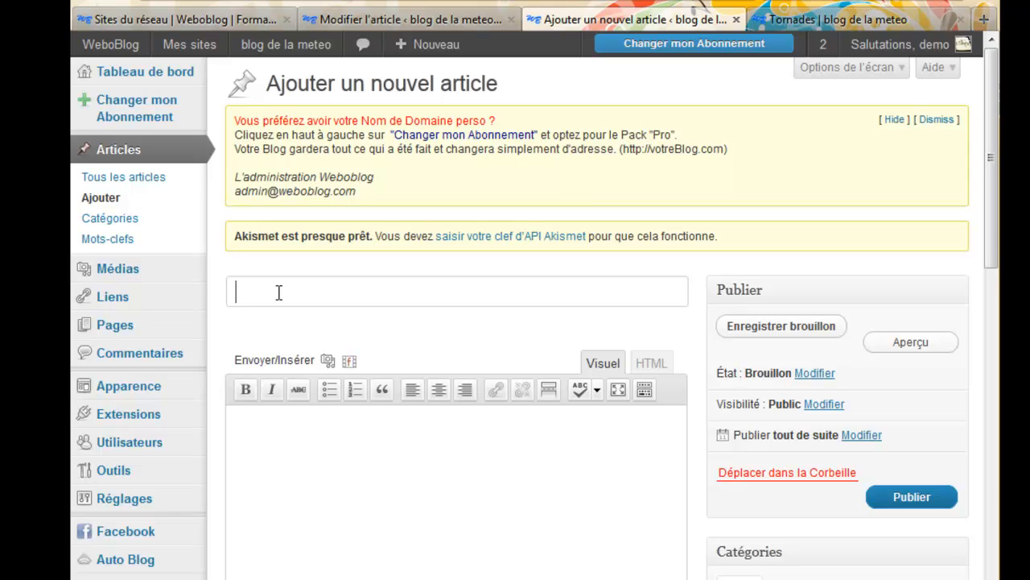
text(Tsunami)
click(288, 469)
text(Un exemple de tsuna)
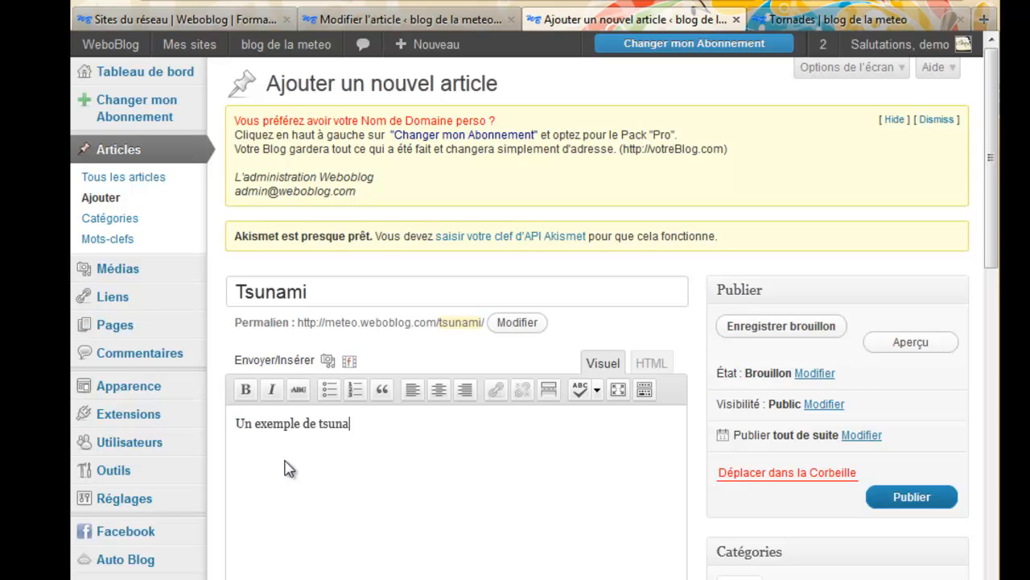
key(Return)
key(Return)
Step: Show the article's HTML source, and copy the iframe embed code of the "TERRIBLE NEW FOOTAGE of 2011" tsunami video from YouTube
scroll(653, 312, down, 1)
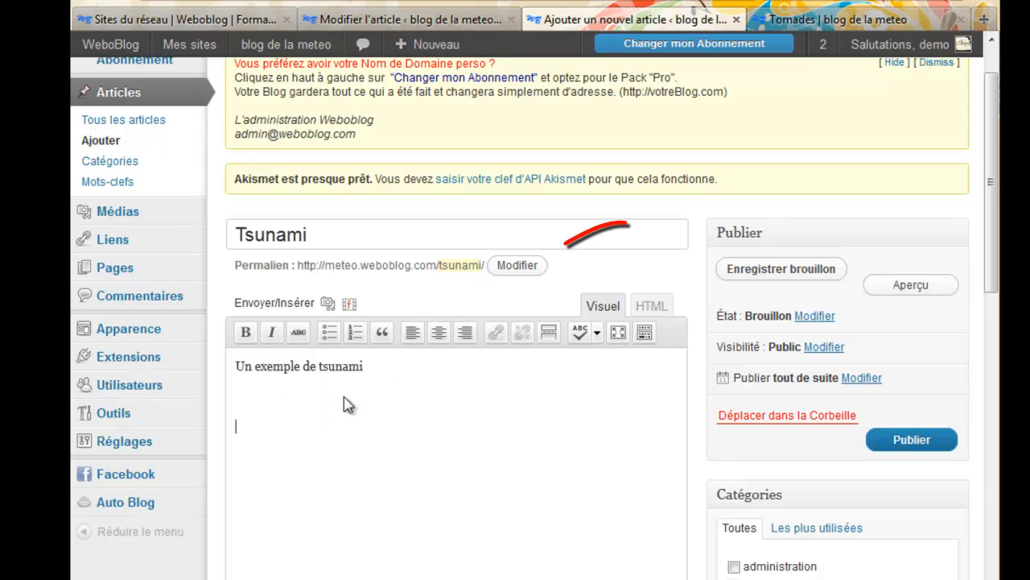
click(652, 307)
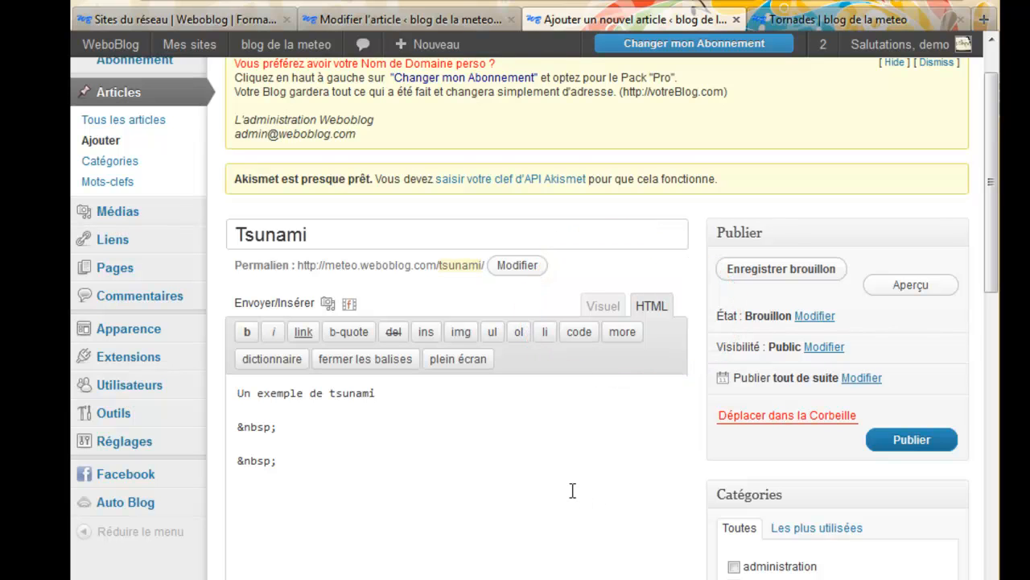
mouse_move(447, 578)
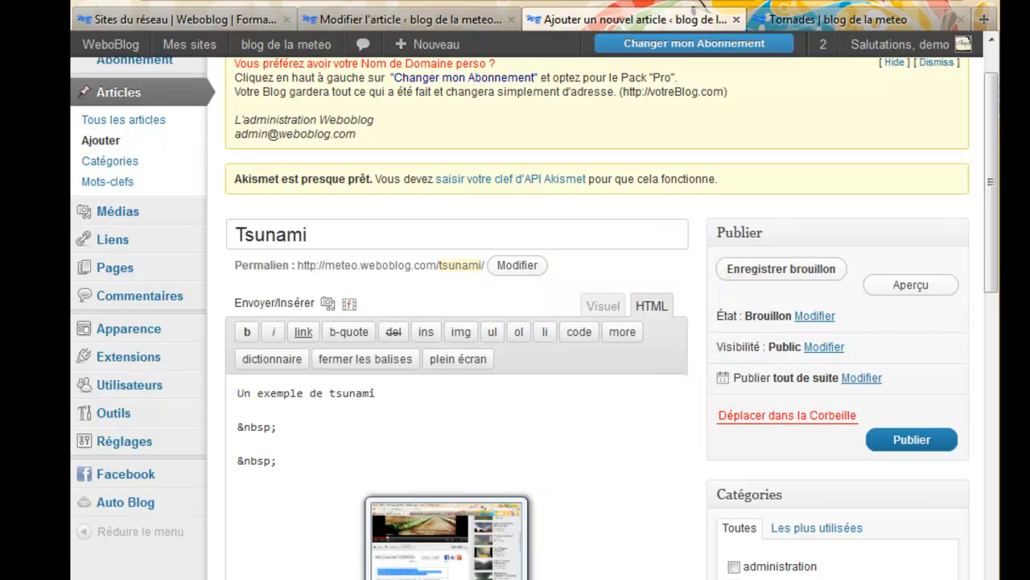
click(416, 511)
click(416, 510)
scroll(378, 491, down, 2)
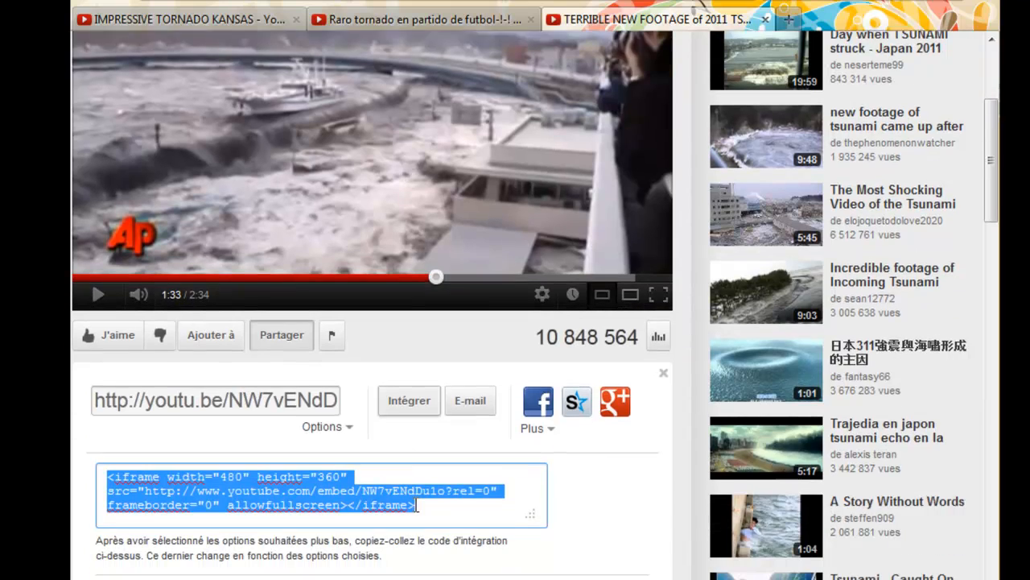
right_click(374, 482)
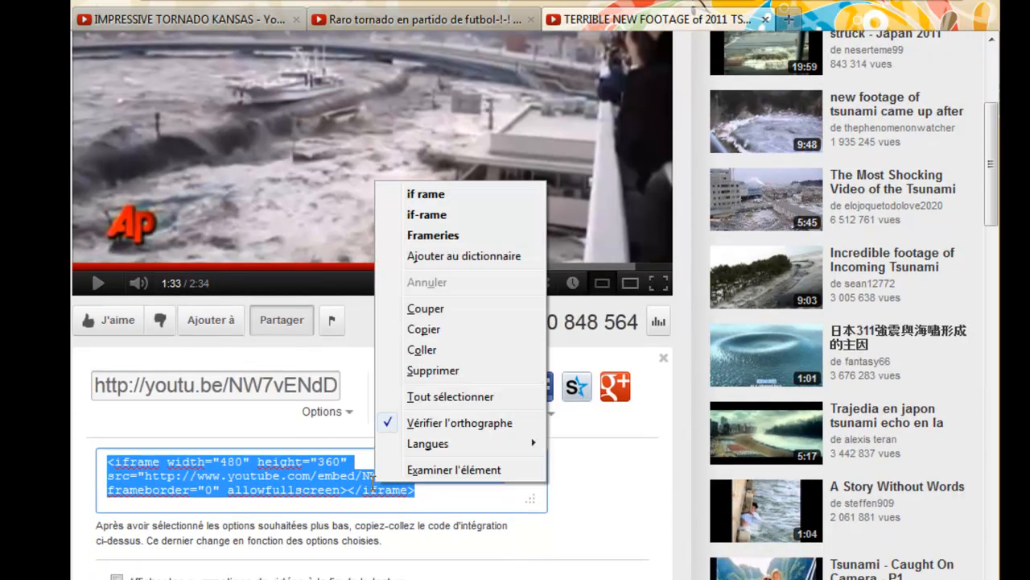
click(424, 329)
Step: Return to the Tsunami article and replace the last &nbsp; in its HTML source with the copied iframe code
click(916, 1)
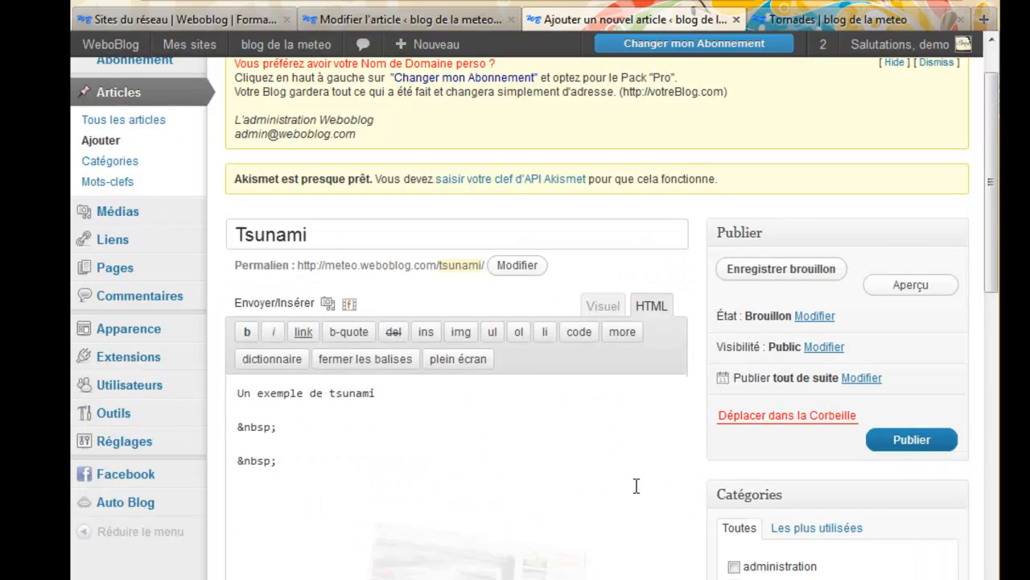
drag(277, 460, 237, 461)
right_click(238, 459)
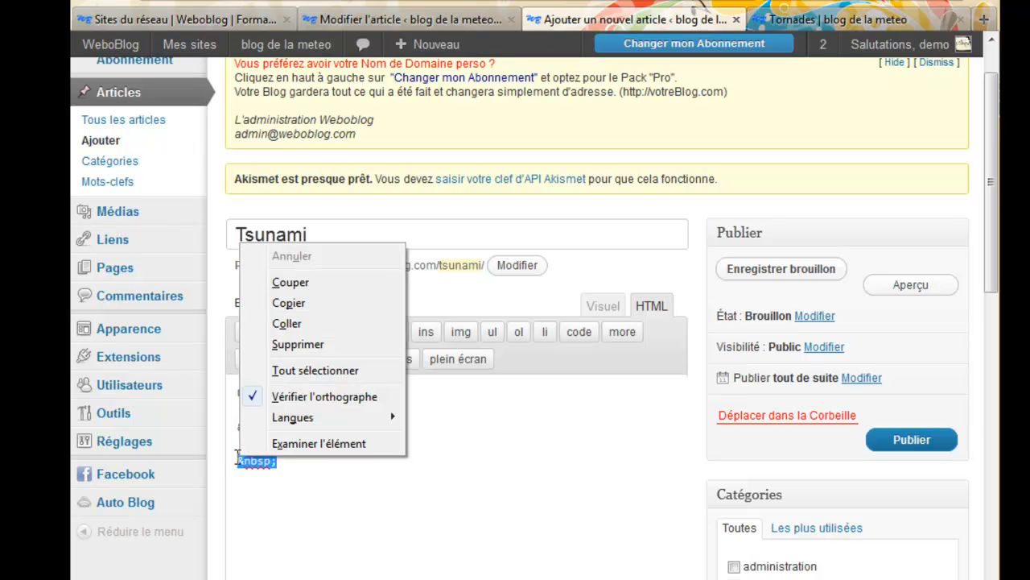
click(296, 326)
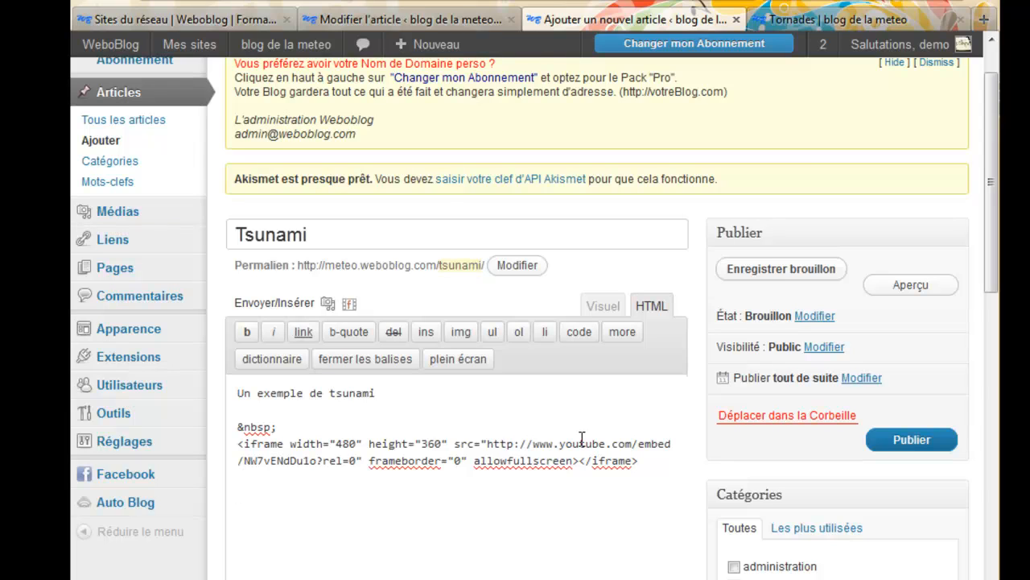
Step: In the visual view of the article, add the closing lines "Amicalement" and "Signature" below the embedded video
click(603, 307)
drag(679, 437, 683, 547)
drag(982, 281, 986, 342)
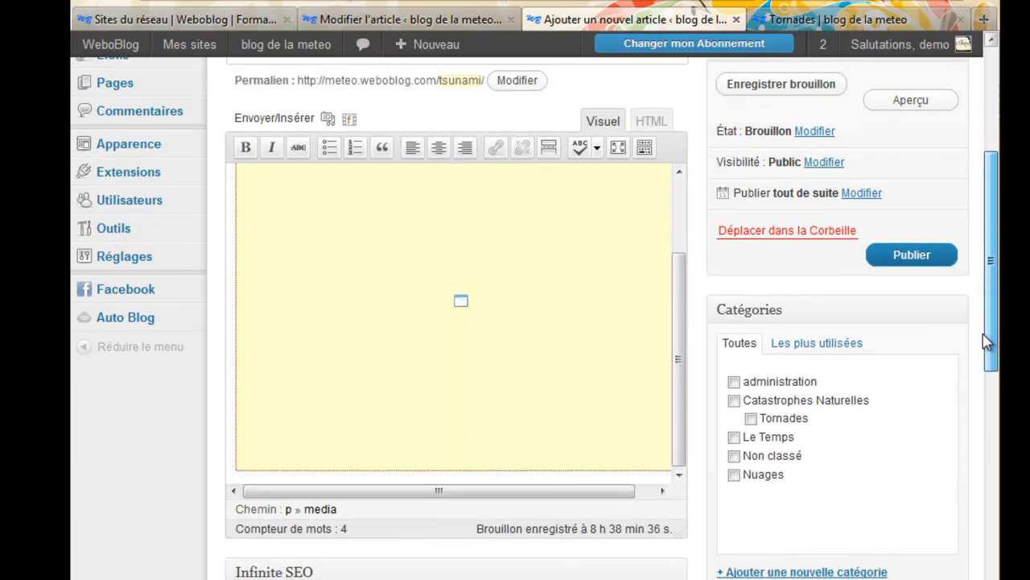
click(662, 490)
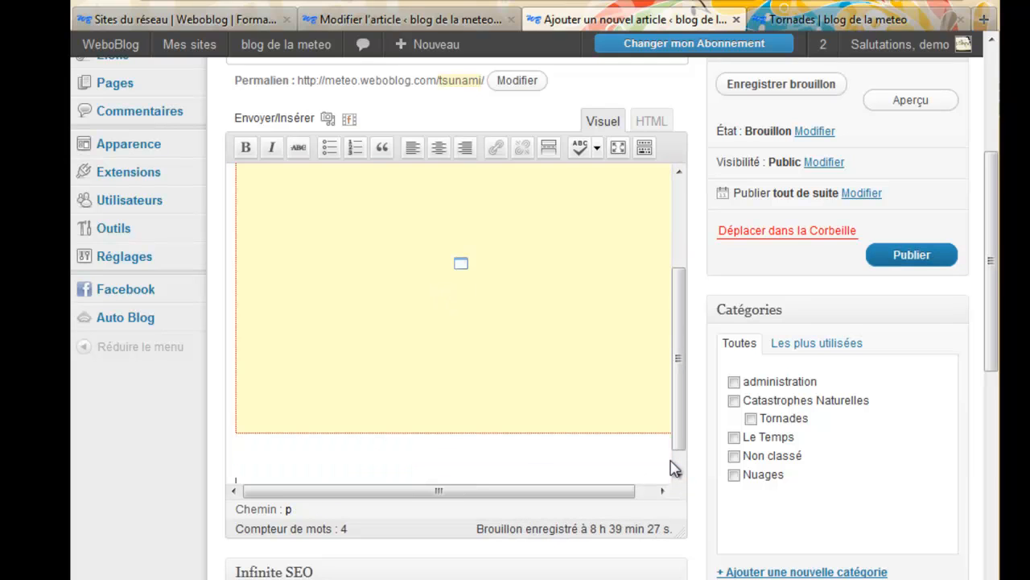
text(Amicalement)
key(Return)
text(Si)
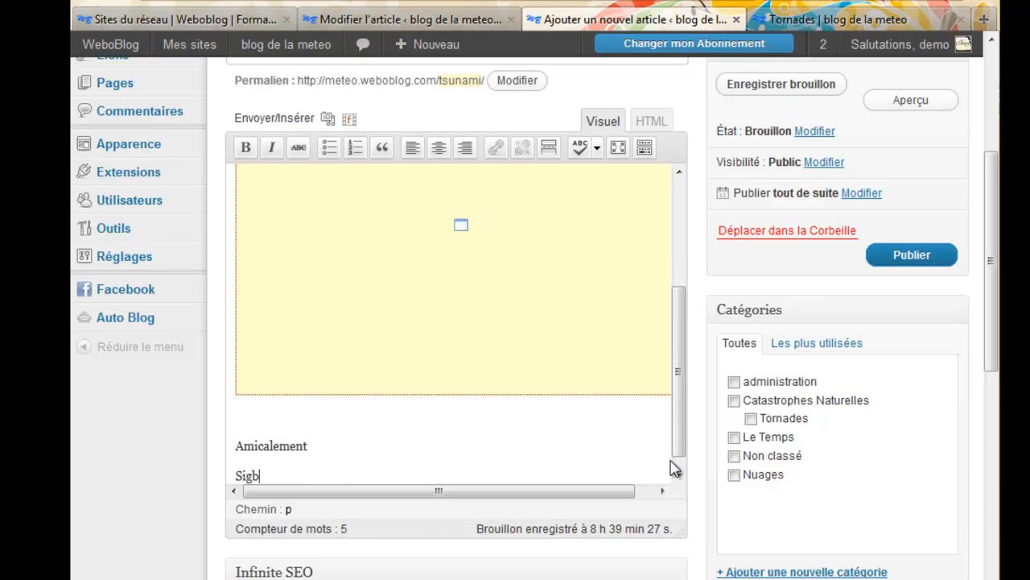
text(gnature)
key(Return)
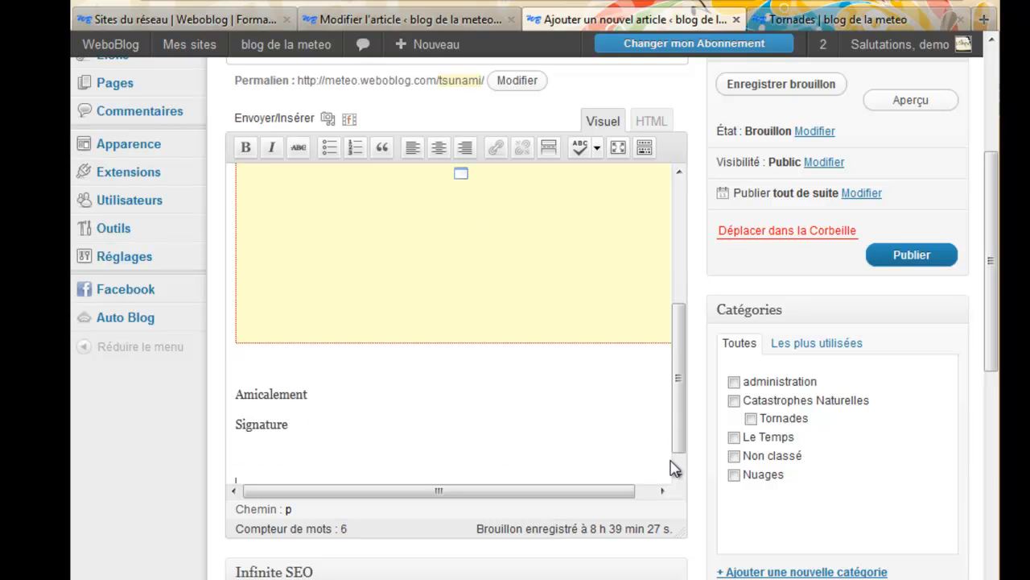
Step: Add a new category "Tsunami" under the parent "Catastrophes Naturelles" and assign it to the article
mouse_move(681, 446)
mouse_down()
mouse_move(672, 321)
mouse_move(676, 331)
mouse_up()
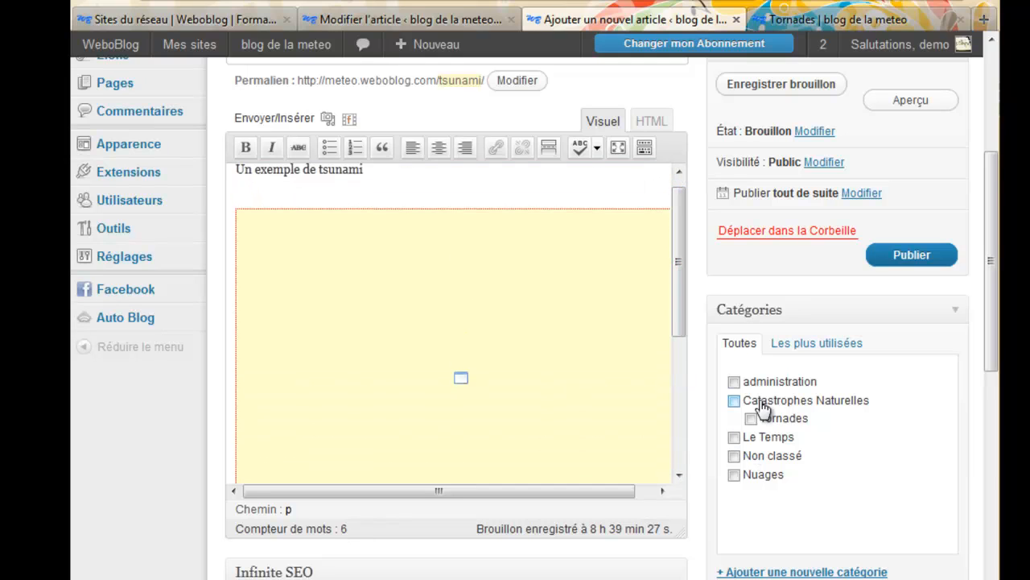
scroll(707, 505, down, 3)
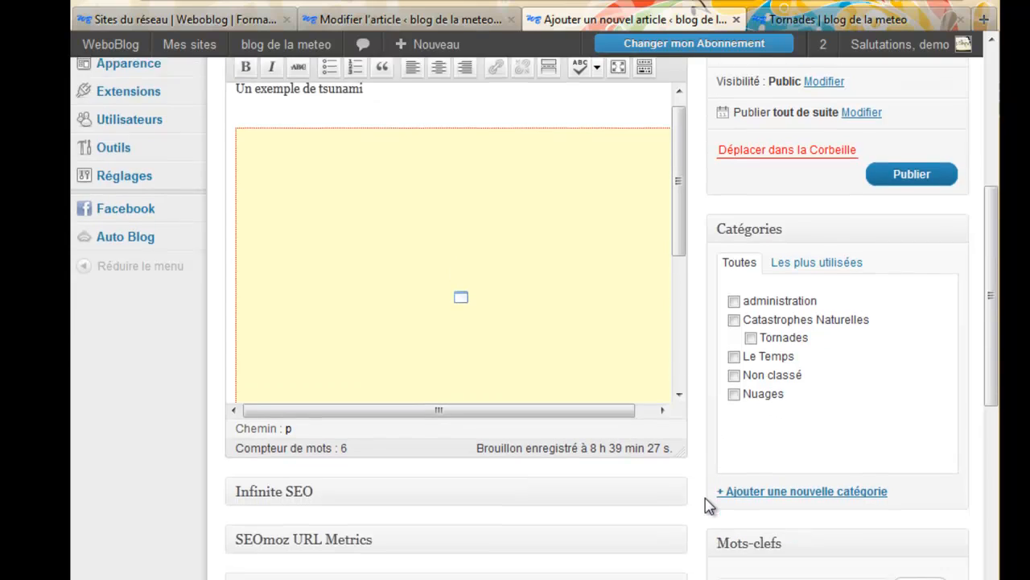
click(759, 473)
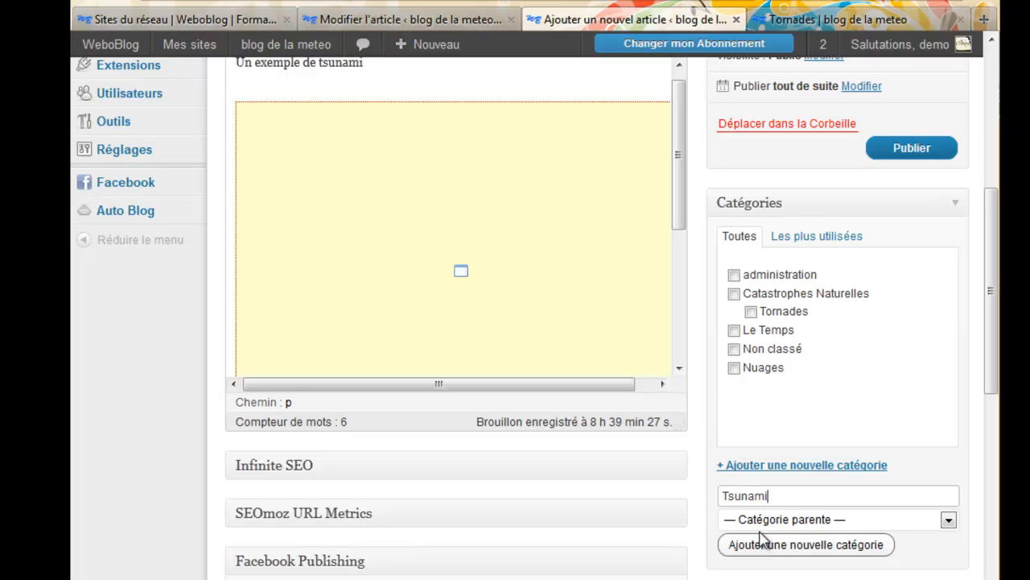
click(764, 521)
click(765, 427)
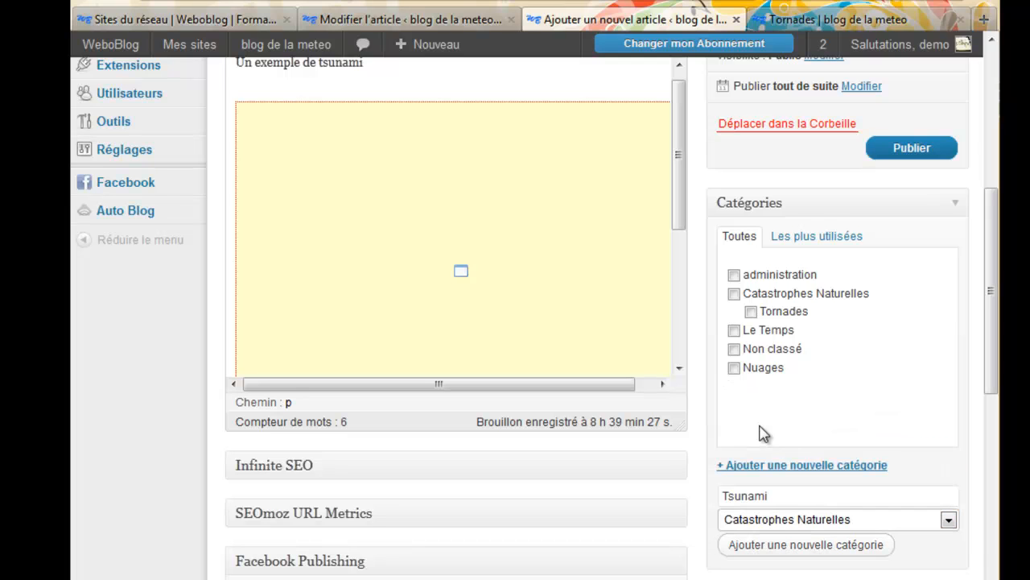
click(761, 547)
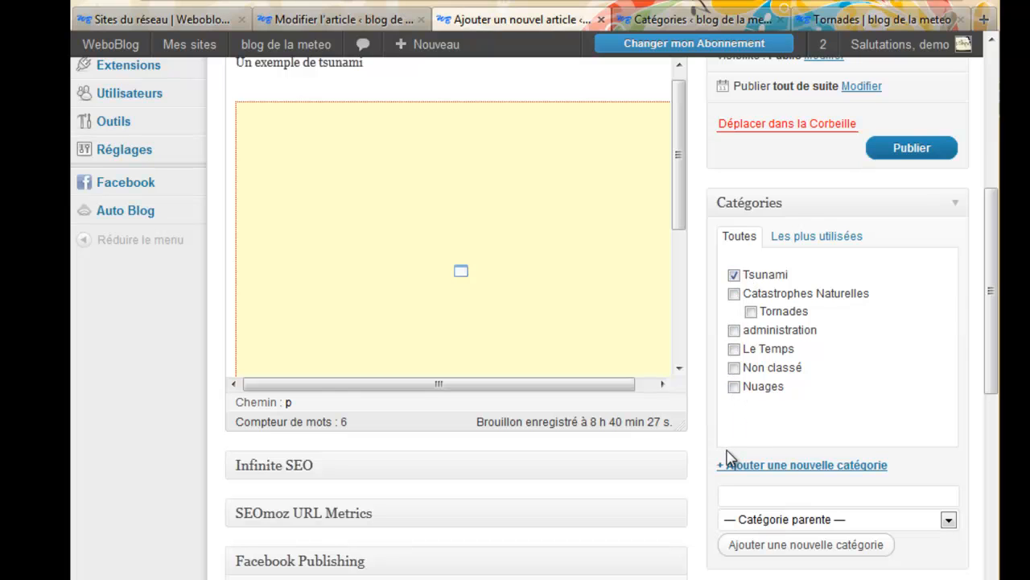
Step: Publish the Tsunami article and close the separate category administration page
scroll(727, 457, up, 3)
click(910, 259)
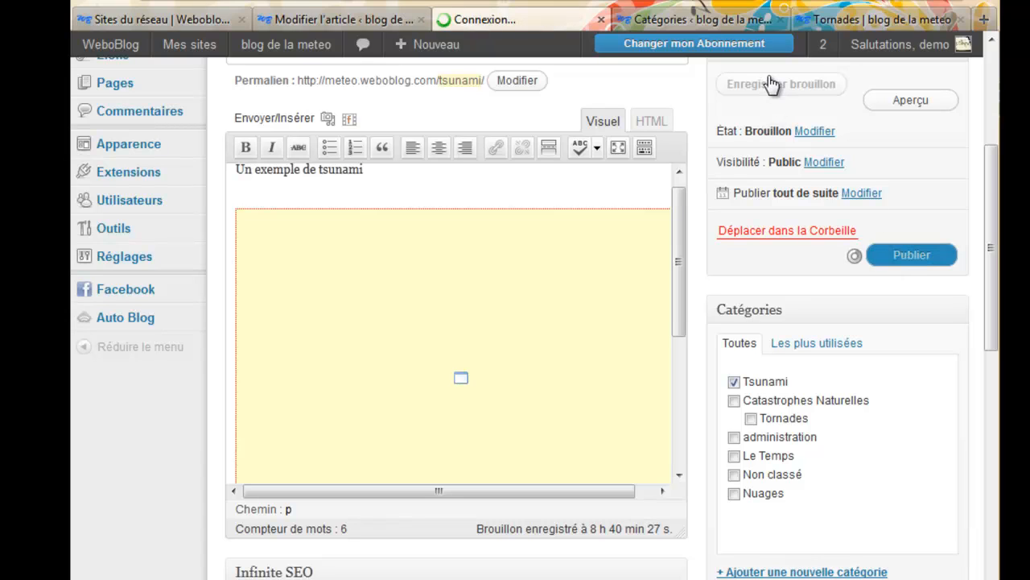
click(782, 20)
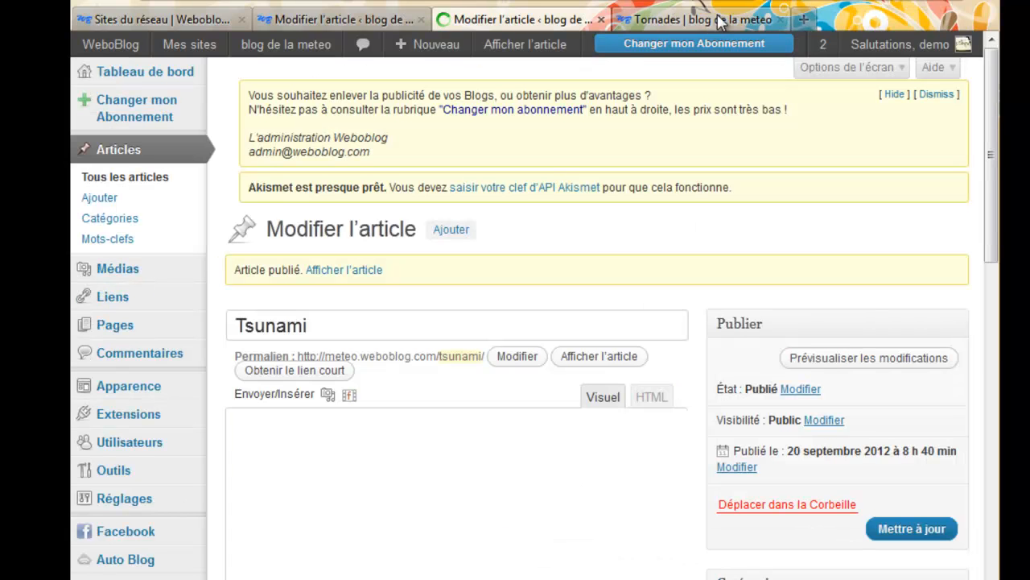
Step: Open the public blog's home page and examine both articles, their embedded videos and the sidebar lists of recent articles and categories
click(720, 21)
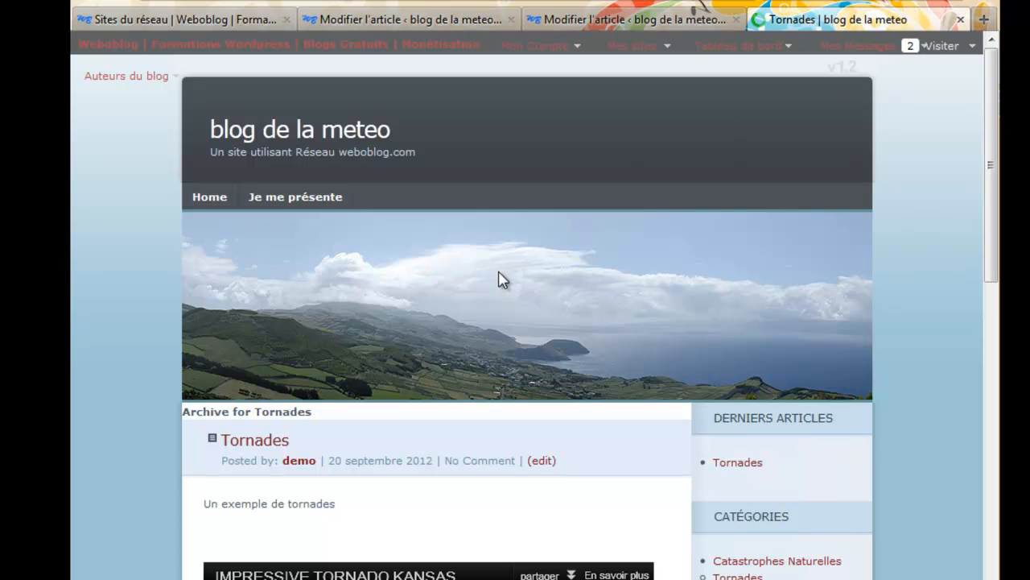
click(252, 142)
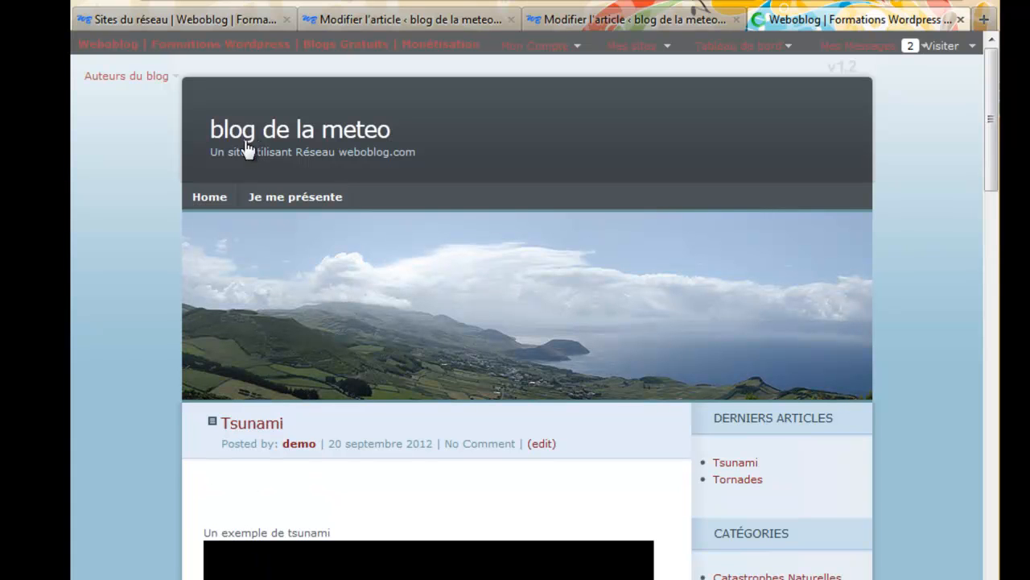
scroll(148, 391, down, 3)
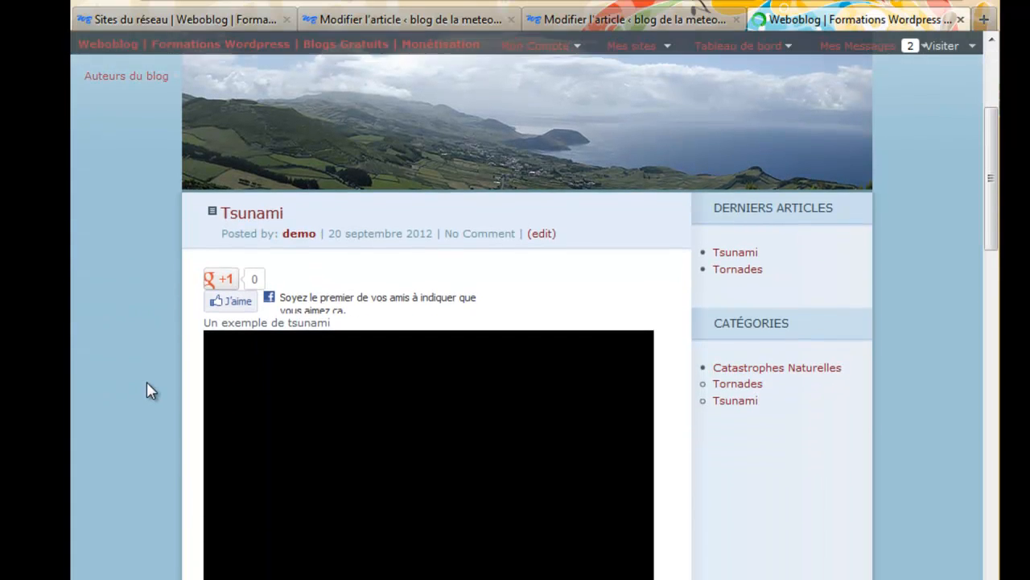
scroll(147, 391, down, 3)
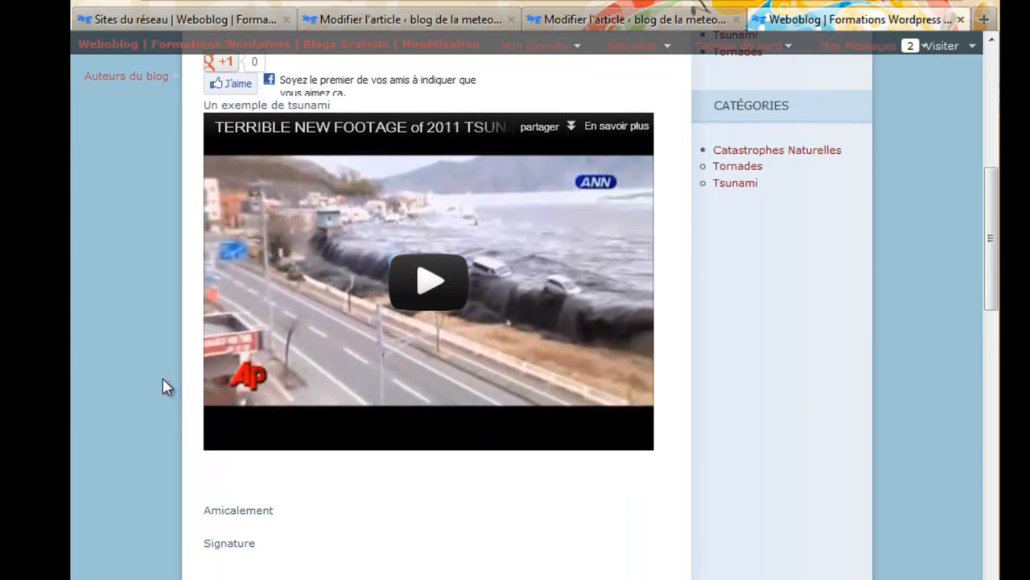
scroll(162, 380, down, 7)
scroll(163, 380, down, 3)
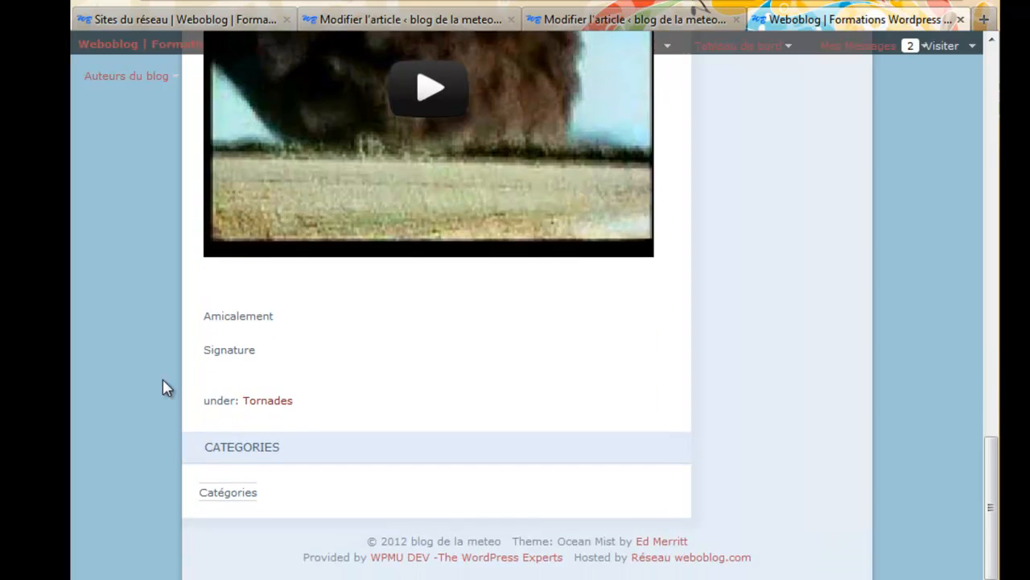
scroll(164, 380, up, 6)
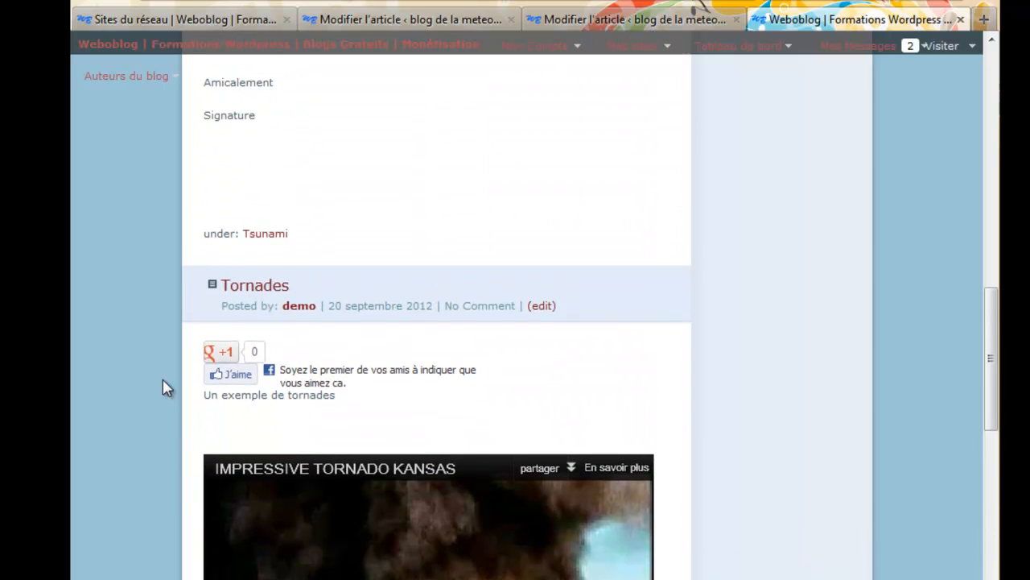
scroll(163, 380, up, 7)
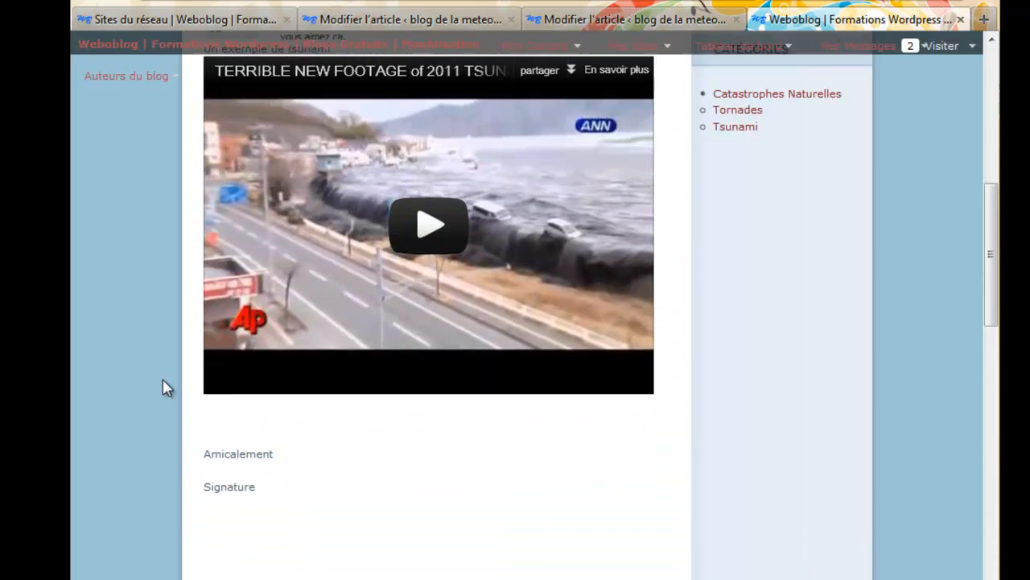
scroll(163, 378, up, 1)
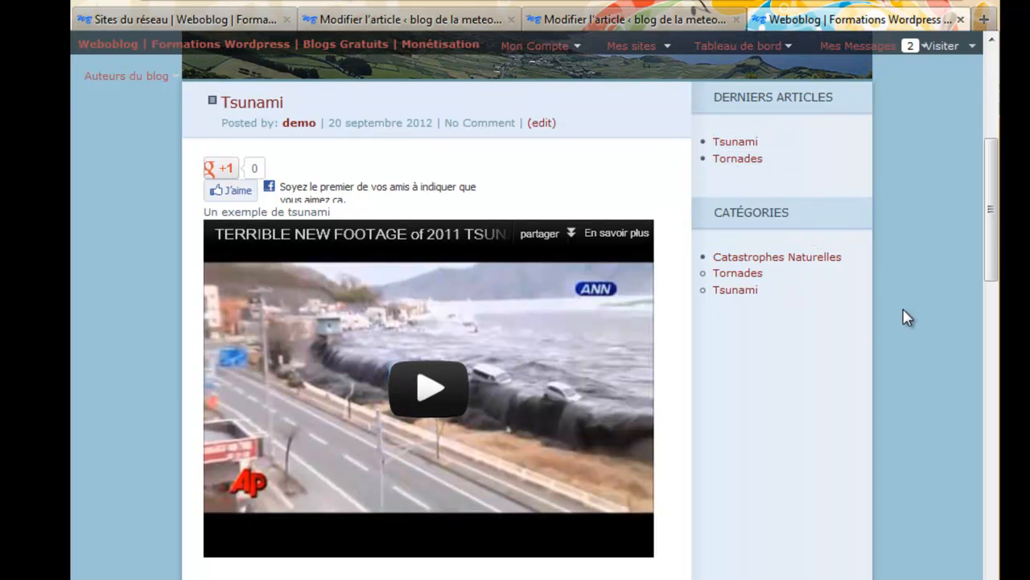
scroll(904, 316, up, 2)
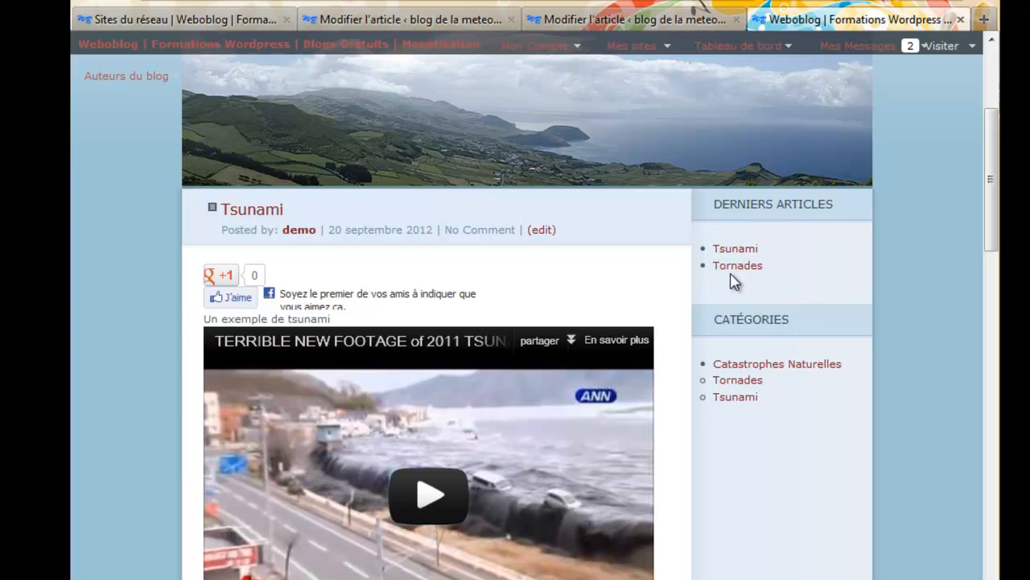
Step: Open the archive page of the "Tsunami" subcategory and look through the article listed there
click(730, 397)
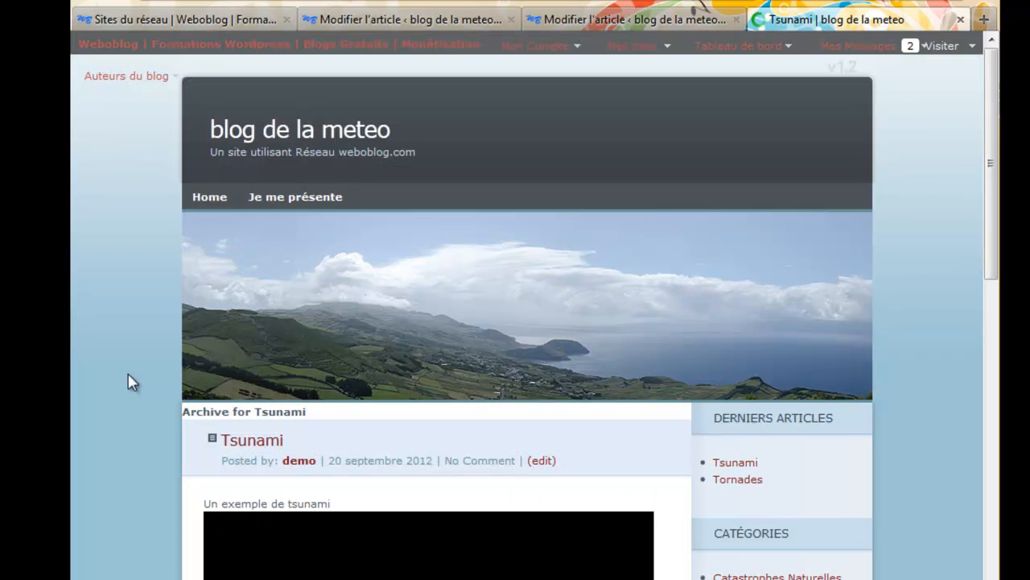
scroll(158, 371, down, 10)
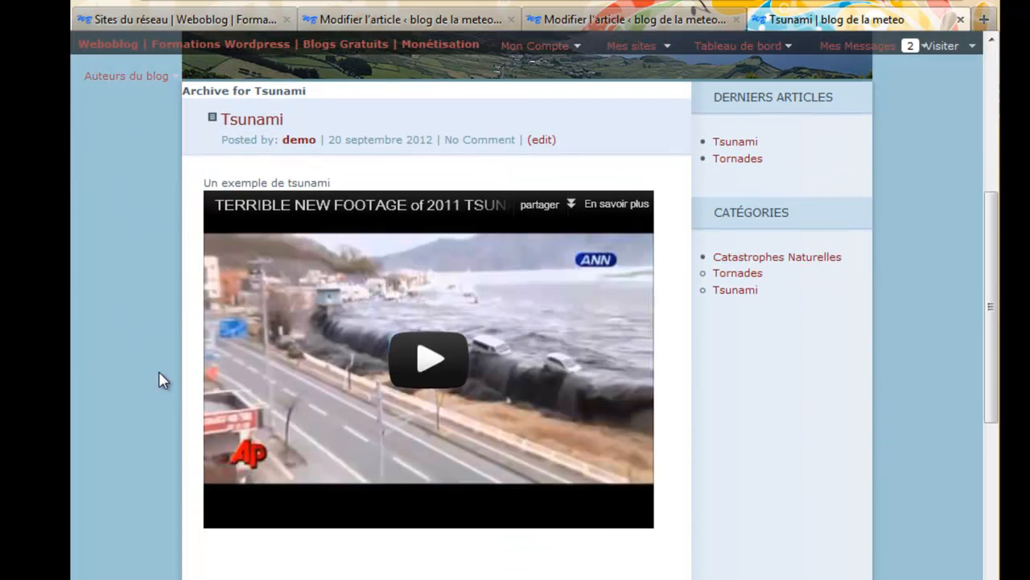
scroll(158, 373, down, 3)
scroll(158, 373, up, 10)
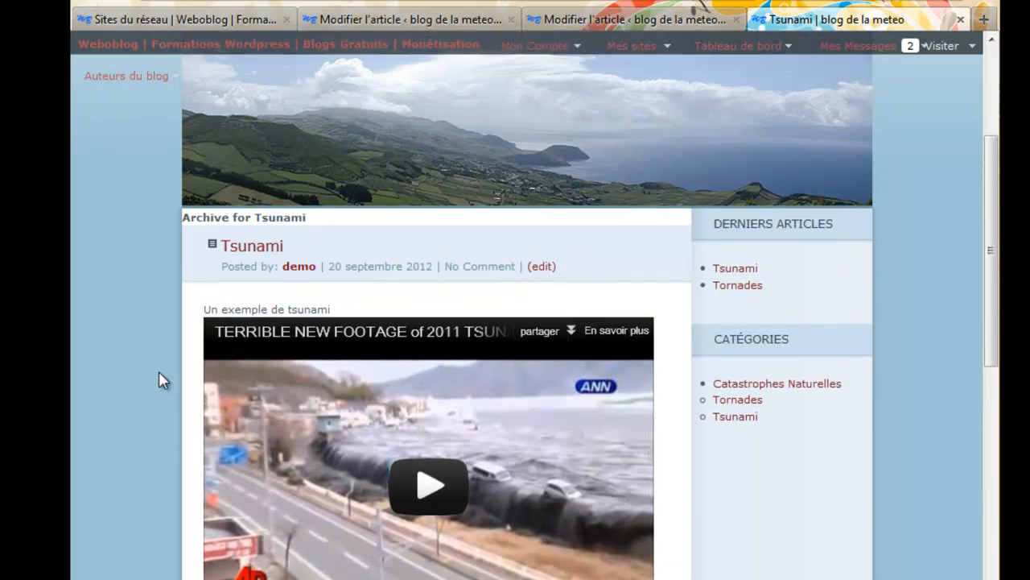
Step: Open the archive page of the parent category "Catastrophes Naturelles" and look through the articles listed there
click(815, 429)
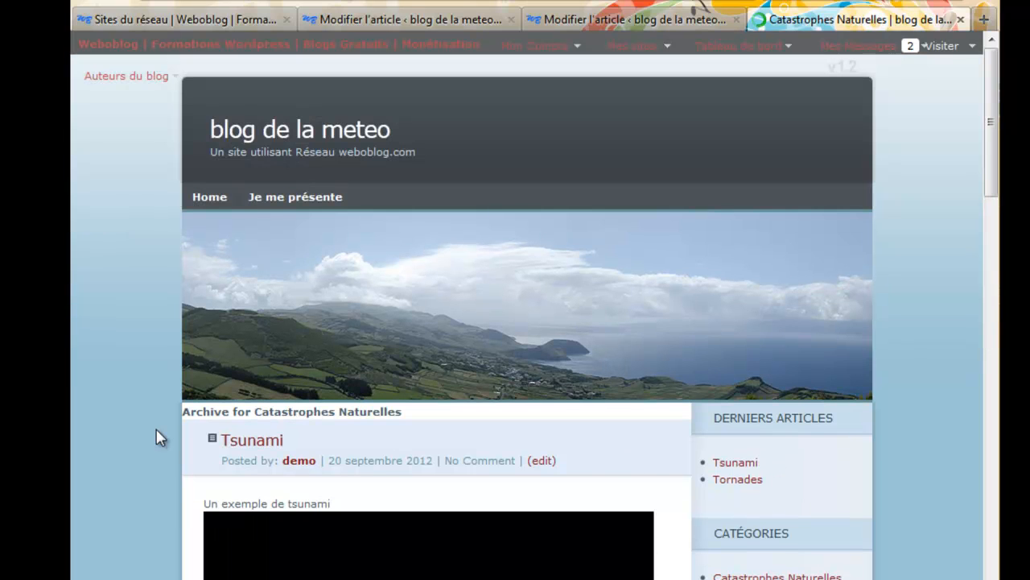
scroll(156, 434, down, 5)
scroll(156, 434, down, 10)
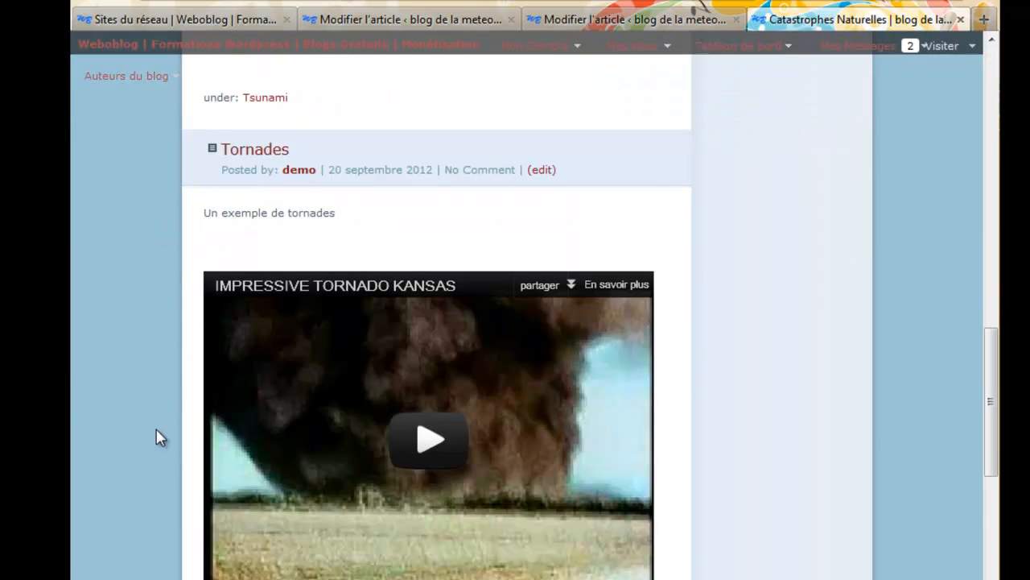
scroll(160, 437, up, 15)
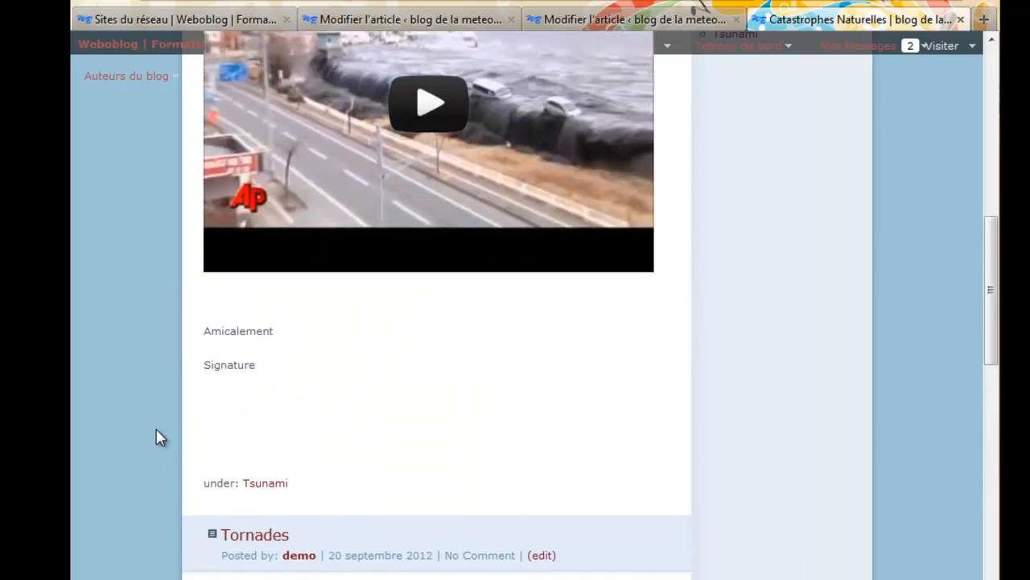
scroll(156, 438, down, 1)
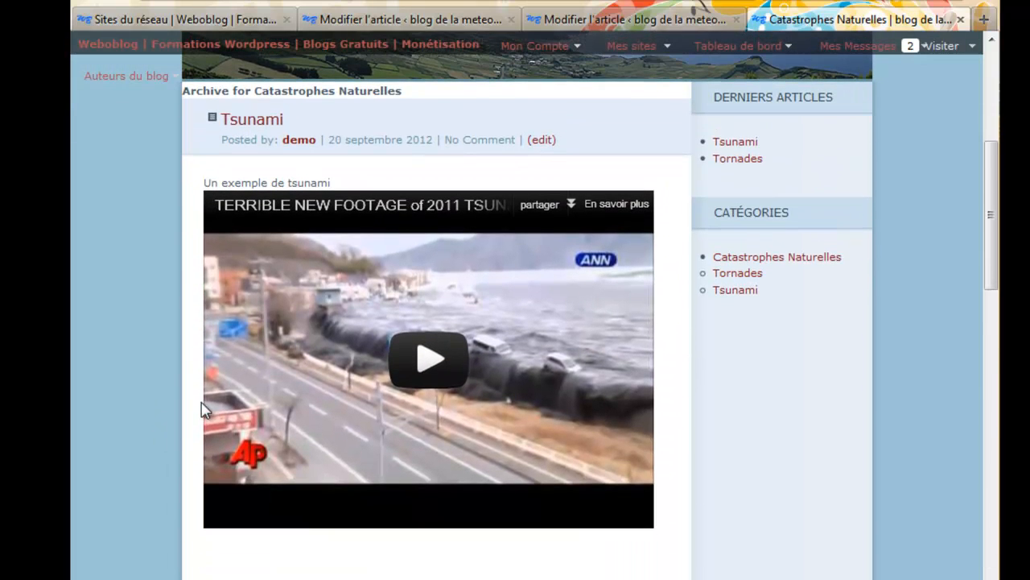
Step: Open the Tsunami article's own page and examine its sharing buttons, embedded video, category link and comment form
click(242, 123)
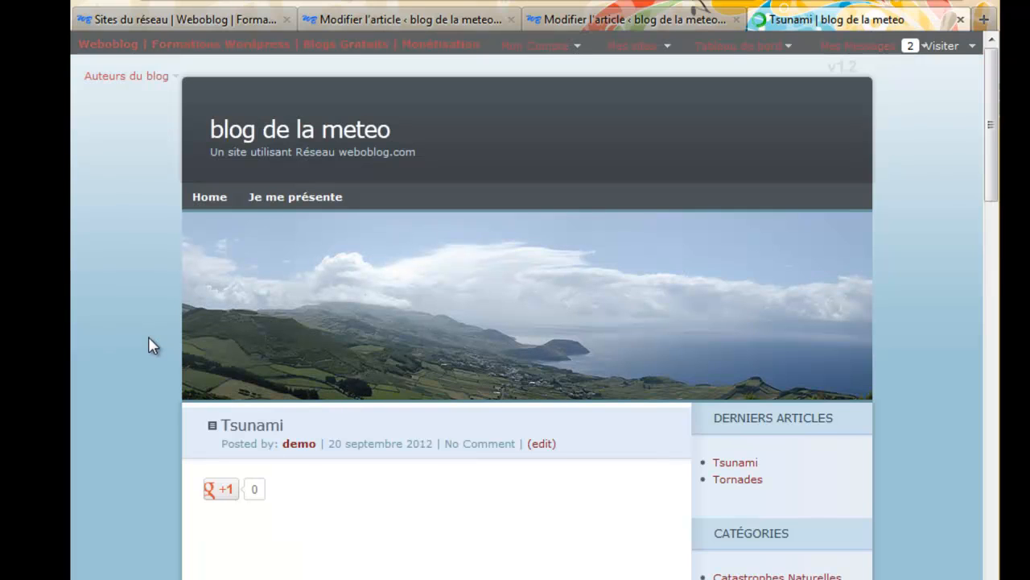
scroll(150, 345, down, 2)
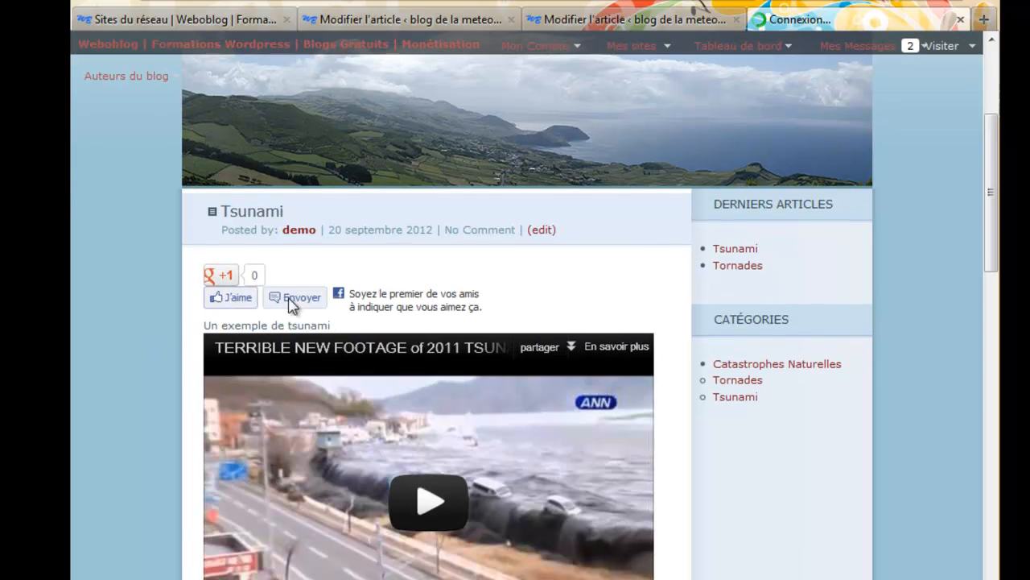
scroll(152, 405, down, 2)
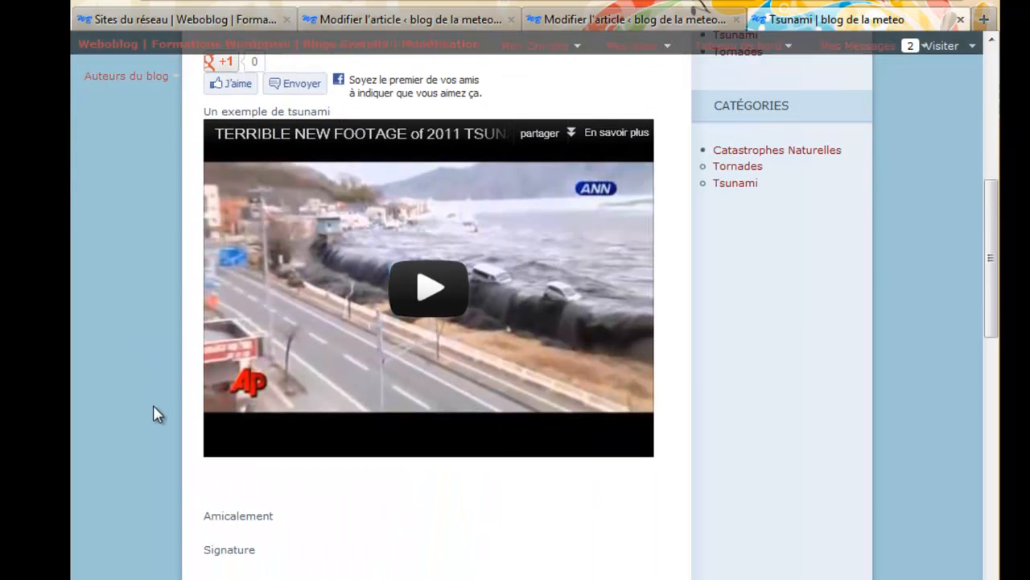
scroll(153, 405, down, 2)
scroll(153, 405, down, 5)
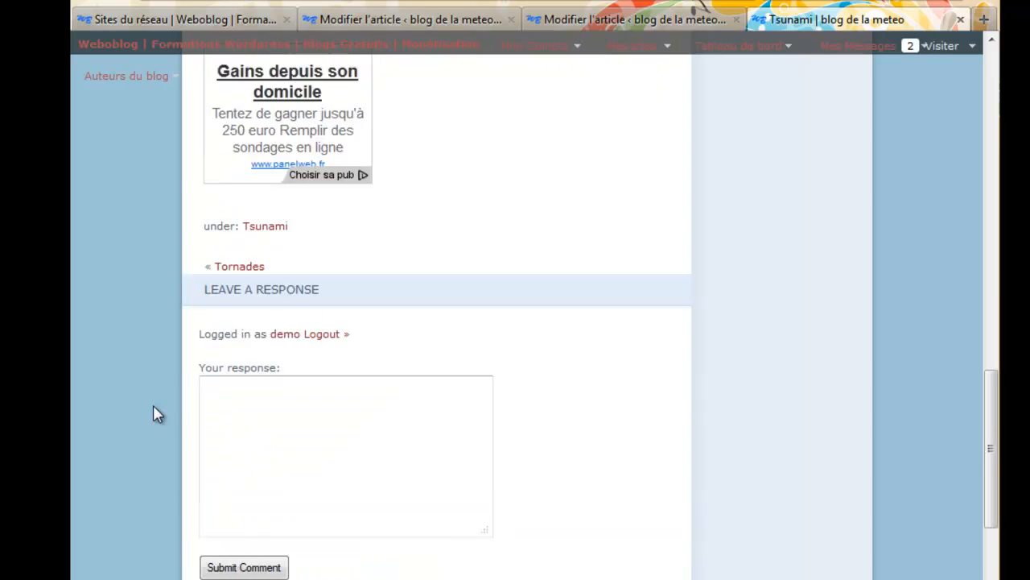
scroll(157, 416, up, 6)
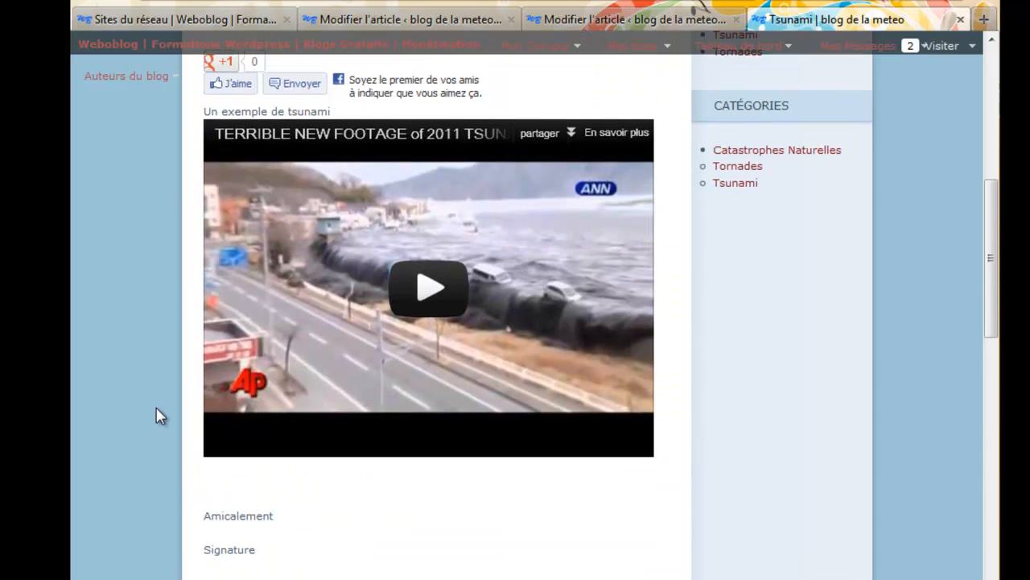
Step: Play the embedded tsunami video, skip ahead to about 0:55, pause it and return to the start of the article page
click(425, 294)
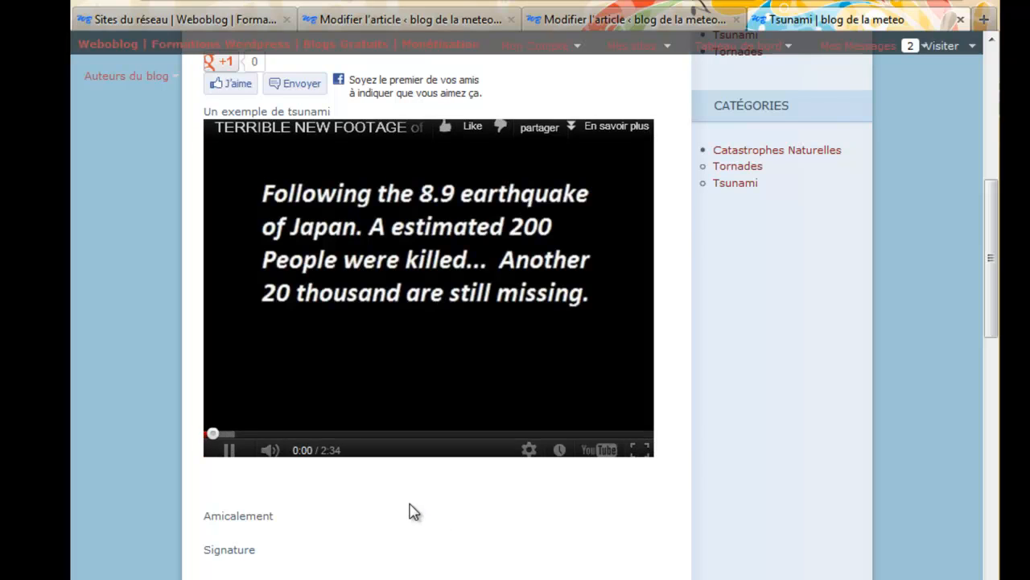
drag(218, 428, 357, 436)
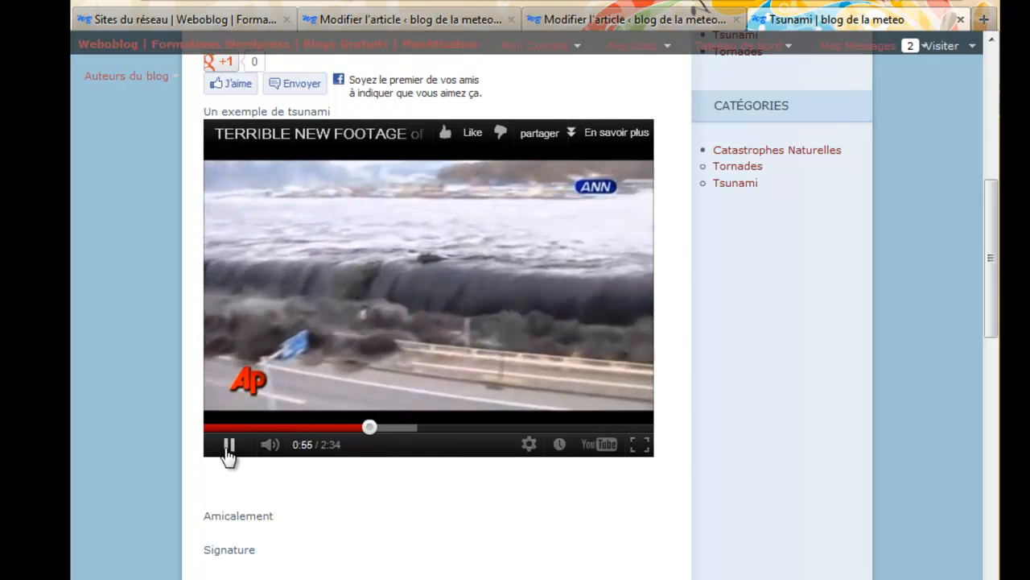
click(228, 457)
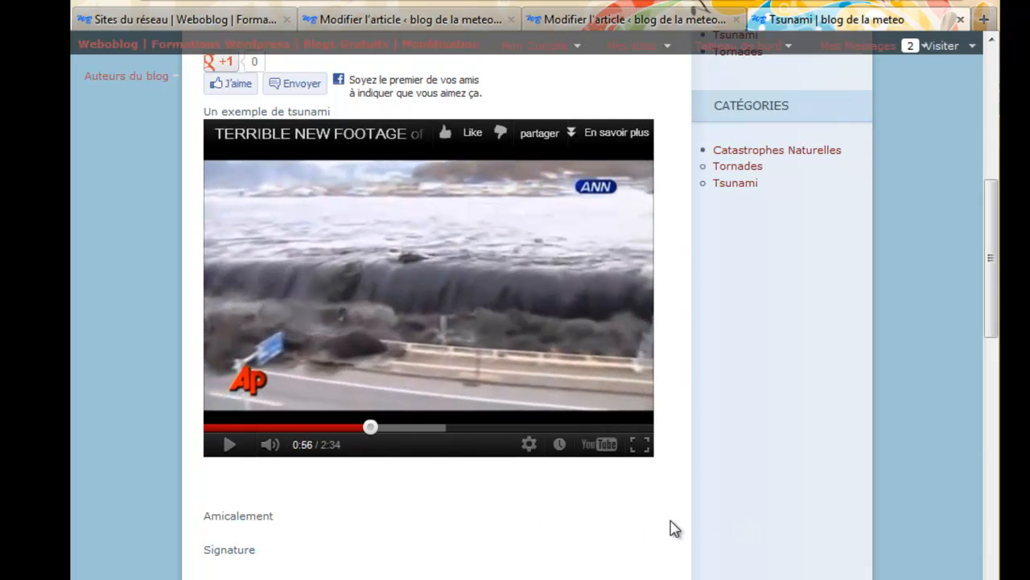
scroll(674, 529, up, 3)
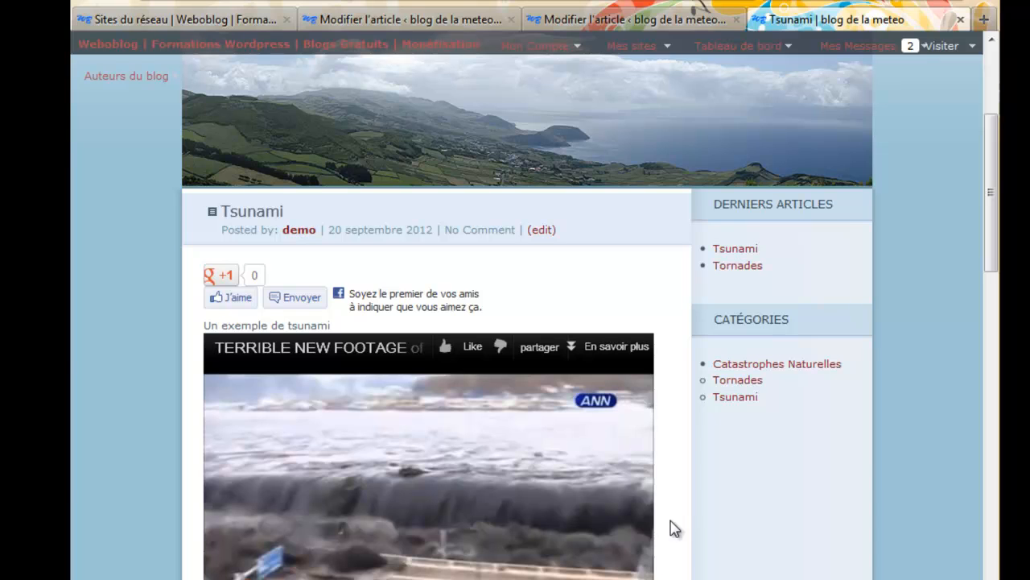
scroll(675, 529, up, 2)
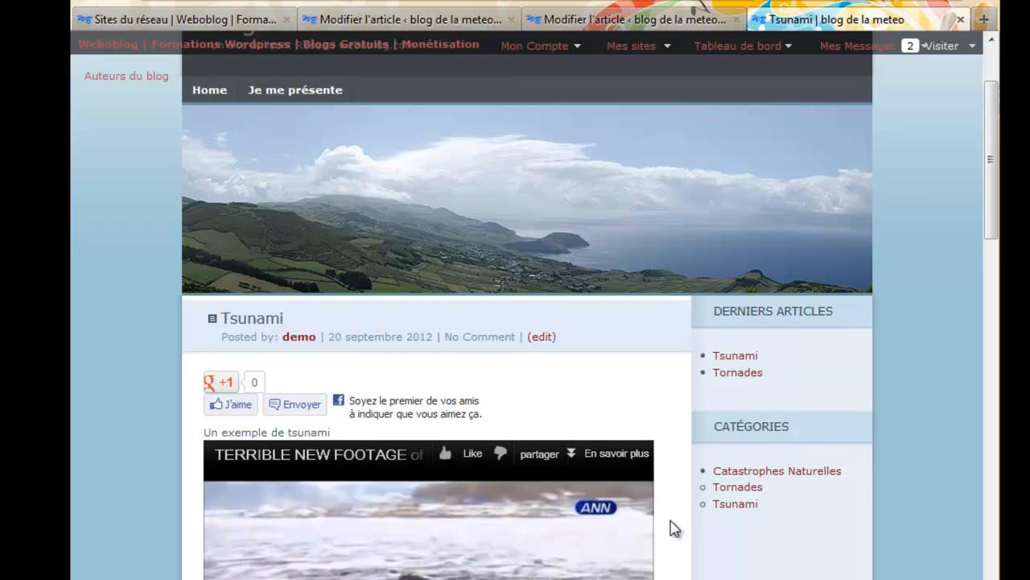
scroll(675, 529, up, 2)
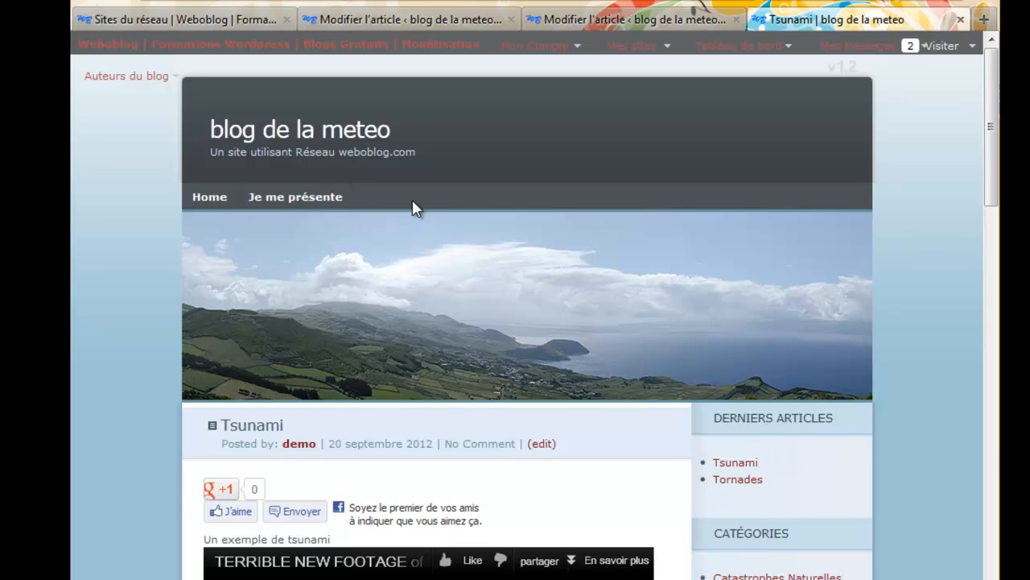
Step: Open the blog's "Je me présente" page, look through its content and return to the blog's home page
click(310, 203)
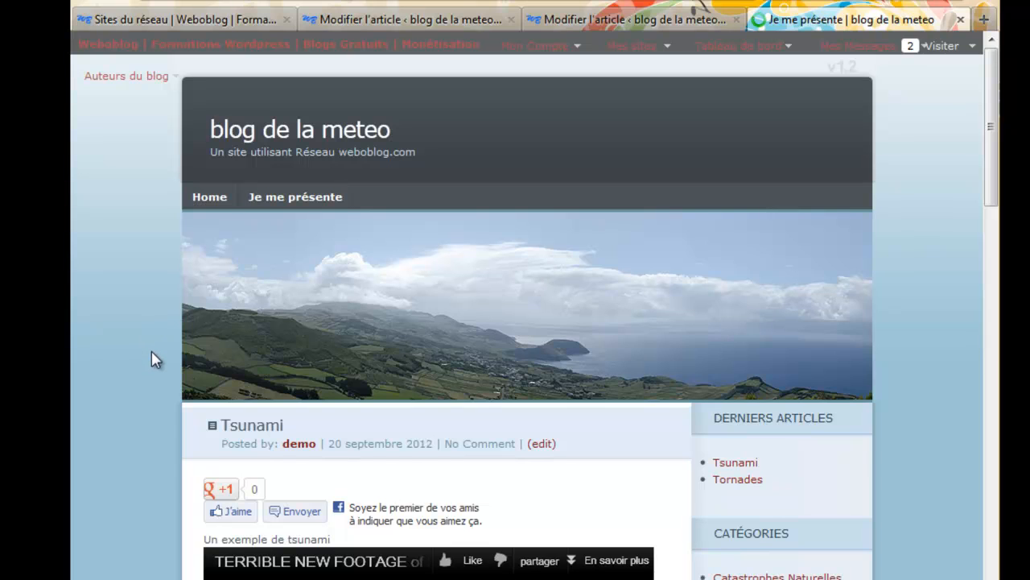
scroll(151, 350, down, 3)
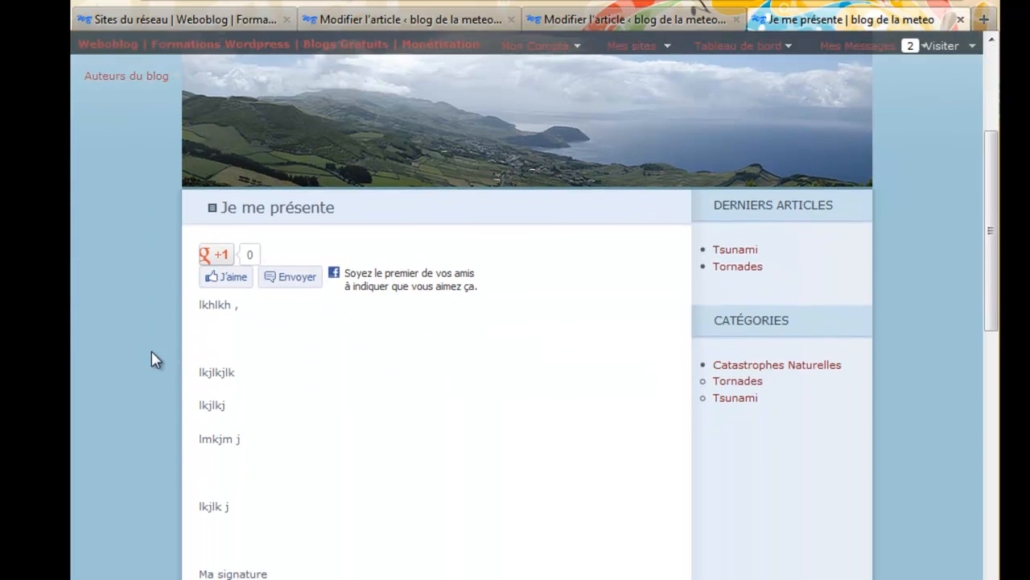
scroll(151, 351, down, 3)
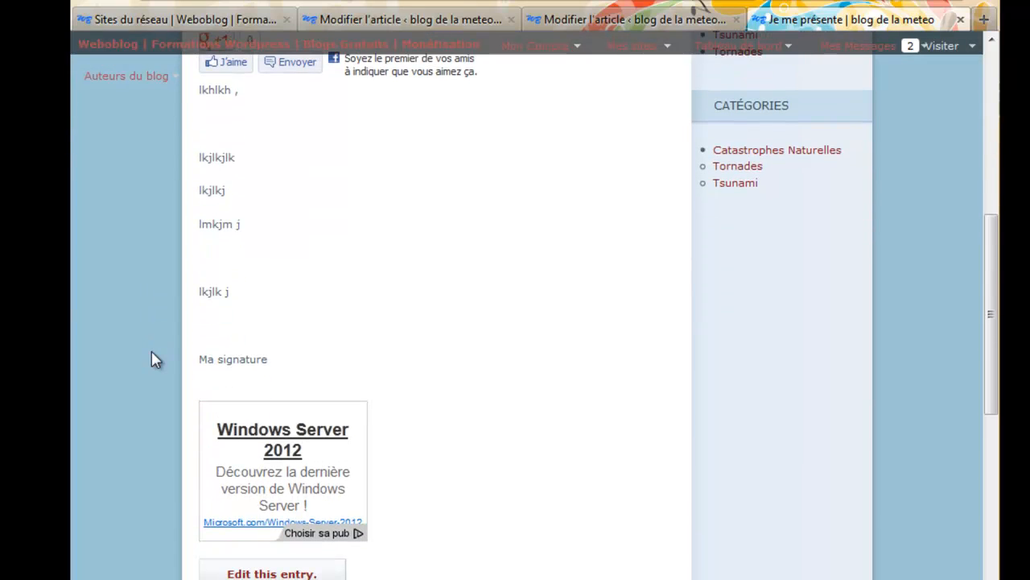
scroll(125, 342, up, 2)
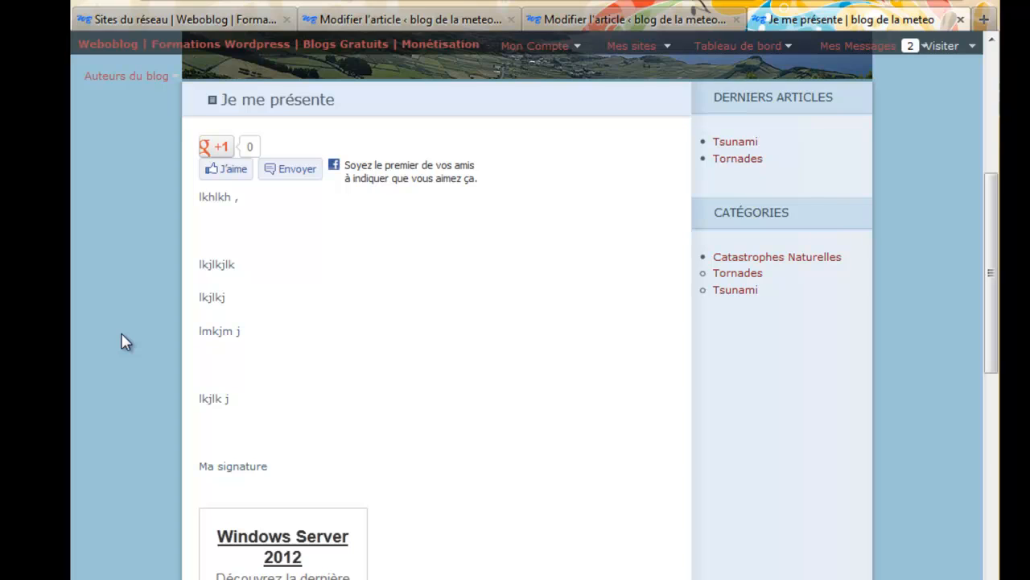
scroll(124, 342, up, 2)
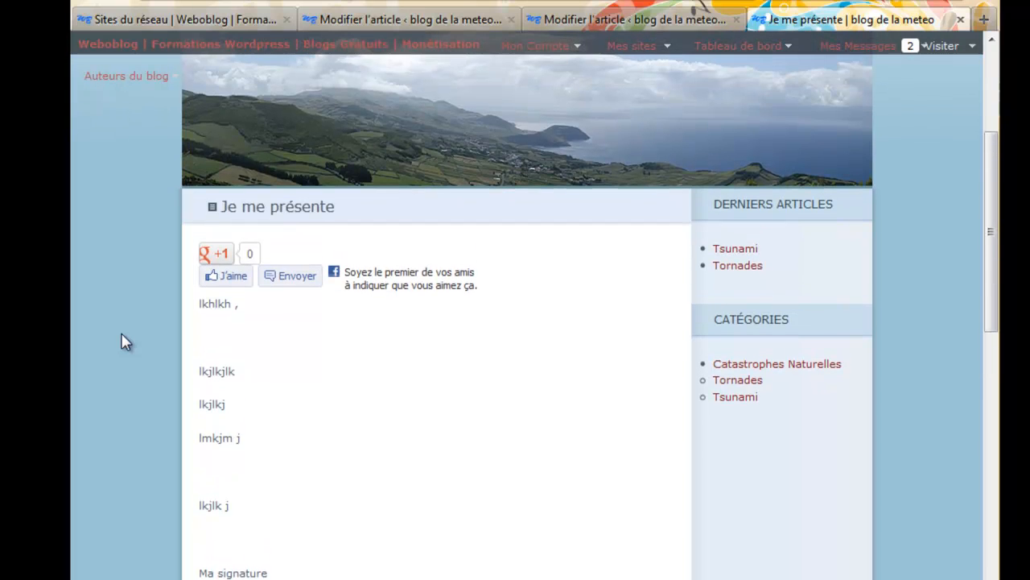
scroll(125, 342, up, 4)
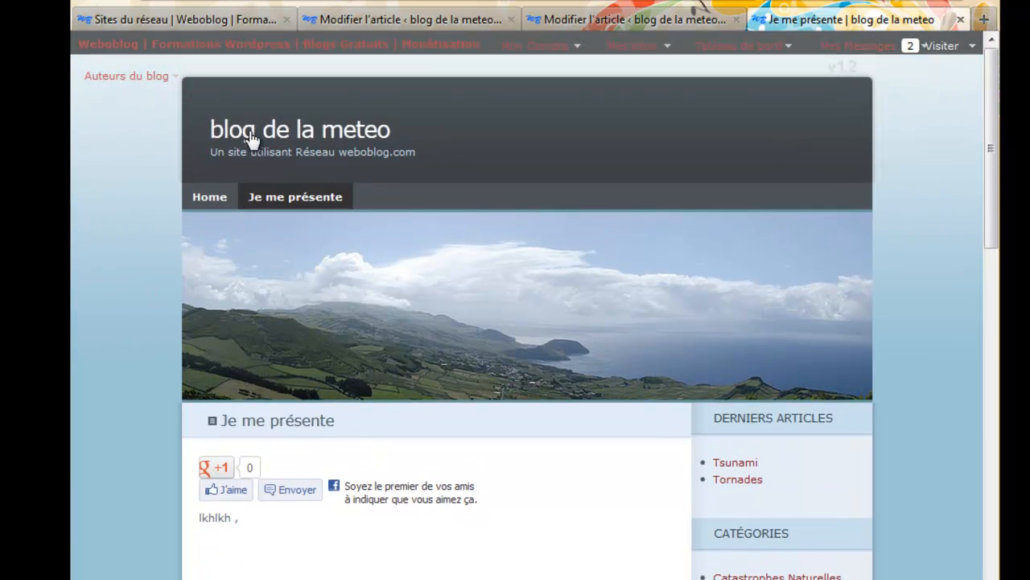
click(251, 140)
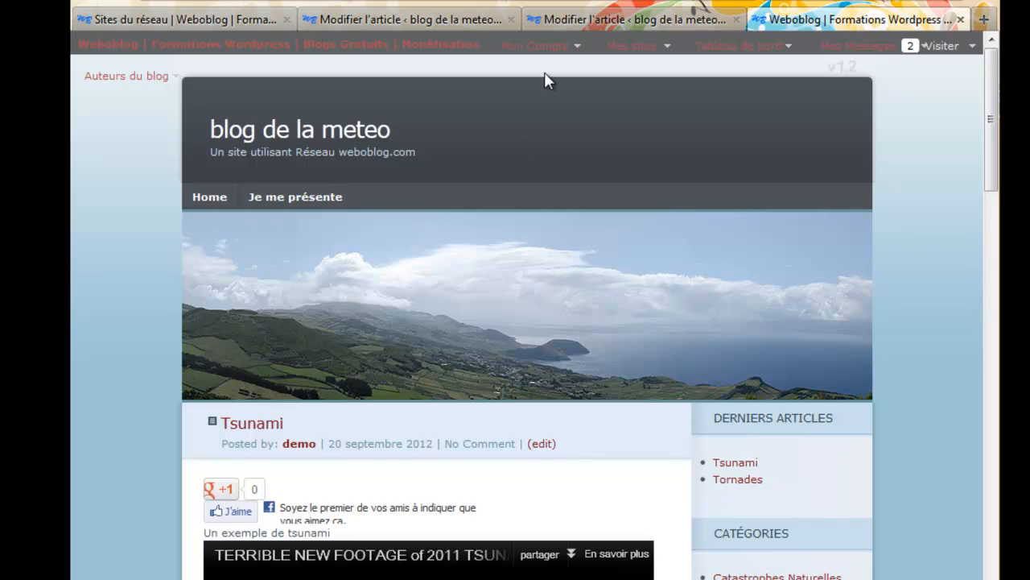
Step: Open the menu administration of the blog, assign the "Main" menu to the theme's Main Navigation location and save the assignment
click(563, 23)
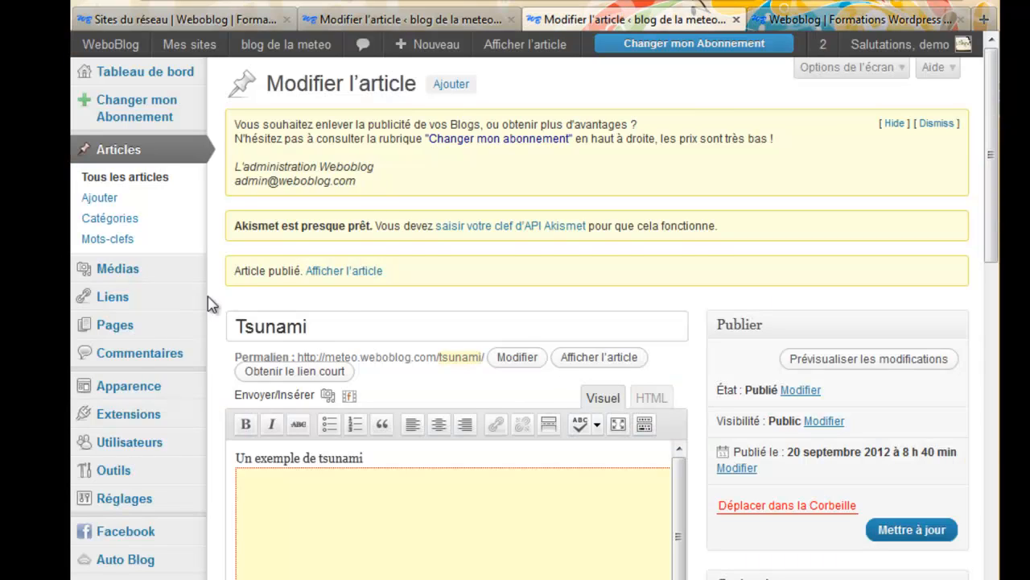
mouse_move(133, 385)
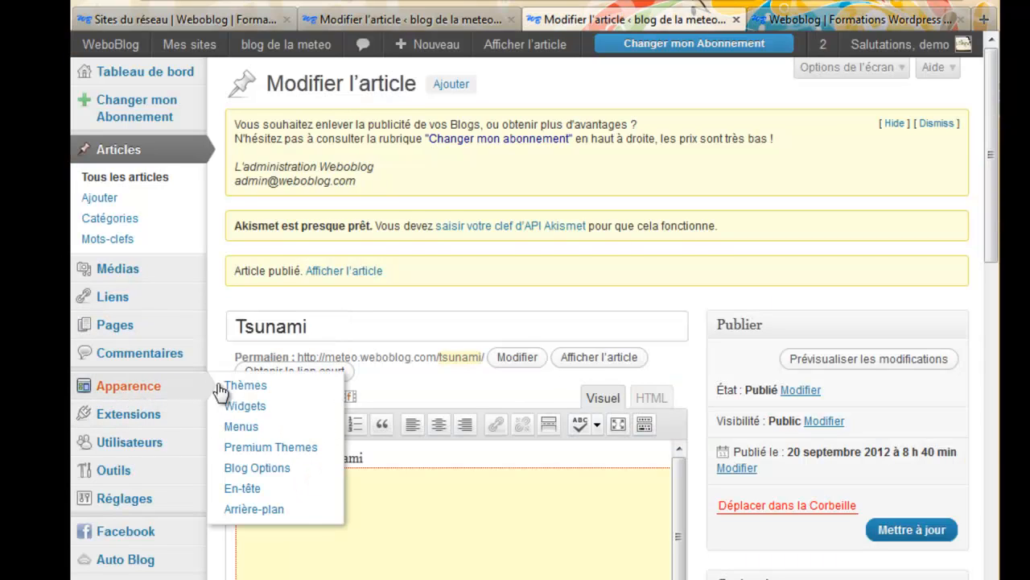
click(248, 431)
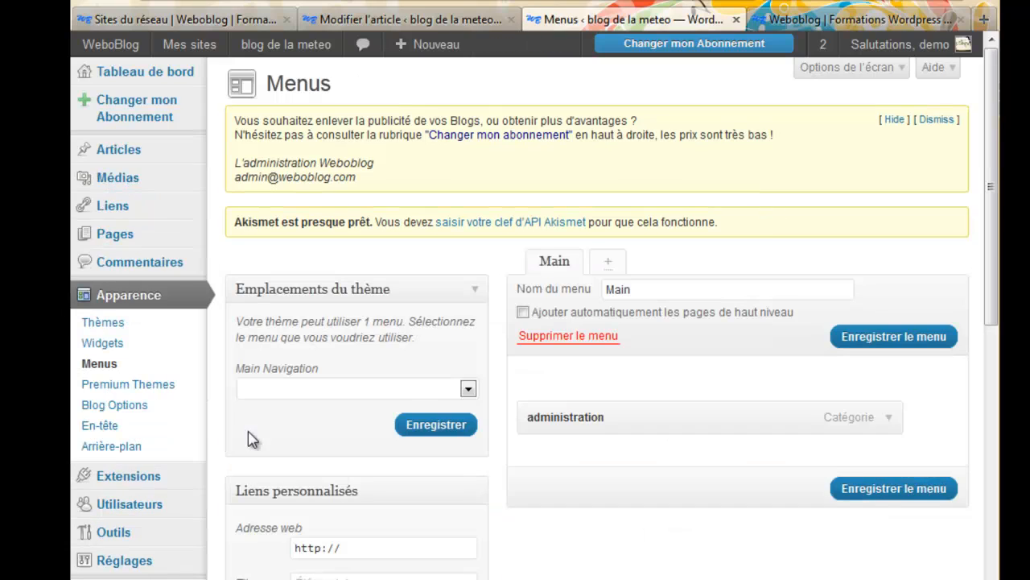
scroll(312, 411, down, 1)
scroll(313, 410, down, 2)
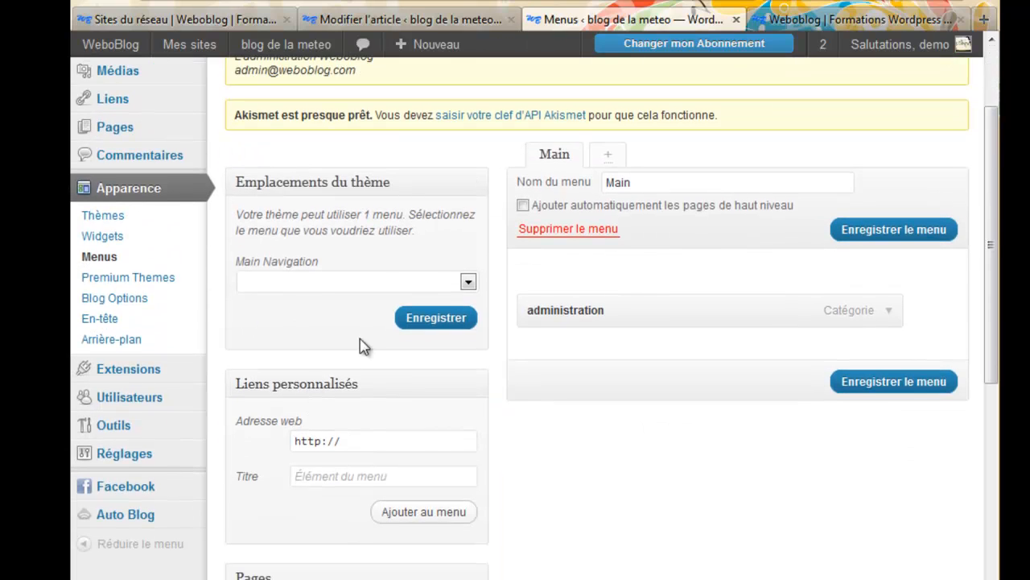
click(293, 282)
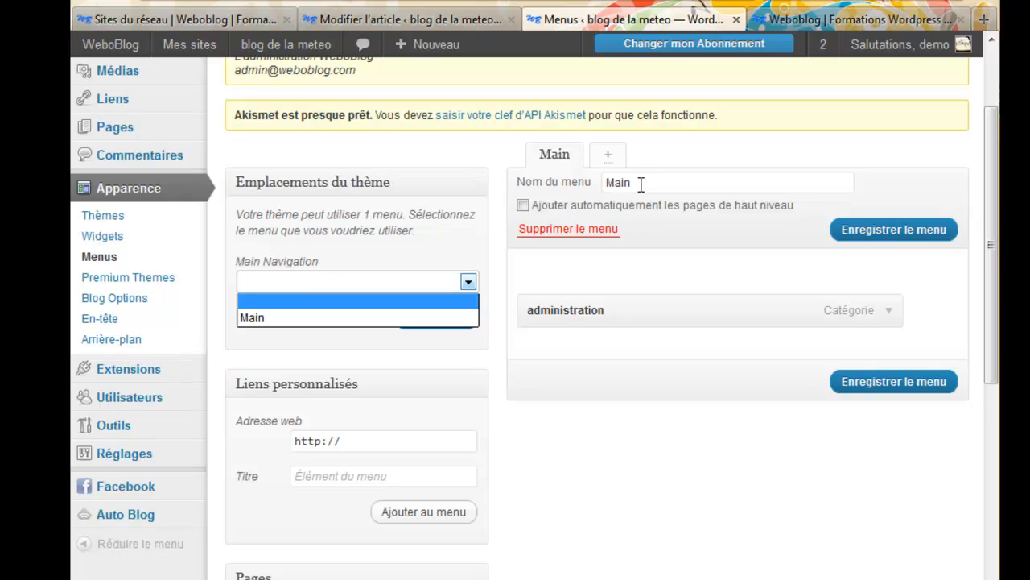
click(468, 282)
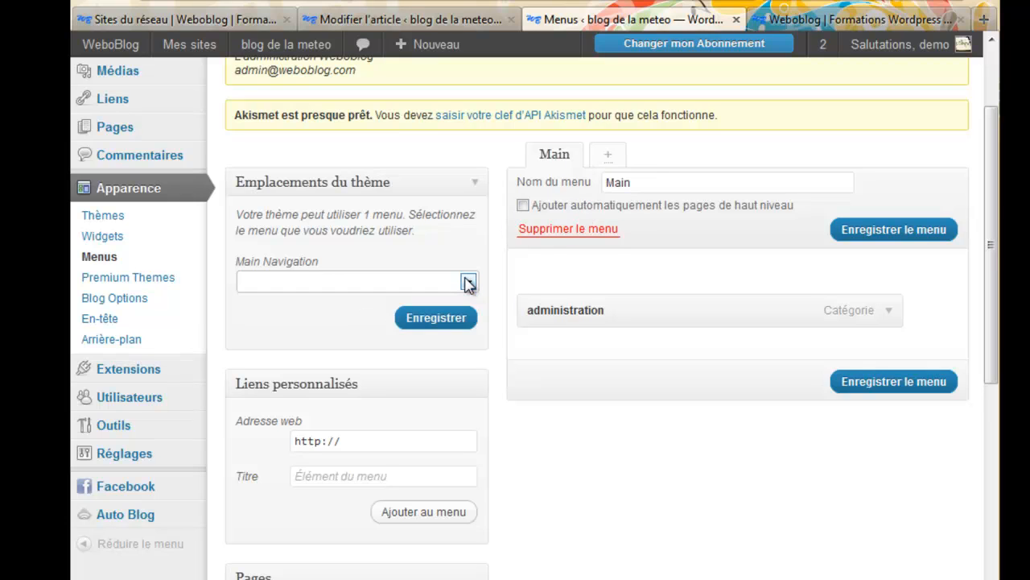
click(468, 281)
click(433, 321)
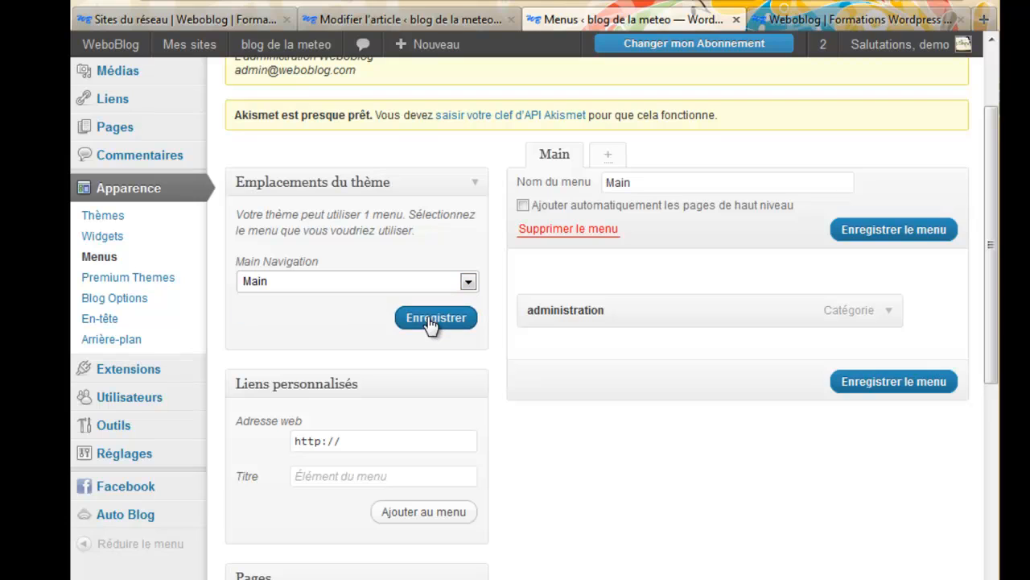
click(432, 319)
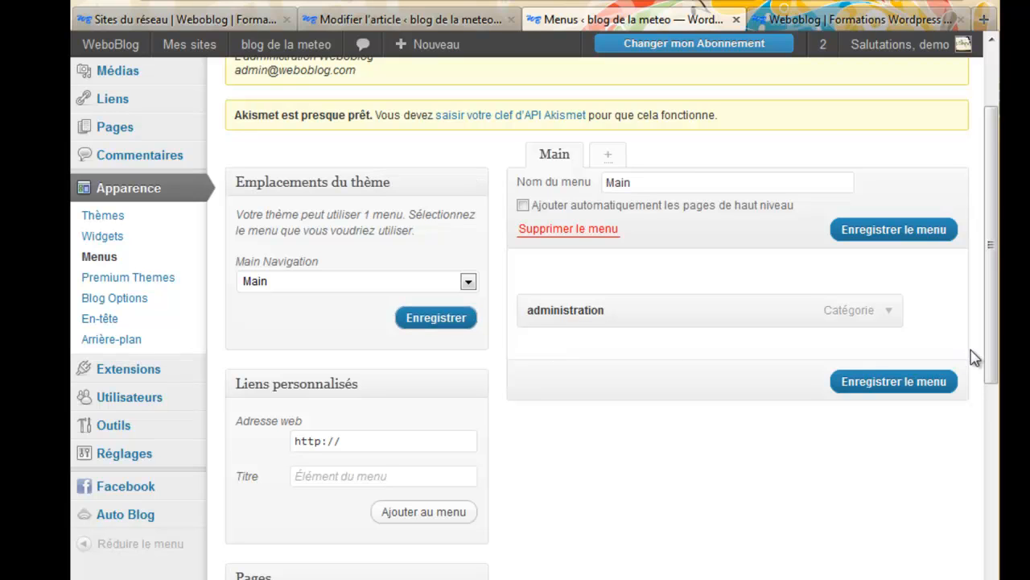
Step: Remove the "administration" category item from the Main menu and add the "Je me présente" page to it
click(889, 312)
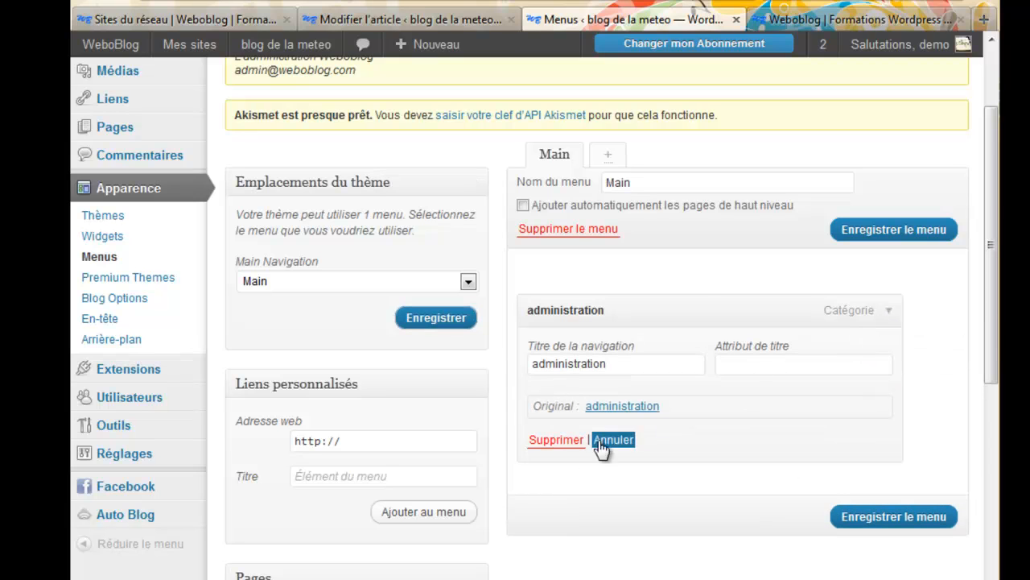
click(555, 441)
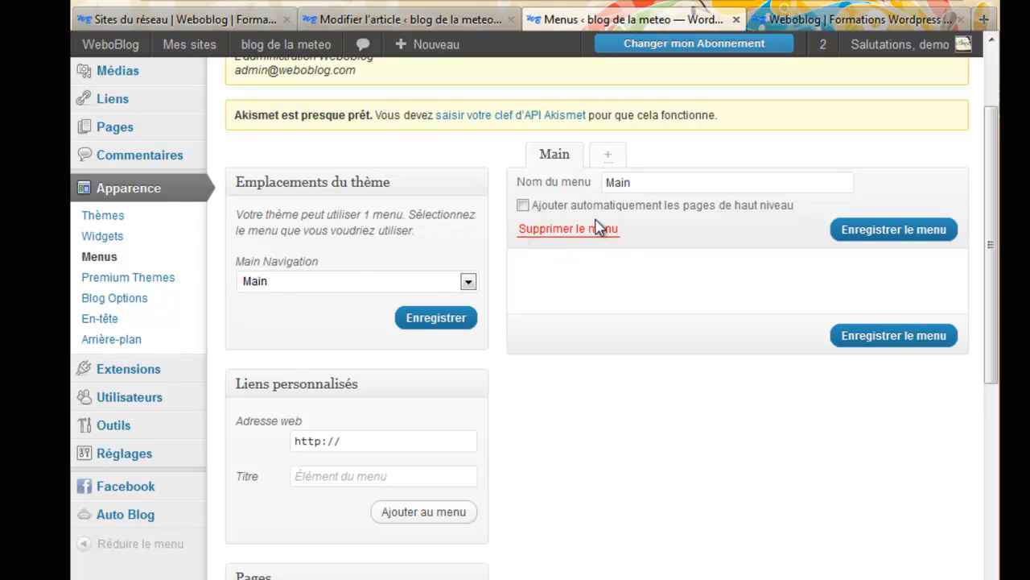
scroll(500, 411, down, 3)
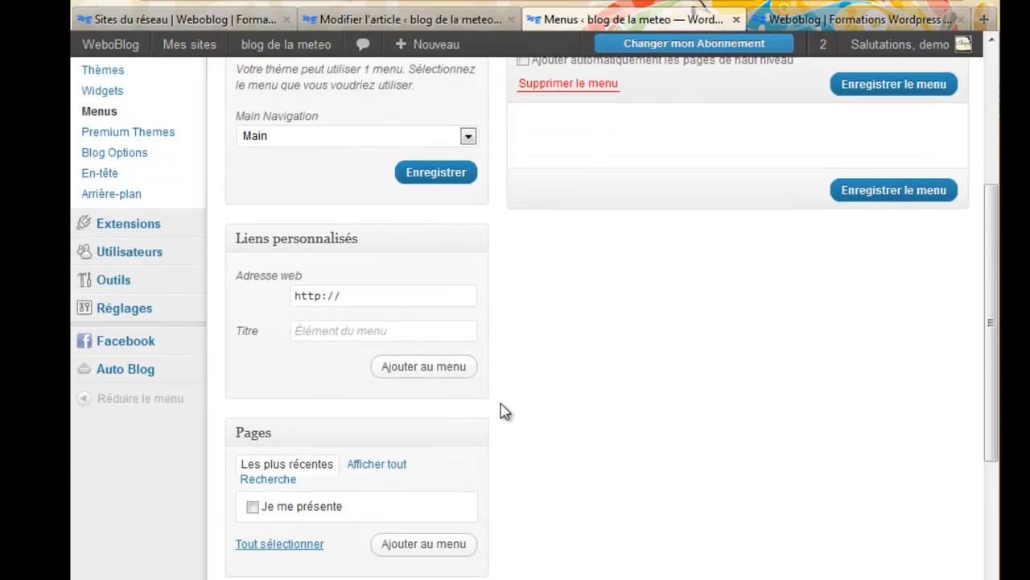
scroll(500, 410, down, 1)
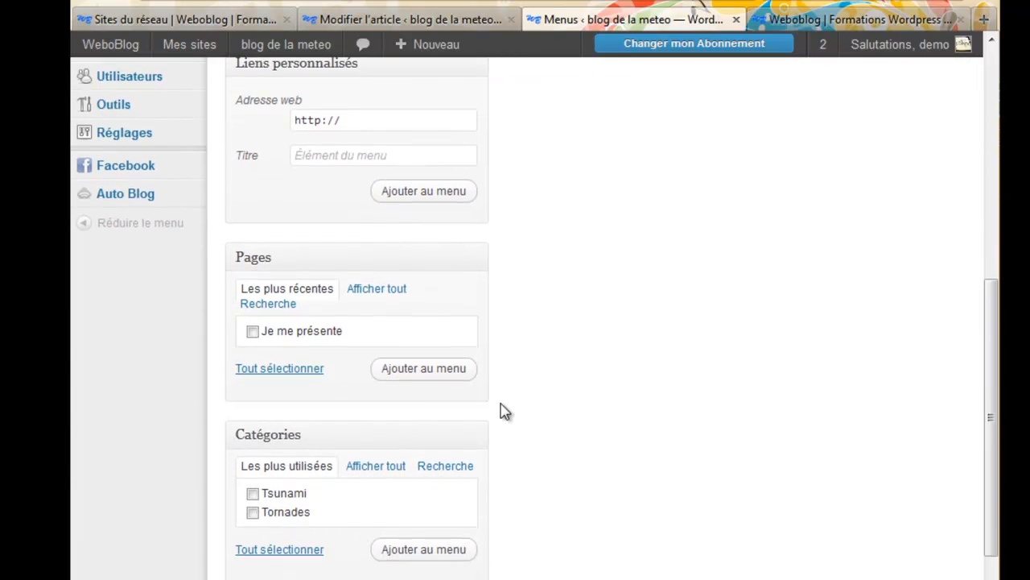
click(252, 331)
click(405, 372)
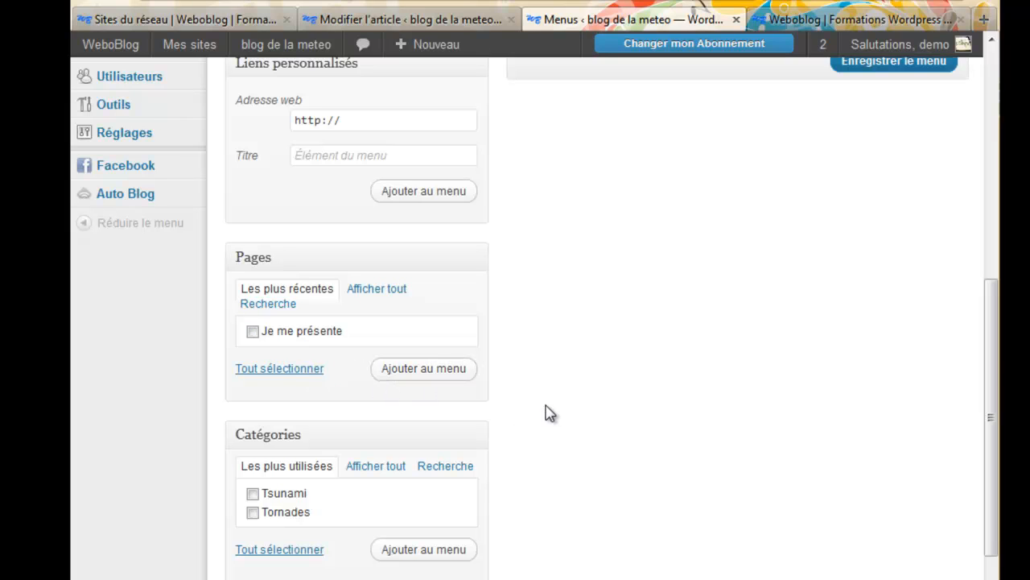
Step: Add the "Catastrophes Naturelles" category to the Main menu and save the menu
scroll(545, 413, up, 4)
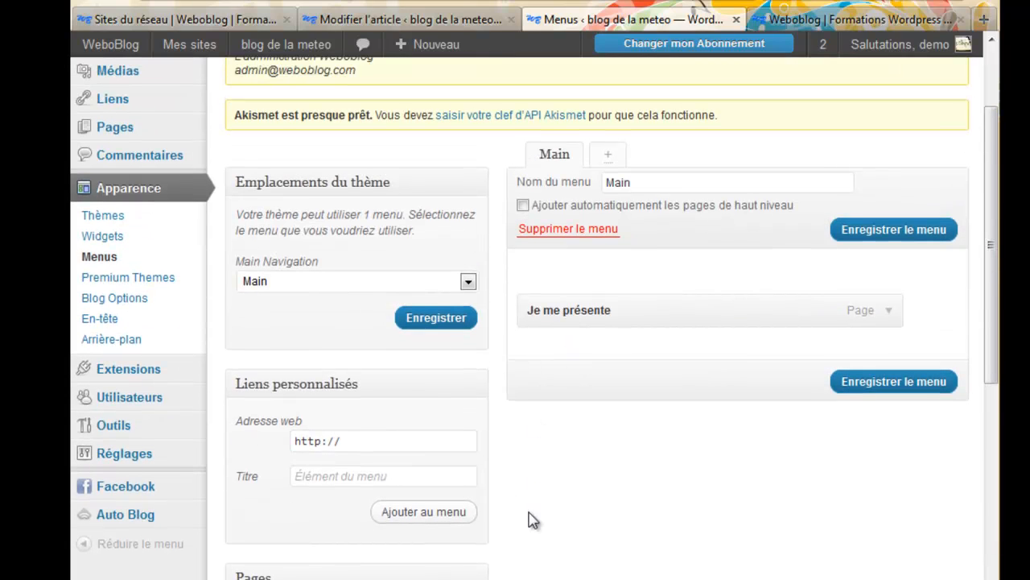
scroll(532, 520, down, 4)
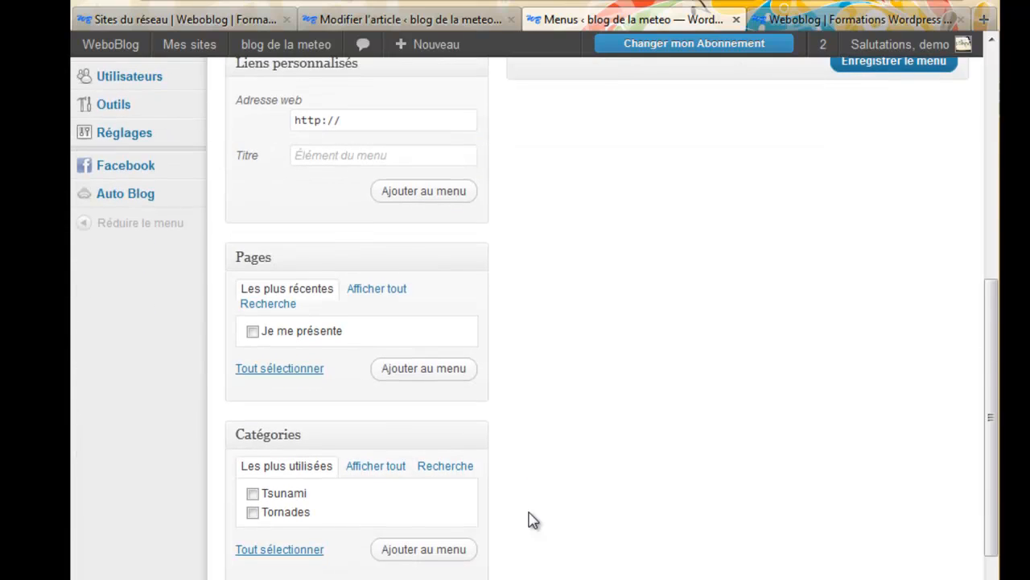
click(375, 467)
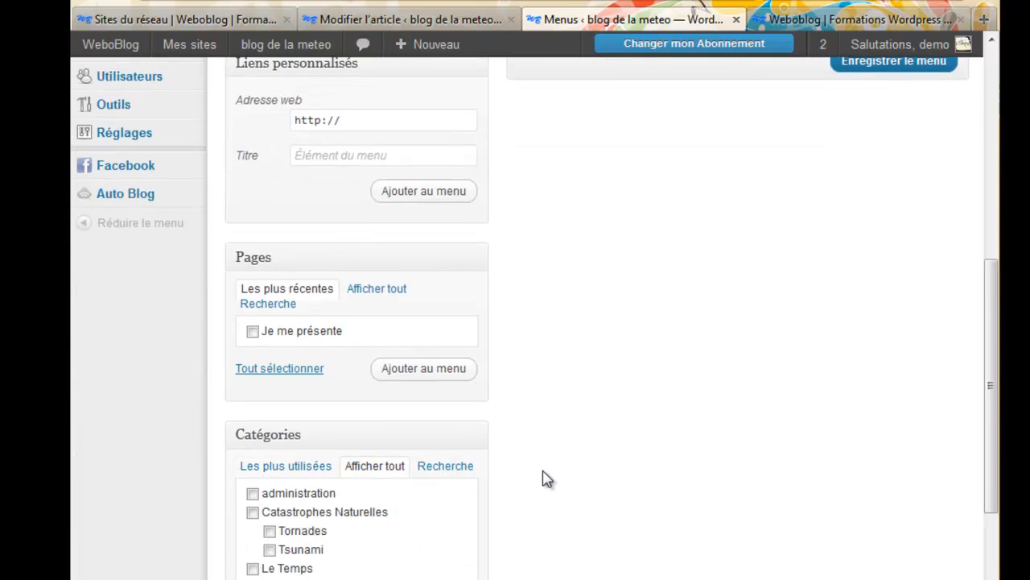
scroll(545, 478, down, 2)
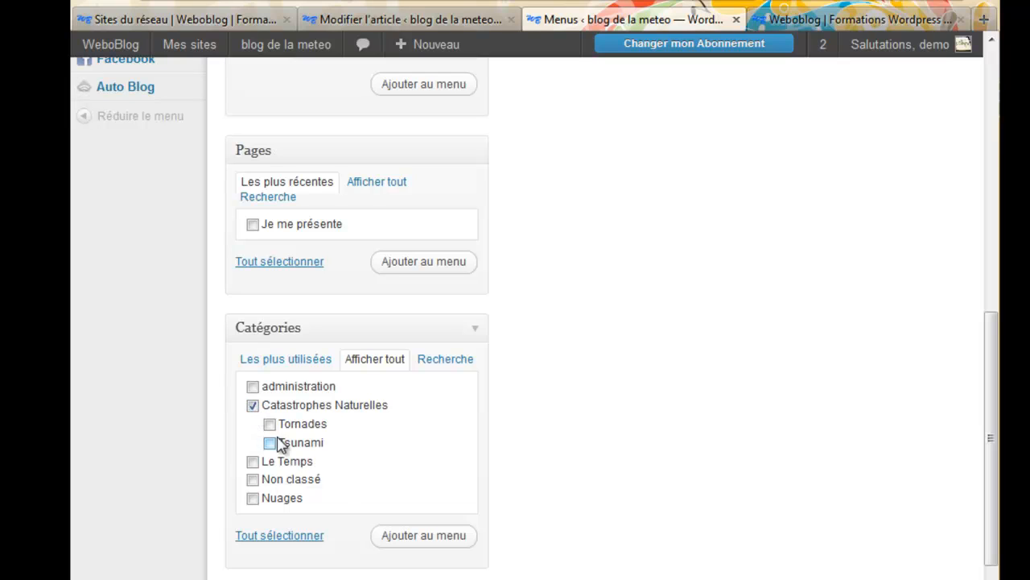
click(409, 541)
scroll(594, 505, up, 5)
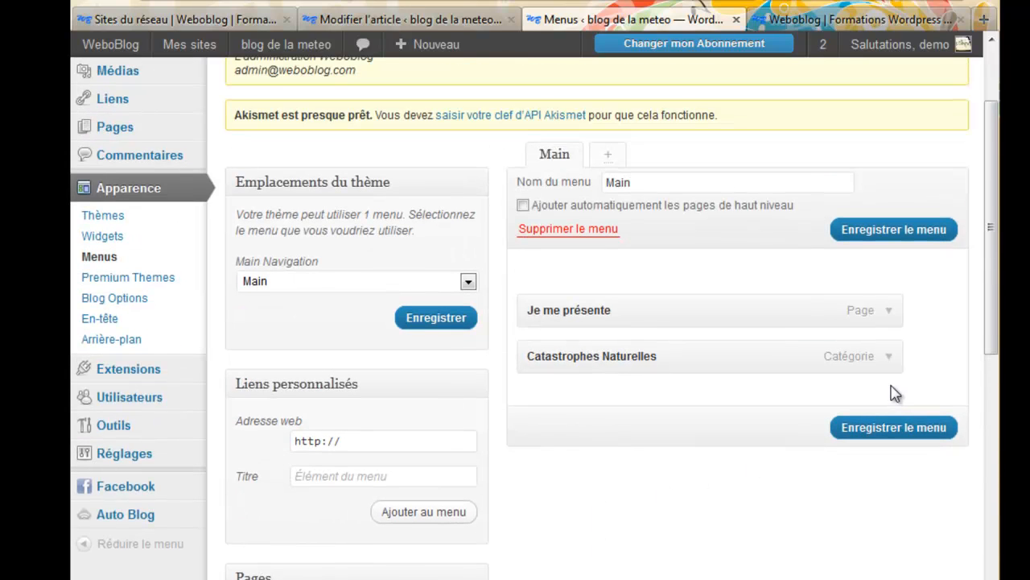
click(890, 358)
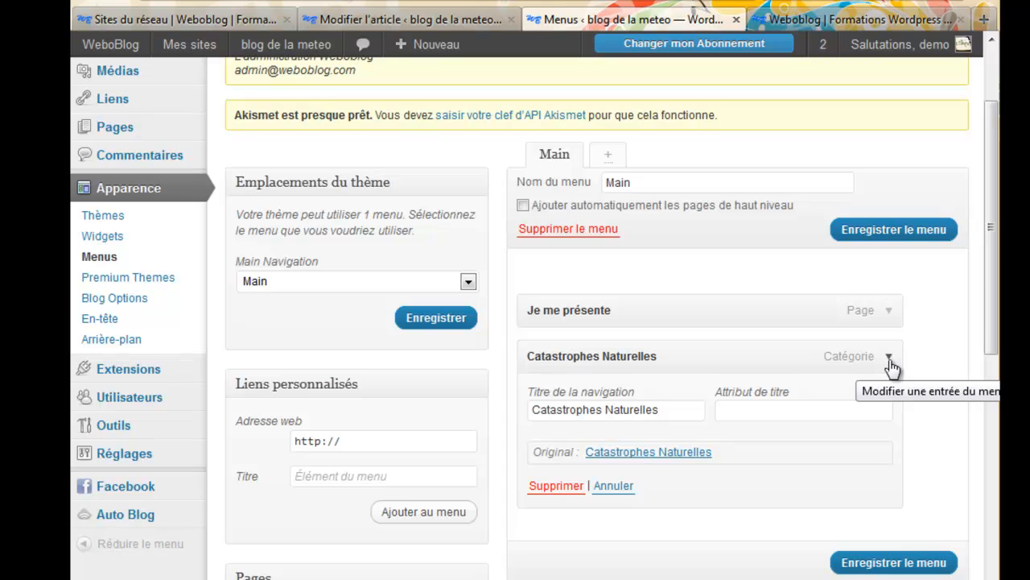
click(866, 569)
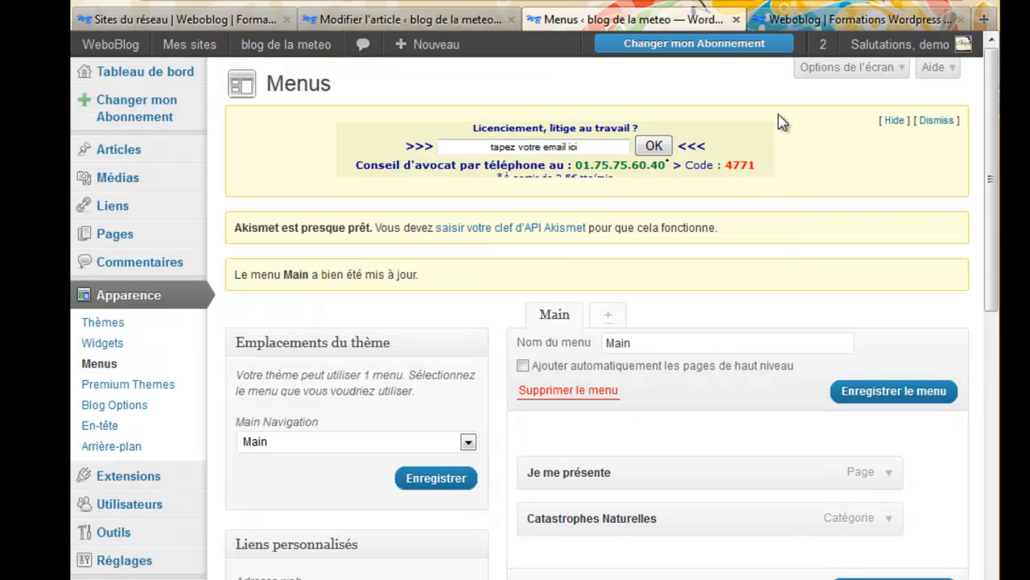
scroll(737, 443, down, 1)
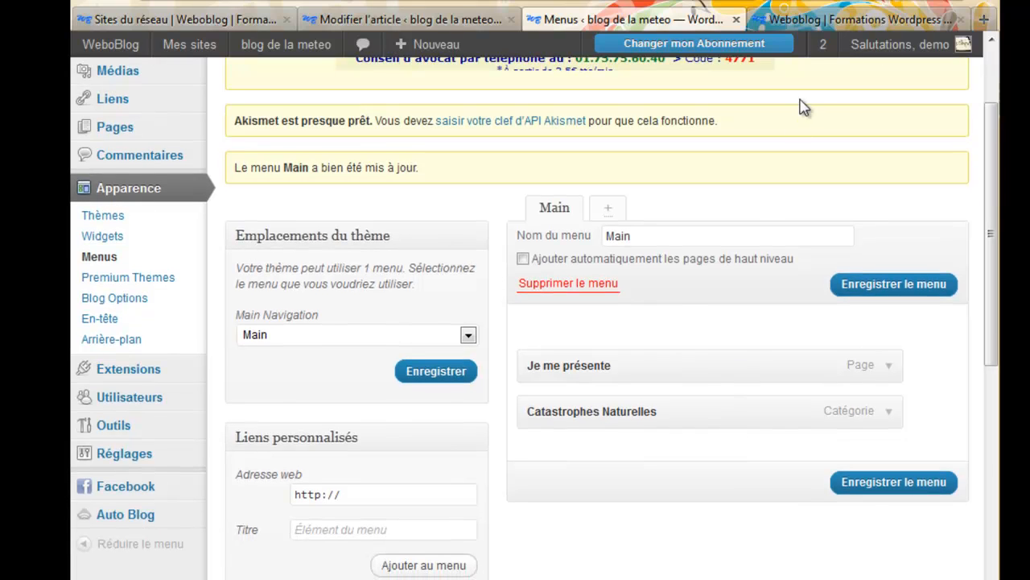
Step: Switch to the live blog, open the "Je me présente" page from its navigation menu and look through it
click(818, 27)
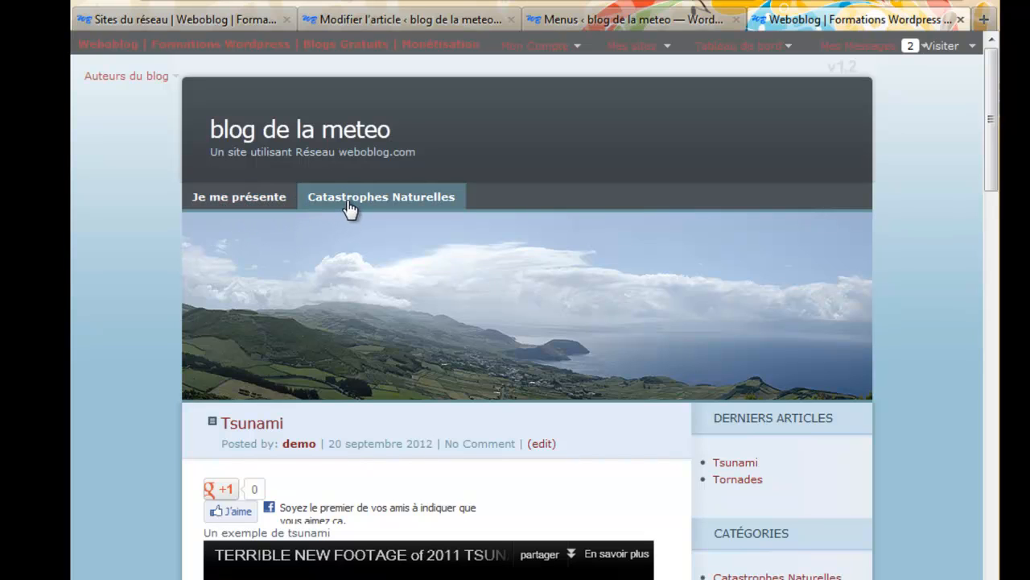
click(231, 205)
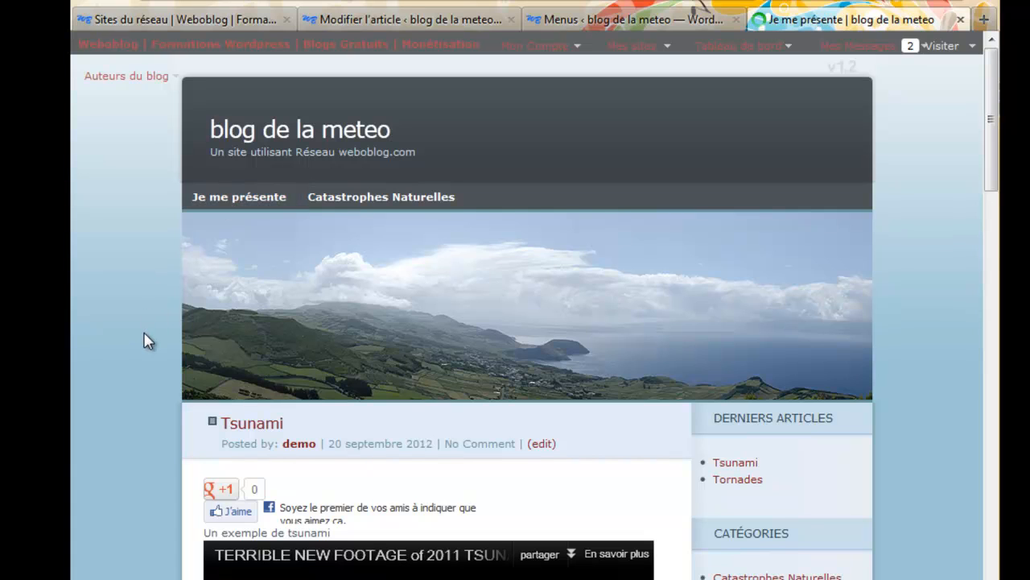
scroll(143, 340, down, 5)
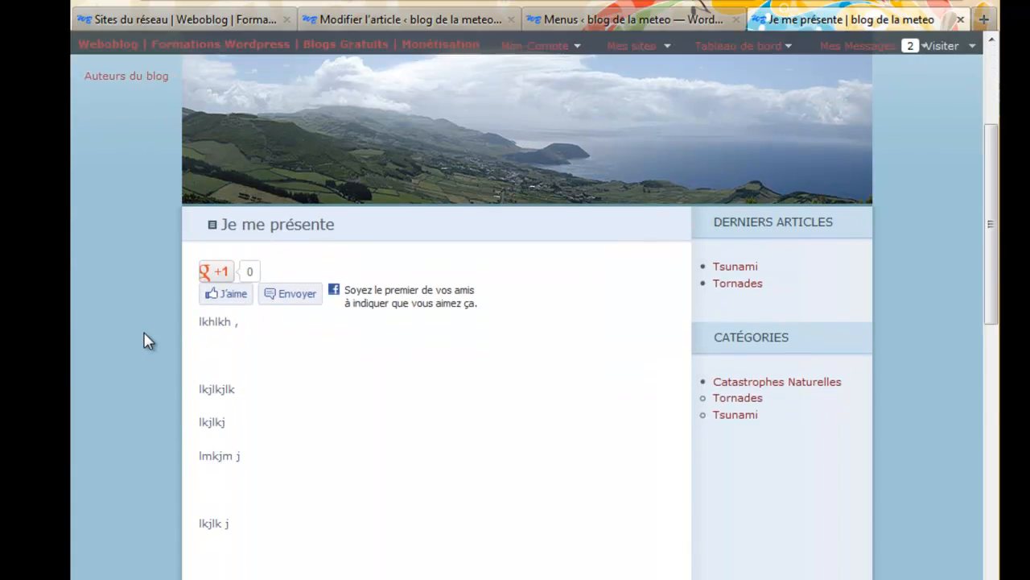
scroll(143, 340, up, 5)
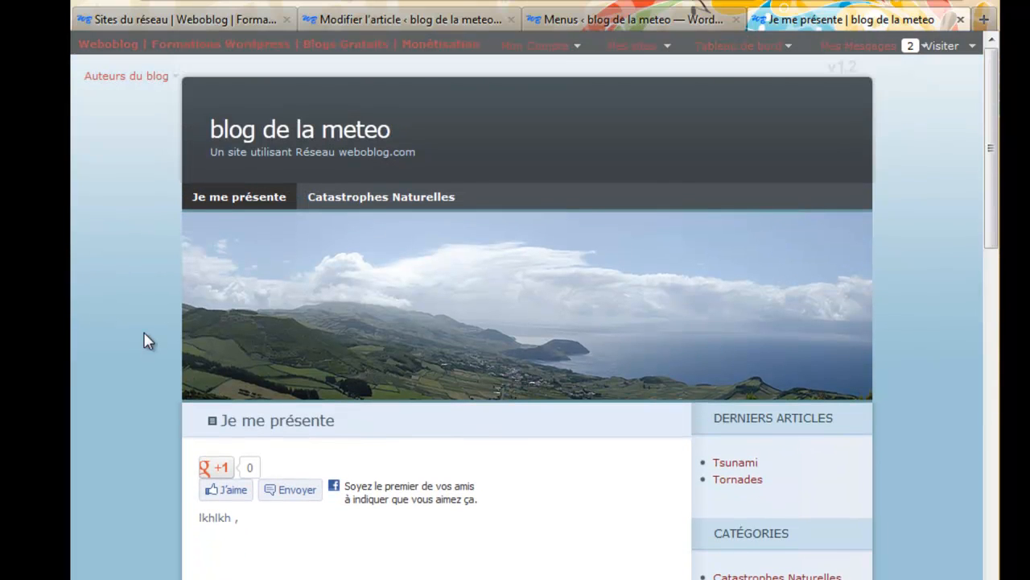
Step: Open the "Catastrophes Naturelles" category from the blog's navigation menu, look through its articles and reload the category archive
click(383, 202)
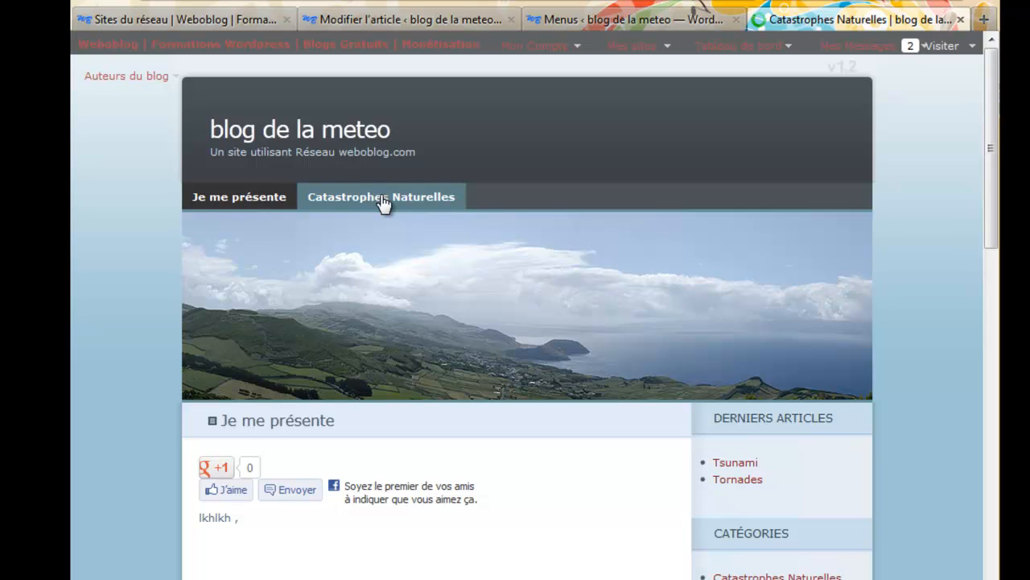
scroll(133, 392, down, 1)
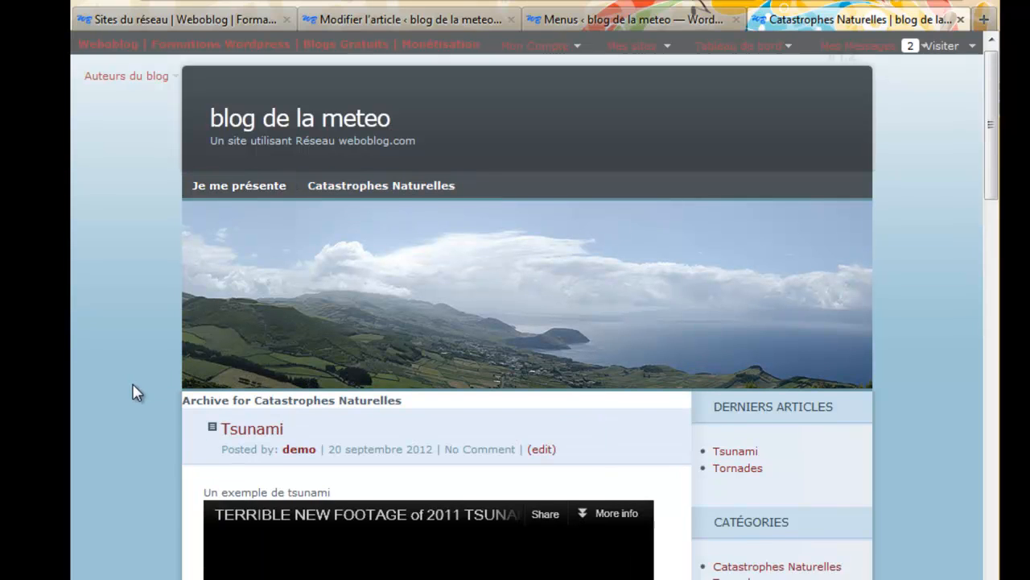
scroll(133, 392, down, 10)
scroll(134, 392, down, 5)
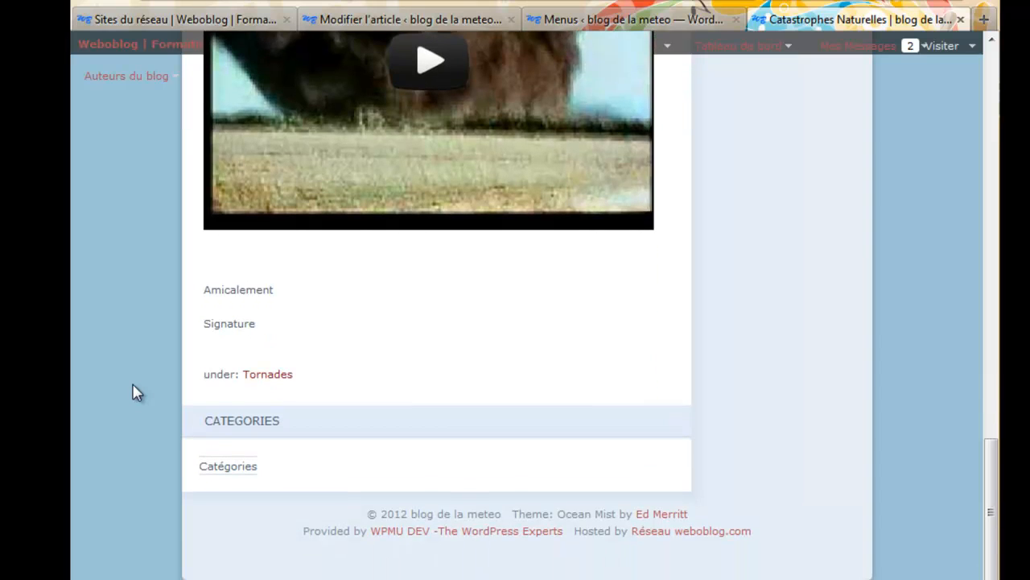
scroll(133, 392, up, 12)
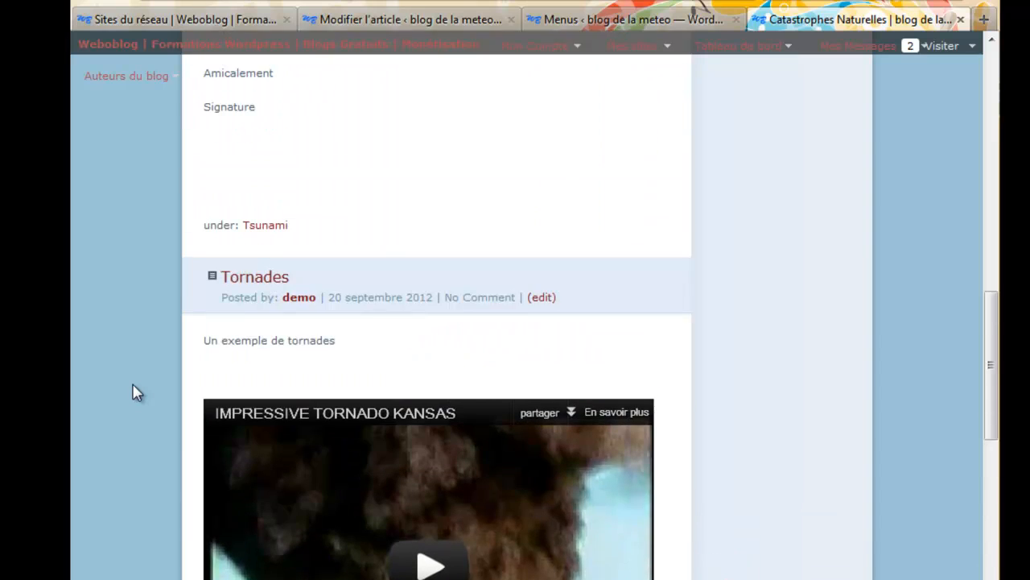
scroll(133, 392, up, 5)
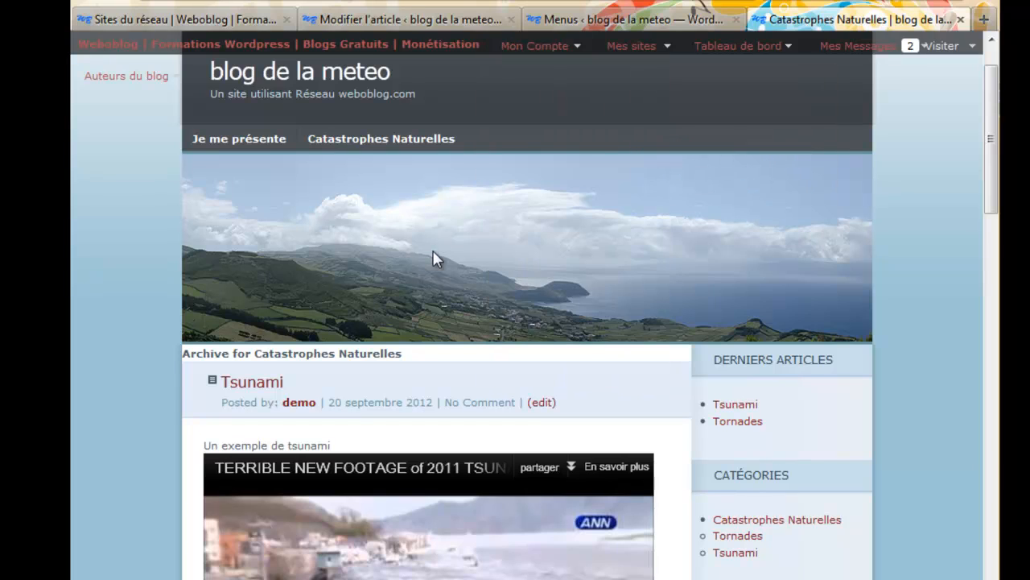
click(389, 146)
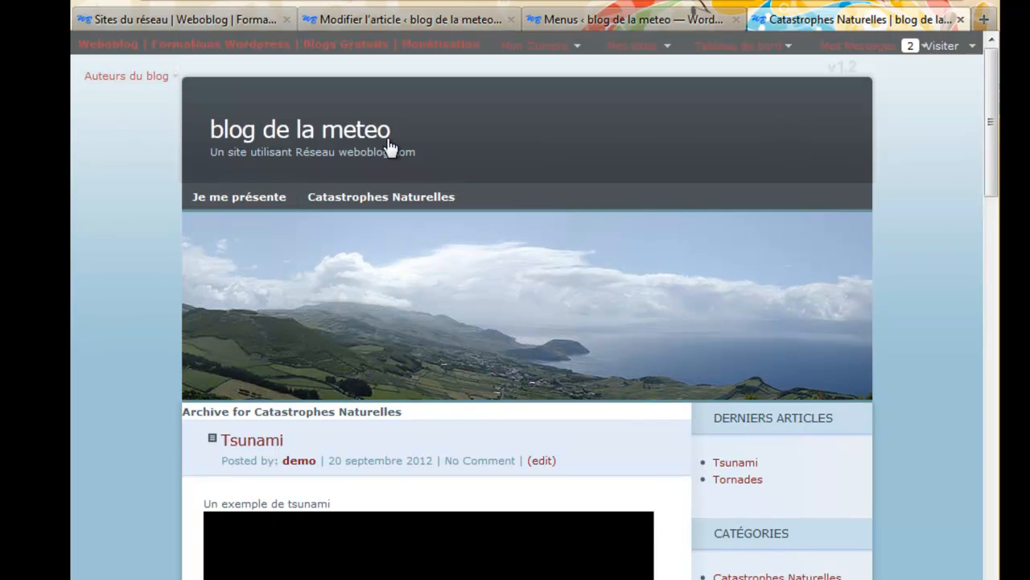
Step: Return to the menu administration, add the "Nuages" category to the Main menu and save the menu
click(600, 20)
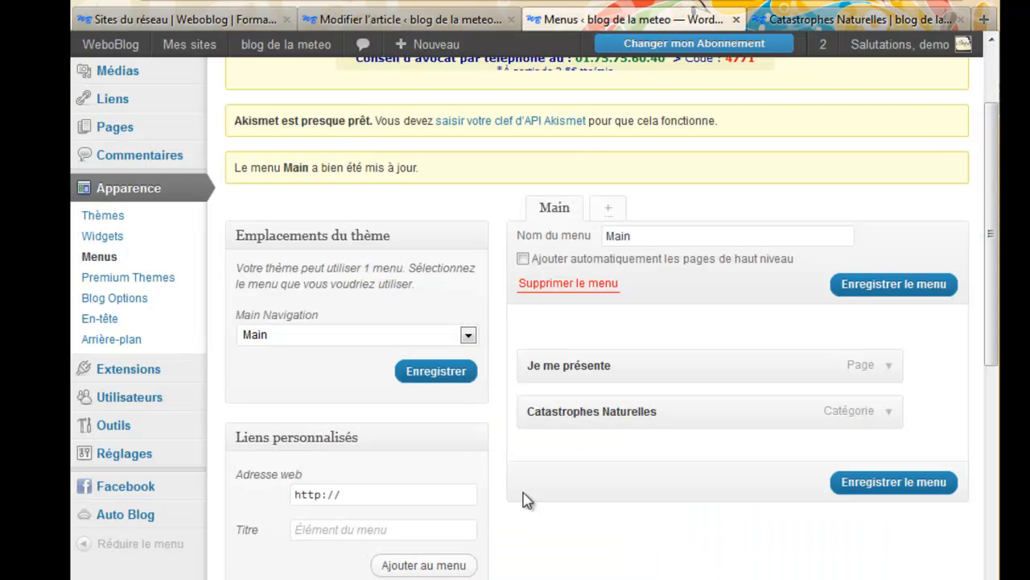
scroll(524, 523, down, 5)
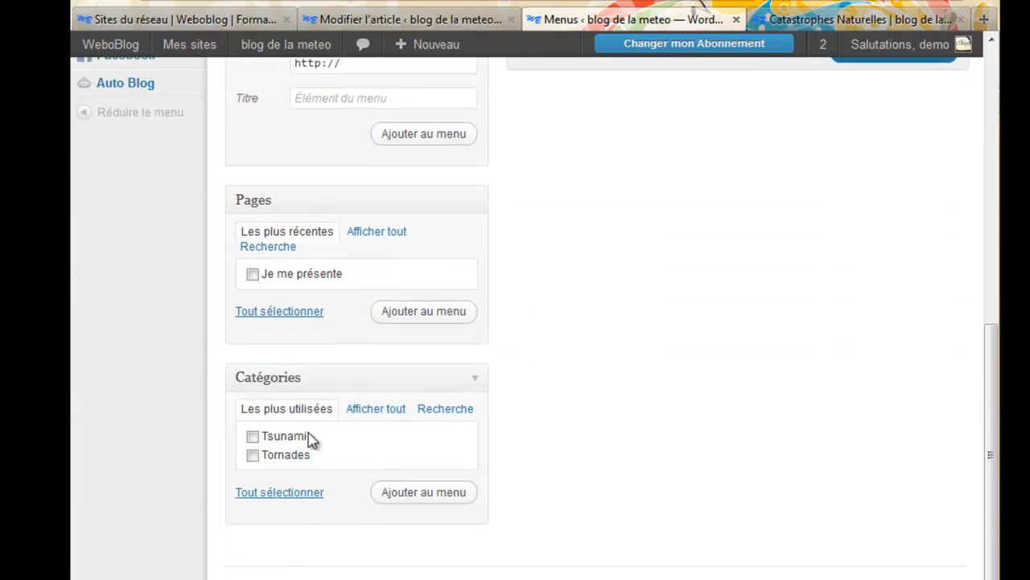
click(375, 409)
scroll(498, 449, down, 1)
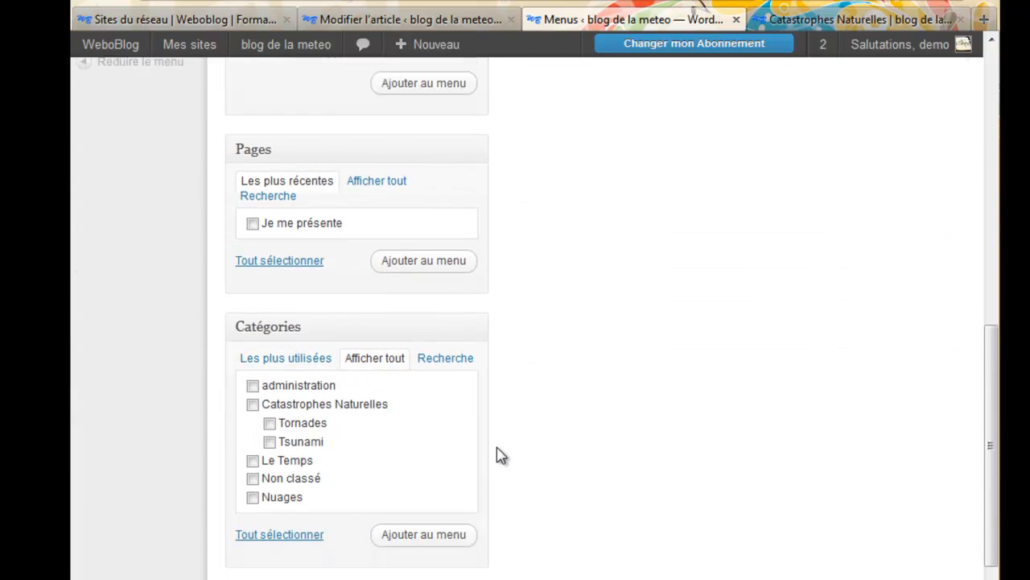
scroll(499, 454, down, 1)
click(253, 455)
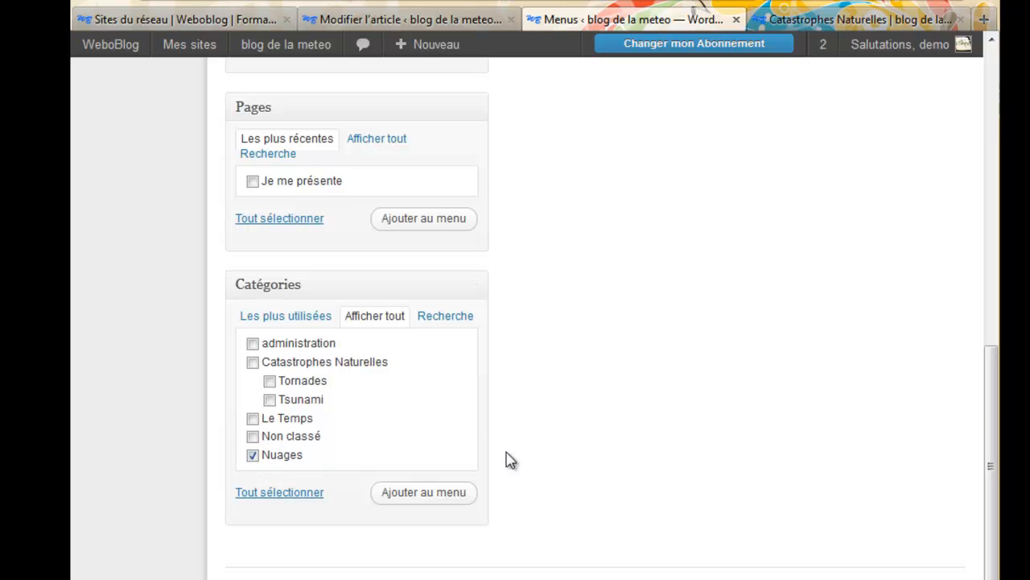
click(433, 493)
scroll(561, 475, up, 5)
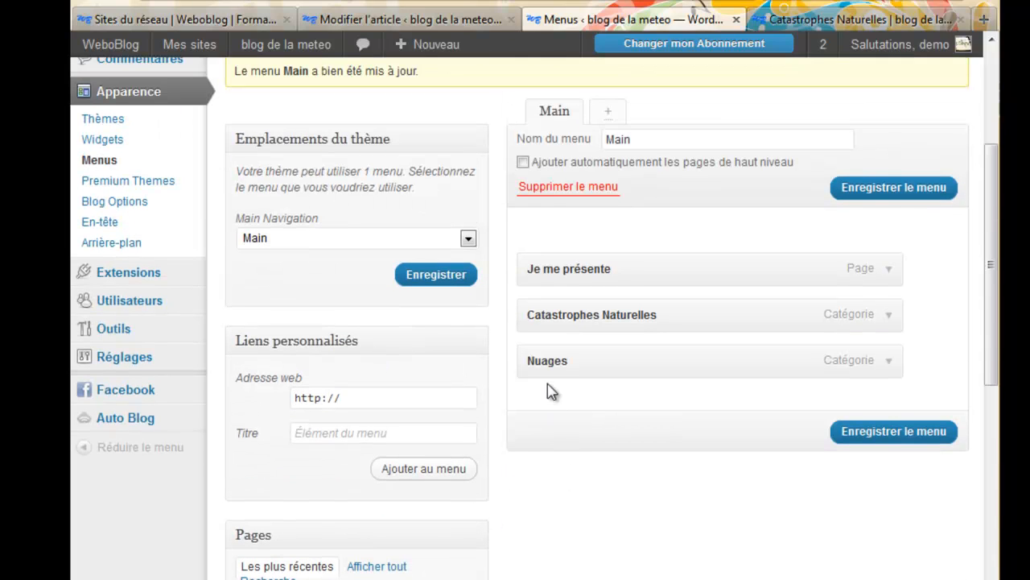
click(881, 435)
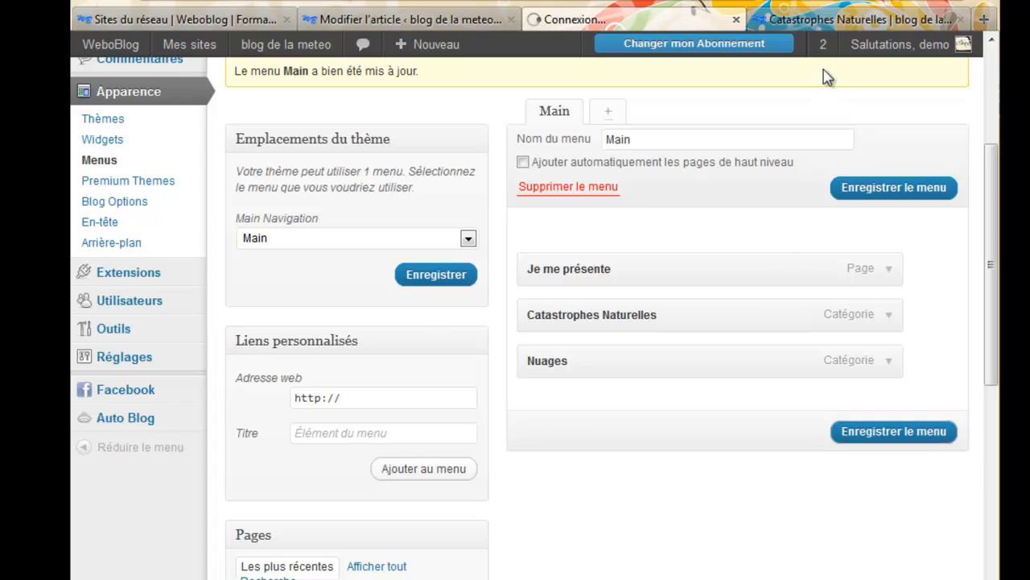
Step: Open the "Nuages" category from the live blog's navigation menu, look through its page and return to the blog's home page
click(854, 19)
scroll(603, 262, down, 5)
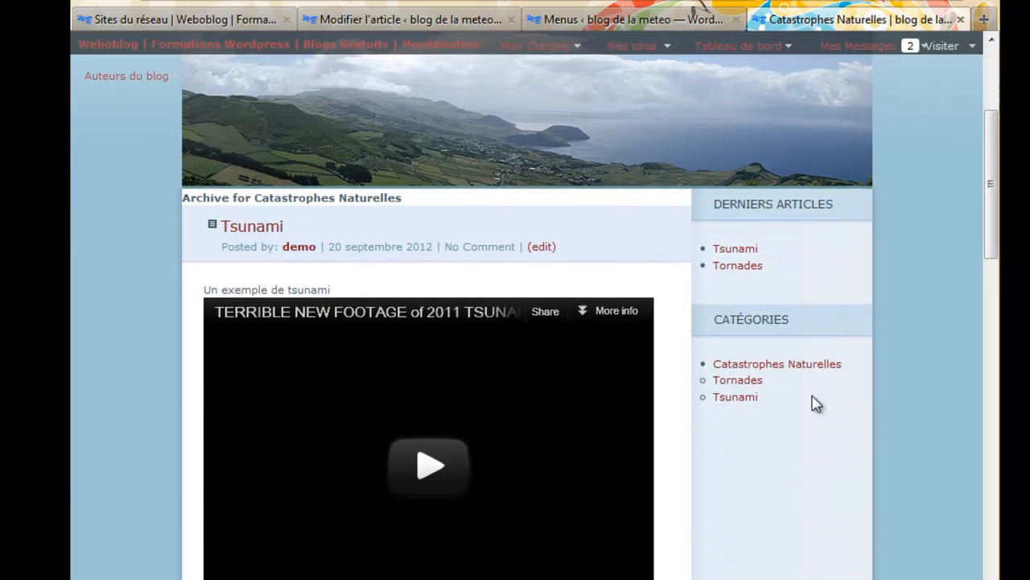
drag(993, 242, 992, 188)
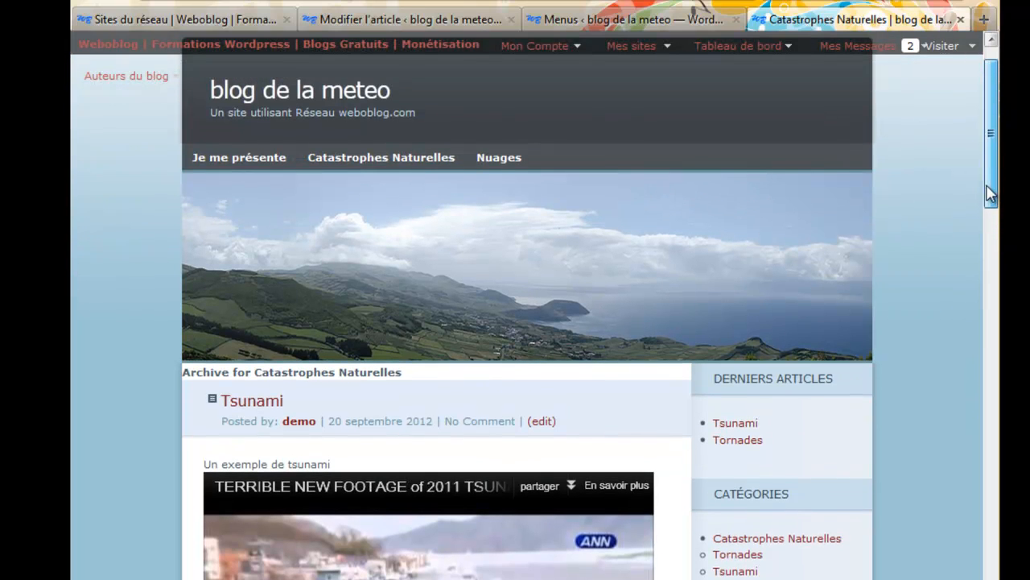
click(498, 160)
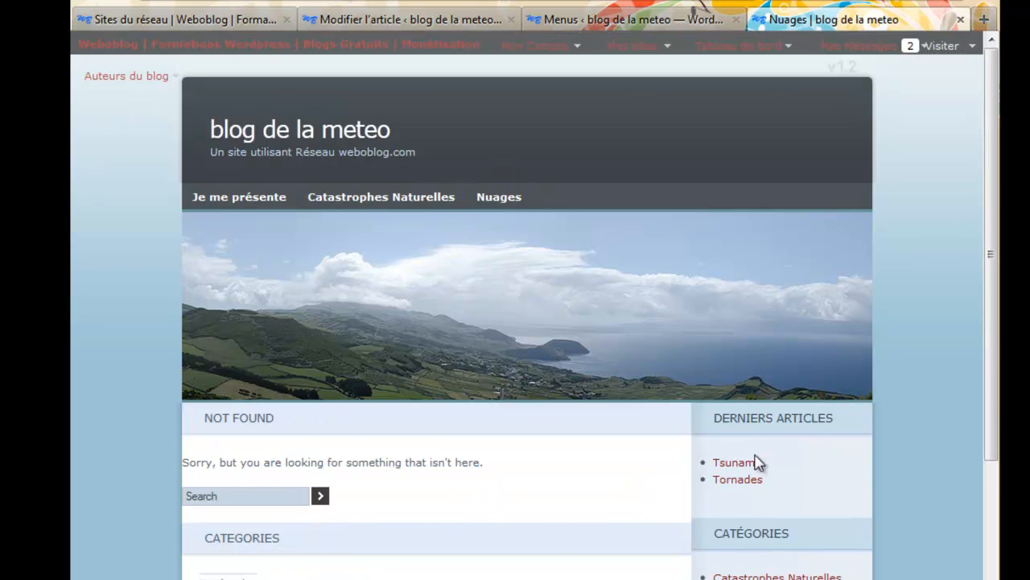
drag(991, 340, 994, 374)
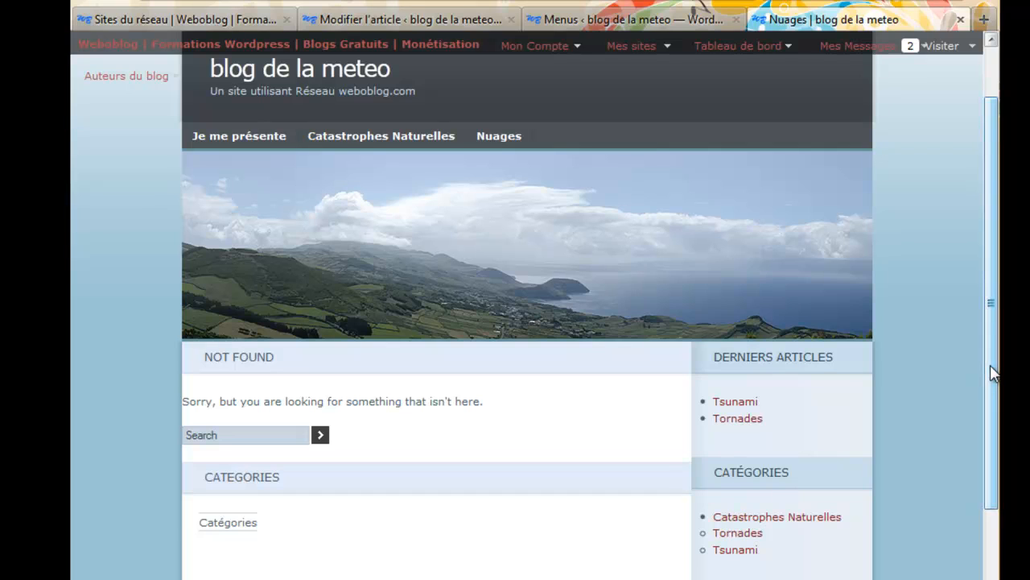
mouse_move(994, 374)
mouse_down()
mouse_move(994, 409)
mouse_move(992, 377)
mouse_up()
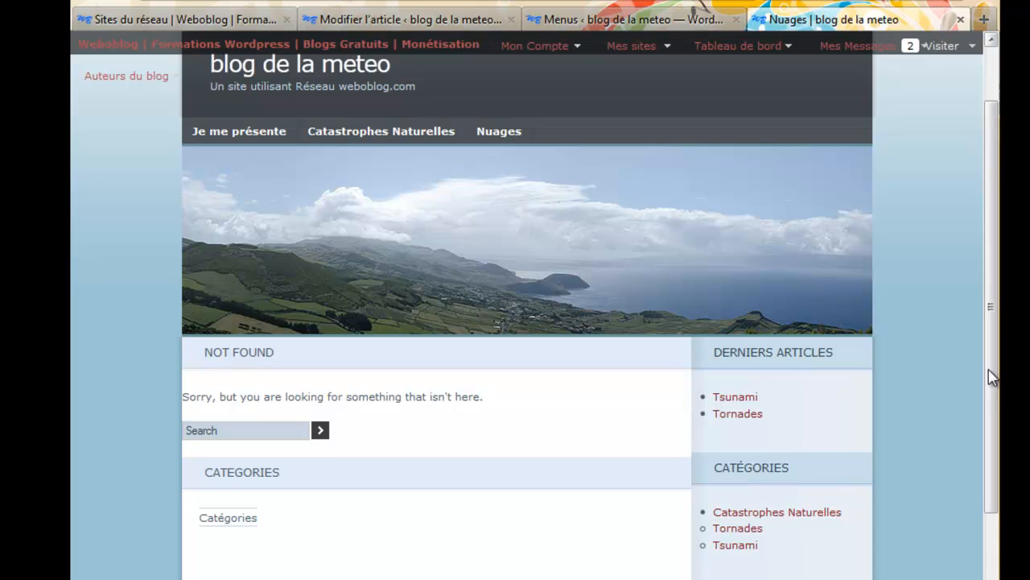
mouse_move(989, 372)
mouse_down()
mouse_move(986, 347)
mouse_move(995, 377)
mouse_up()
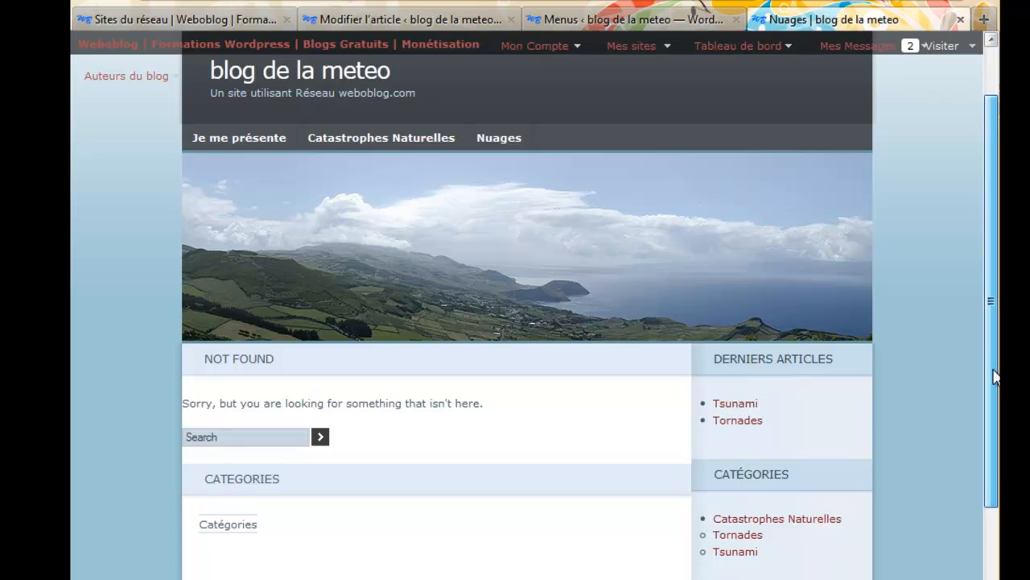
drag(995, 377, 996, 358)
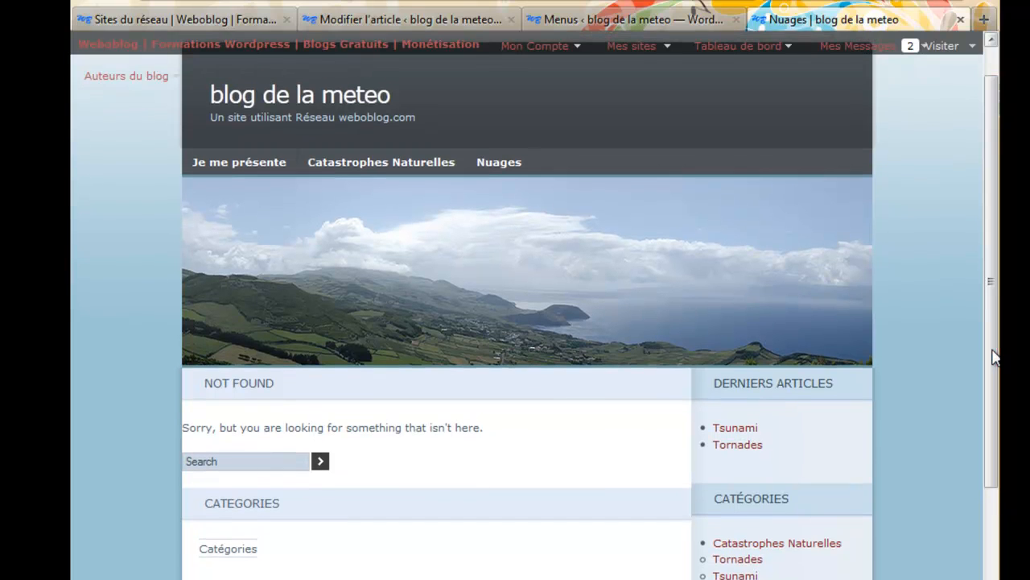
click(272, 100)
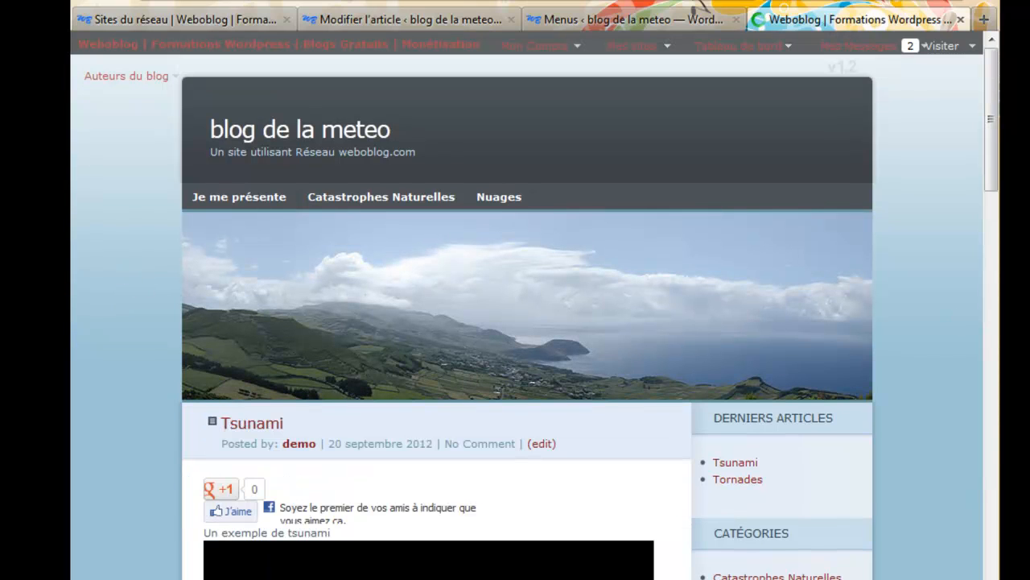
drag(994, 174, 991, 269)
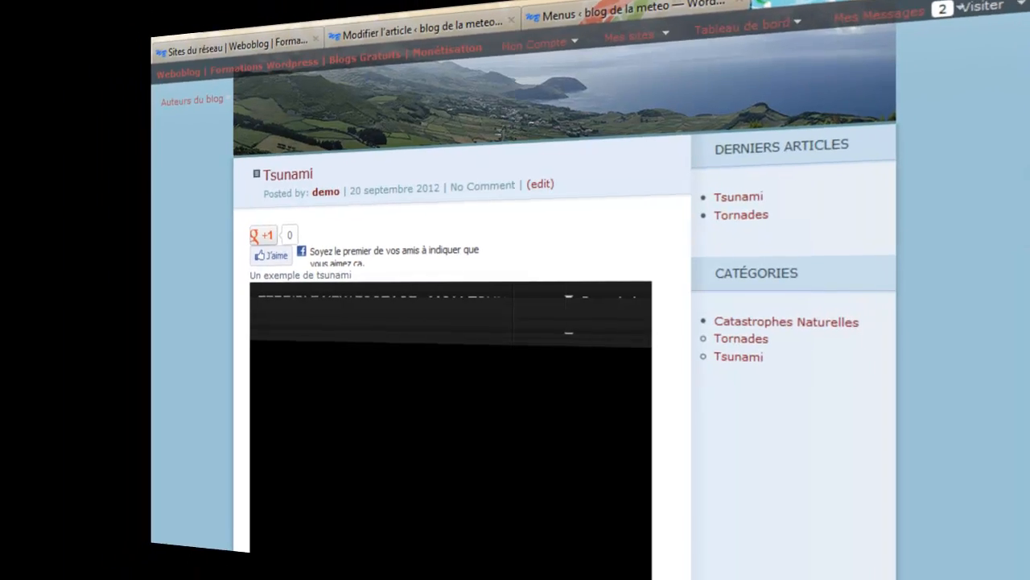